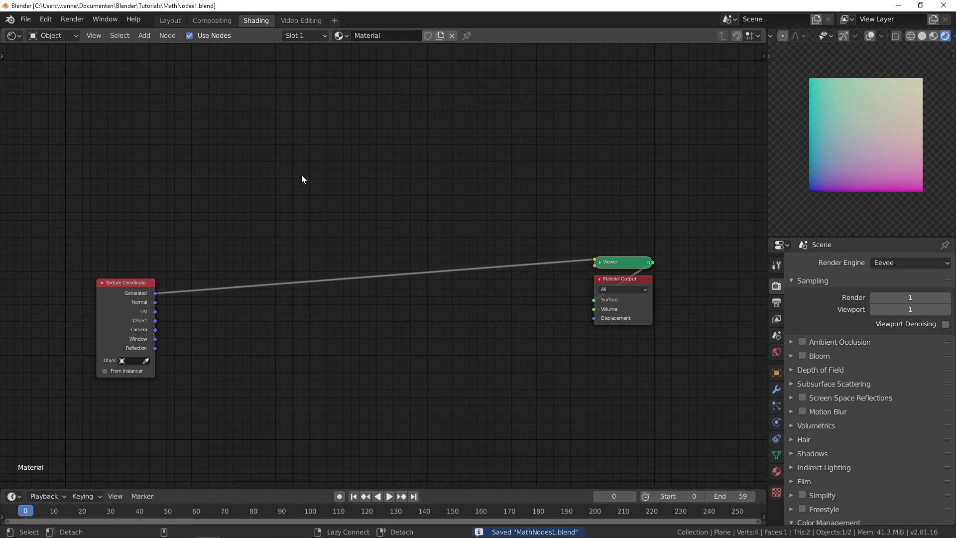
# Bring up the Truchet tiles article and scroll from the top down to Quarter-circles
pyautogui.hotkey('alt', 'Tab')
pyautogui.hotkey('alt', 'Tab')
pyautogui.scroll(10, 356, 210)
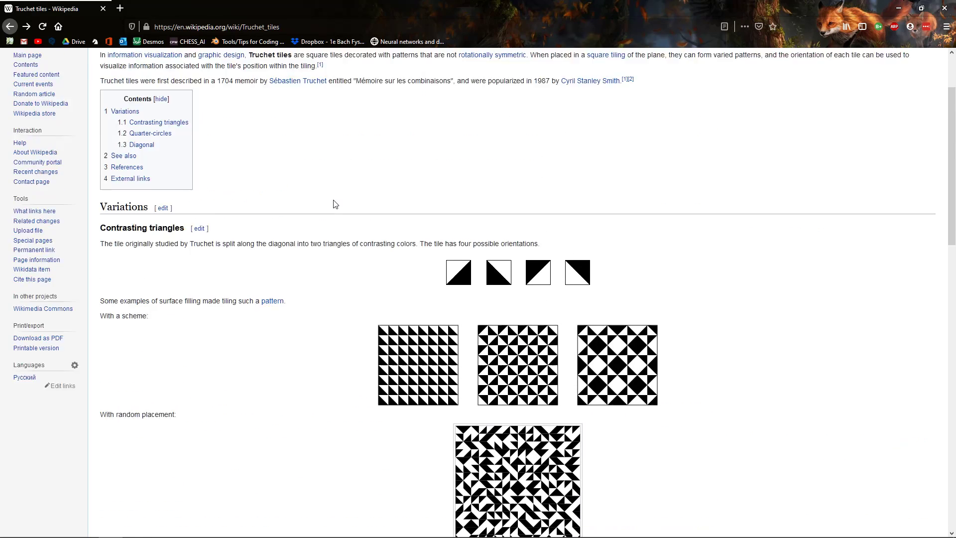
pyautogui.scroll(-4, 349, 241)
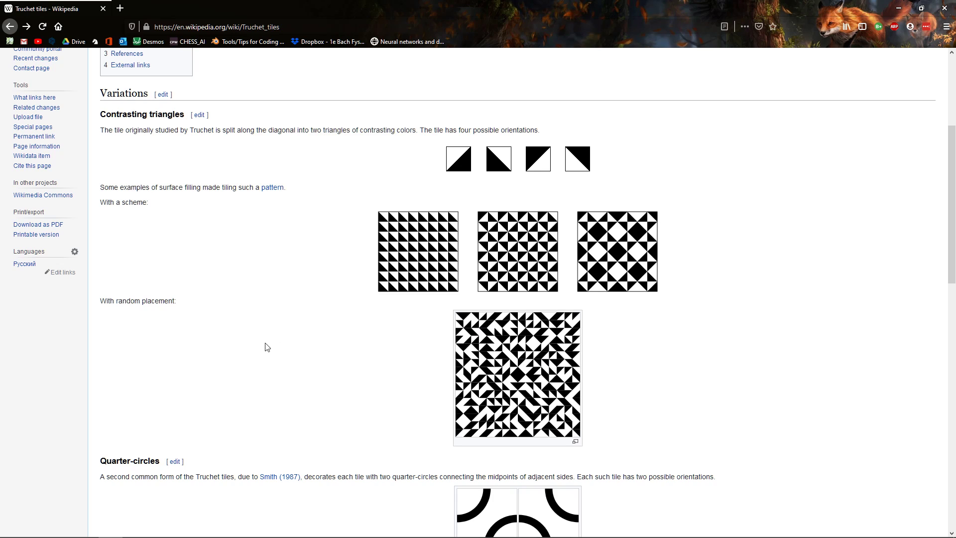
pyautogui.scroll(-7, 267, 347)
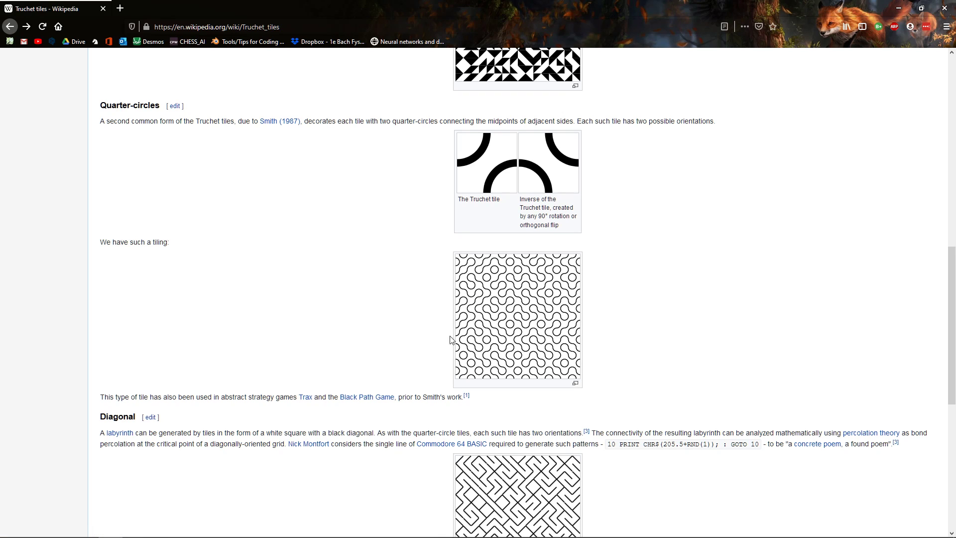
# Review the Quarter-circles and Diagonal labyrinth sections, then return to the MathNodes1.blend node editor
pyautogui.scroll(-2, 418, 331)
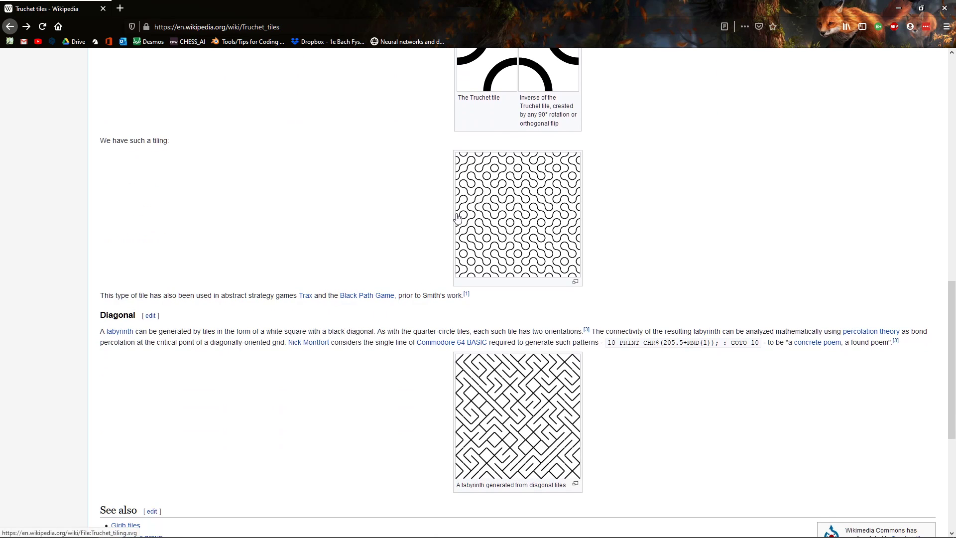
pyautogui.scroll(1, 537, 232)
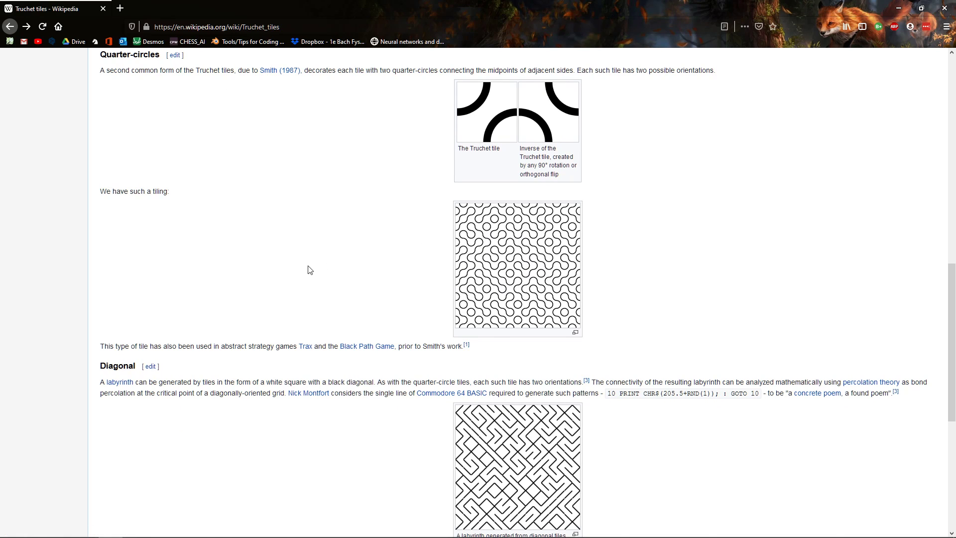
pyautogui.scroll(-3, 356, 285)
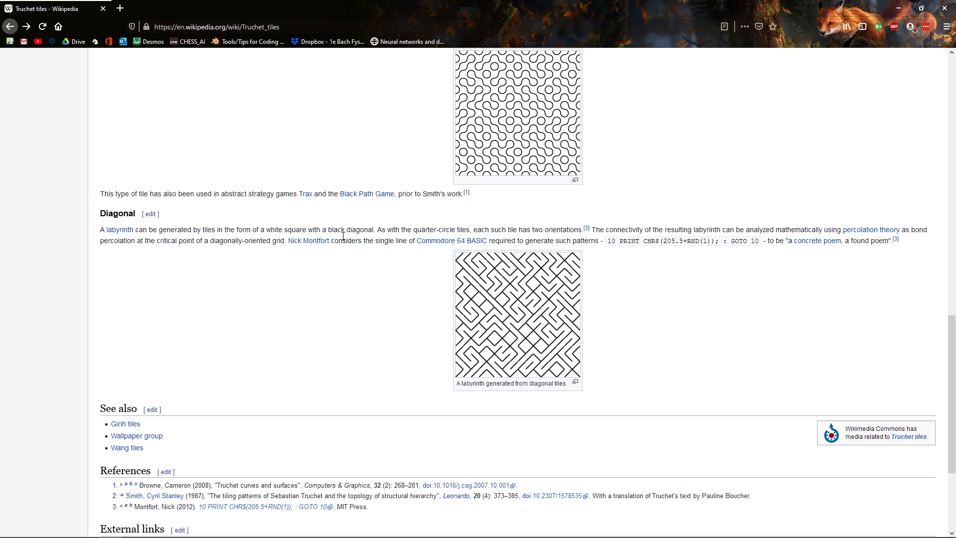
pyautogui.scroll(2, 343, 234)
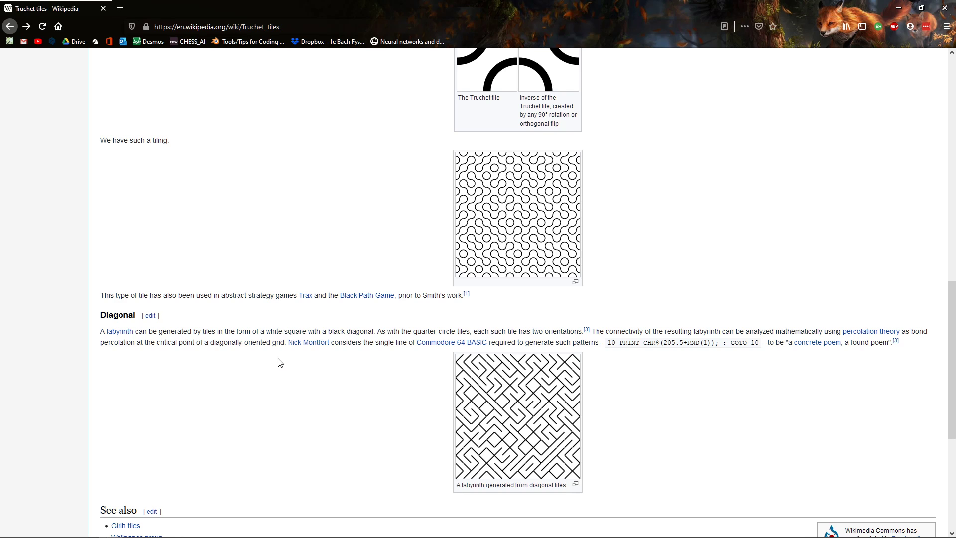
pyautogui.hotkey('alt', 'Tab')
pyautogui.scroll(1, 150, 304)
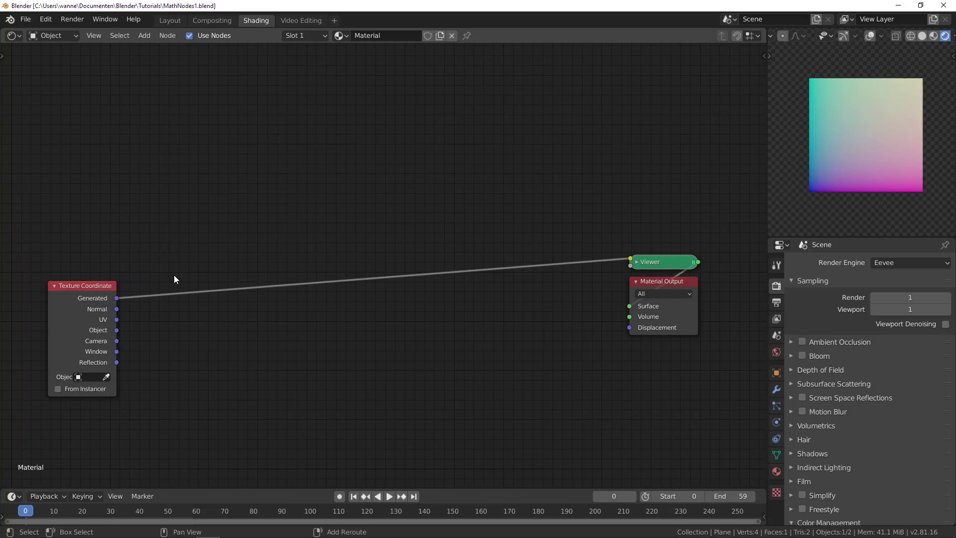
# Insert a Vector Math node set to Scale 9 on the Texture Coordinate link
pyautogui.hotkey('shift', 'a')
pyautogui.moveTo(156, 337)
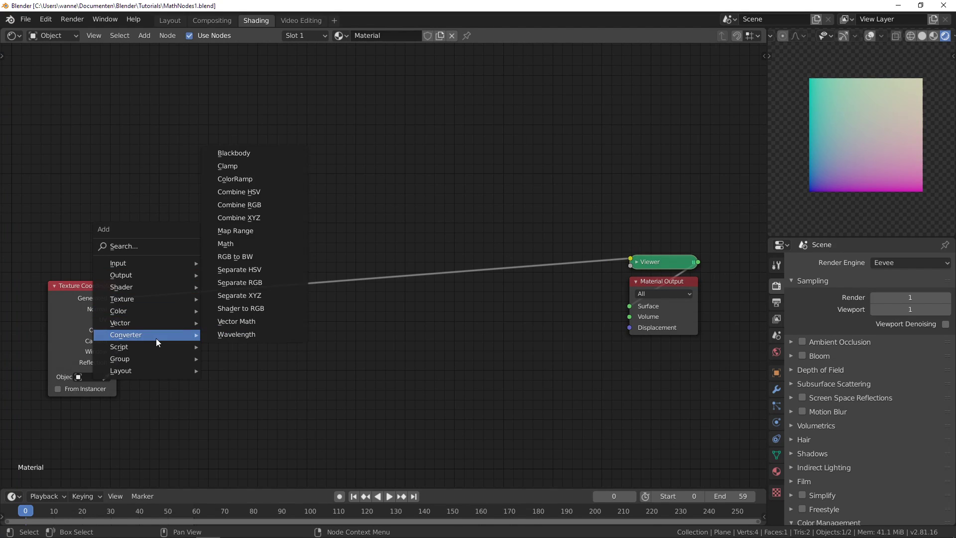
pyautogui.click(232, 321)
pyautogui.click(226, 290)
pyautogui.click(226, 289)
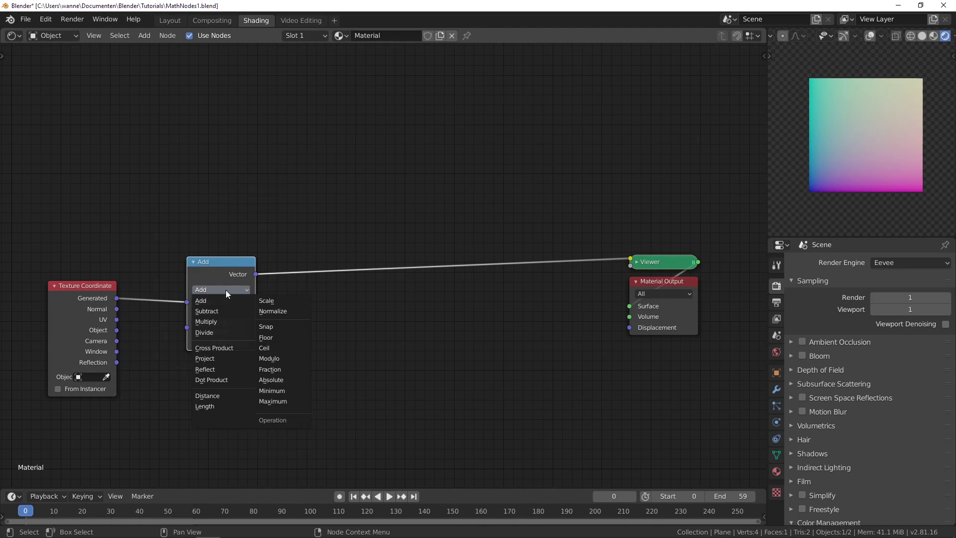
pyautogui.click(280, 312)
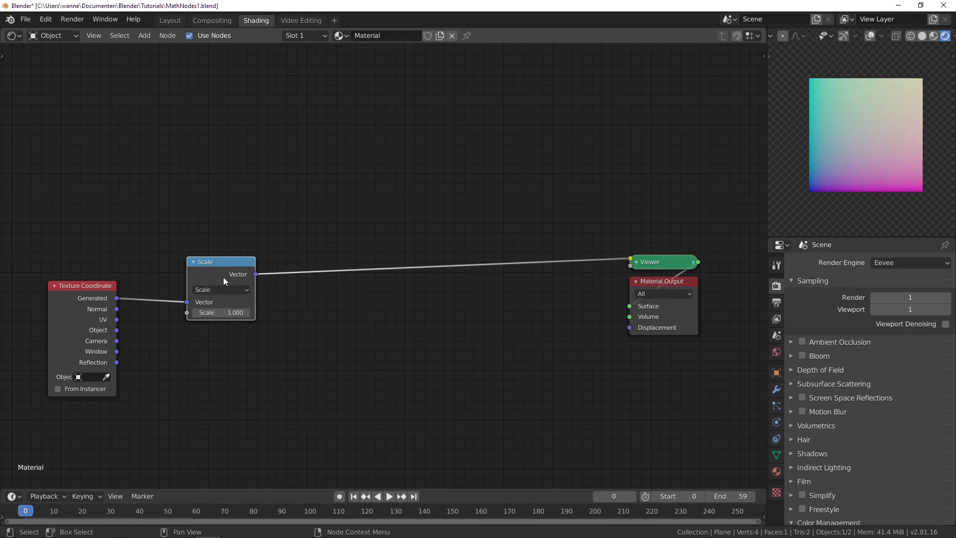
pyautogui.moveTo(223, 277); pyautogui.dragTo(197, 285)
# Add a duplicate set to Fraction on the link to the Viewer, and tidy both nodes
pyautogui.hotkey('shift', 'd')
pyautogui.click(334, 267)
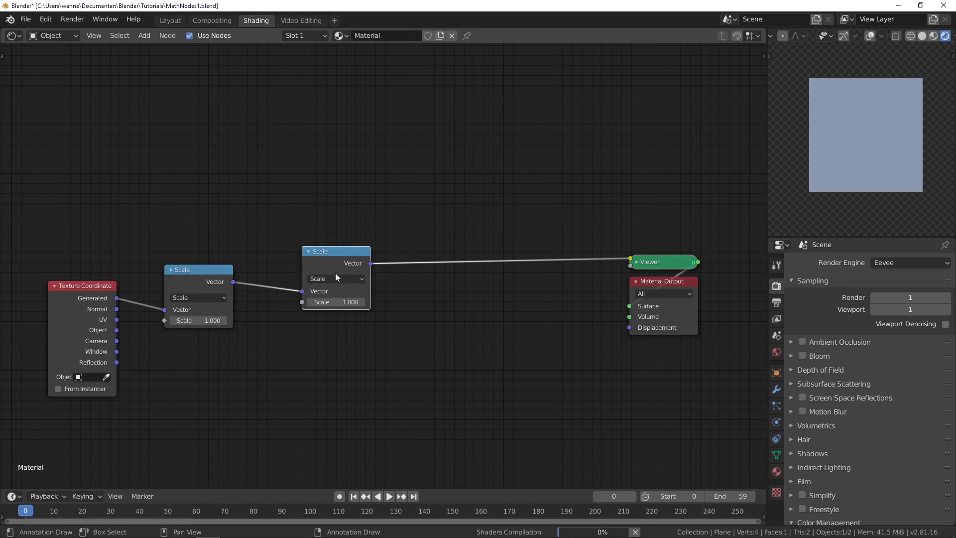
pyautogui.click(336, 279)
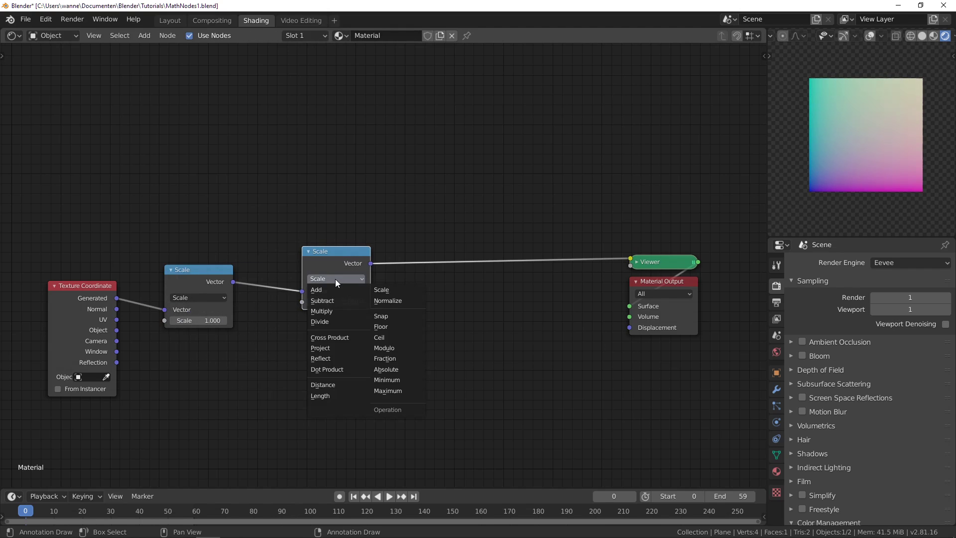
pyautogui.click(392, 359)
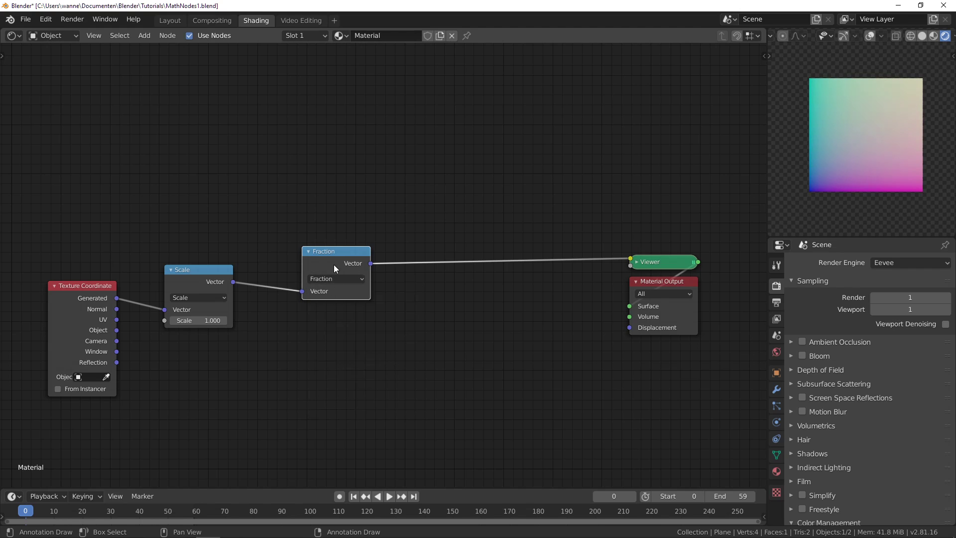
pyautogui.moveTo(337, 264); pyautogui.dragTo(333, 283)
pyautogui.moveTo(219, 314); pyautogui.dragTo(225, 319)
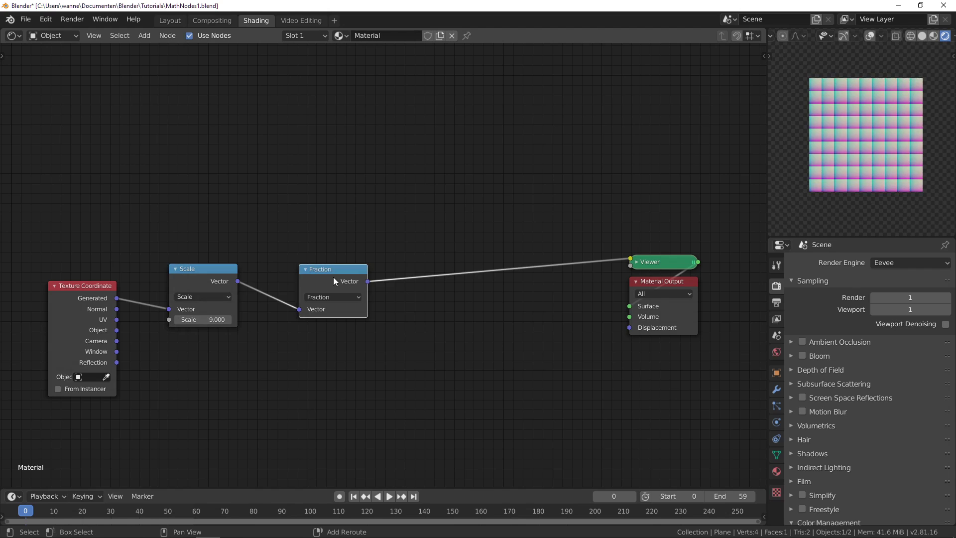
# Add a Floor vector-math node fed by Scale's output and preview it in the Viewer
pyautogui.hotkey('shift', 'd')
pyautogui.click(316, 182)
pyautogui.click(323, 198)
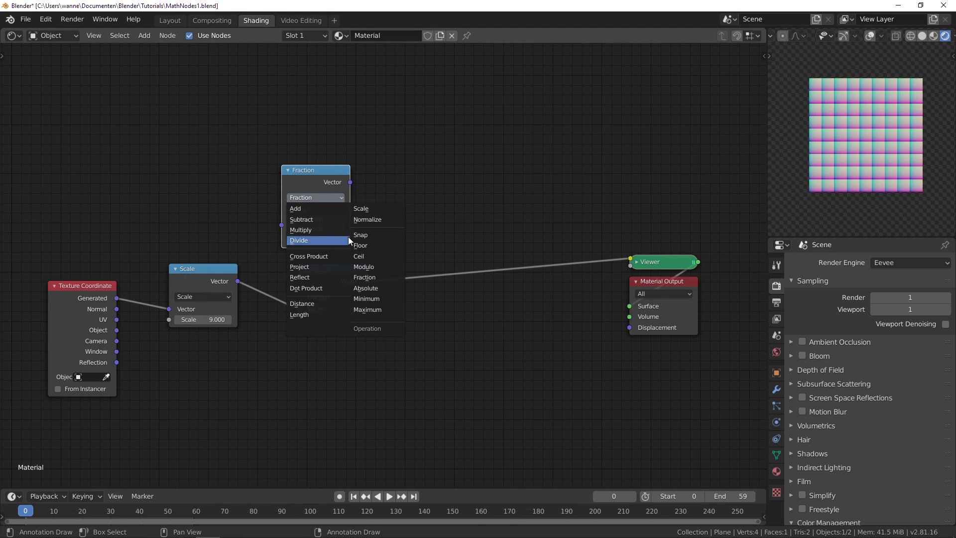
pyautogui.click(387, 246)
pyautogui.moveTo(238, 282); pyautogui.dragTo(281, 226)
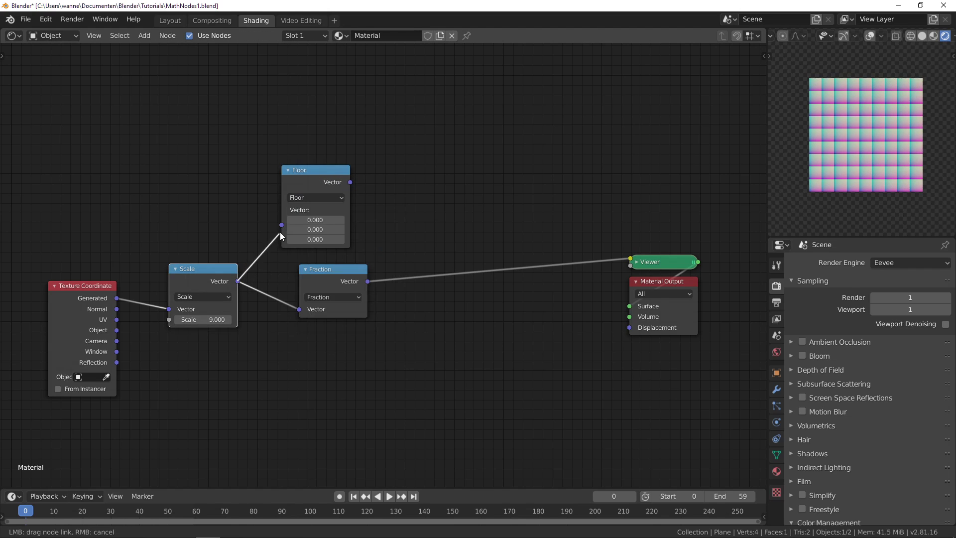
pyautogui.keyDown('ctrl'); pyautogui.keyDown('shift'); pyautogui.click(330, 180); pyautogui.keyUp('shift'); pyautogui.keyUp('ctrl')
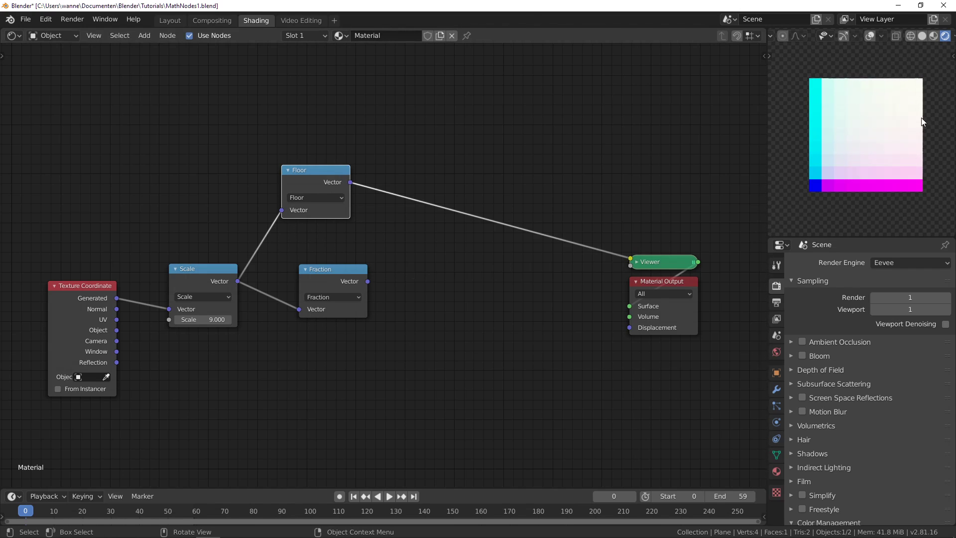
# Place a second, unlinked copy of the Floor node up and to the right
pyautogui.moveTo(413, 169); pyautogui.dragTo(285, 226, button='middle')
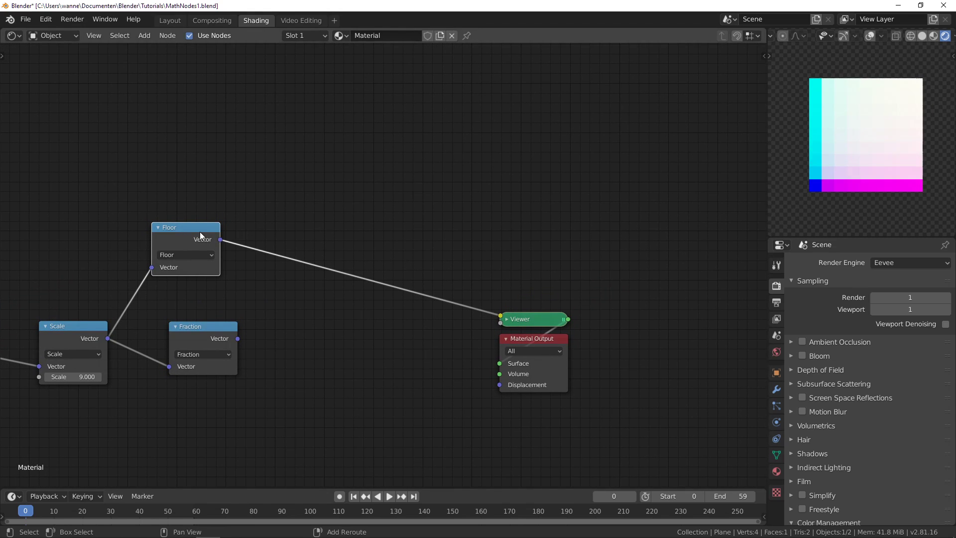
pyautogui.hotkey('shift', 'd')
pyautogui.click(309, 159)
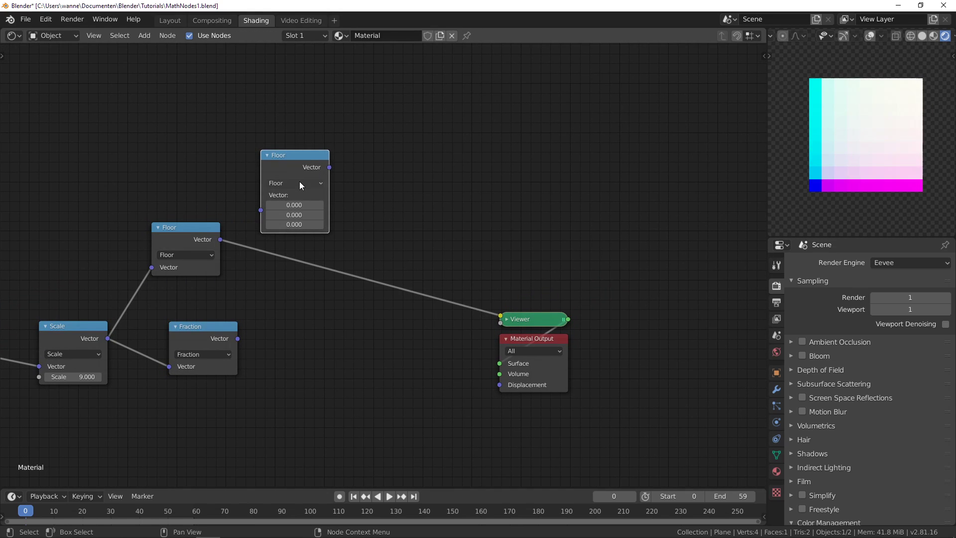
# Replace the extra Floor copy with a 4D White Noise Texture, W 1.400, after Floor
pyautogui.press('x')
pyautogui.hotkey('shift', 'a')
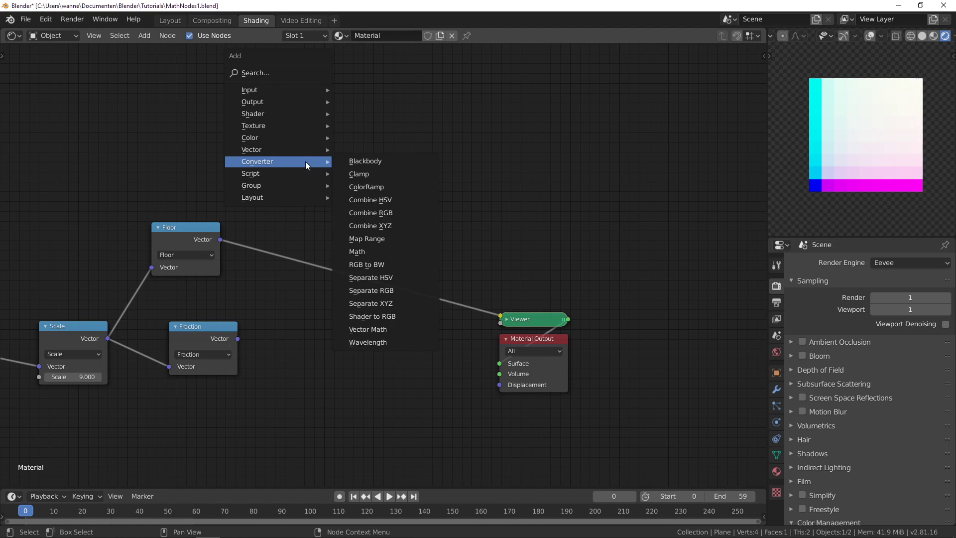
pyautogui.moveTo(289, 127)
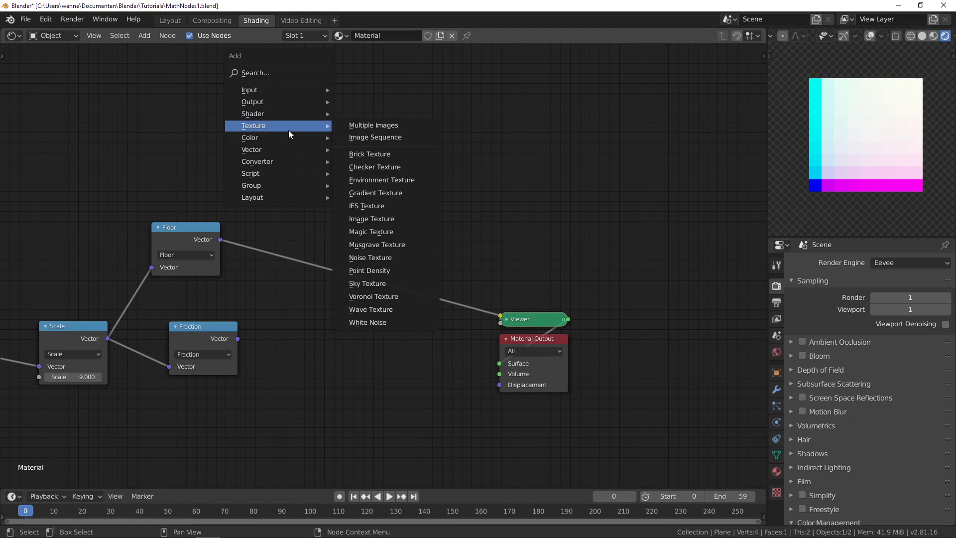
pyautogui.click(378, 317)
pyautogui.click(266, 202)
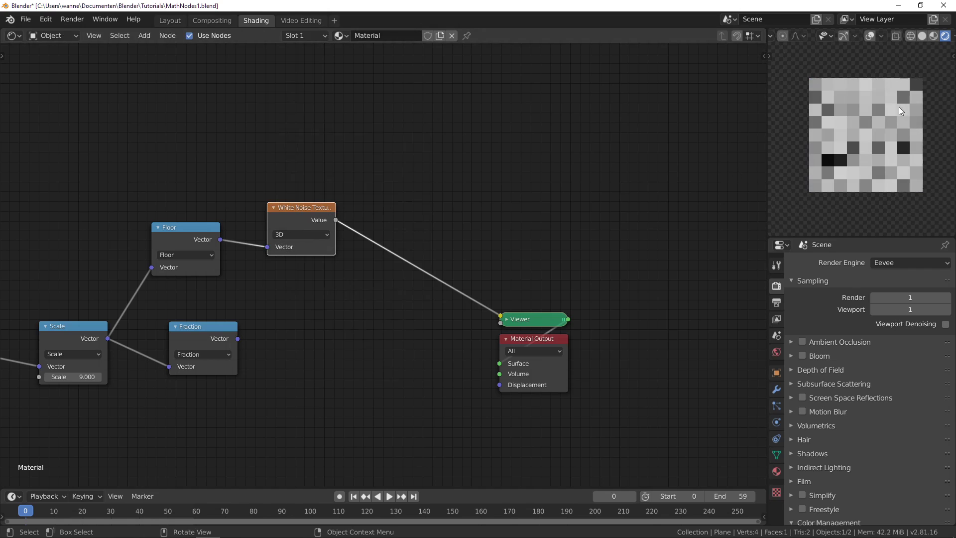
pyautogui.scroll(2, 852, 151)
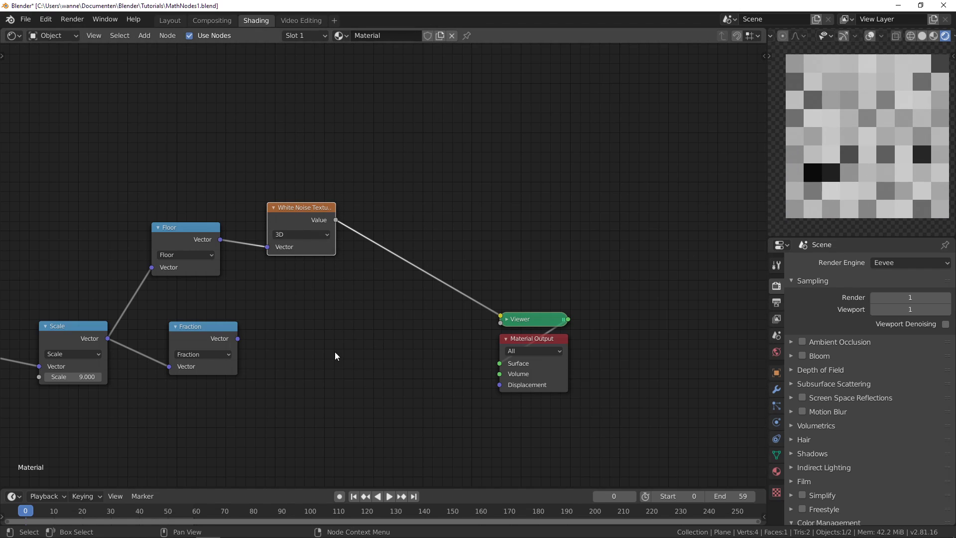
pyautogui.click(297, 235)
pyautogui.click(295, 276)
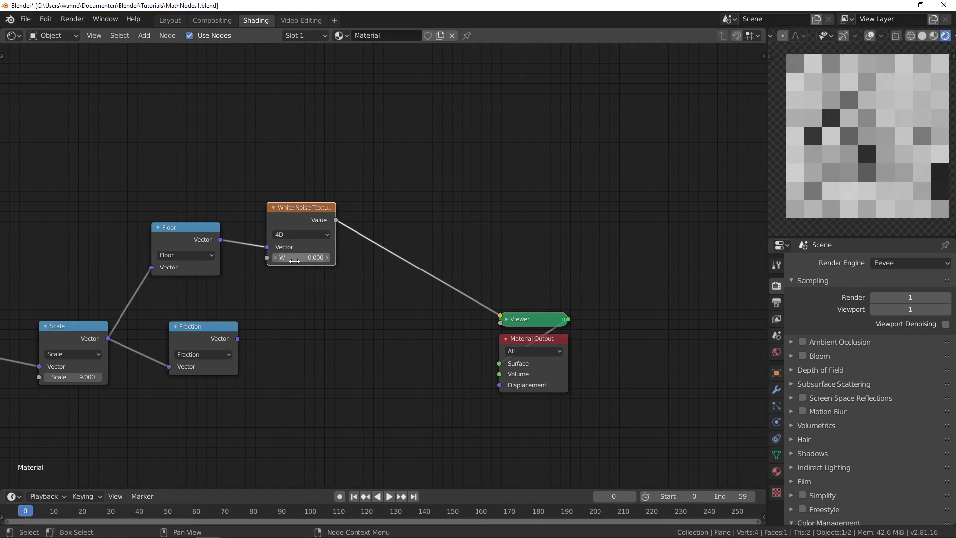
pyautogui.moveTo(296, 257); pyautogui.dragTo(326, 258)
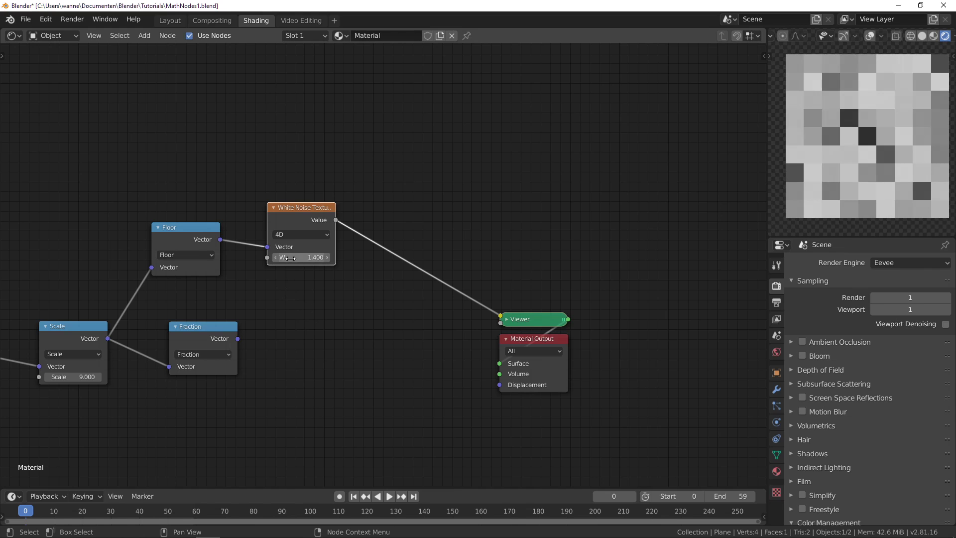
pyautogui.scroll(-2, 292, 300)
# Move the Viewer and Material Output nodes further right
pyautogui.moveTo(415, 311); pyautogui.dragTo(295, 305, button='middle')
pyautogui.click(359, 257)
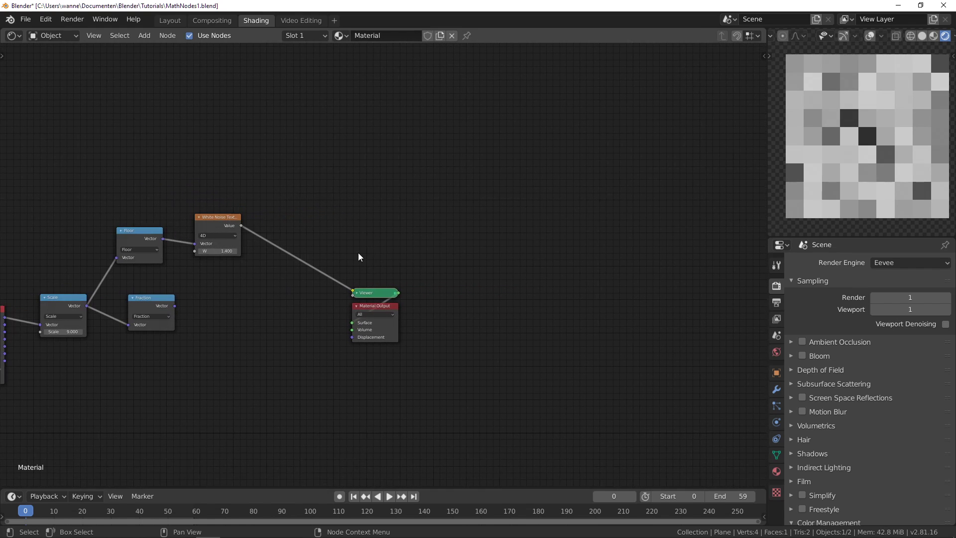
pyautogui.moveTo(338, 260); pyautogui.dragTo(407, 357)
pyautogui.press('g')
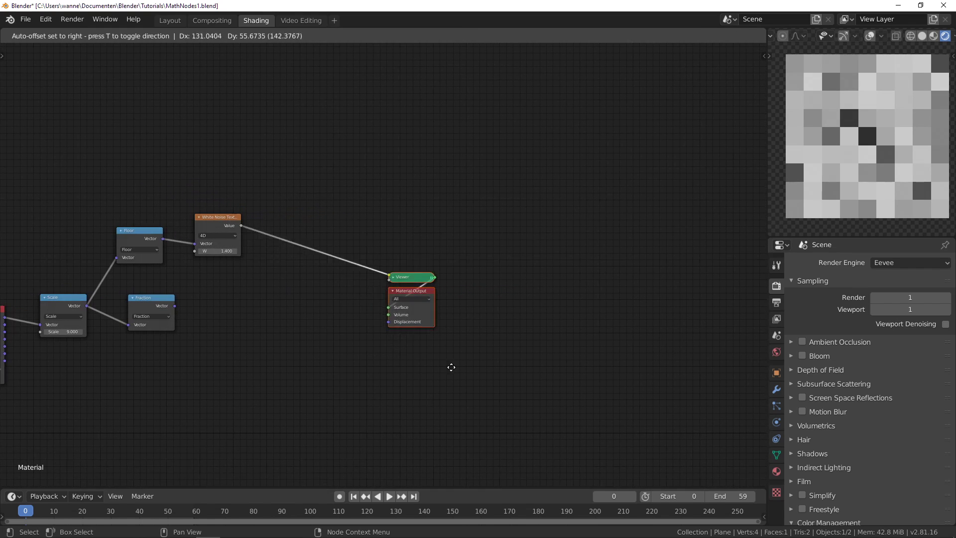
pyautogui.click(687, 344)
pyautogui.scroll(2, 263, 282)
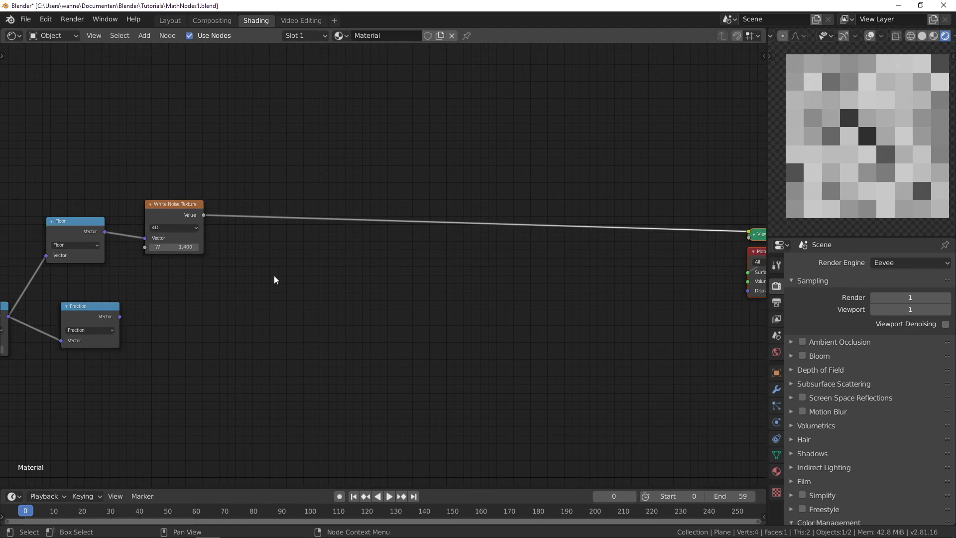
pyautogui.moveTo(274, 277); pyautogui.dragTo(458, 289, button='middle')
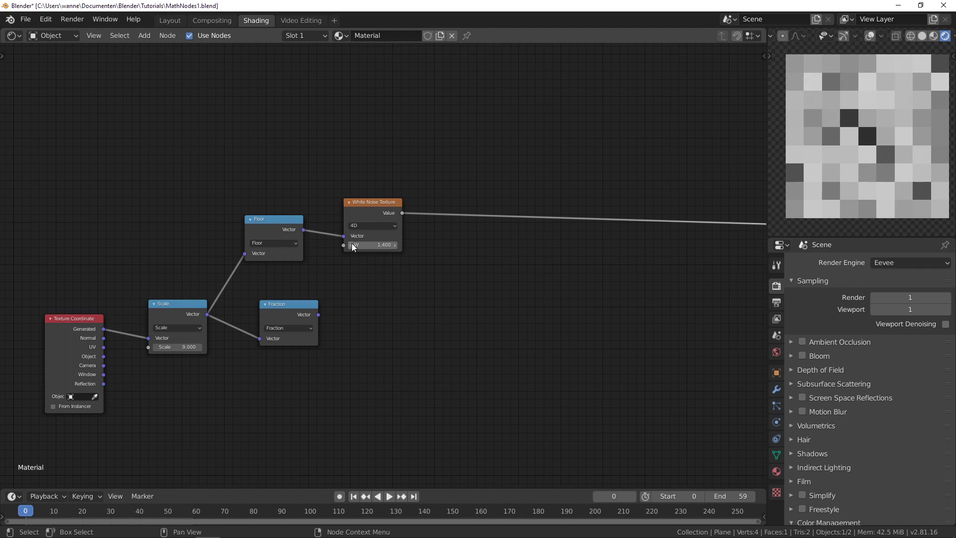
pyautogui.hotkey('shift', 'a')
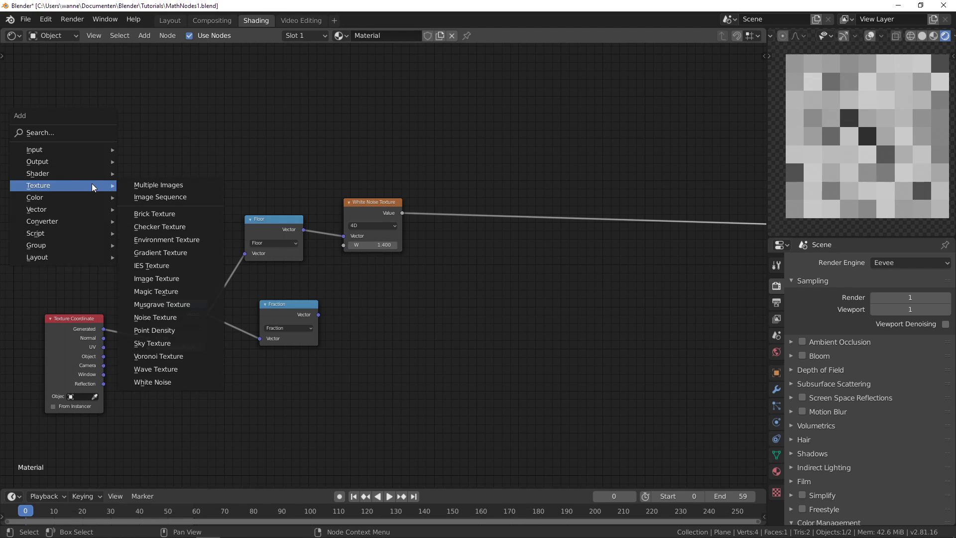
pyautogui.moveTo(80, 149)
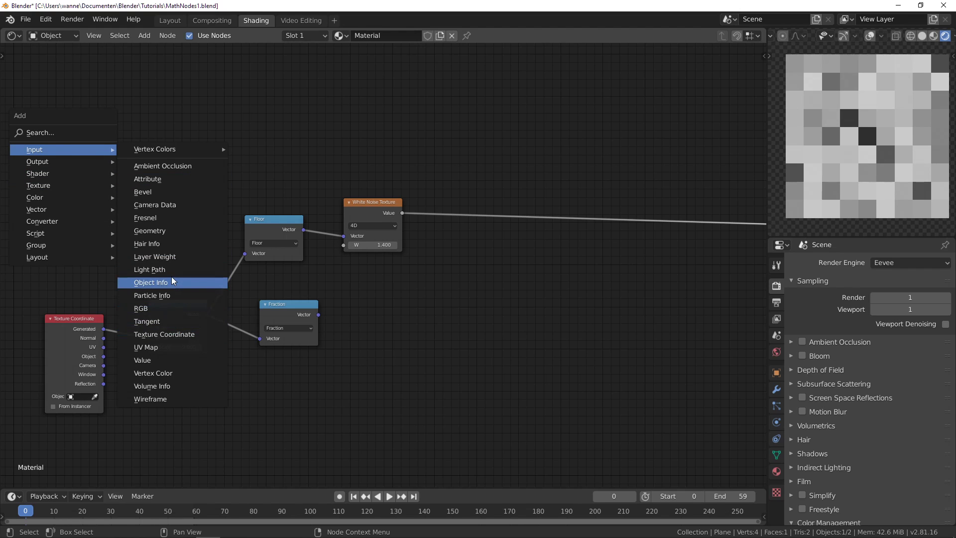
pyautogui.click(150, 282)
pyautogui.click(155, 223)
pyautogui.moveTo(167, 245); pyautogui.dragTo(347, 246)
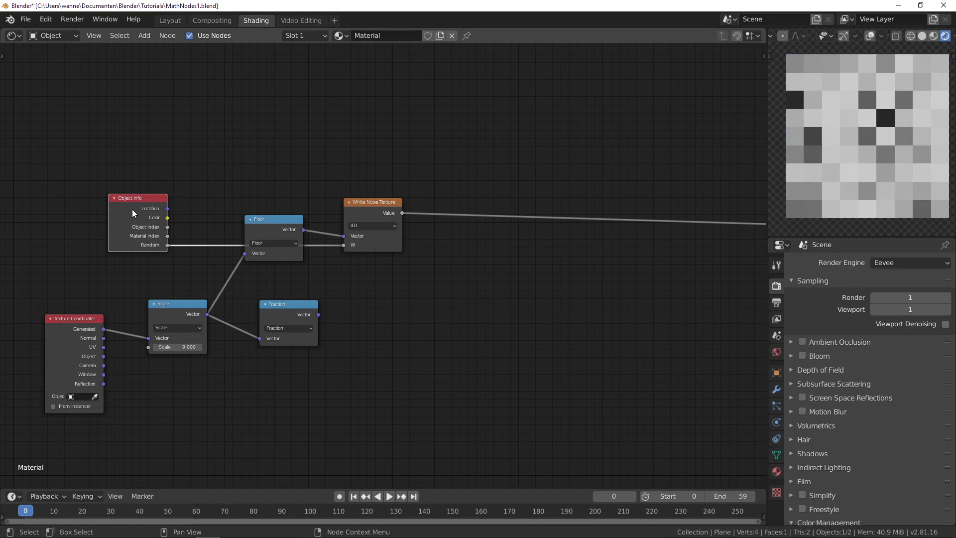
pyautogui.press('x')
pyautogui.moveTo(497, 267); pyautogui.dragTo(218, 309, button='middle')
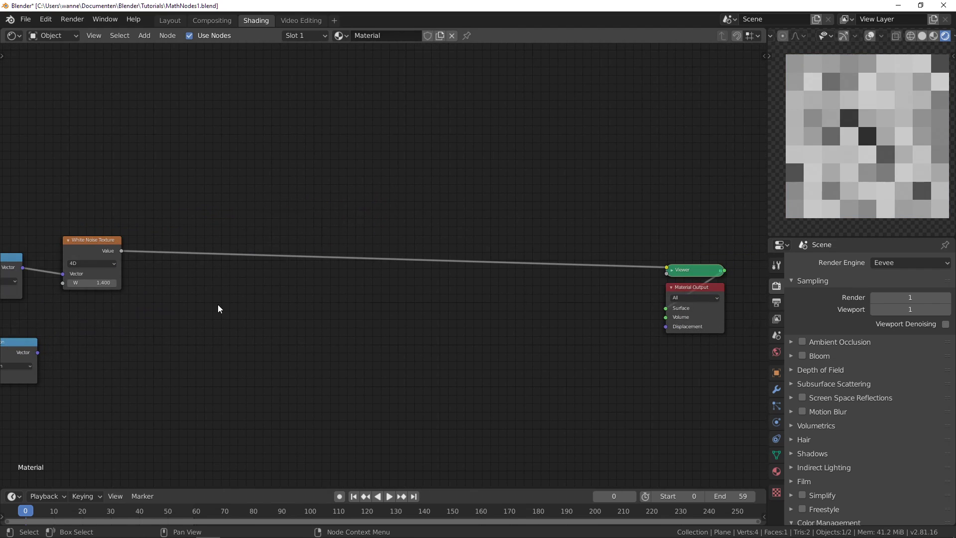
pyautogui.scroll(-1, 184, 257)
pyautogui.scroll(-1, 178, 335)
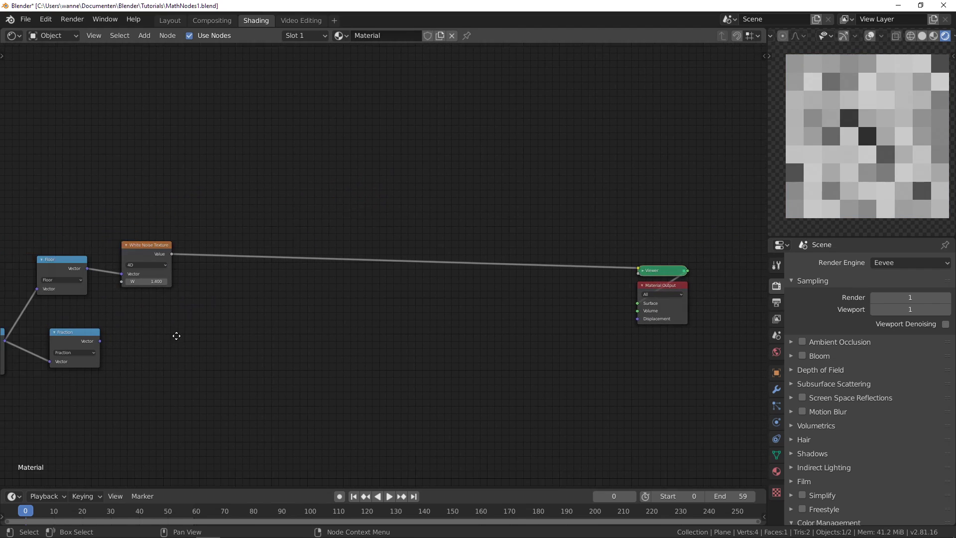
pyautogui.moveTo(178, 335); pyautogui.dragTo(345, 314, button='middle')
pyautogui.moveTo(403, 276); pyautogui.dragTo(348, 301, button='middle')
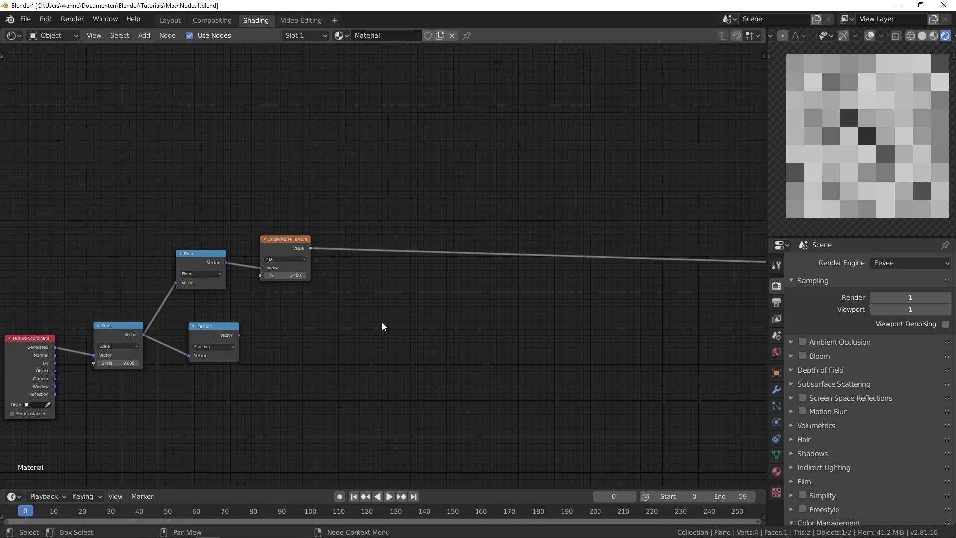
pyautogui.keyDown('ctrl'); pyautogui.keyDown('shift'); pyautogui.click(124, 334); pyautogui.keyUp('shift'); pyautogui.keyUp('ctrl')
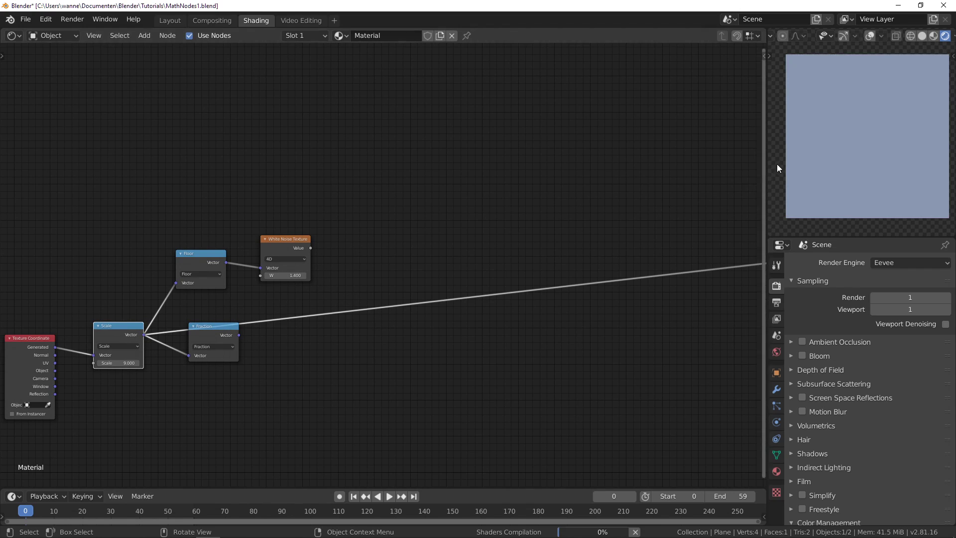
pyautogui.keyDown('ctrl'); pyautogui.keyDown('shift'); pyautogui.click(222, 331); pyautogui.keyUp('shift'); pyautogui.keyUp('ctrl')
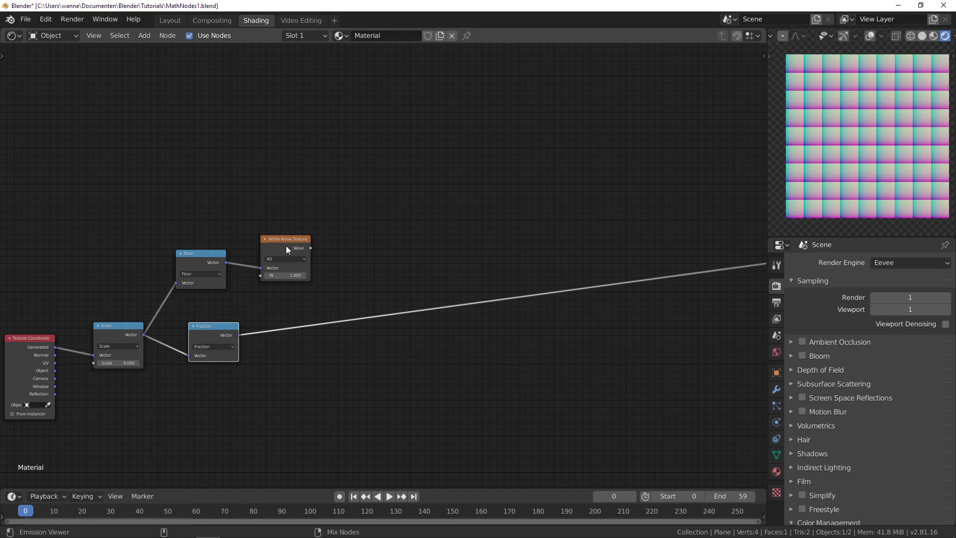
pyautogui.keyDown('ctrl'); pyautogui.keyDown('shift'); pyautogui.click(286, 249); pyautogui.keyUp('shift'); pyautogui.keyUp('ctrl')
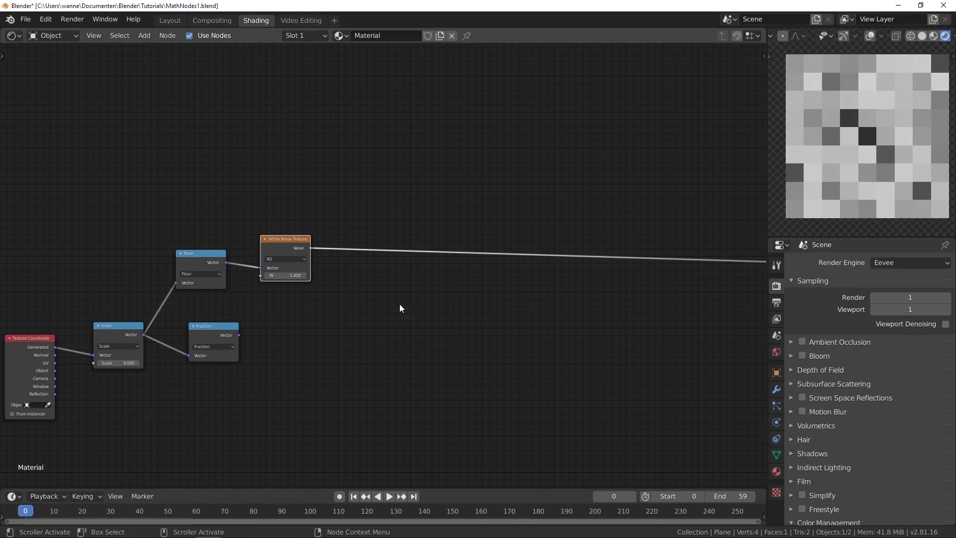
pyautogui.hotkey('alt', 'Tab')
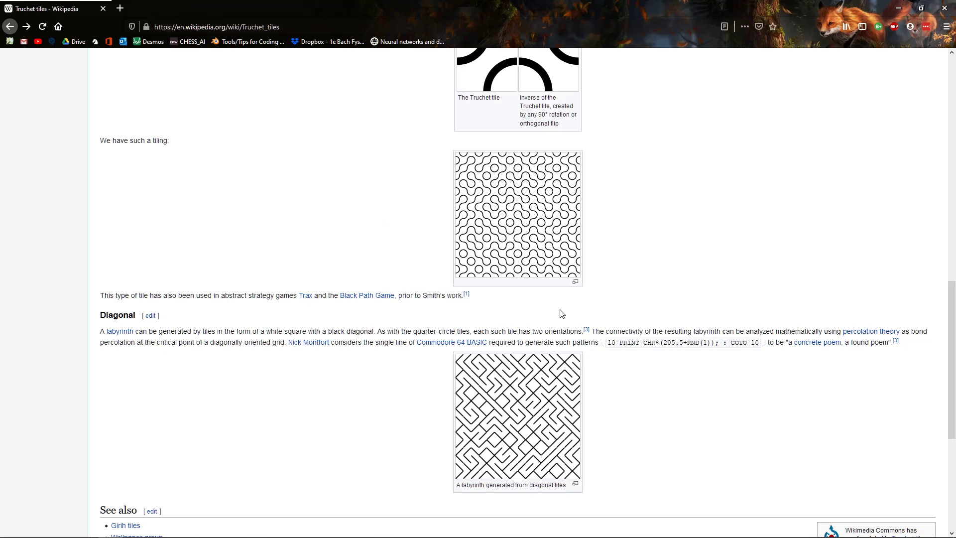
pyautogui.scroll(2, 535, 226)
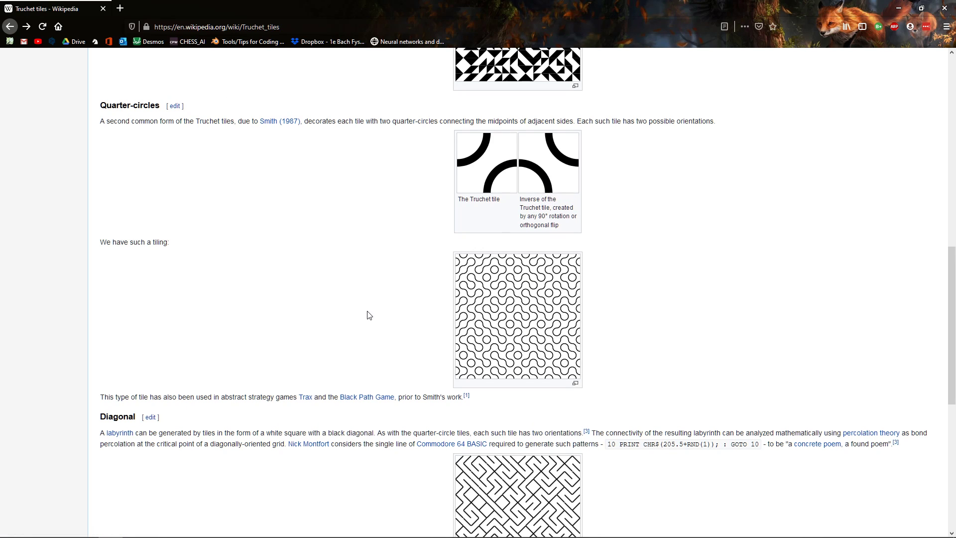
pyautogui.hotkey('alt', 'Tab')
# Insert a Math node set to Less Than on the White Noise output link
pyautogui.moveTo(337, 313); pyautogui.dragTo(292, 289, button='middle')
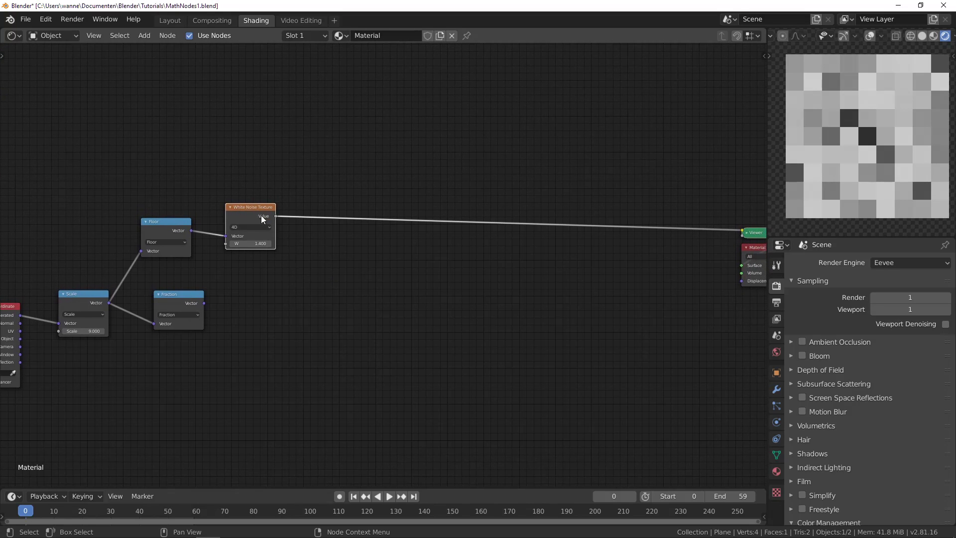
pyautogui.moveTo(260, 215)
pyautogui.mouseDown()
pyautogui.moveTo(279, 219)
pyautogui.moveTo(246, 227)
pyautogui.mouseUp()
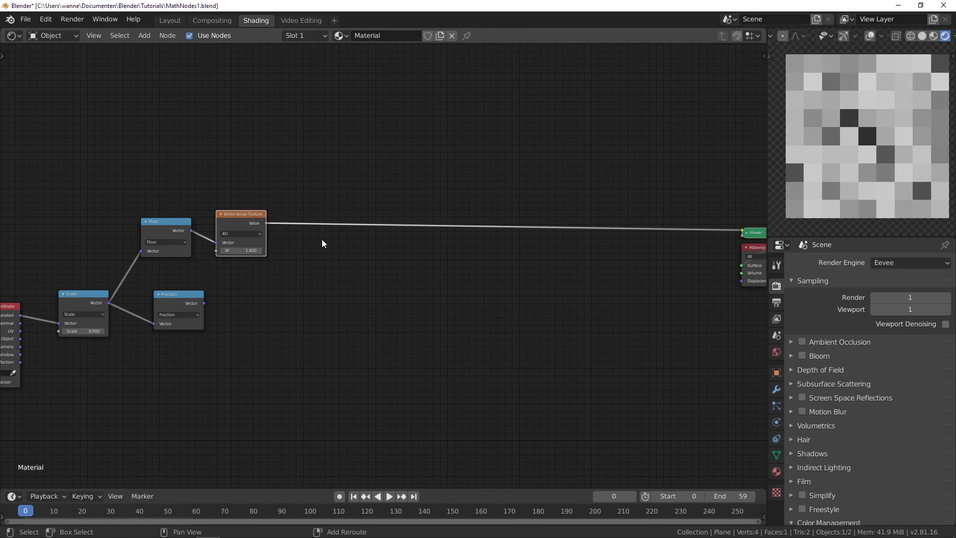
pyautogui.hotkey('shift', 'a')
pyautogui.moveTo(310, 299)
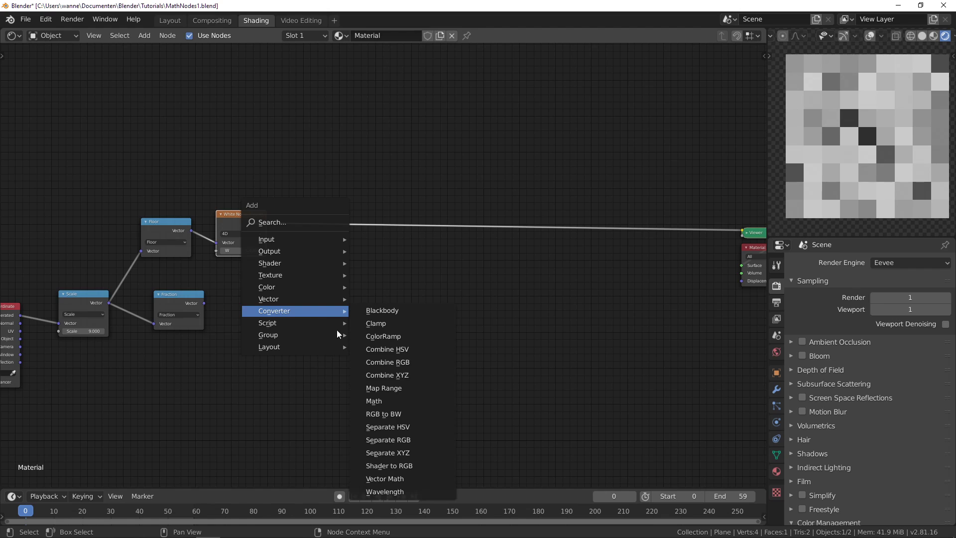
pyautogui.click(374, 401)
pyautogui.click(291, 198)
pyautogui.click(313, 222)
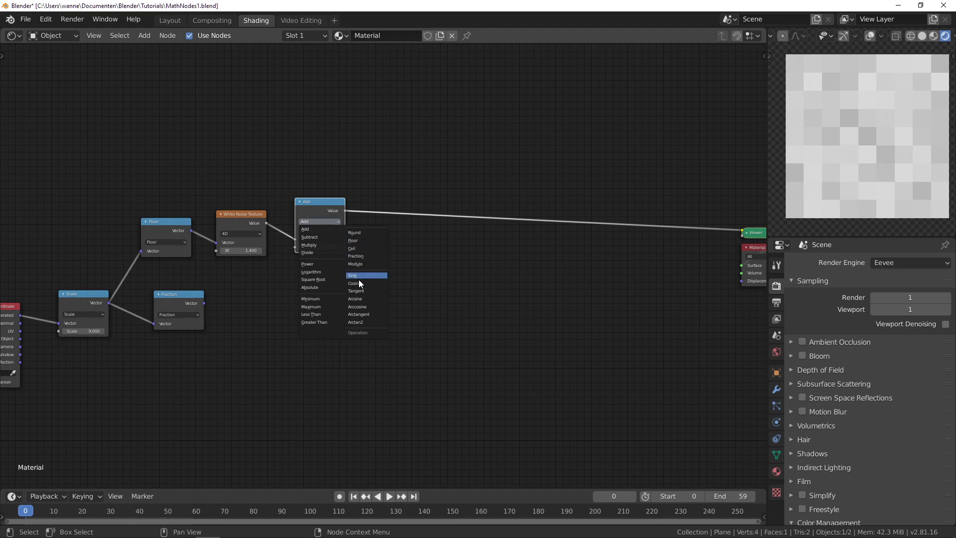
pyautogui.click(321, 315)
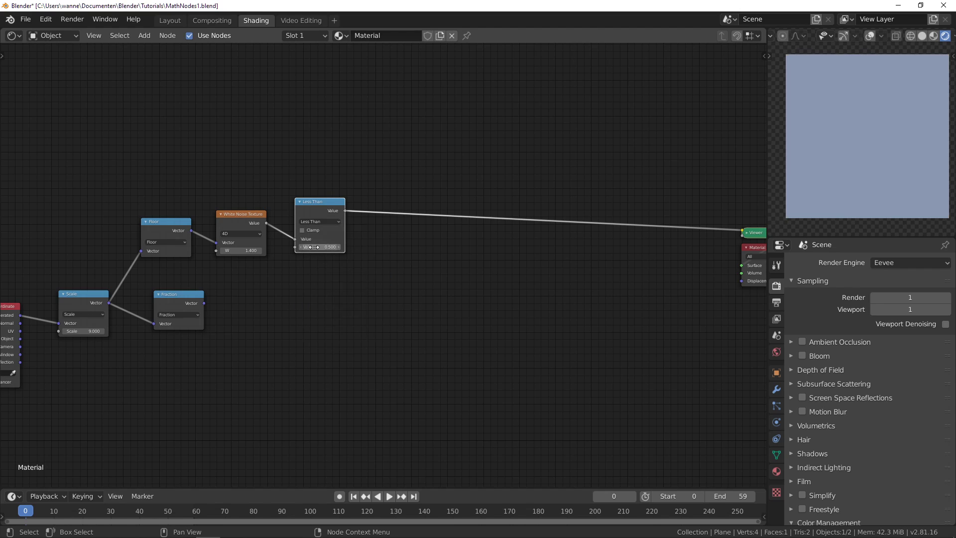
# Shift the Less Than node left and drag a new link from the Fraction output
pyautogui.scroll(1, 462, 277)
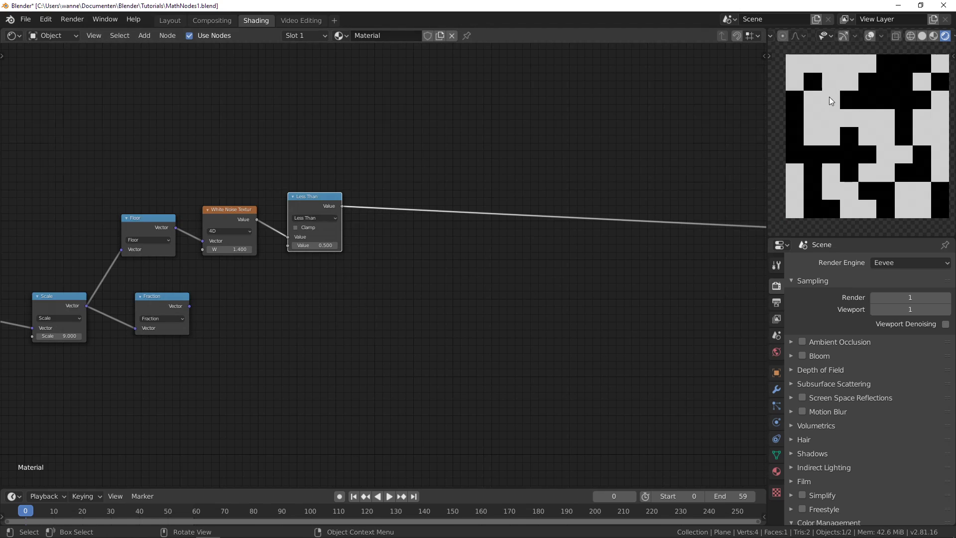
pyautogui.scroll(1, 274, 263)
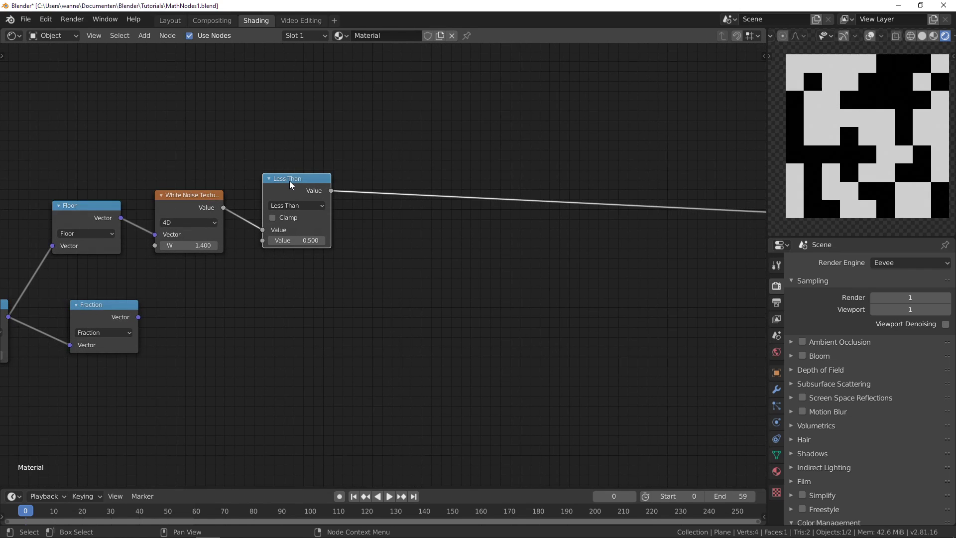
pyautogui.moveTo(291, 185); pyautogui.dragTo(275, 185)
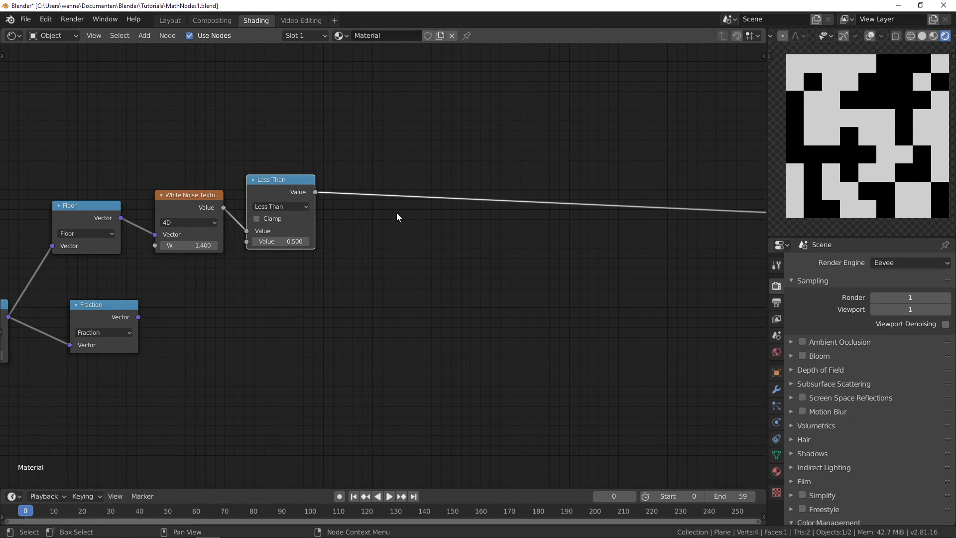
pyautogui.moveTo(360, 220); pyautogui.dragTo(330, 220, button='middle')
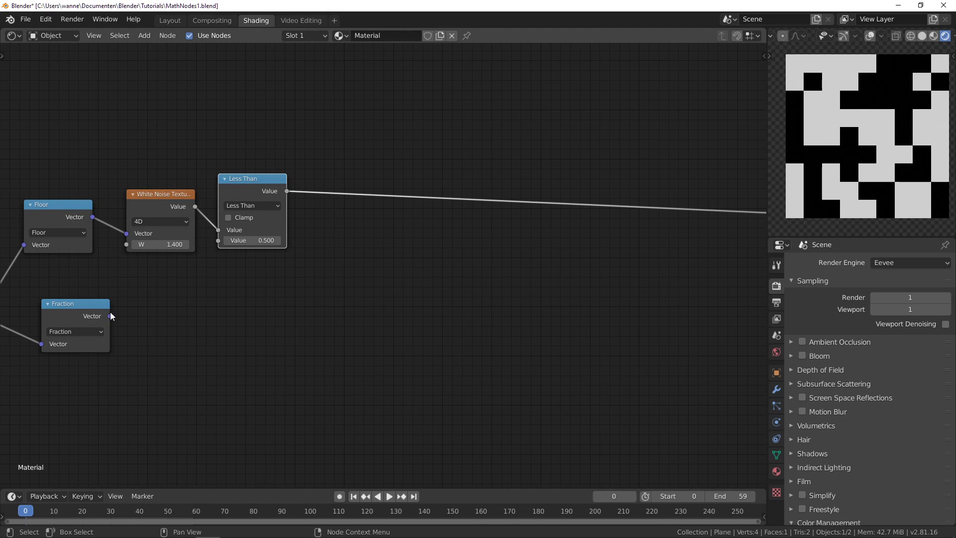
pyautogui.moveTo(110, 315); pyautogui.dragTo(317, 271)
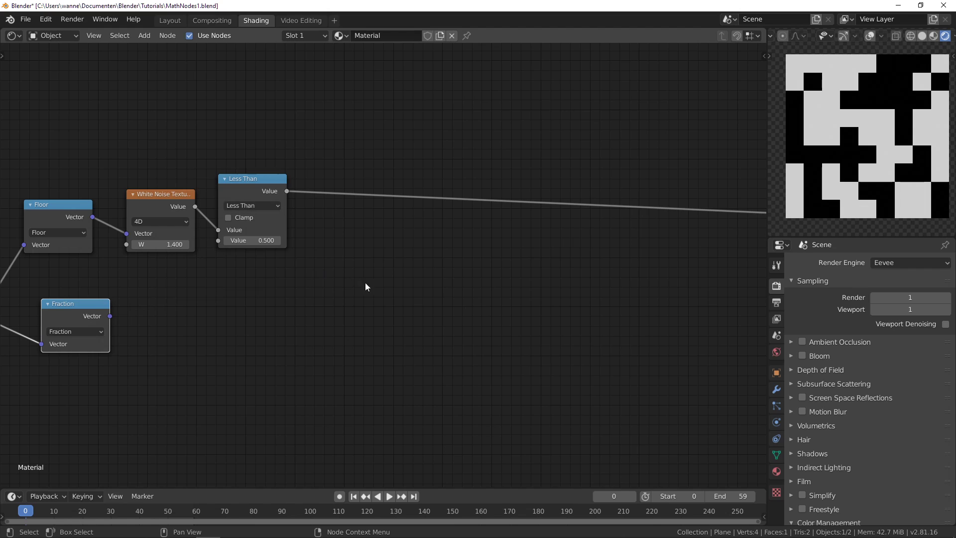
# Add and then delete a stray duplicate of the Fraction node
pyautogui.hotkey('shift', 'a')
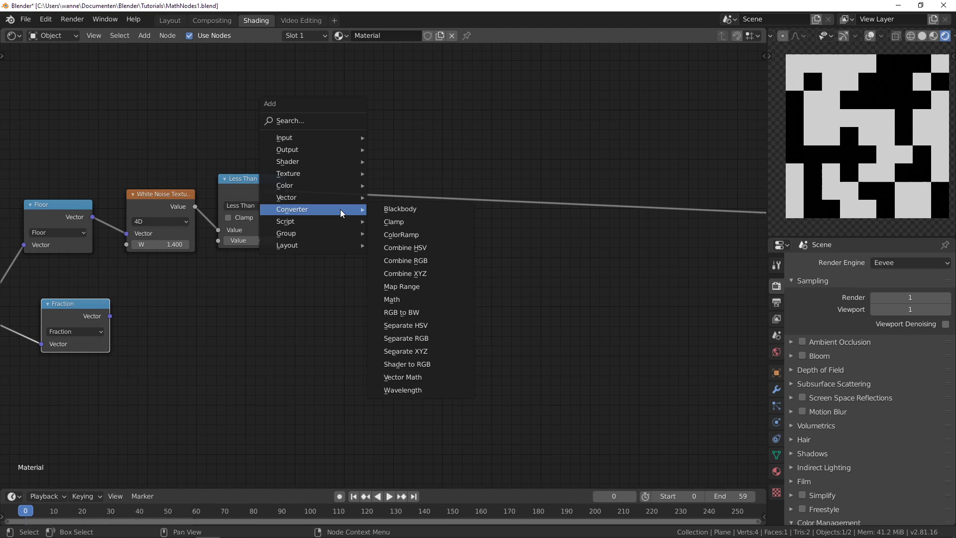
pyautogui.hotkey('shift', 'd')
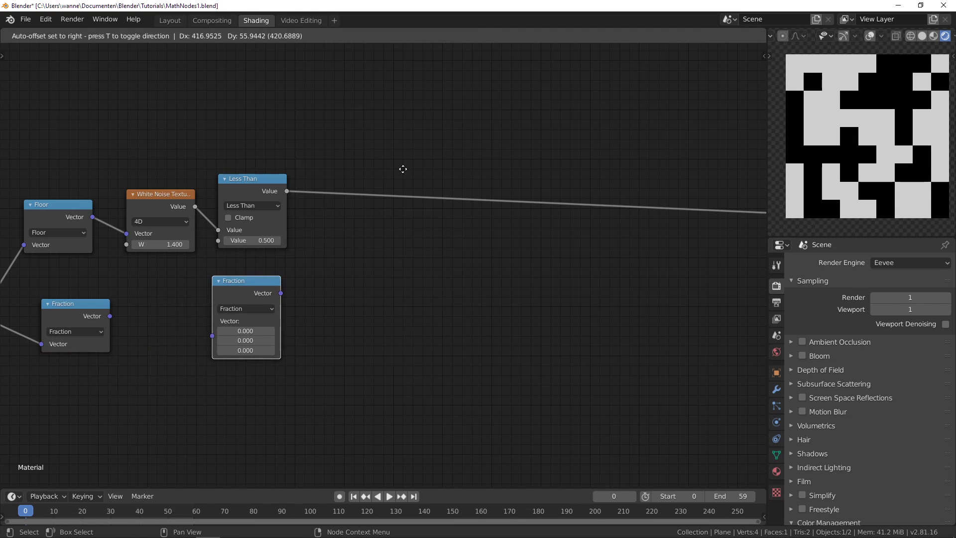
pyautogui.click(402, 168)
pyautogui.press('x')
# Duplicate Less Than onto the output link as a Multiply node with value pi/2 (1.571)
pyautogui.click(238, 181)
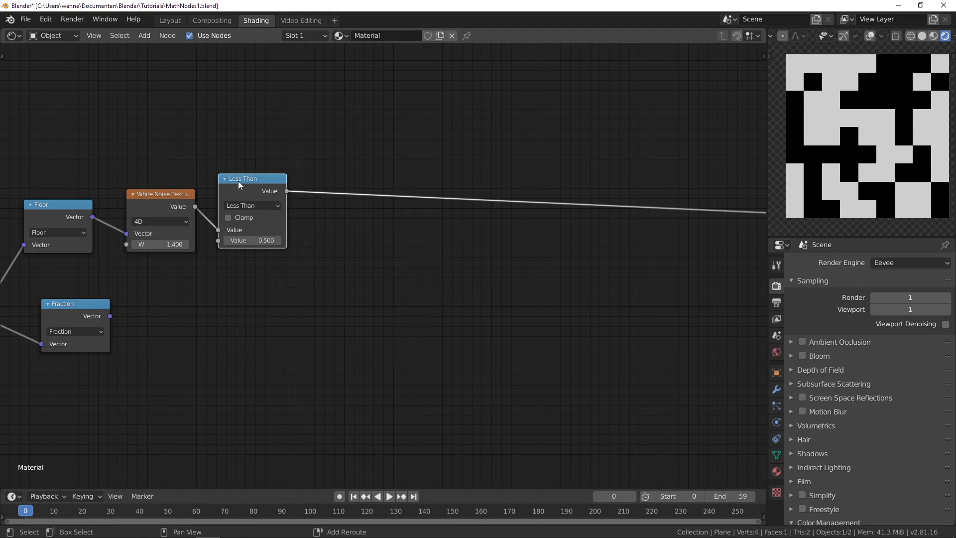
pyautogui.hotkey('shift', 'd')
pyautogui.click(353, 191)
pyautogui.click(354, 194)
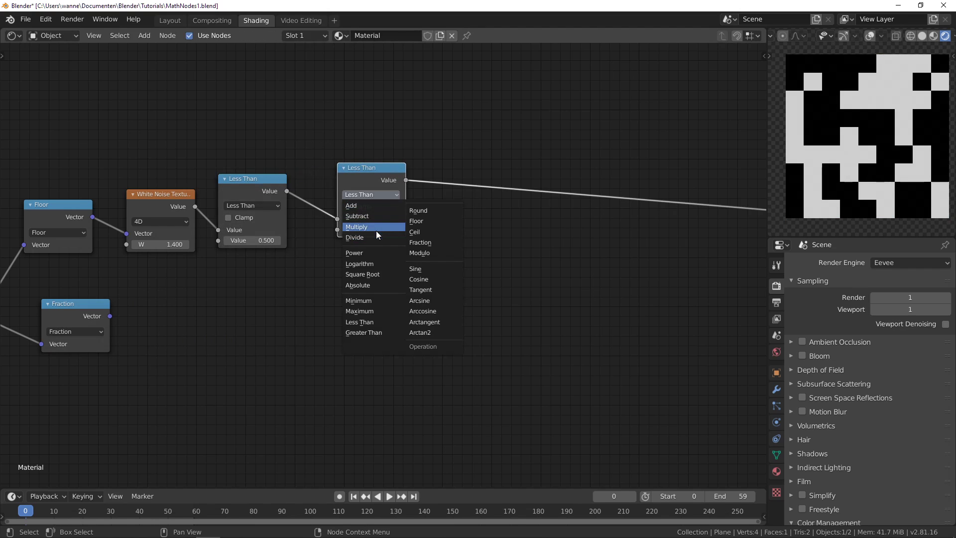
pyautogui.click(375, 231)
pyautogui.click(362, 230)
pyautogui.write('p')
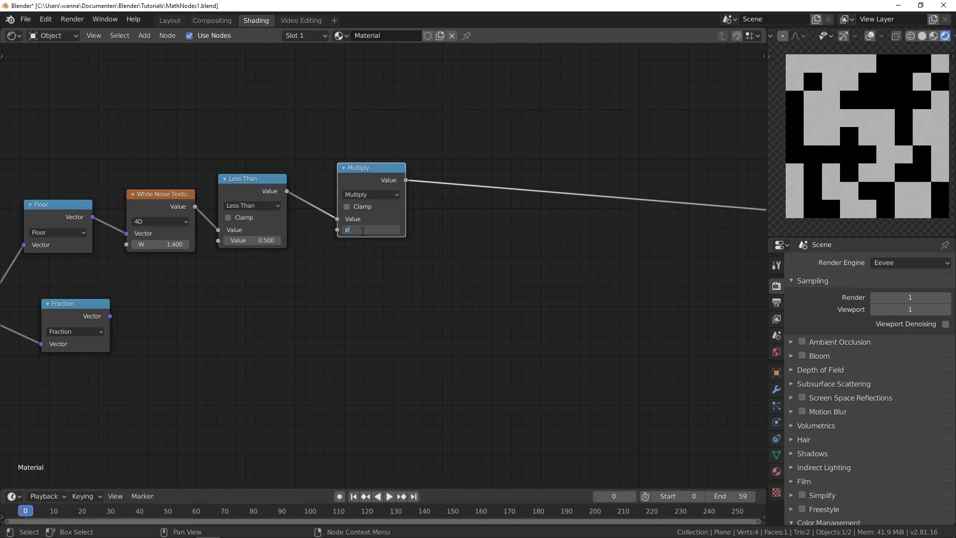
pyautogui.write('i/2')
pyautogui.press('Return')
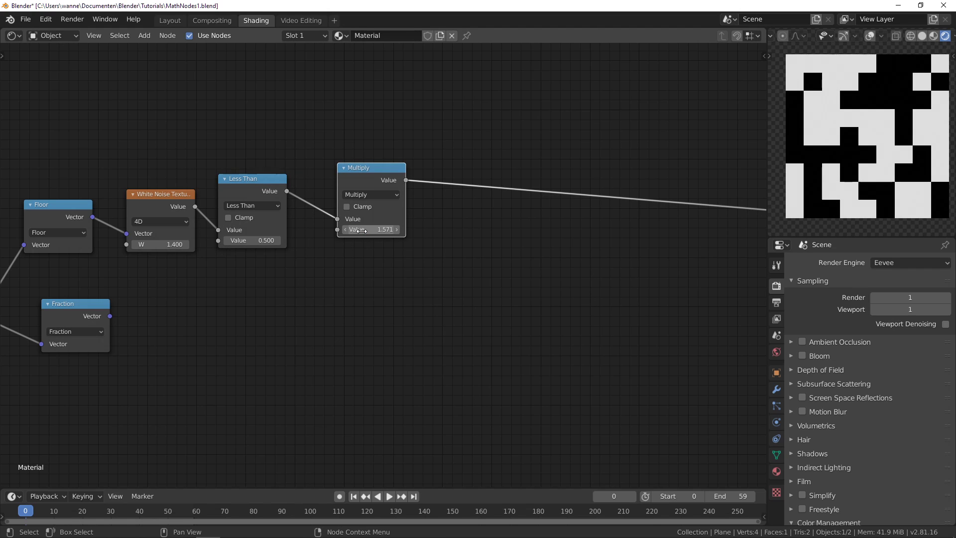
pyautogui.moveTo(376, 181); pyautogui.dragTo(344, 184)
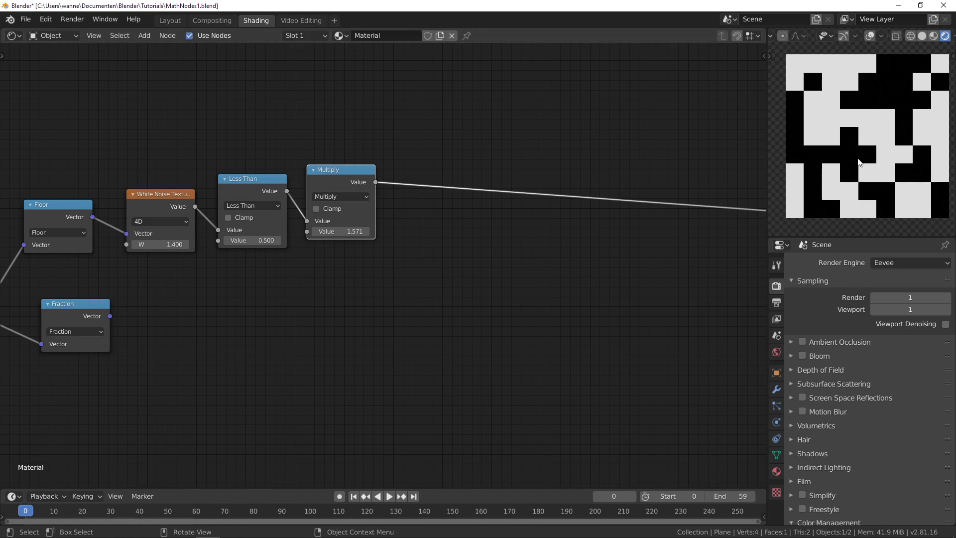
pyautogui.moveTo(427, 278); pyautogui.dragTo(314, 266, button='middle')
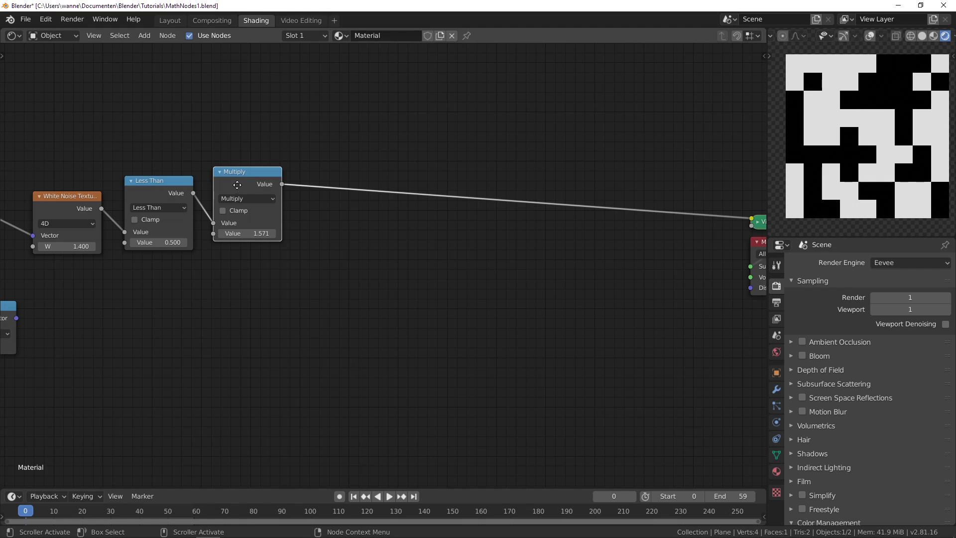
# Add a Combine XYZ node to the right of the Multiply node
pyautogui.moveTo(239, 188); pyautogui.dragTo(237, 195)
pyautogui.hotkey('shift', 'a')
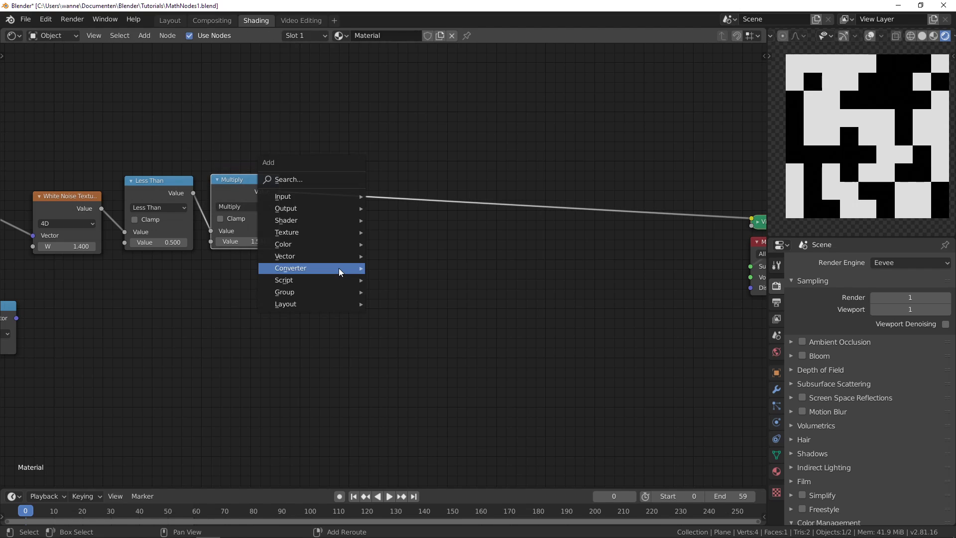
pyautogui.moveTo(333, 268)
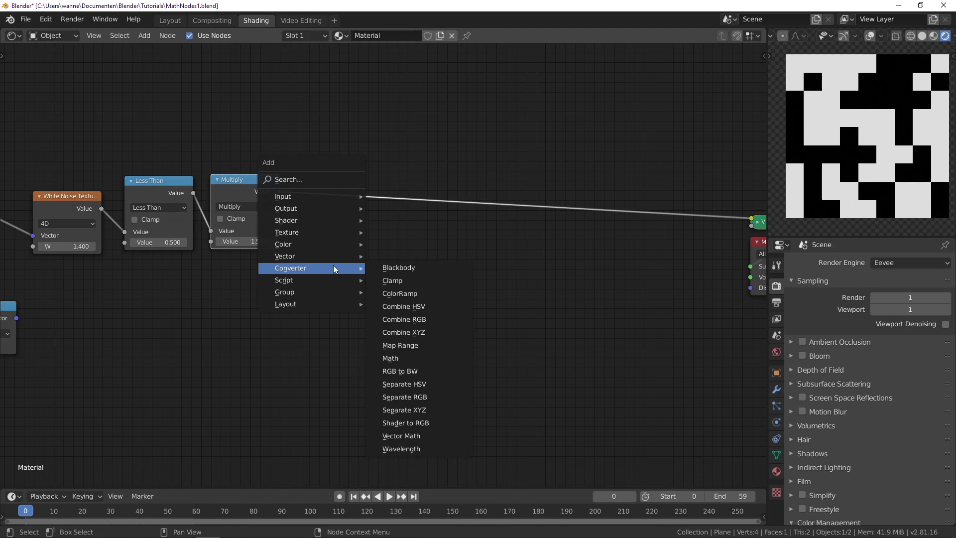
pyautogui.click(396, 334)
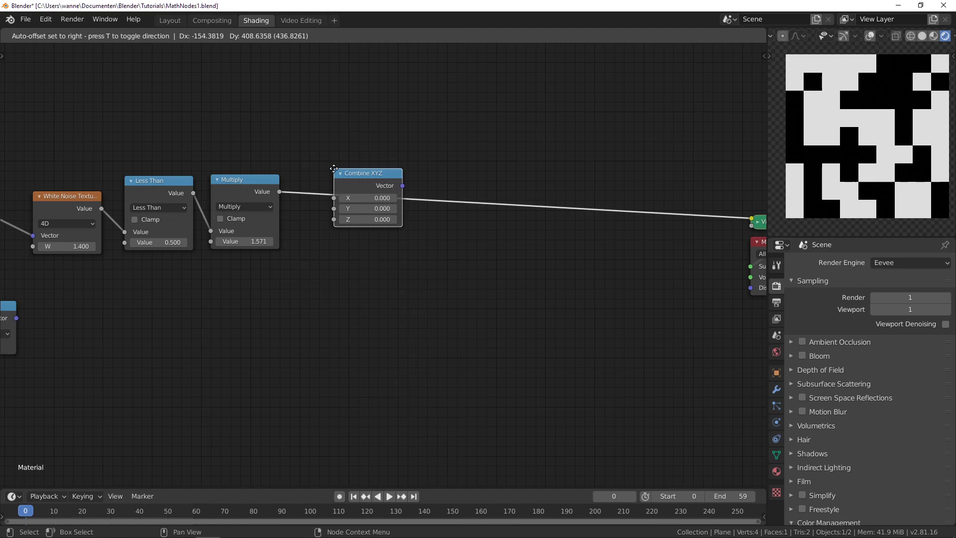
pyautogui.click(451, 234)
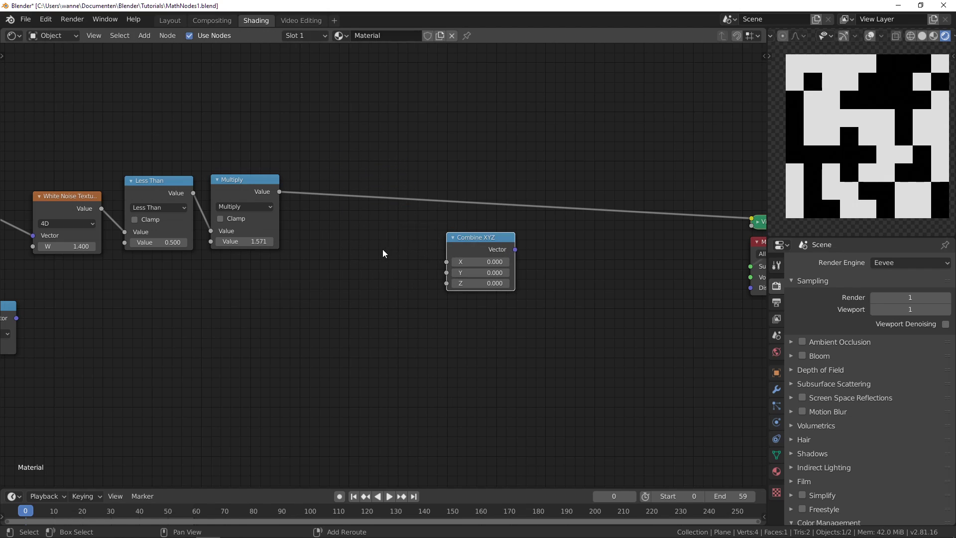
# Add Separate XYZ on the Viewer link, cut its Multiply input, and arrange it below
pyautogui.hotkey('shift', 'a')
pyautogui.moveTo(384, 254)
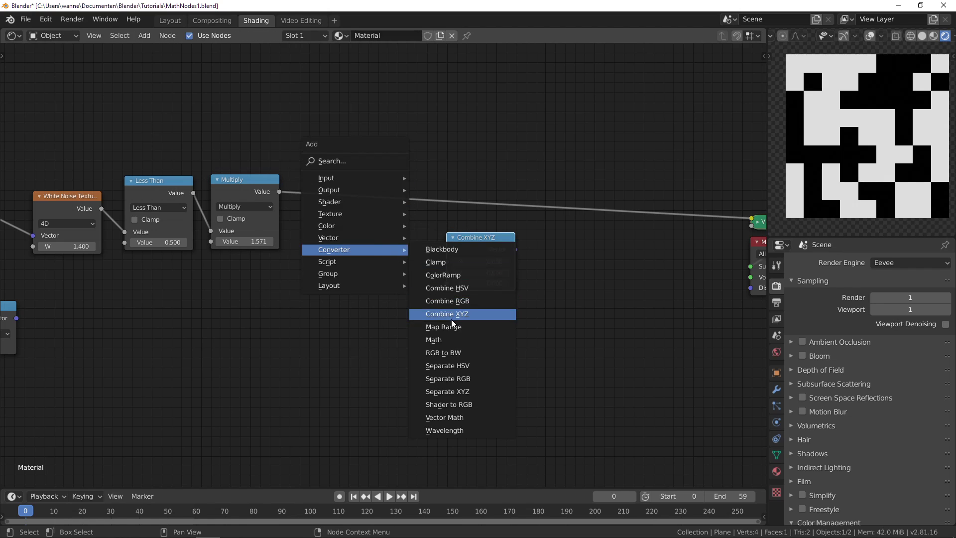
pyautogui.click(447, 392)
pyautogui.click(319, 160)
pyautogui.press('g')
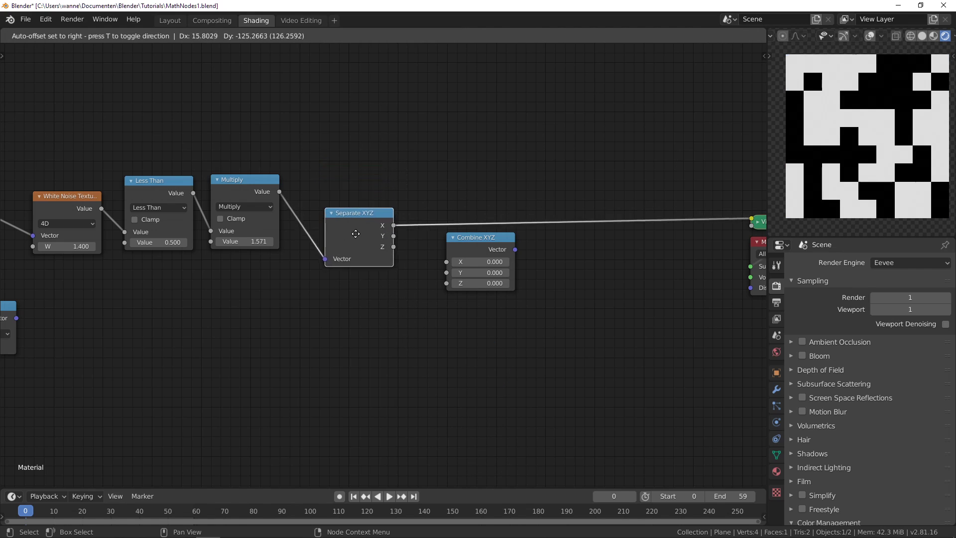
pyautogui.click(304, 231)
pyautogui.keyDown('ctrl'); pyautogui.moveTo(288, 239); pyautogui.dragTo(327, 244, button='right'); pyautogui.keyUp('ctrl')
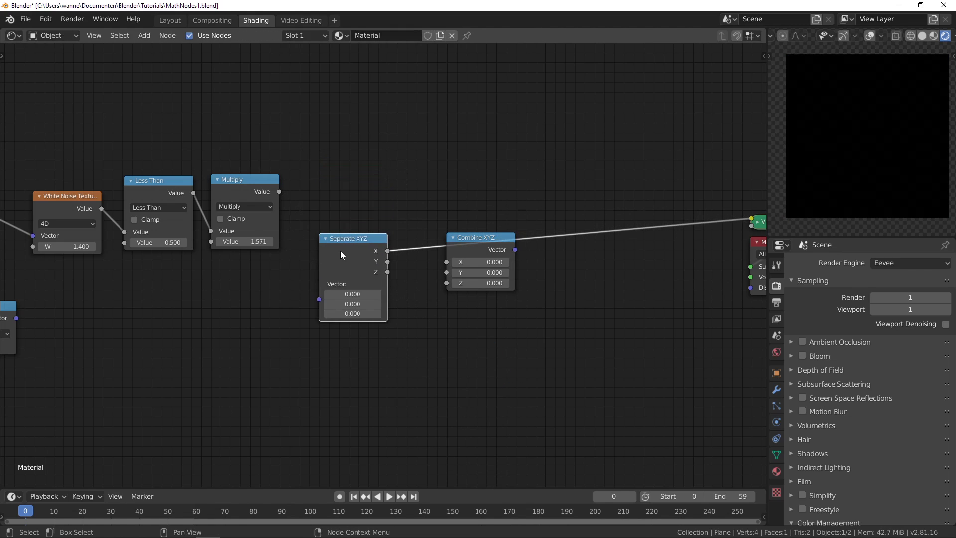
pyautogui.moveTo(340, 250); pyautogui.dragTo(333, 269)
pyautogui.moveTo(480, 246); pyautogui.dragTo(500, 282)
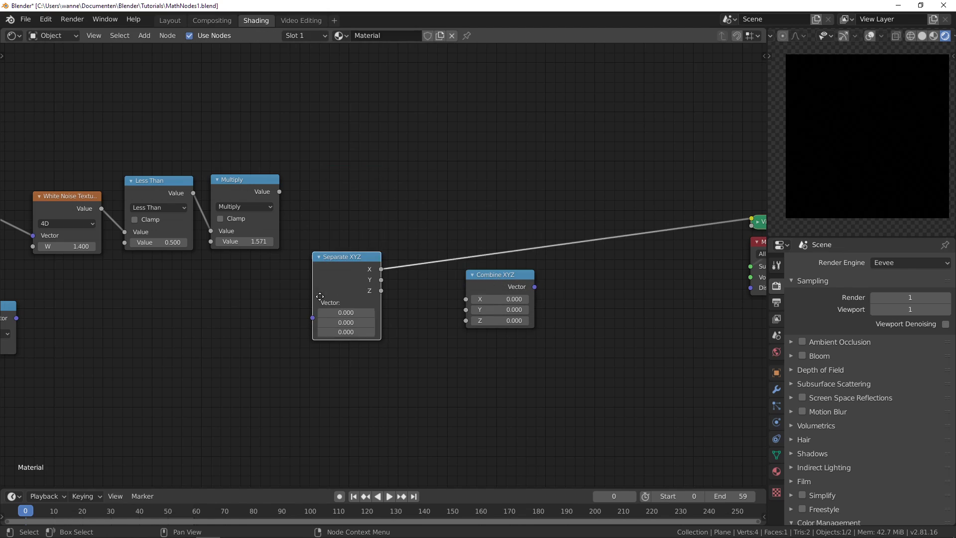
pyautogui.moveTo(336, 285); pyautogui.dragTo(286, 328)
pyautogui.moveTo(497, 288); pyautogui.dragTo(429, 319)
pyautogui.keyDown('shift'); pyautogui.click(297, 313); pyautogui.keyUp('shift')
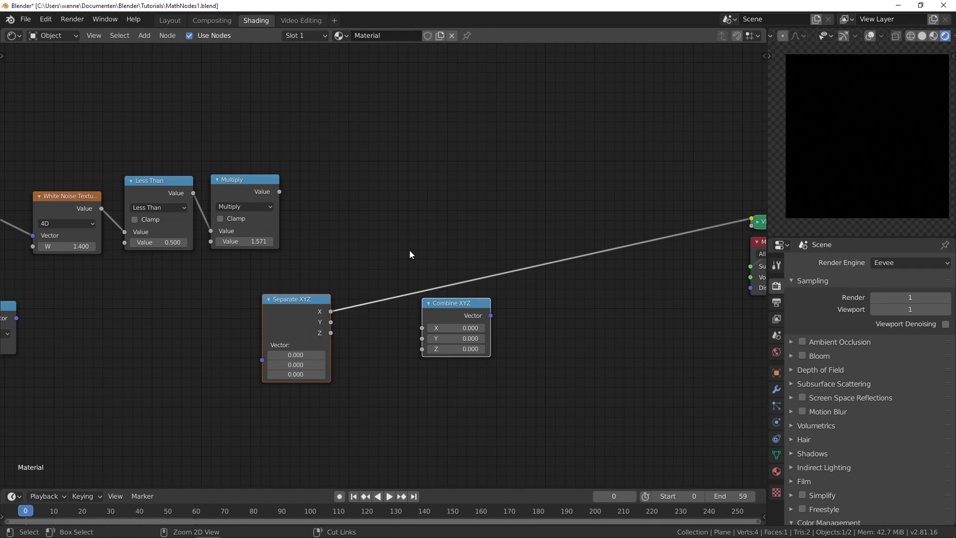
# Group Separate XYZ and Combine XYZ and link Group Input to Separate XYZ's Vector
pyautogui.hotkey('ctrl', 'g')
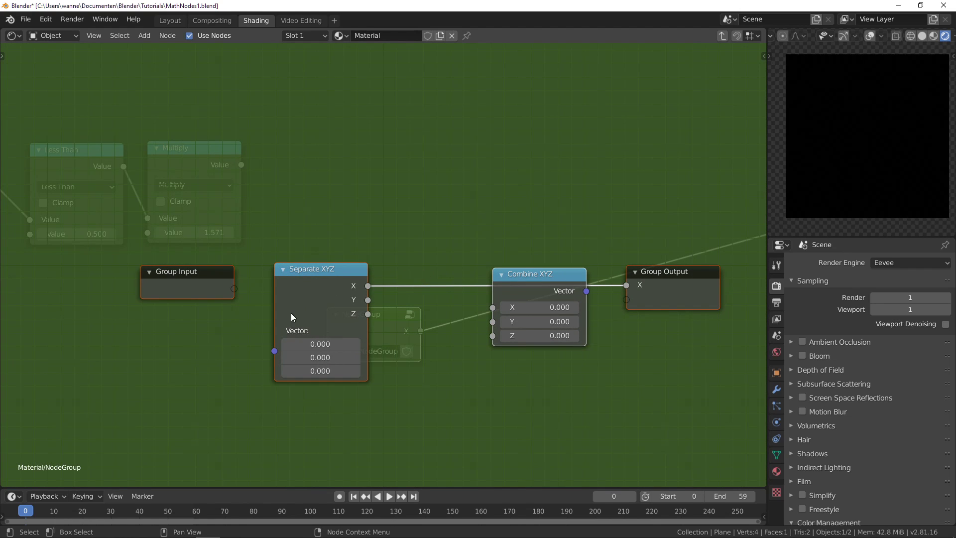
pyautogui.moveTo(233, 288); pyautogui.dragTo(275, 352)
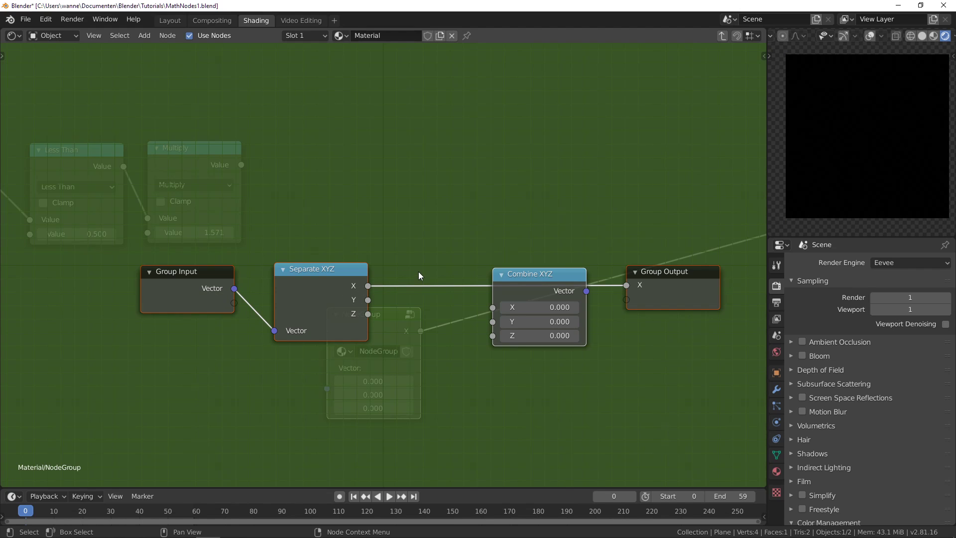
pyautogui.moveTo(419, 272)
pyautogui.keyDown('ctrl'); pyautogui.mouseDown(button='right')
pyautogui.moveTo(421, 297)
pyautogui.moveTo(392, 287)
pyautogui.mouseUp(button='right'); pyautogui.keyUp('ctrl')
pyautogui.moveTo(316, 279); pyautogui.dragTo(306, 307)
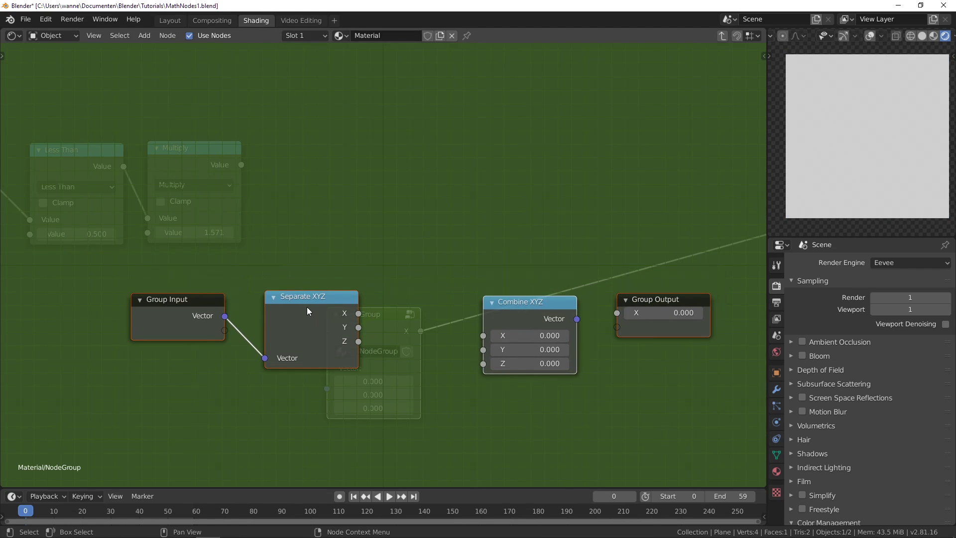
pyautogui.moveTo(219, 313); pyautogui.dragTo(216, 313)
pyautogui.click(290, 312)
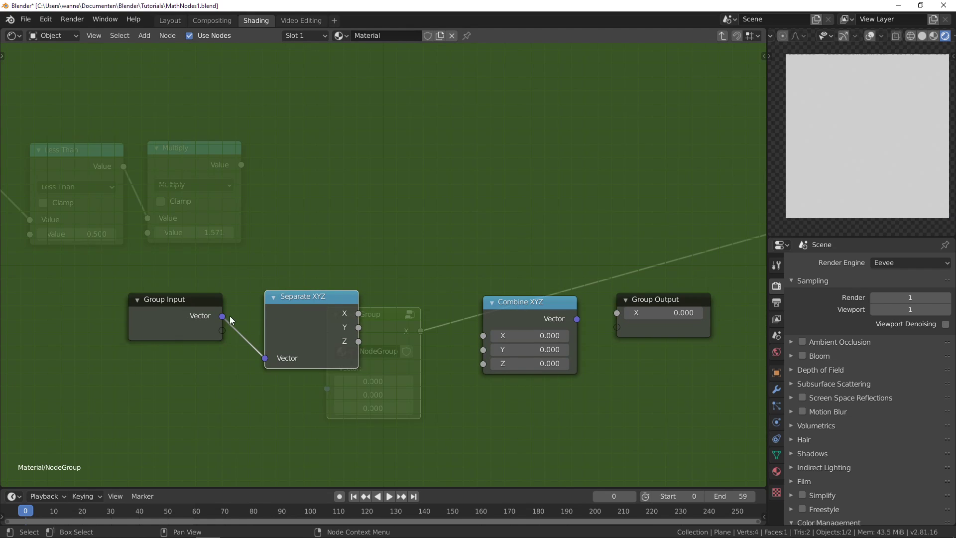
pyautogui.keyDown('shift'); pyautogui.click(211, 309); pyautogui.keyUp('shift')
pyautogui.press('g')
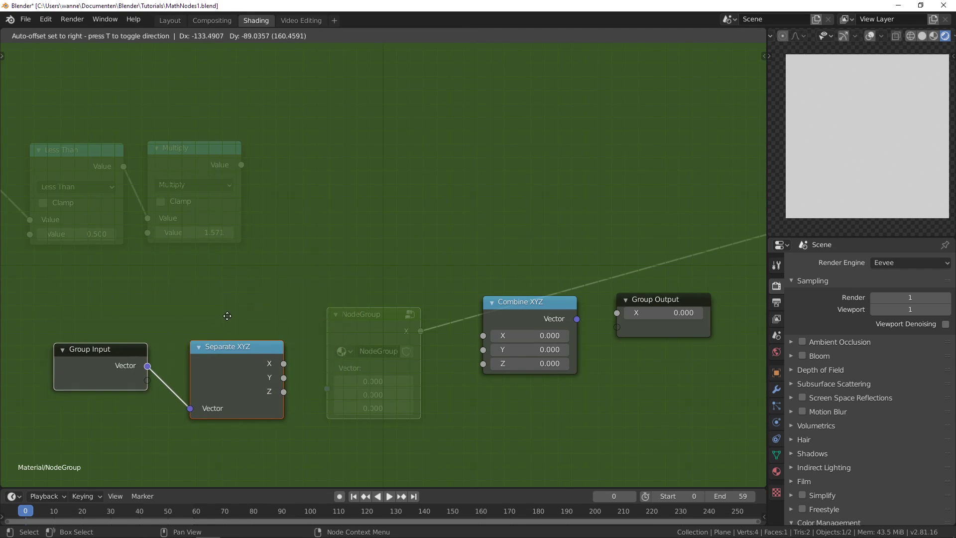
pyautogui.click(253, 366)
pyautogui.scroll(-2, 414, 297)
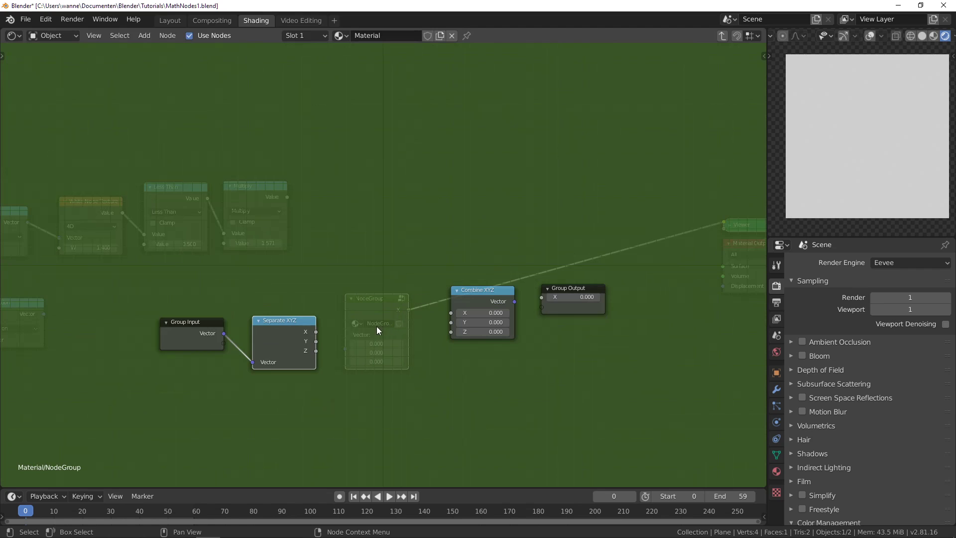
pyautogui.moveTo(376, 327); pyautogui.dragTo(321, 316, button='middle')
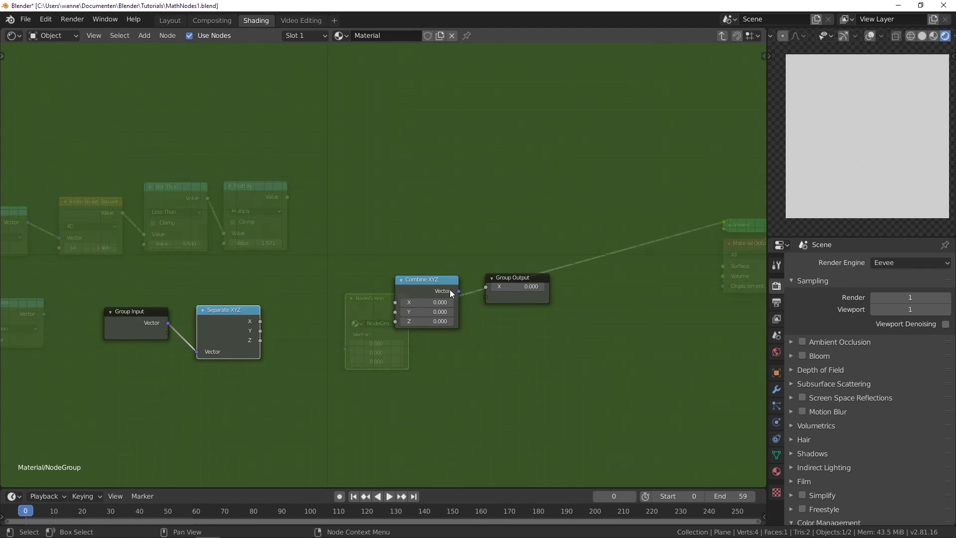
pyautogui.click(518, 280)
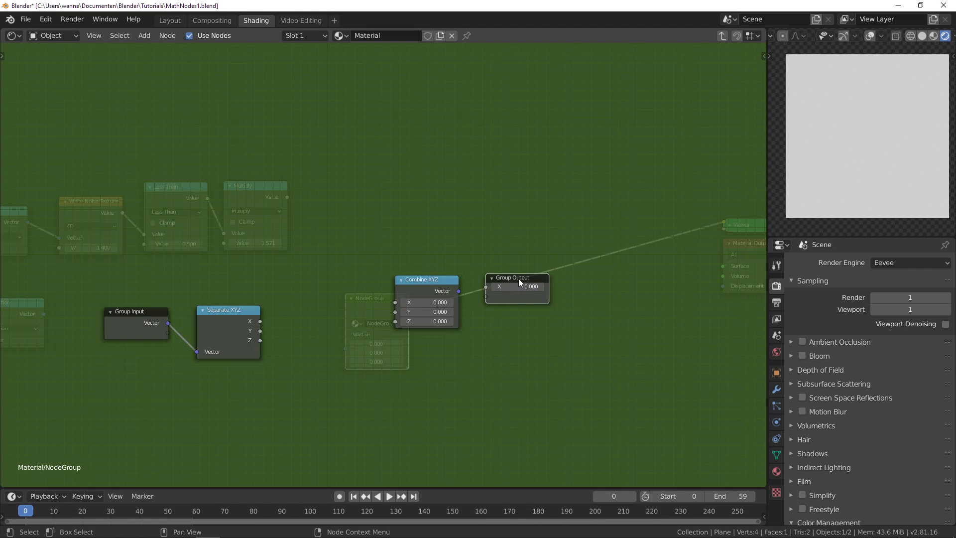
pyautogui.moveTo(518, 278); pyautogui.dragTo(549, 282)
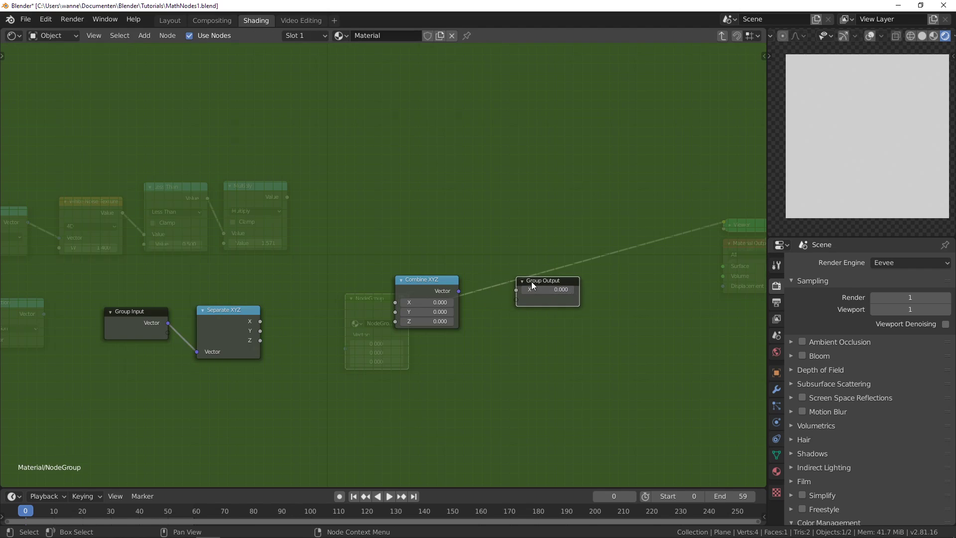
# Remove the group's X output and connect Combine XYZ's Vector to the Group Output
pyautogui.press('n')
pyautogui.click(697, 81)
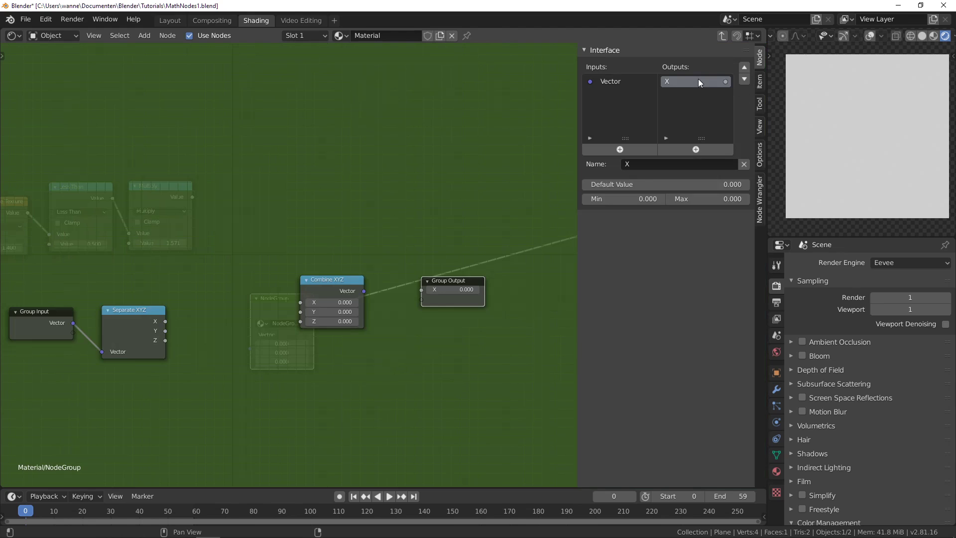
pyautogui.click(743, 164)
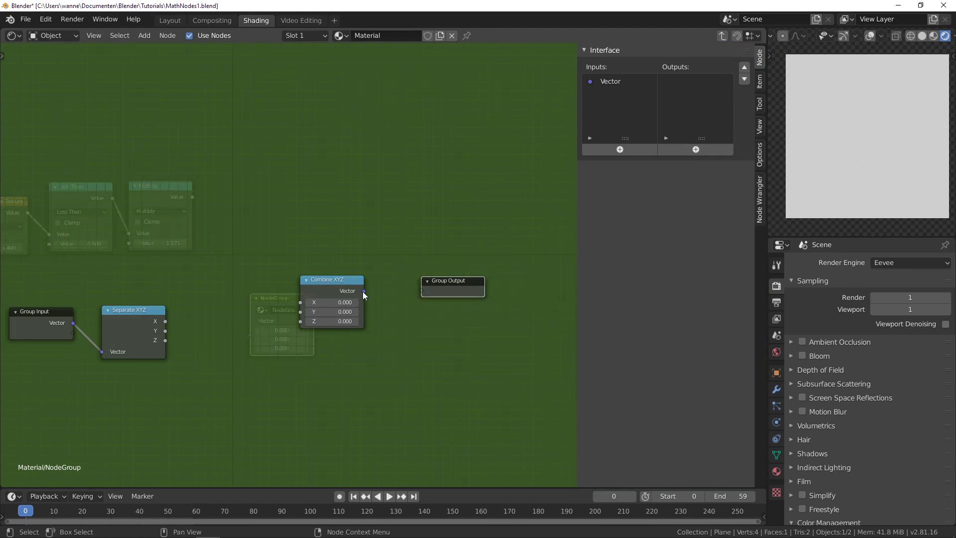
pyautogui.moveTo(363, 292); pyautogui.dragTo(422, 290)
pyautogui.press('n')
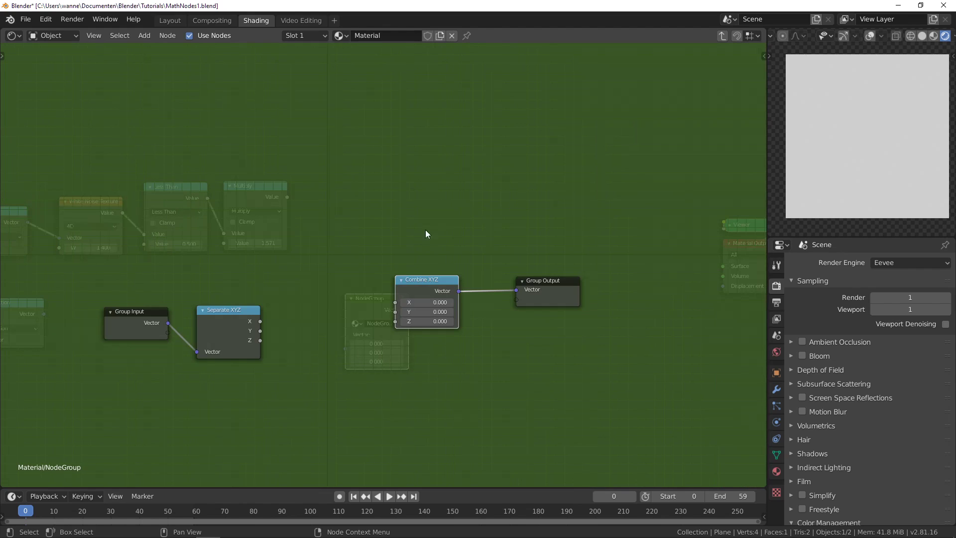
pyautogui.moveTo(433, 286); pyautogui.dragTo(453, 297)
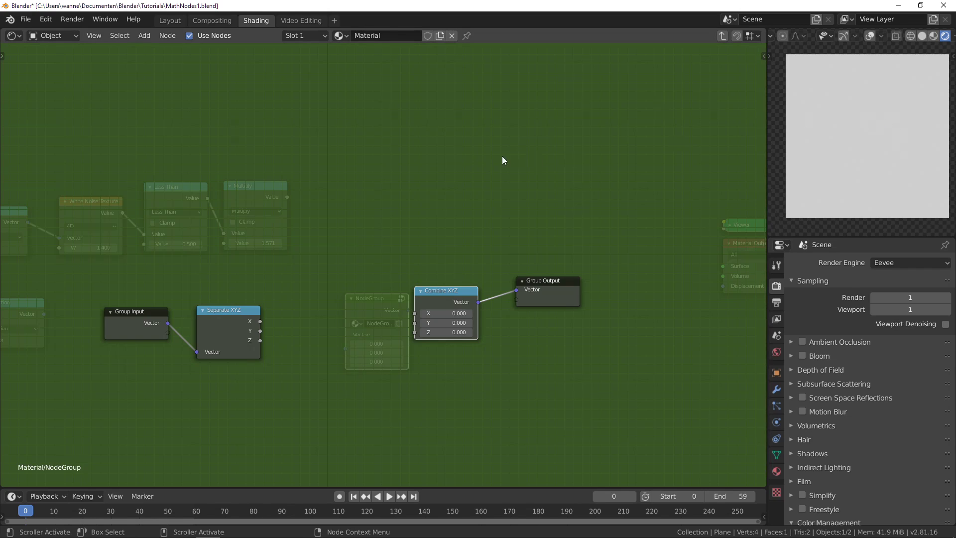
# Search 'rotation matrix' in a new Firefox tab for the Wikipedia article, then return to Blender
pyautogui.hotkey('alt', 'Tab')
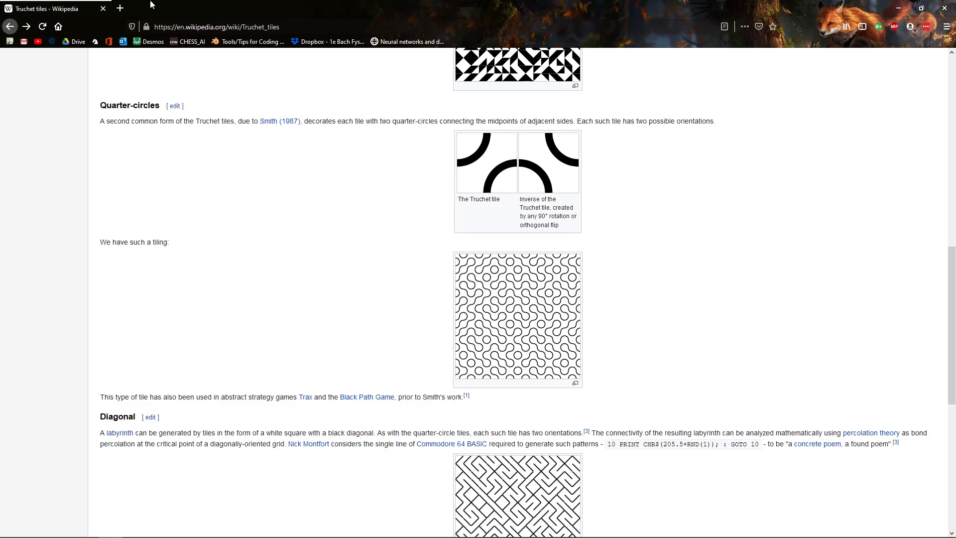
pyautogui.click(125, 10)
pyautogui.write('rota')
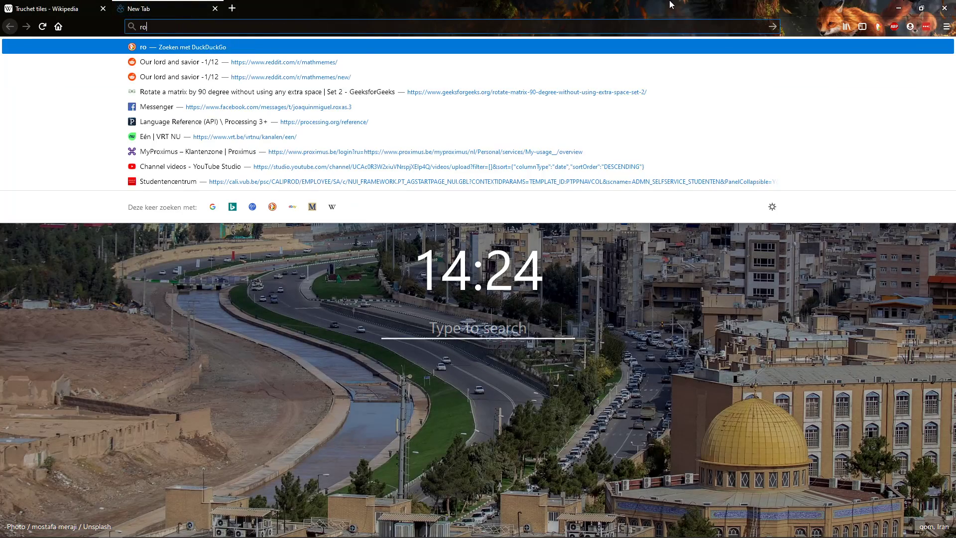
pyautogui.write('ti')
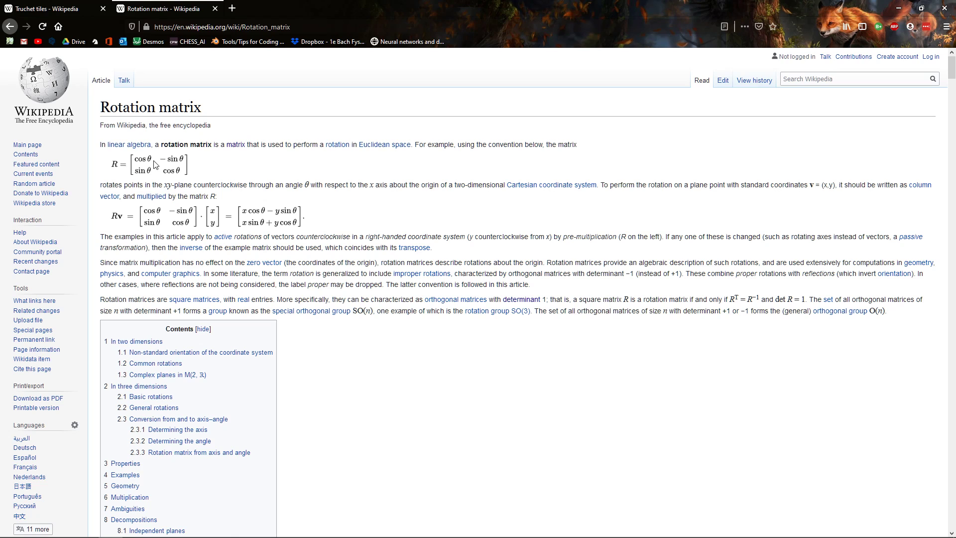
pyautogui.hotkey('alt', 'Tab')
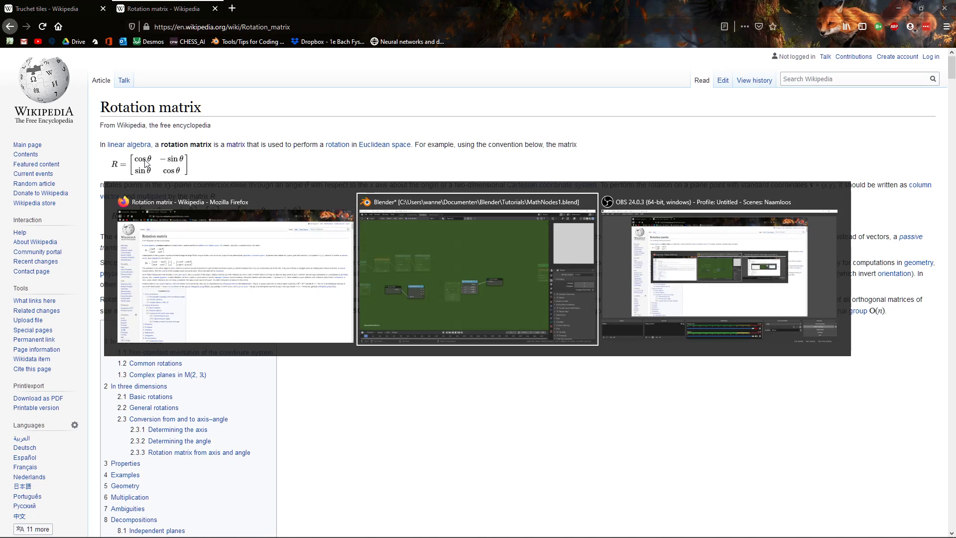
# Add a Math node and set its operation to Cosine
pyautogui.hotkey('shift', 'a')
pyautogui.moveTo(232, 255)
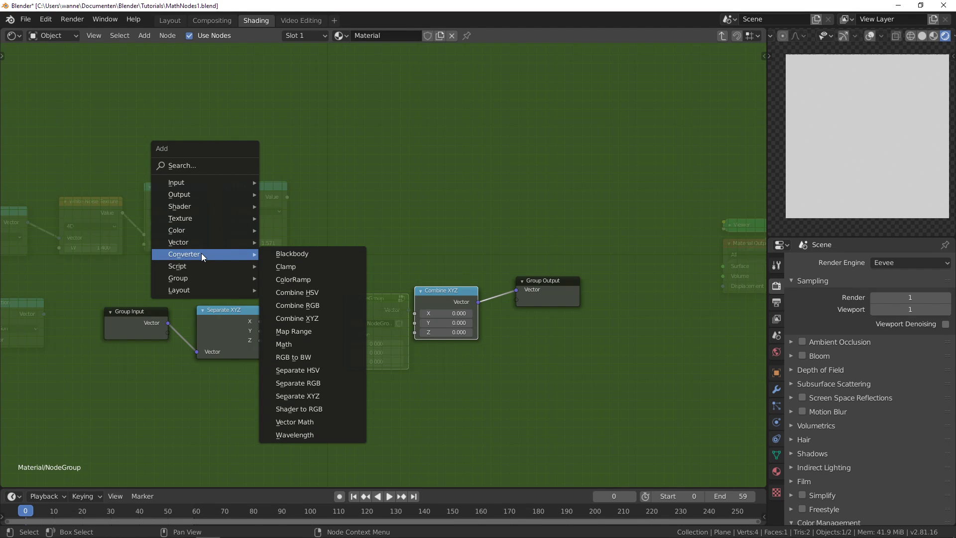
pyautogui.click(286, 344)
pyautogui.click(280, 240)
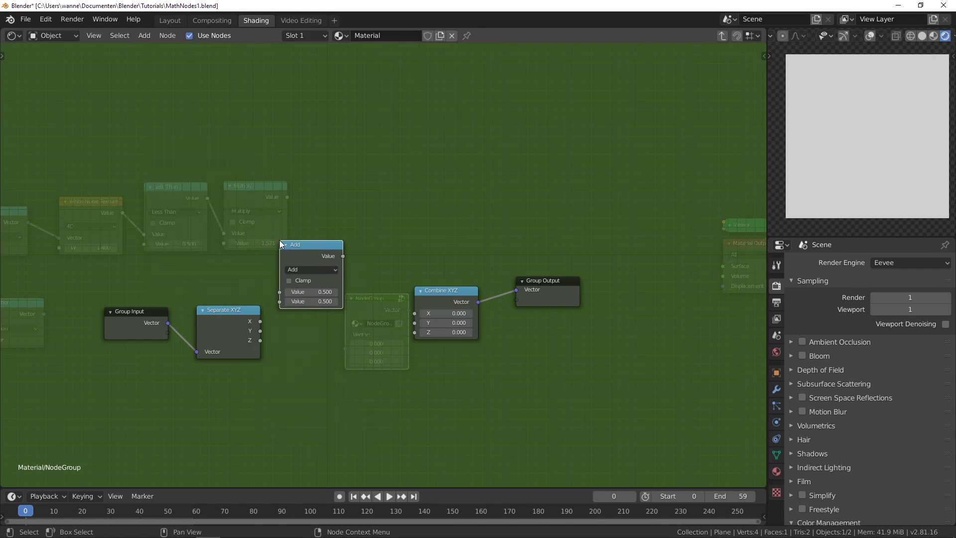
pyautogui.click(307, 269)
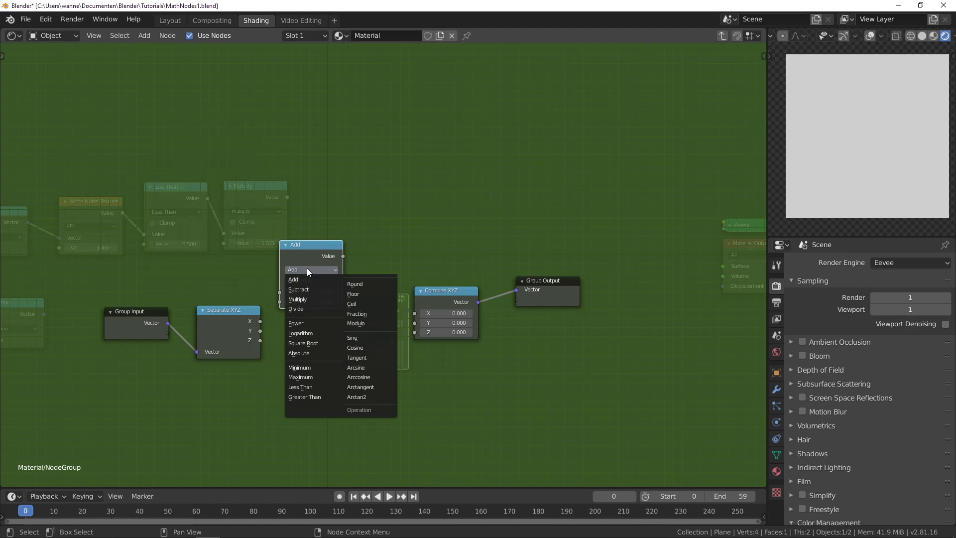
pyautogui.click(357, 348)
pyautogui.moveTo(290, 263); pyautogui.dragTo(299, 288)
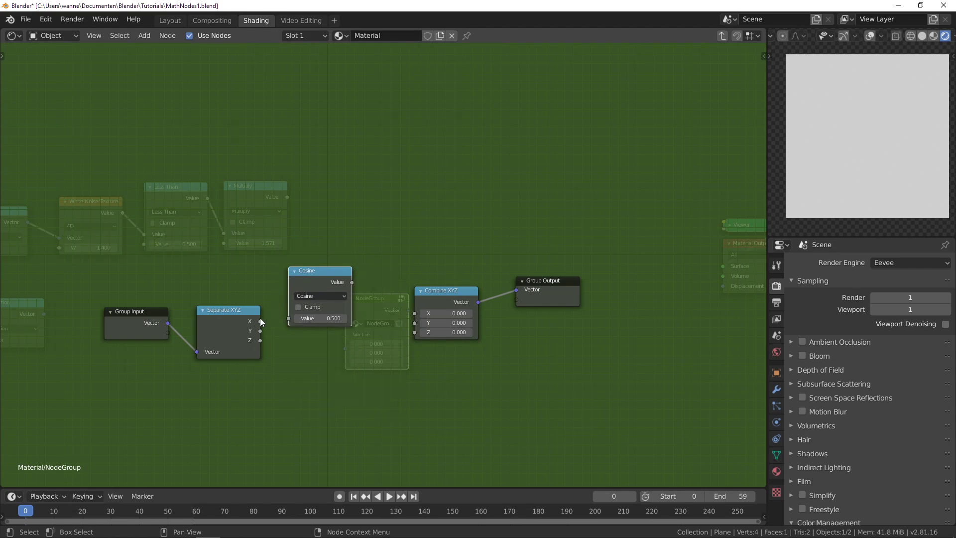
# Rewire Cosine's input from Separate XYZ's X to a new group input Value
pyautogui.moveTo(260, 321); pyautogui.dragTo(287, 317)
pyautogui.moveTo(316, 276); pyautogui.dragTo(320, 249)
pyautogui.hotkey('alt', 'Tab')
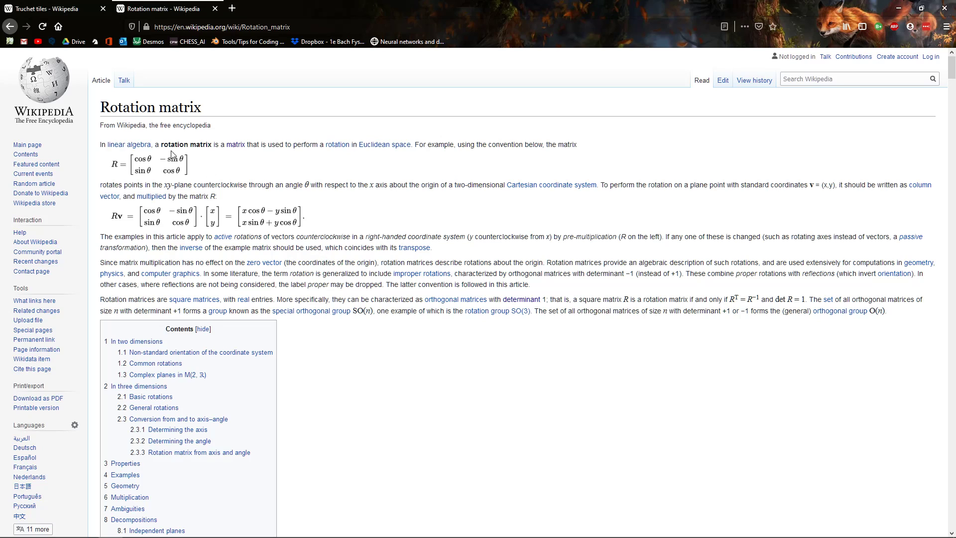
pyautogui.hotkey('alt', 'Tab')
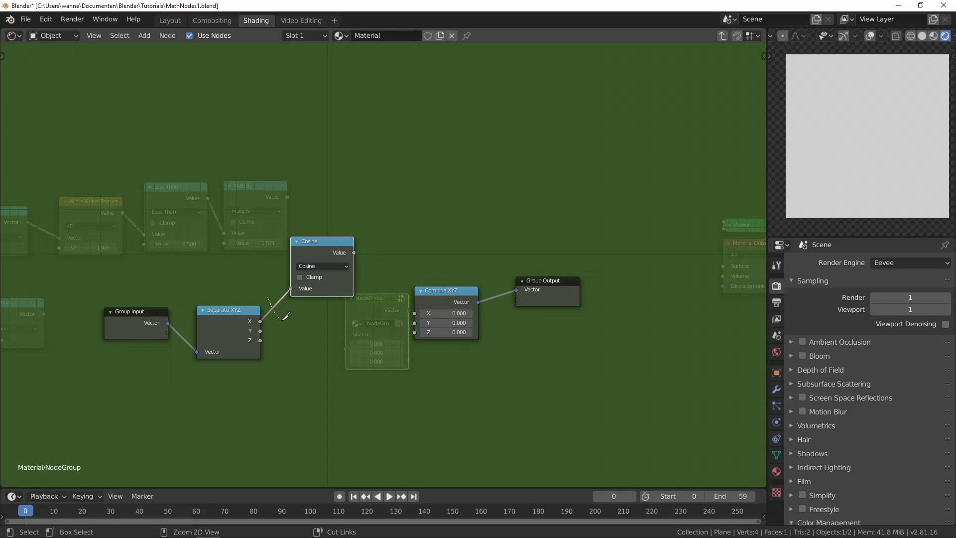
pyautogui.moveTo(291, 288)
pyautogui.mouseDown()
pyautogui.moveTo(203, 325)
pyautogui.moveTo(291, 288)
pyautogui.mouseUp()
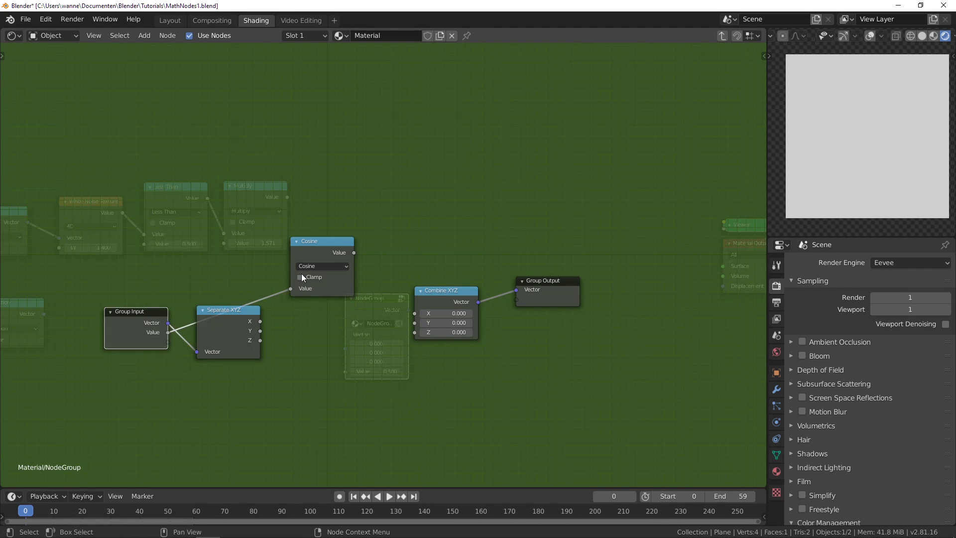
pyautogui.moveTo(309, 242); pyautogui.dragTo(265, 224)
# Duplicate the Cosine node and arrange the two copies apart
pyautogui.hotkey('shift', 'd')
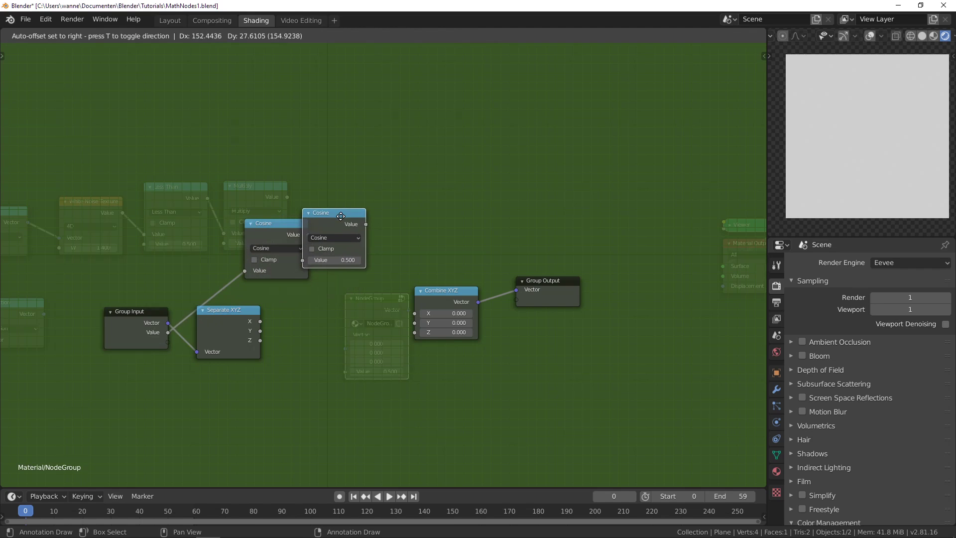
pyautogui.hotkey('alt', 'Tab')
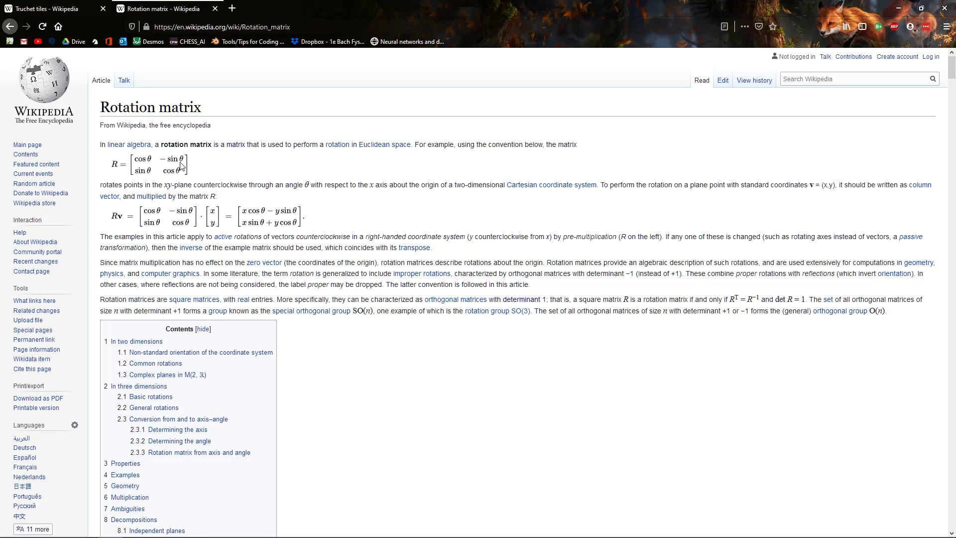
pyautogui.hotkey('alt', 'Tab')
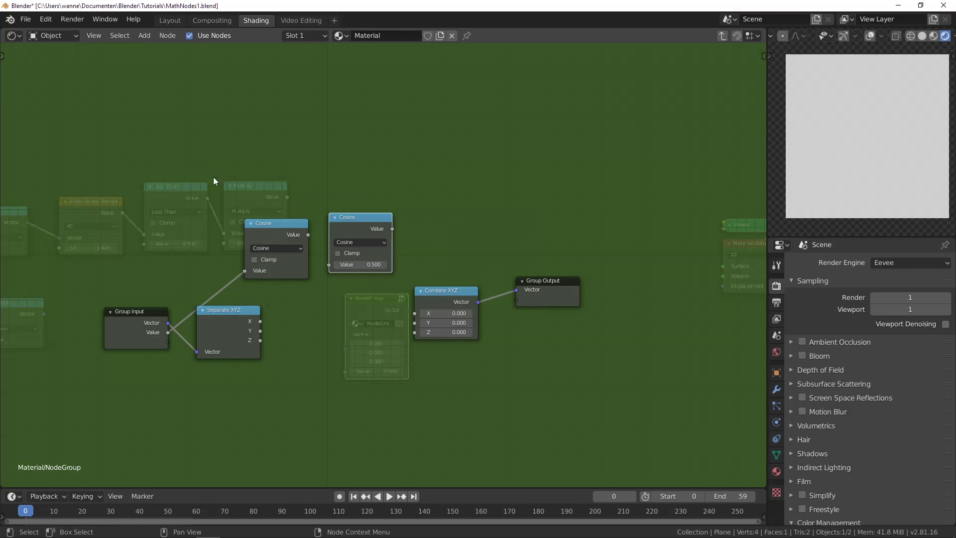
pyautogui.scroll(3, 249, 204)
pyautogui.moveTo(336, 196); pyautogui.dragTo(326, 218)
pyautogui.moveTo(198, 198); pyautogui.dragTo(229, 102)
# Turn the lower Cosine node into Sine and feed it the group input Value
pyautogui.moveTo(316, 229); pyautogui.dragTo(260, 221)
pyautogui.click(281, 243)
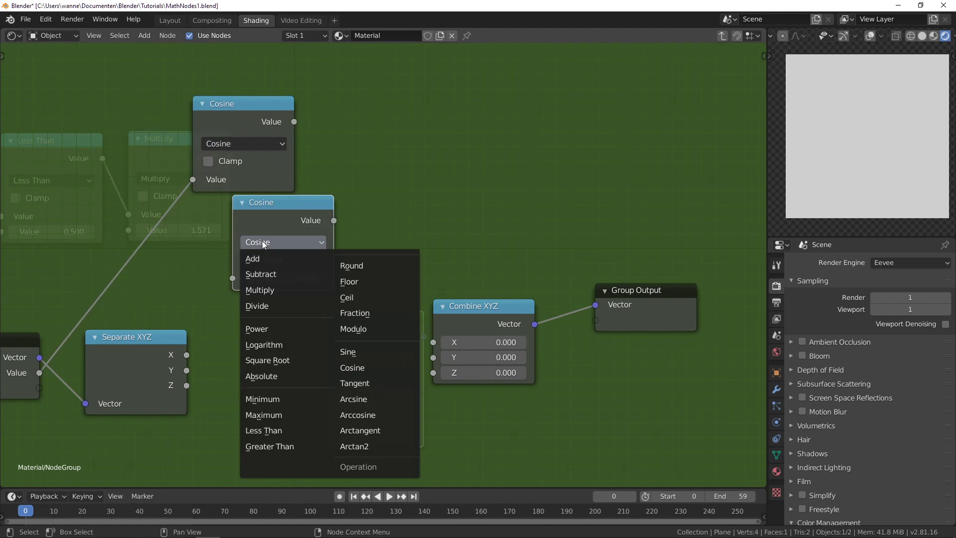
pyautogui.click(349, 352)
pyautogui.scroll(-1, 135, 321)
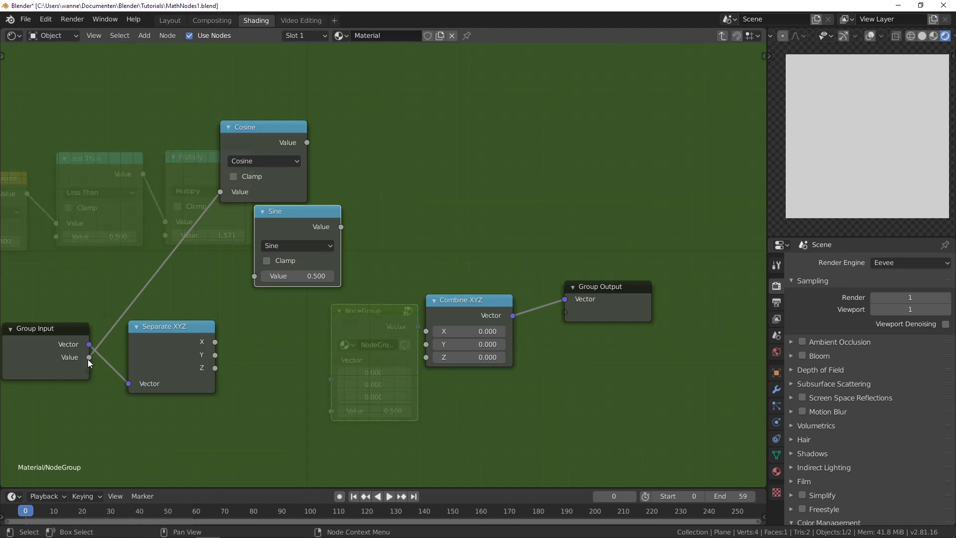
pyautogui.moveTo(89, 358); pyautogui.dragTo(254, 276)
pyautogui.moveTo(295, 224); pyautogui.dragTo(268, 236)
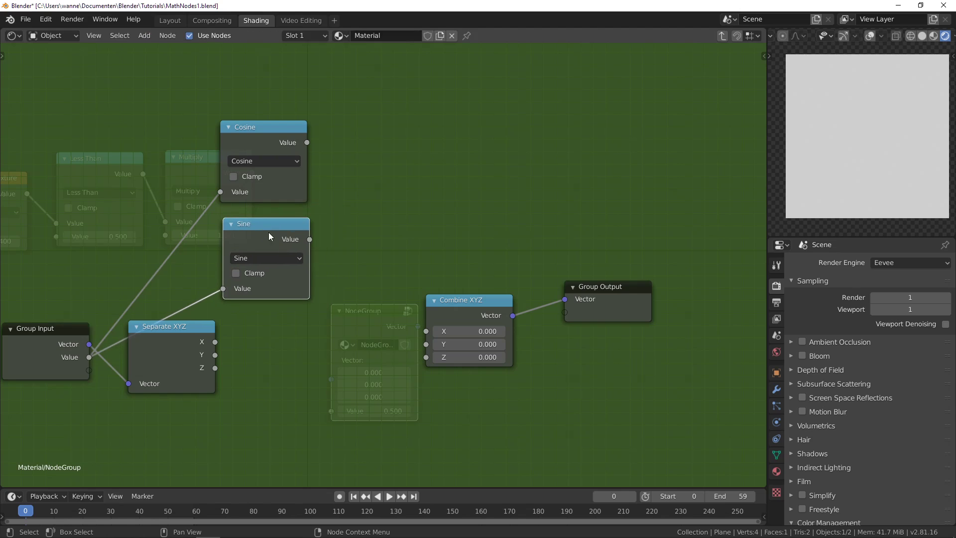
# Add a Subtract node computing Cosine minus Sine, output into Combine XYZ's X
pyautogui.hotkey('shift', 'd')
pyautogui.click(402, 167)
pyautogui.click(393, 181)
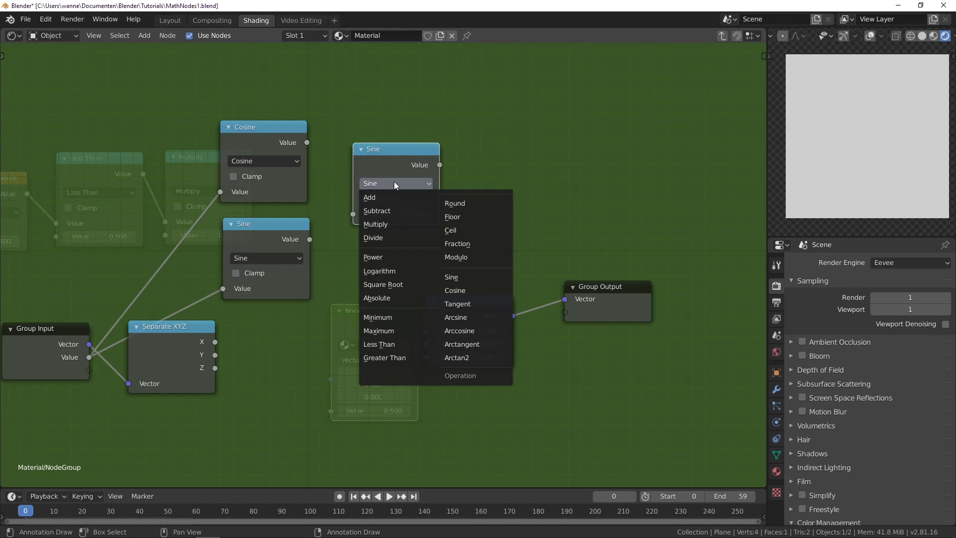
pyautogui.click(392, 211)
pyautogui.moveTo(305, 142); pyautogui.dragTo(353, 213)
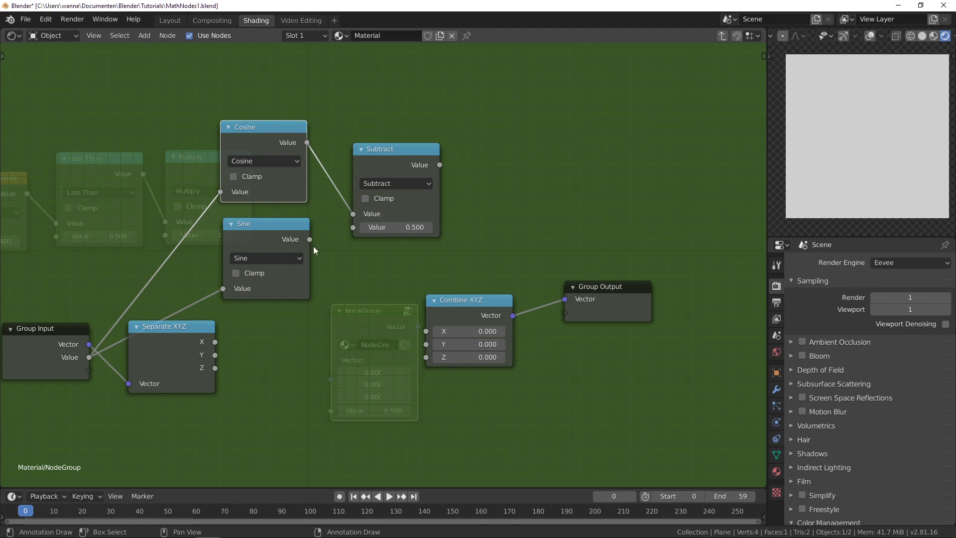
pyautogui.moveTo(309, 239); pyautogui.dragTo(353, 227)
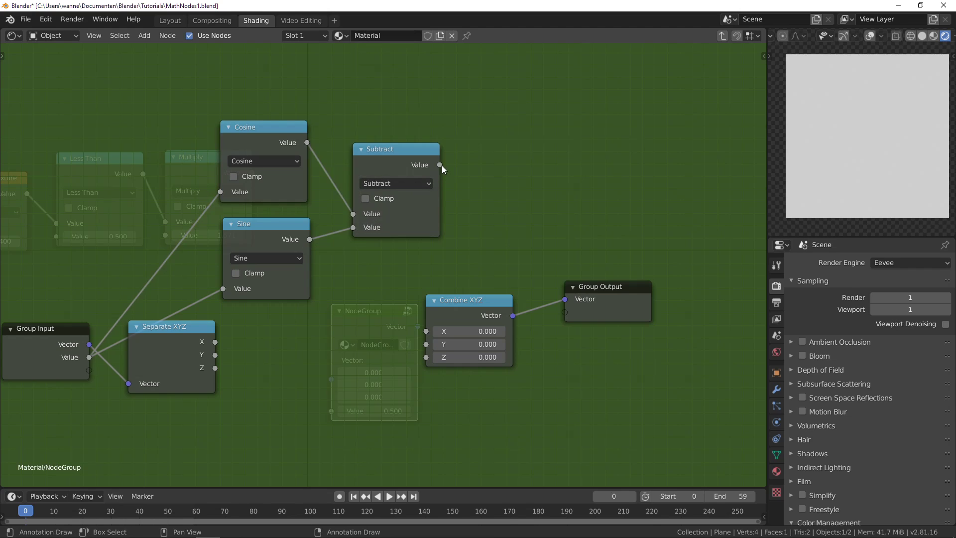
pyautogui.moveTo(440, 165); pyautogui.dragTo(499, 275)
pyautogui.hotkey('alt', 'Tab')
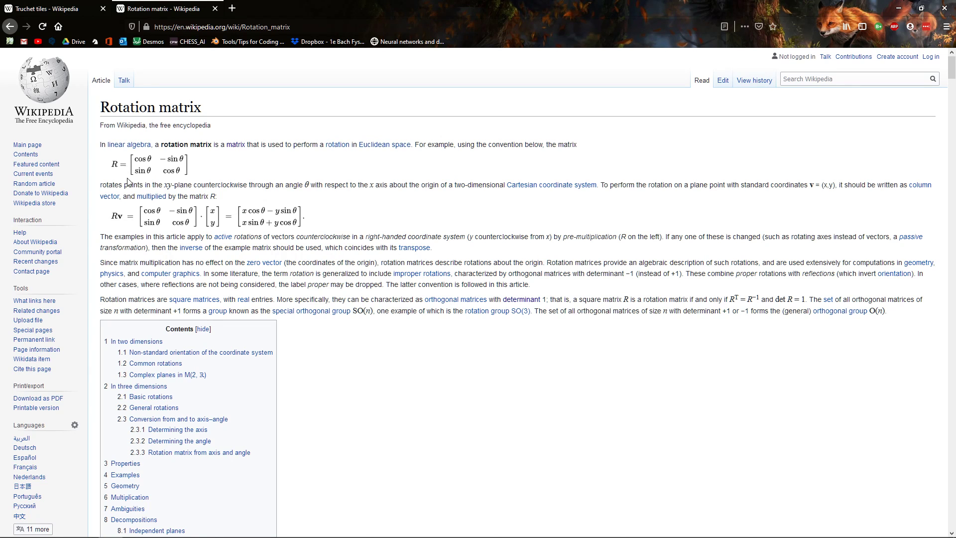
pyautogui.hotkey('alt', 'Tab')
# Add an Add node summing Sine and Cosine, output into Combine XYZ's Y
pyautogui.click(391, 165)
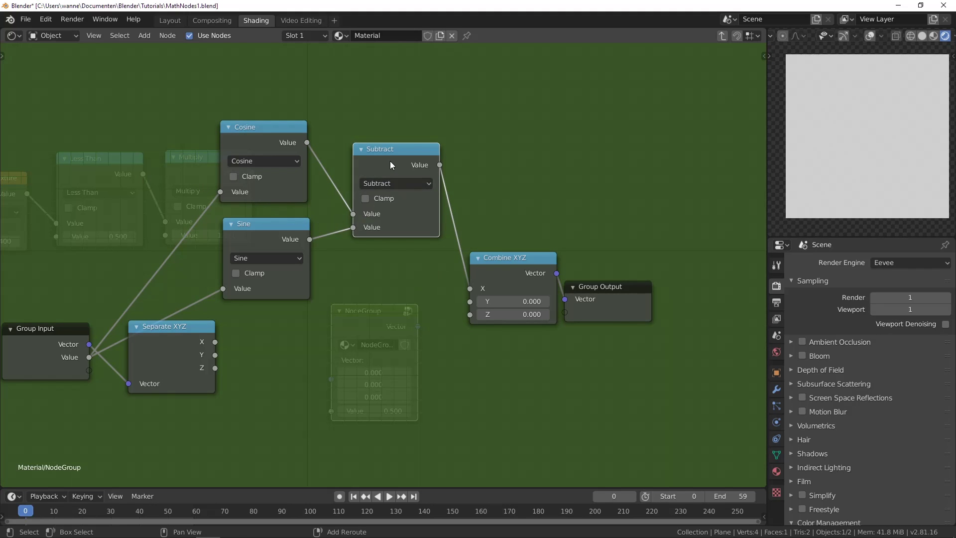
pyautogui.hotkey('shift', 'd')
pyautogui.click(391, 314)
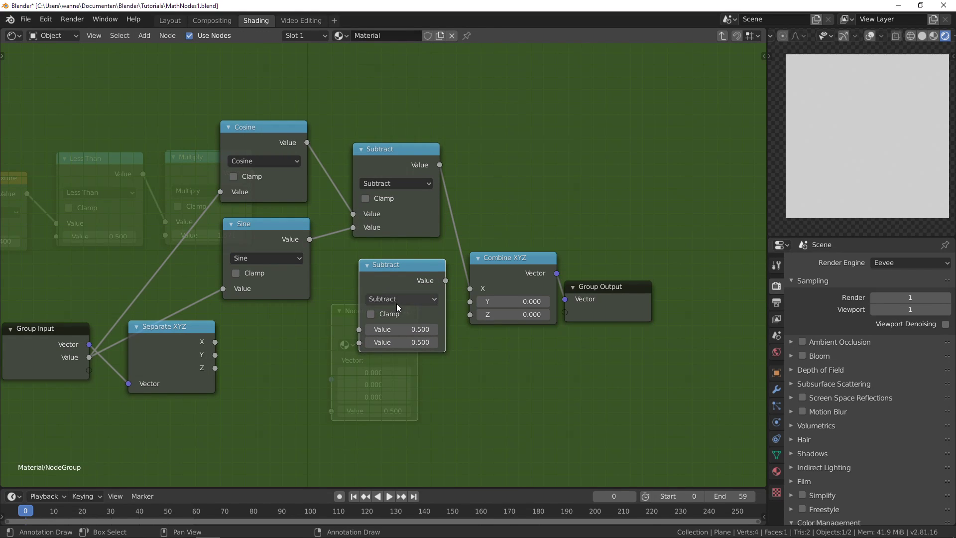
pyautogui.click(397, 301)
pyautogui.click(394, 313)
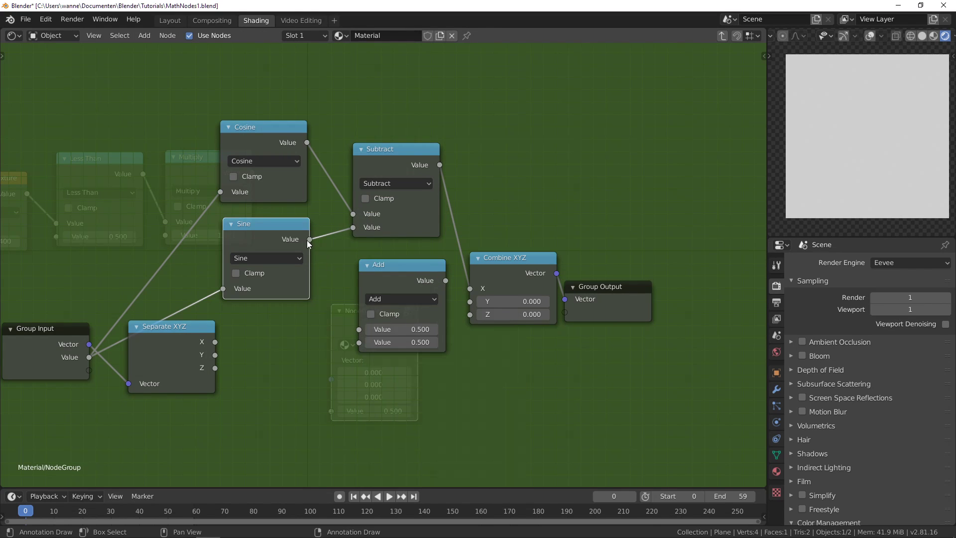
pyautogui.moveTo(310, 239); pyautogui.dragTo(306, 142)
pyautogui.moveTo(444, 279); pyautogui.dragTo(478, 314)
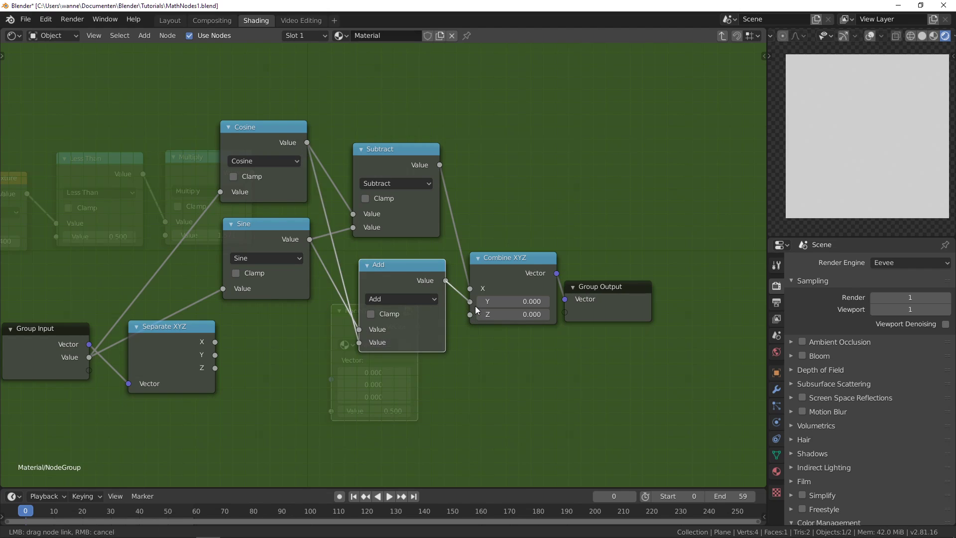
pyautogui.moveTo(475, 306); pyautogui.dragTo(475, 306)
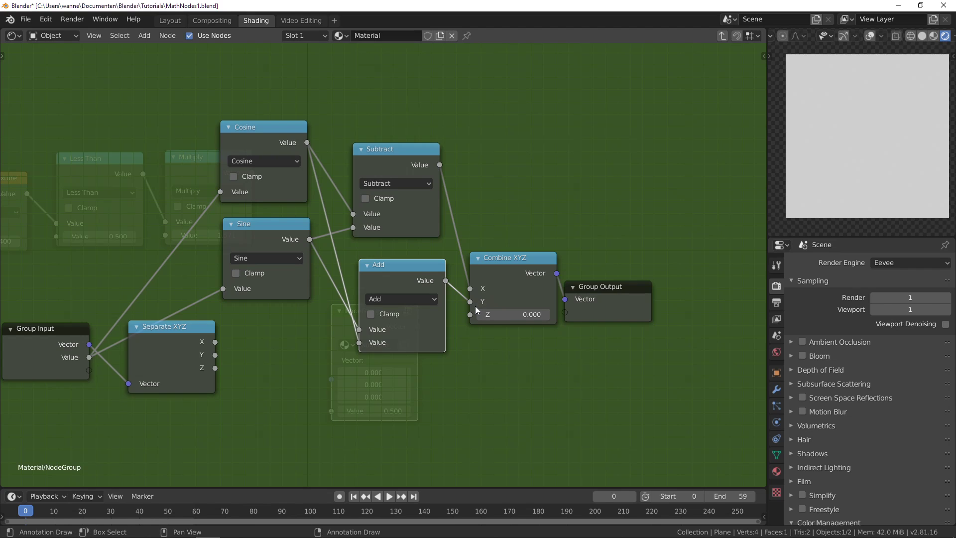
# Move Combine XYZ and Group Output further right and reposition the Add and Subtract nodes
pyautogui.scroll(-1, 515, 364)
pyautogui.moveTo(515, 363); pyautogui.dragTo(431, 244, button='middle')
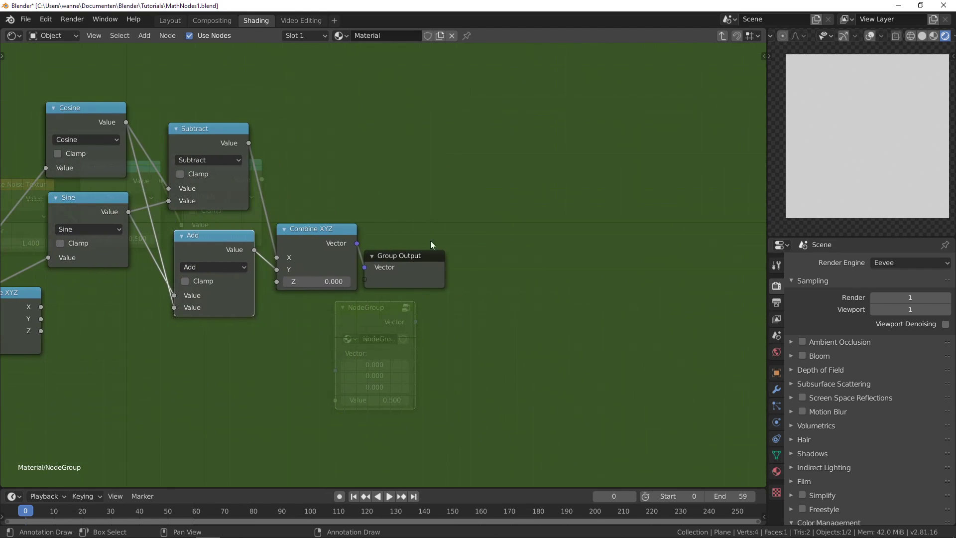
pyautogui.click(338, 232)
pyautogui.keyDown('shift'); pyautogui.click(404, 262); pyautogui.keyUp('shift')
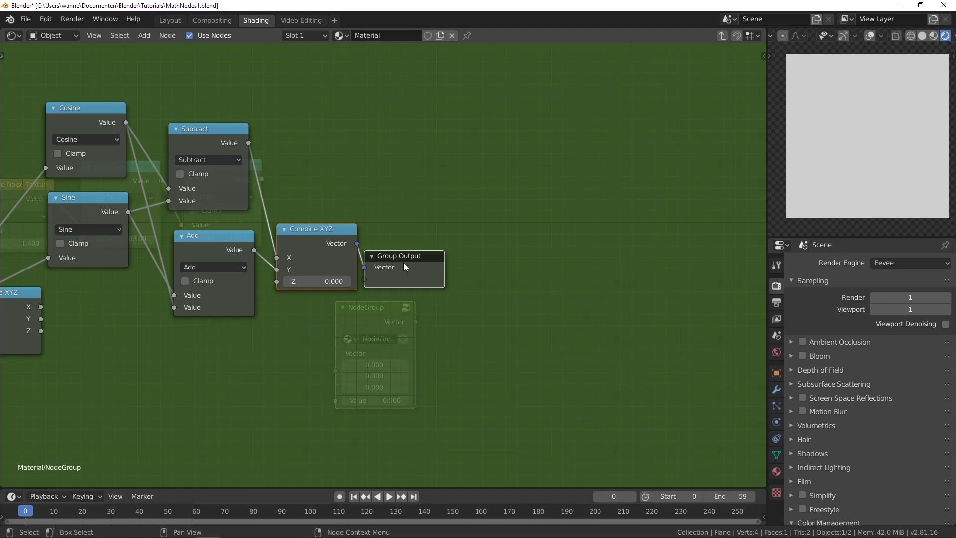
pyautogui.moveTo(404, 262); pyautogui.dragTo(628, 243)
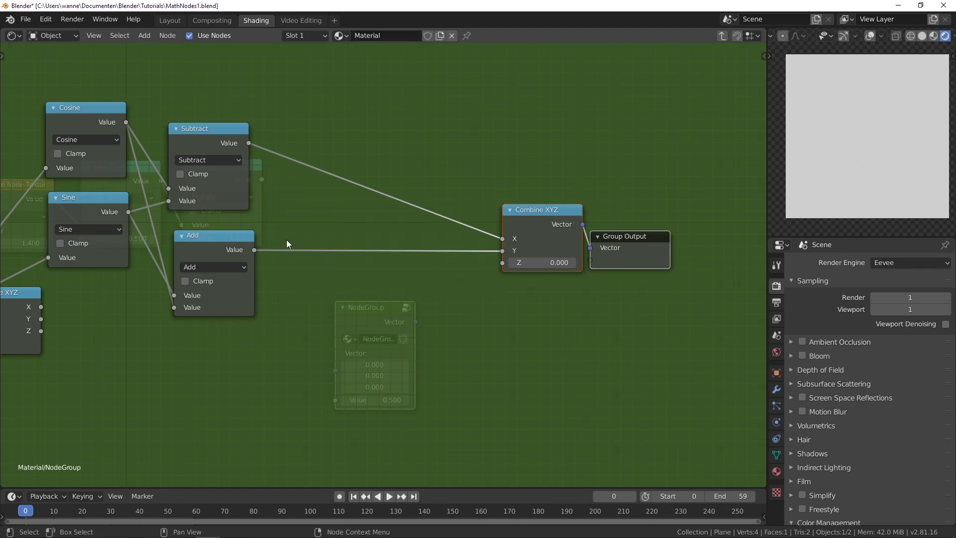
pyautogui.moveTo(199, 241); pyautogui.dragTo(267, 249)
pyautogui.moveTo(198, 144); pyautogui.dragTo(306, 111)
pyautogui.moveTo(287, 271); pyautogui.dragTo(333, 284)
# Insert a Multiply node between Cosine and Subtract, multiplied by the X coordinate
pyautogui.moveTo(143, 349); pyautogui.dragTo(253, 351, button='middle')
pyautogui.hotkey('shift', 'd')
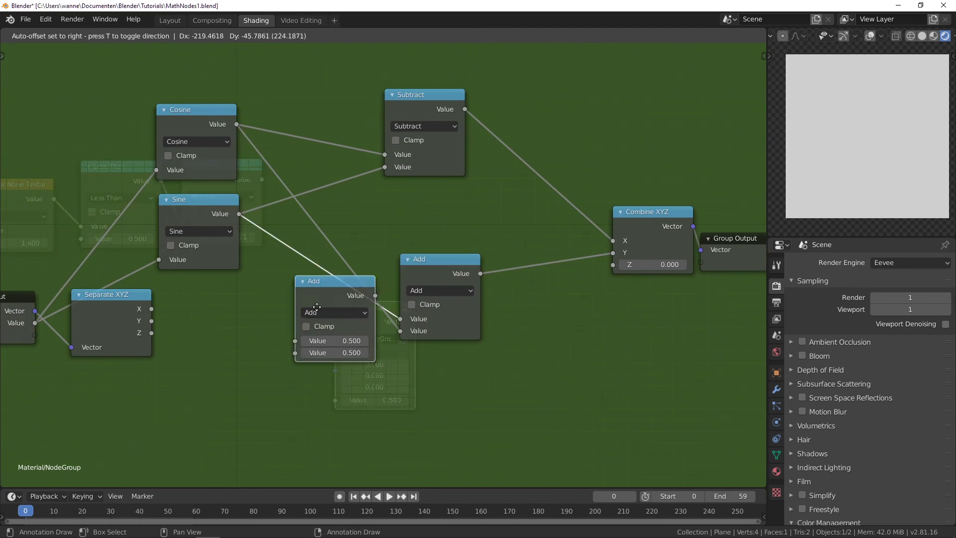
pyautogui.click(241, 335)
pyautogui.click(243, 329)
pyautogui.click(247, 367)
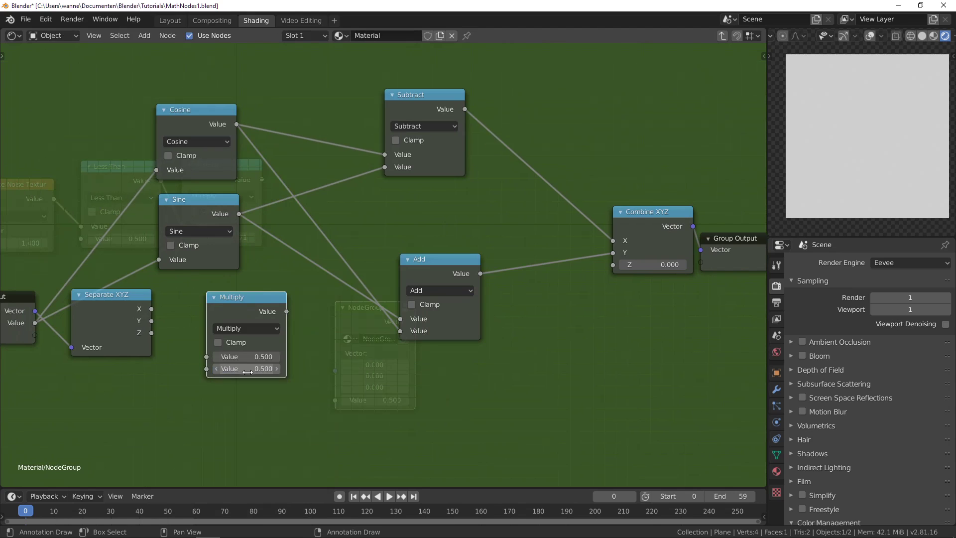
pyautogui.moveTo(237, 318); pyautogui.dragTo(315, 109)
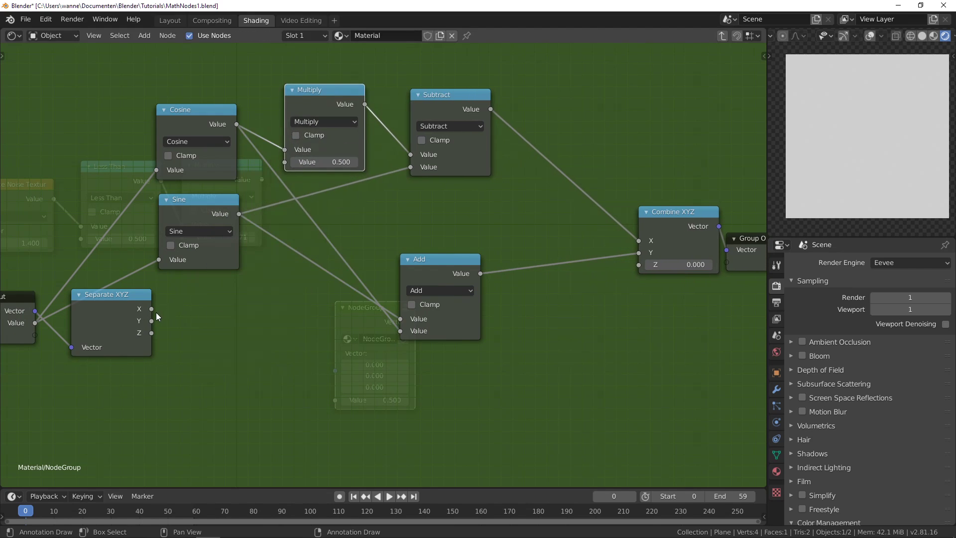
pyautogui.moveTo(151, 309); pyautogui.dragTo(292, 159)
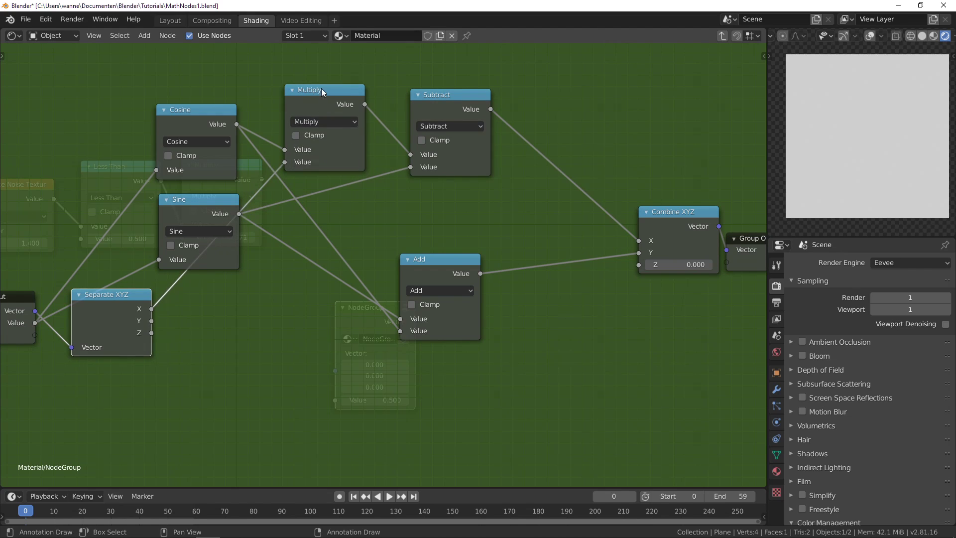
# Insert a second Multiply between Sine and Subtract, multiplied by the Y coordinate
pyautogui.click(315, 98)
pyautogui.hotkey('shift', 'd')
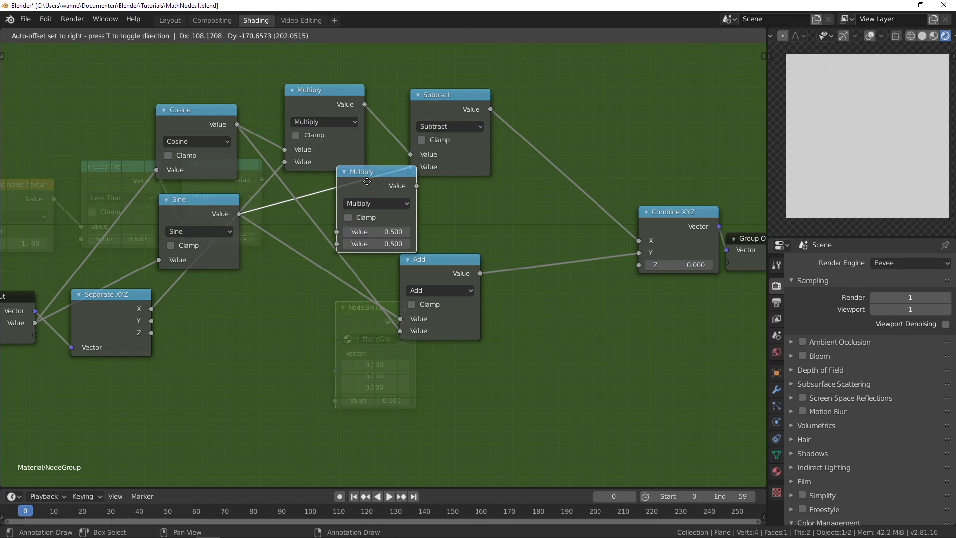
pyautogui.click(367, 182)
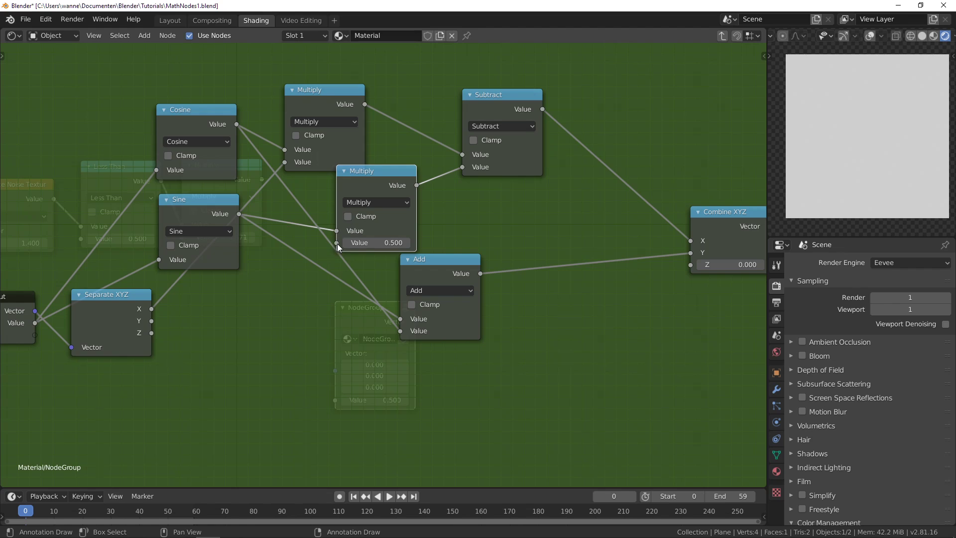
pyautogui.moveTo(337, 244); pyautogui.dragTo(152, 320)
pyautogui.moveTo(371, 173); pyautogui.dragTo(393, 156)
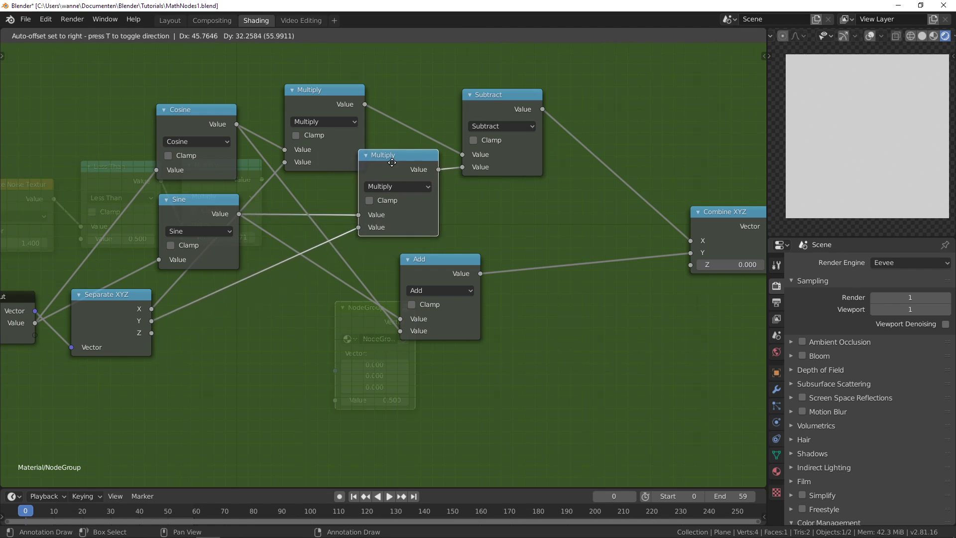
pyautogui.moveTo(331, 99); pyautogui.dragTo(345, 64)
pyautogui.moveTo(378, 165); pyautogui.dragTo(378, 150)
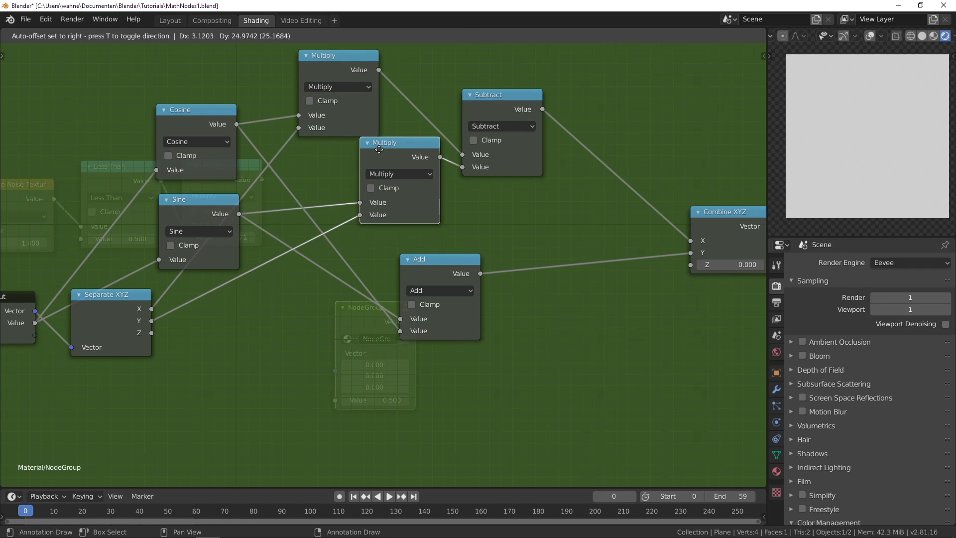
pyautogui.hotkey('alt', 'Tab')
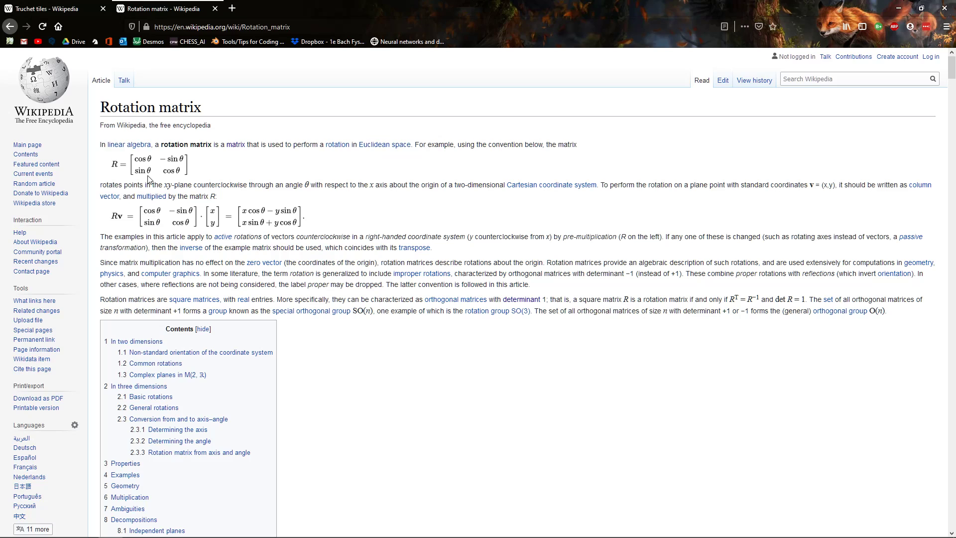
pyautogui.hotkey('alt', 'Tab')
# Insert a Multiply node between Sine and Add, fed by the X coordinate
pyautogui.click(336, 61)
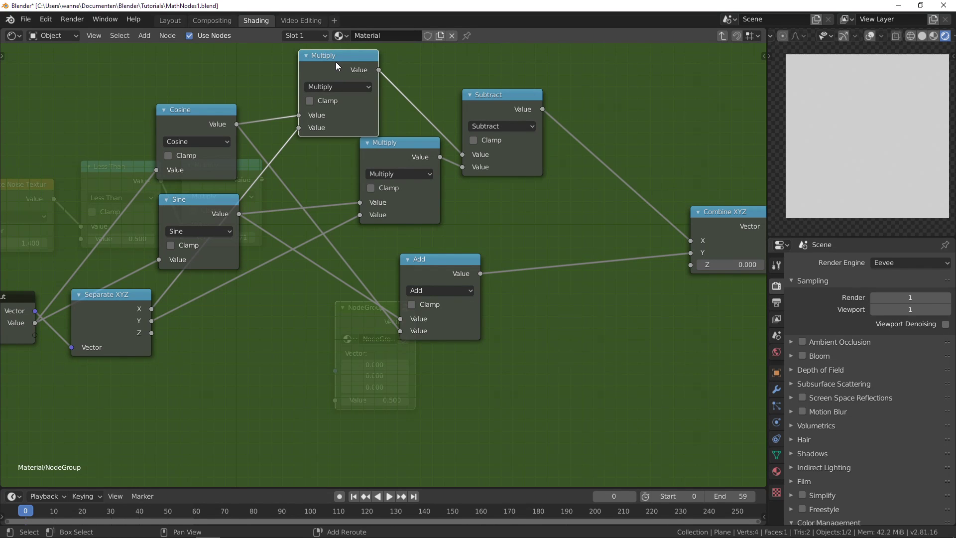
pyautogui.hotkey('shift', 'd')
pyautogui.click(326, 277)
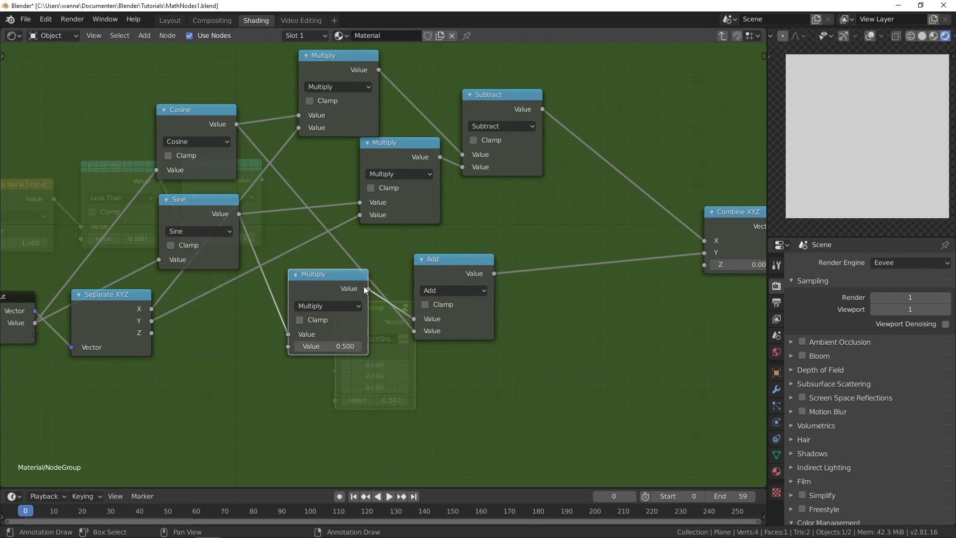
pyautogui.moveTo(450, 274); pyautogui.dragTo(490, 259)
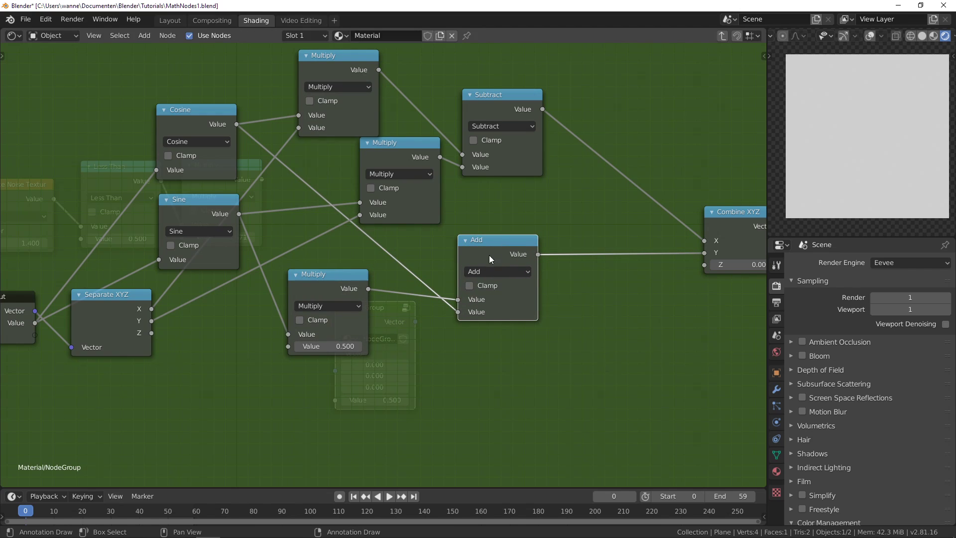
pyautogui.moveTo(288, 346); pyautogui.dragTo(151, 320)
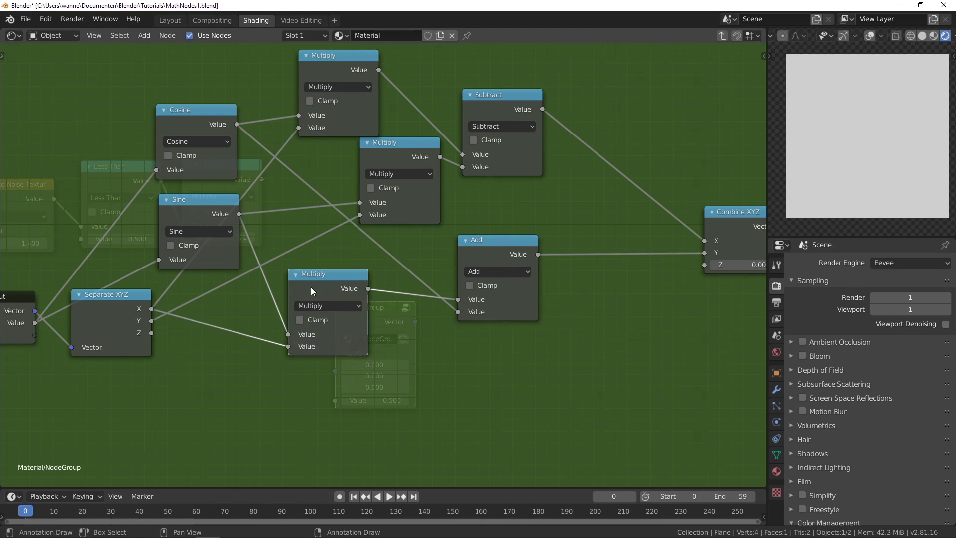
# Add another Multiply at the bottom for Cosine, fed by the Y coordinate
pyautogui.hotkey('shift', 'd')
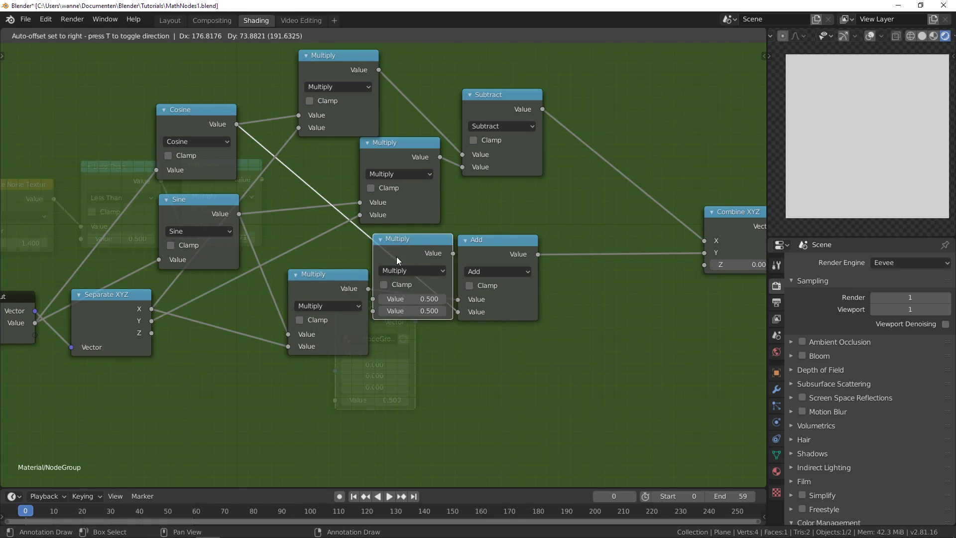
pyautogui.click(375, 269)
pyautogui.press('g')
pyautogui.click(332, 406)
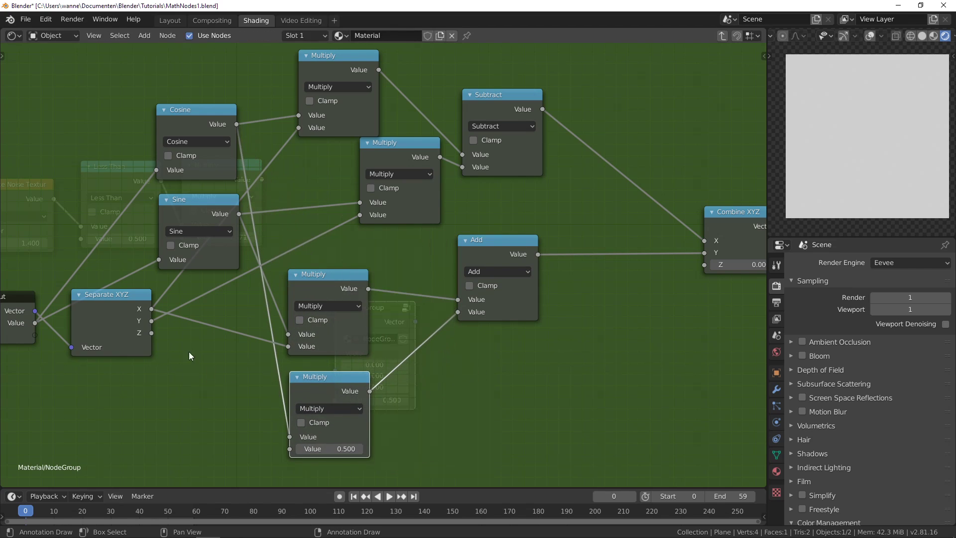
pyautogui.moveTo(152, 321); pyautogui.dragTo(291, 444)
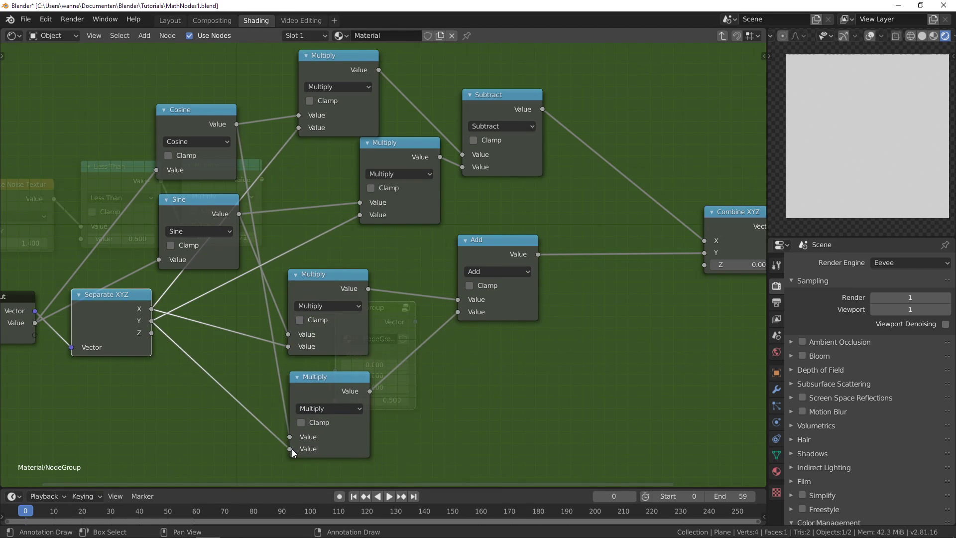
# In the material tree, link Fraction's vector and the 1.571 Multiply into the NodeGroup
pyautogui.press('Tab')
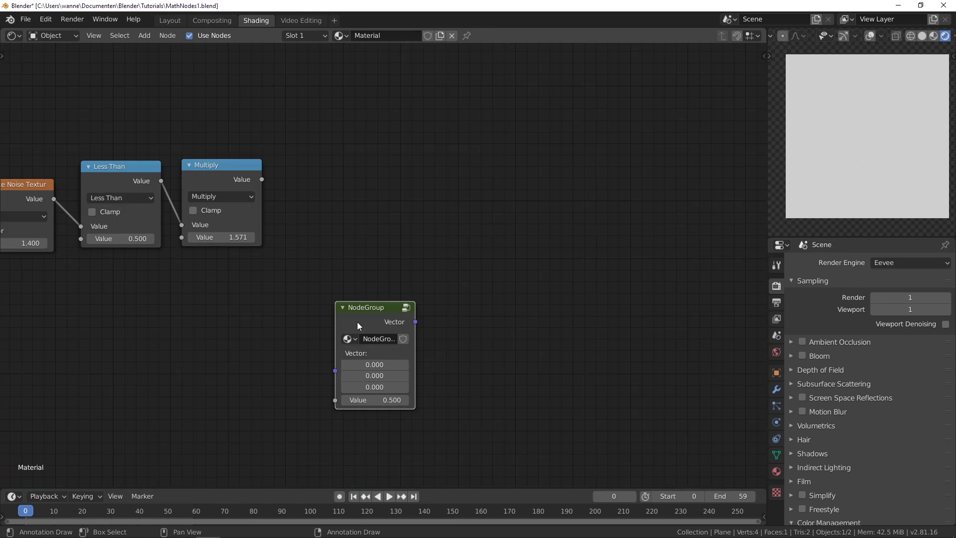
pyautogui.moveTo(357, 322); pyautogui.dragTo(388, 192)
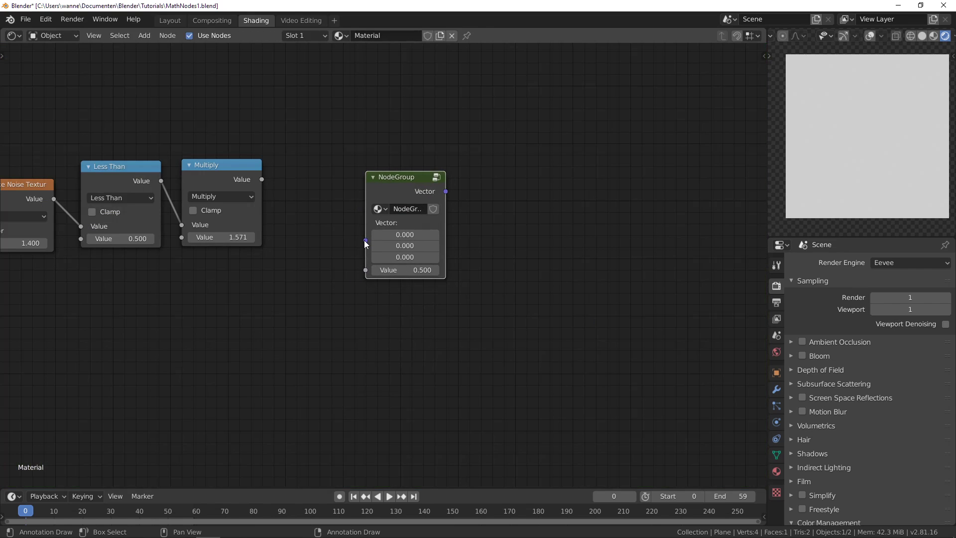
pyautogui.scroll(-2, 210, 294)
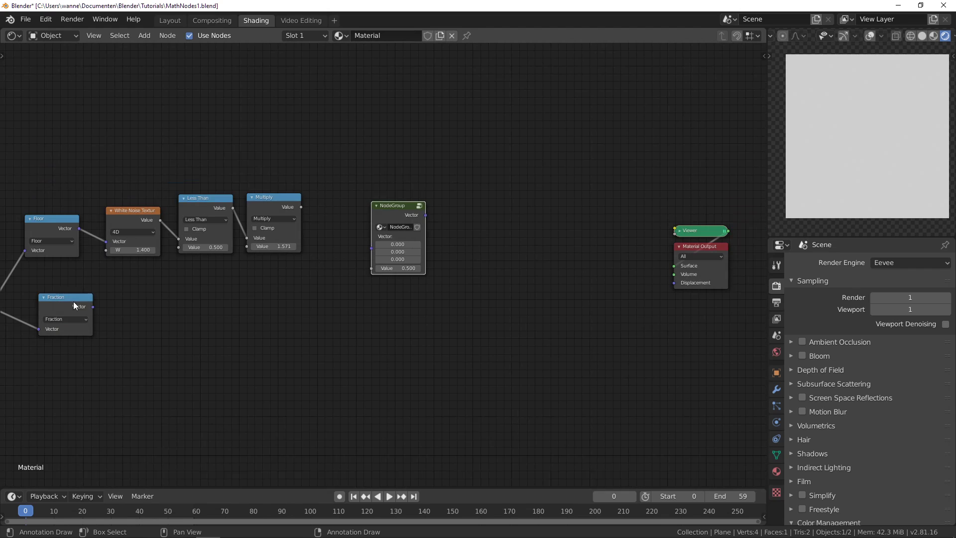
pyautogui.moveTo(92, 307); pyautogui.dragTo(372, 237)
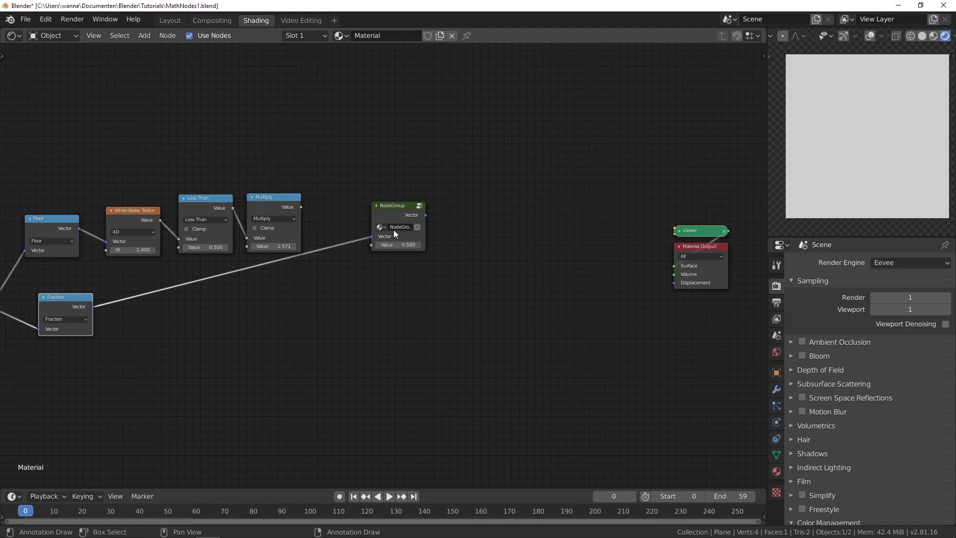
pyautogui.moveTo(301, 208); pyautogui.dragTo(373, 246)
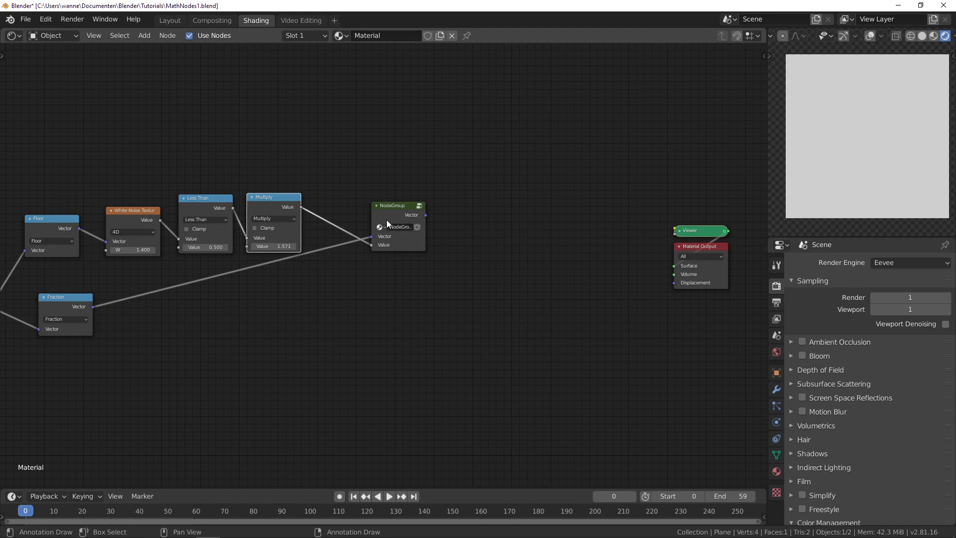
# Preview the NodeGroup output on the plane through the Viewer
pyautogui.keyDown('ctrl'); pyautogui.keyDown('shift'); pyautogui.click(390, 214); pyautogui.keyUp('shift'); pyautogui.keyUp('ctrl')
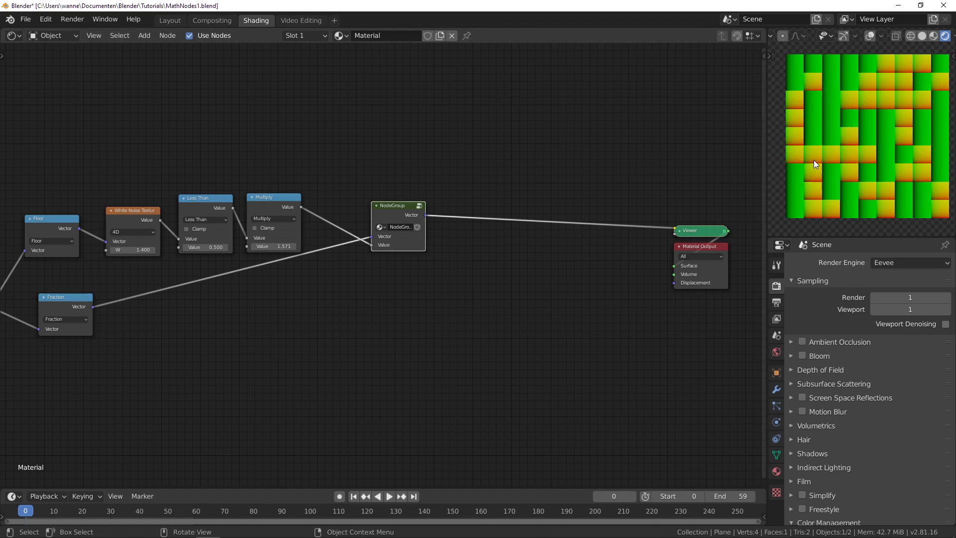
pyautogui.scroll(4, 840, 149)
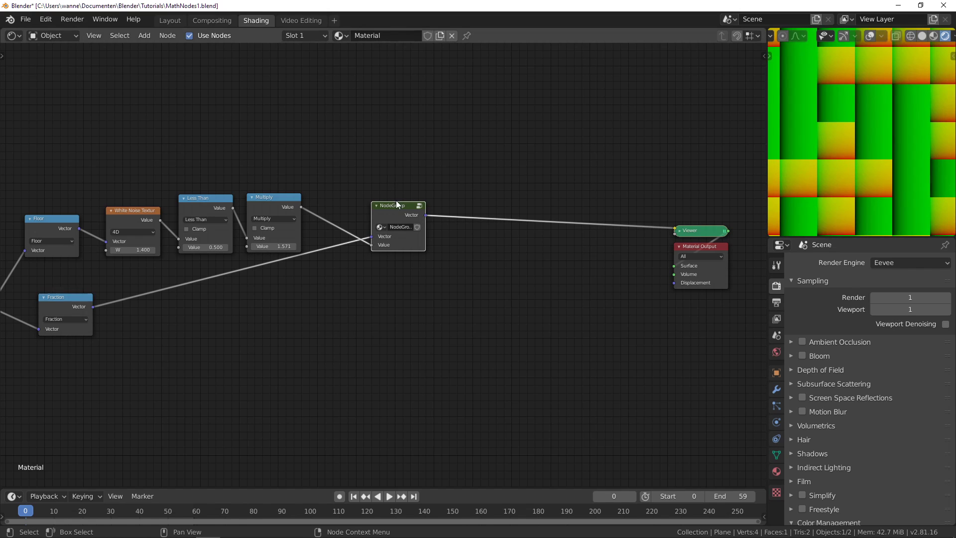
pyautogui.moveTo(399, 204); pyautogui.dragTo(420, 217)
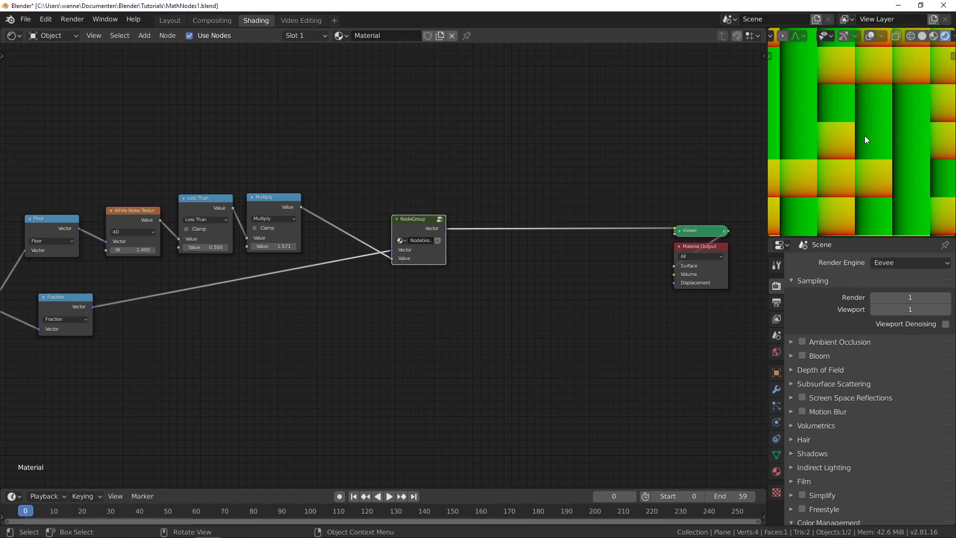
pyautogui.scroll(-2, 865, 135)
pyautogui.scroll(2, 439, 215)
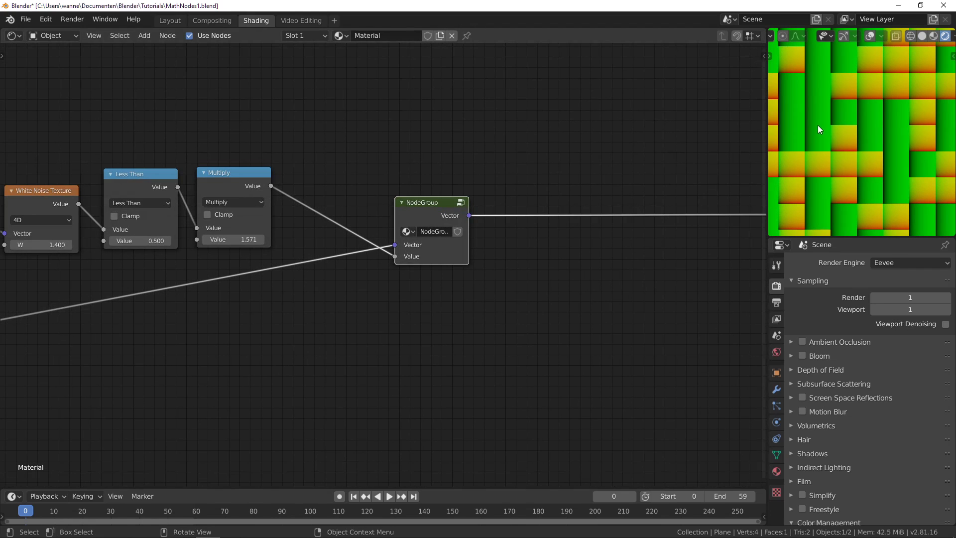
# Insert a Vector Math Subtract 0.5 node between Group Input and Separate XYZ
pyautogui.press('Tab')
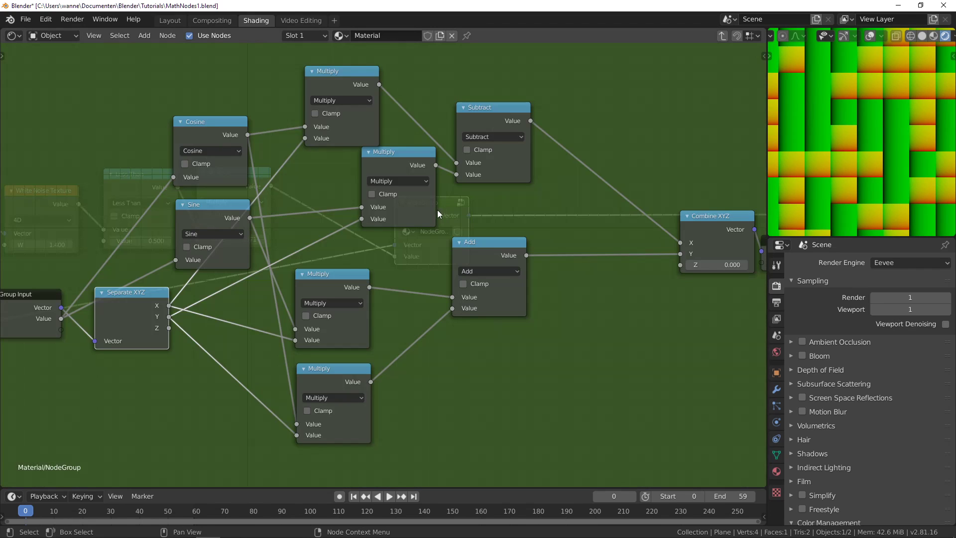
pyautogui.moveTo(115, 395); pyautogui.dragTo(385, 343, button='middle')
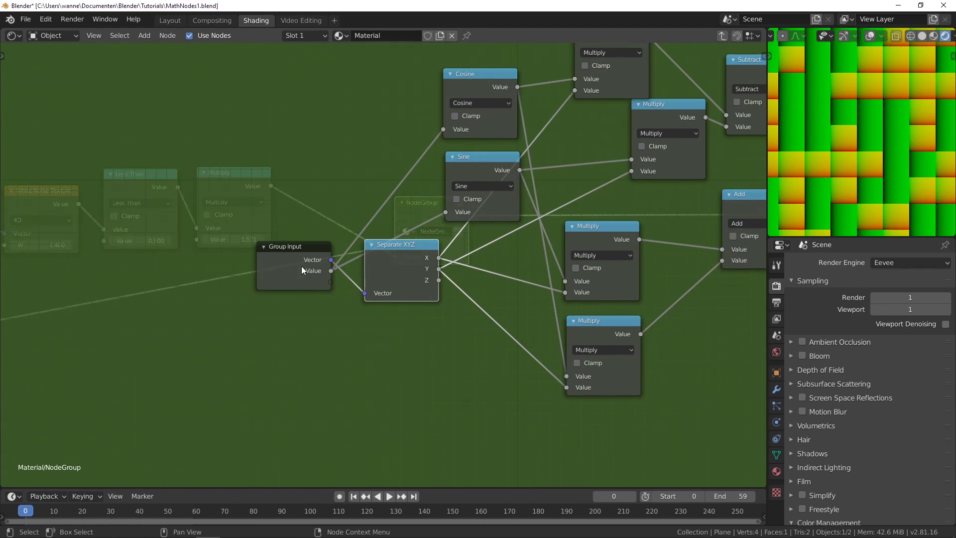
pyautogui.moveTo(301, 270); pyautogui.dragTo(106, 273)
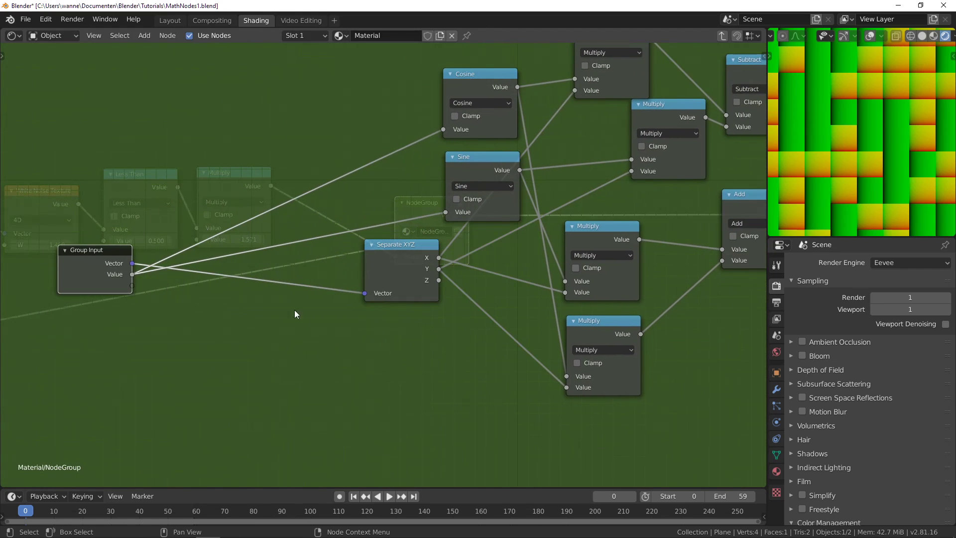
pyautogui.hotkey('shift', 'a')
pyautogui.moveTo(252, 309)
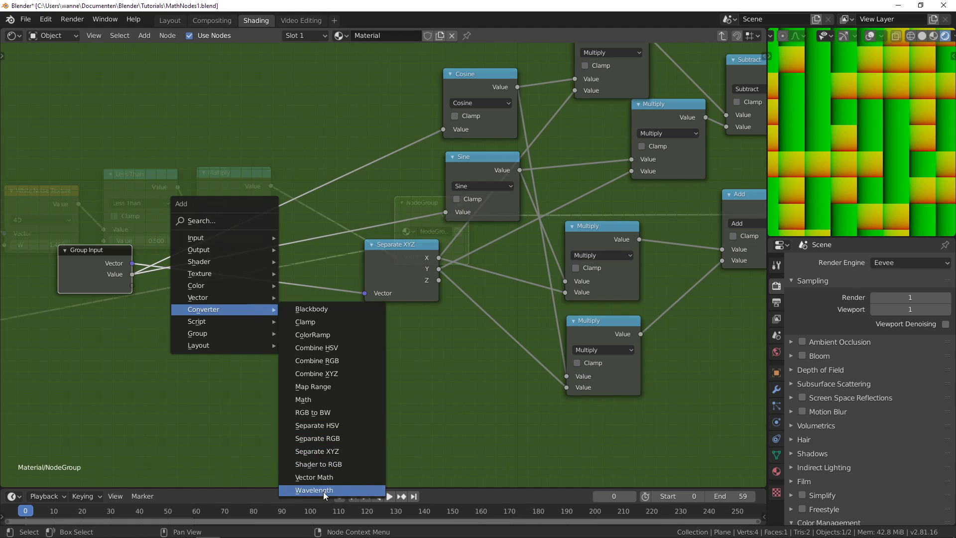
pyautogui.click(324, 477)
pyautogui.click(283, 285)
pyautogui.click(279, 303)
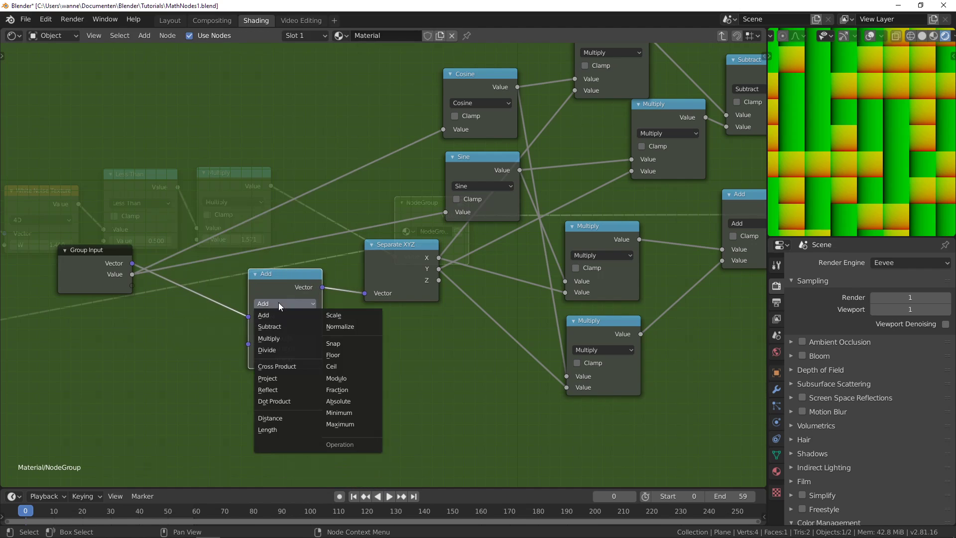
pyautogui.click(286, 327)
pyautogui.click(288, 336)
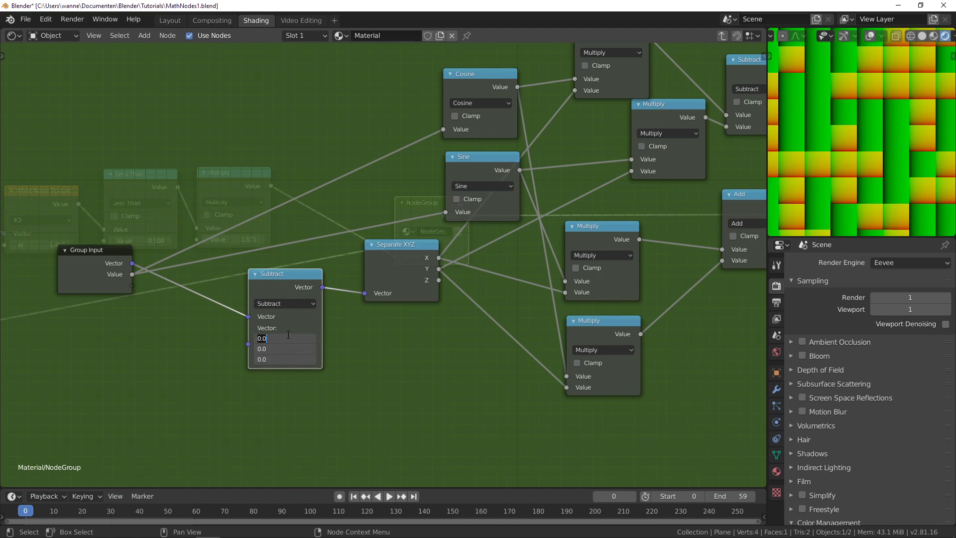
pyautogui.write('0.5')
pyautogui.press('Return')
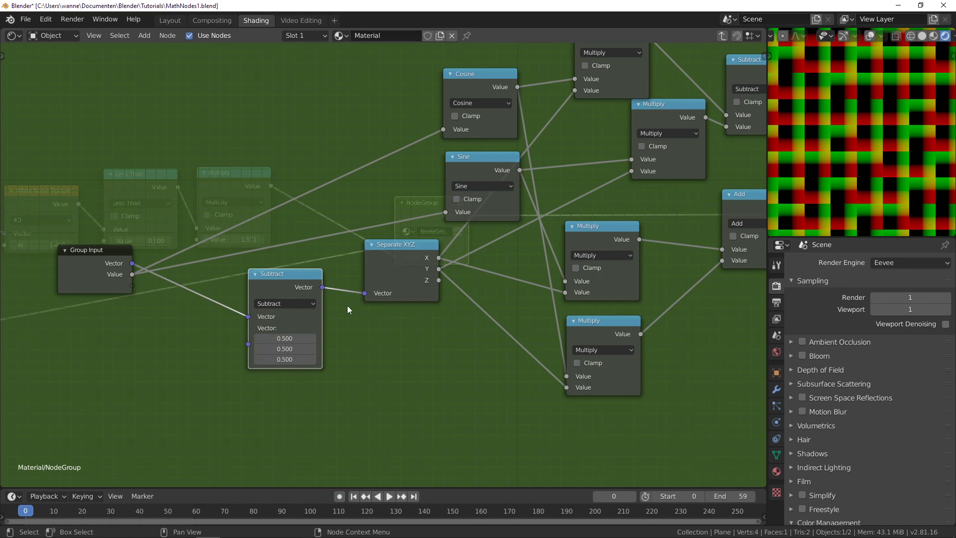
pyautogui.scroll(-3, 347, 306)
pyautogui.moveTo(362, 386); pyautogui.dragTo(182, 388, button='middle')
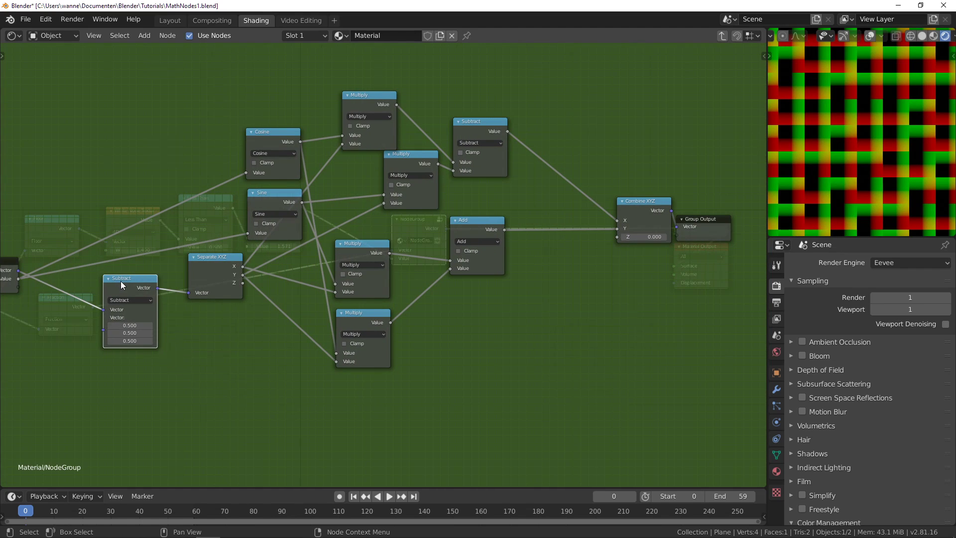
# Duplicate it as a Vector Math Add 0.5 node between Combine XYZ and Group Output
pyautogui.hotkey('shift', 'd')
pyautogui.click(623, 262)
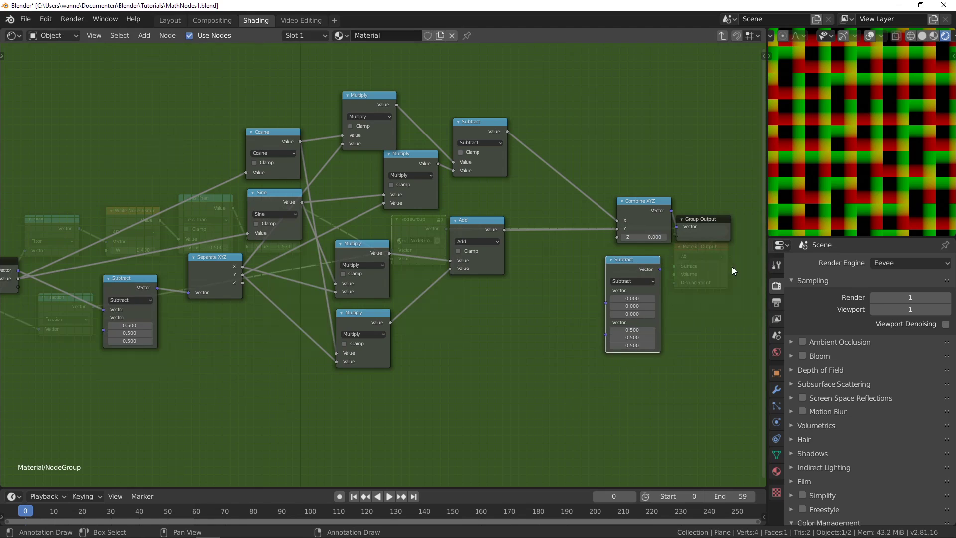
pyautogui.moveTo(731, 270); pyautogui.dragTo(463, 269, button='middle')
pyautogui.click(438, 229)
pyautogui.moveTo(438, 229); pyautogui.dragTo(620, 221)
pyautogui.click(349, 273)
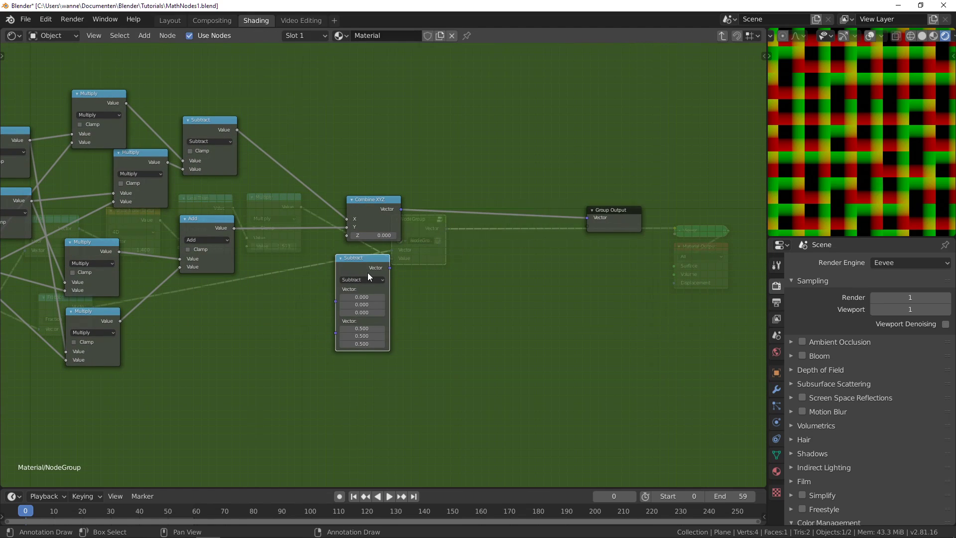
pyautogui.moveTo(367, 273); pyautogui.dragTo(482, 208)
pyautogui.click(480, 213)
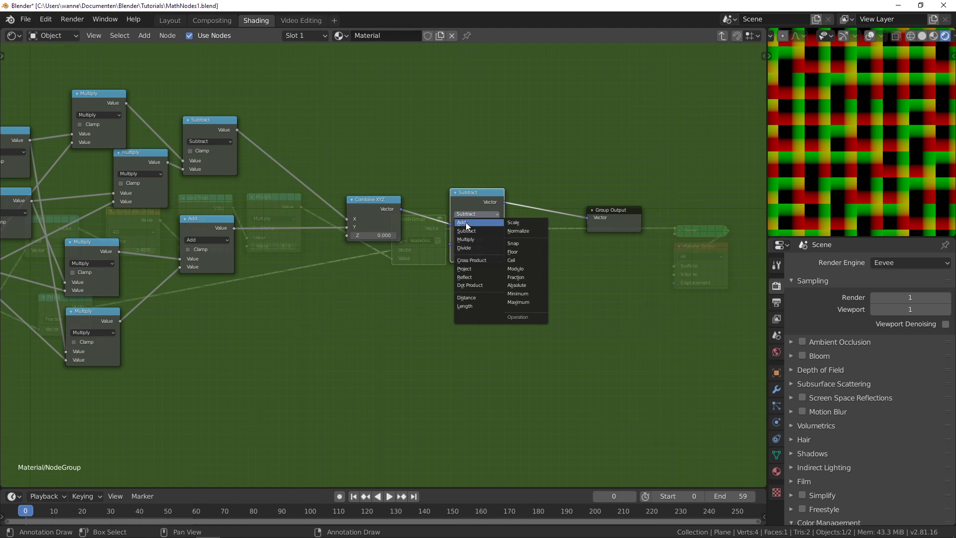
pyautogui.click(465, 222)
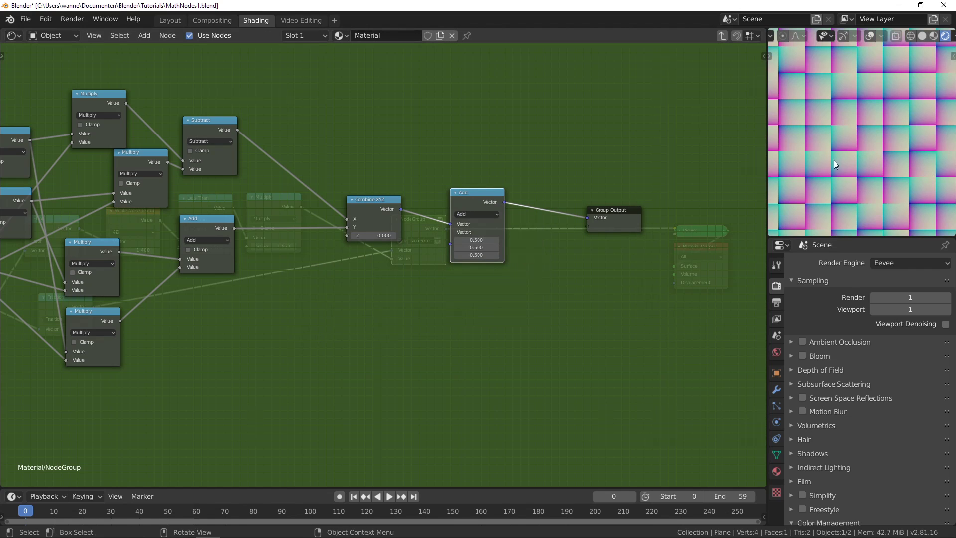
pyautogui.click(476, 254)
pyautogui.write('0.5')
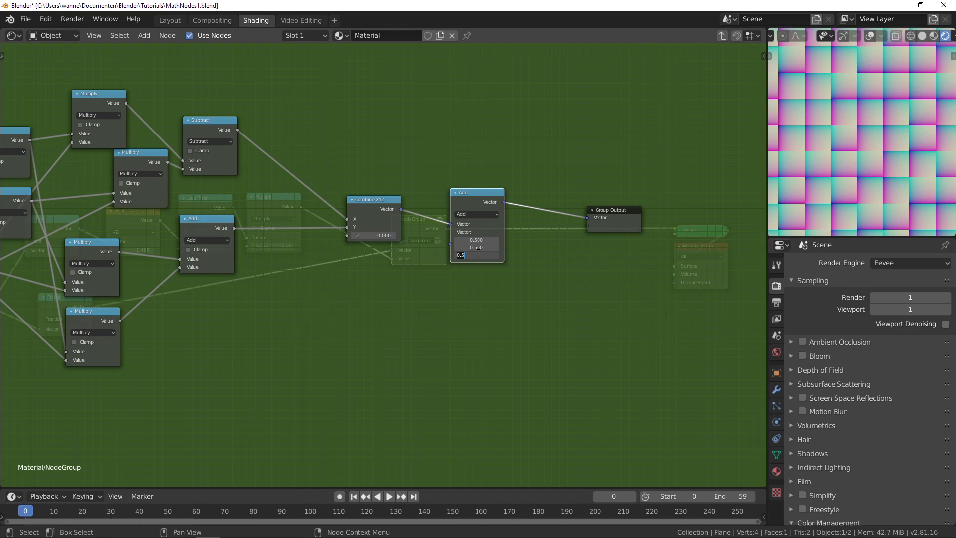
pyautogui.press('Return')
# Set the Subtract node's third component to 0 and exit the node group
pyautogui.moveTo(319, 333); pyautogui.dragTo(690, 283, button='middle')
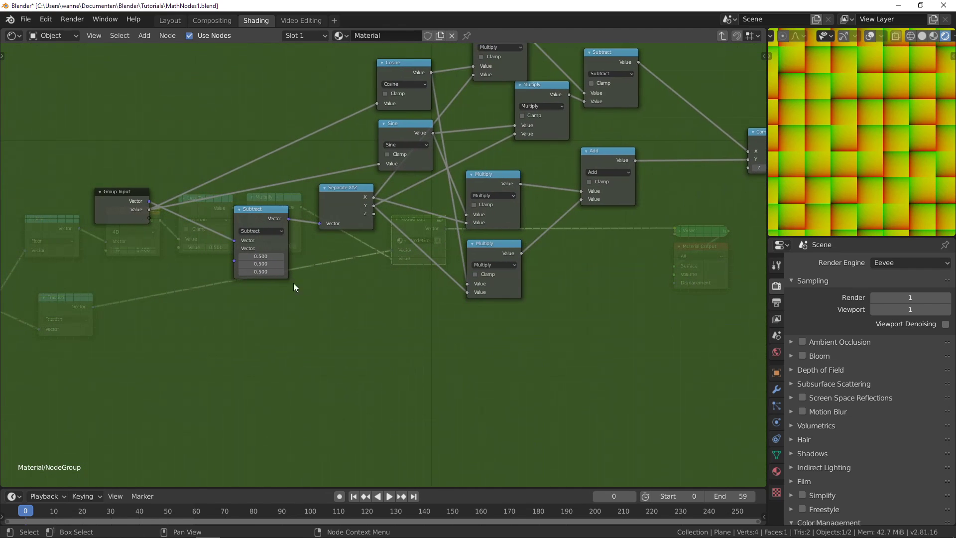
pyautogui.moveTo(260, 271); pyautogui.dragTo(229, 271)
pyautogui.press('Home')
pyautogui.press('Tab')
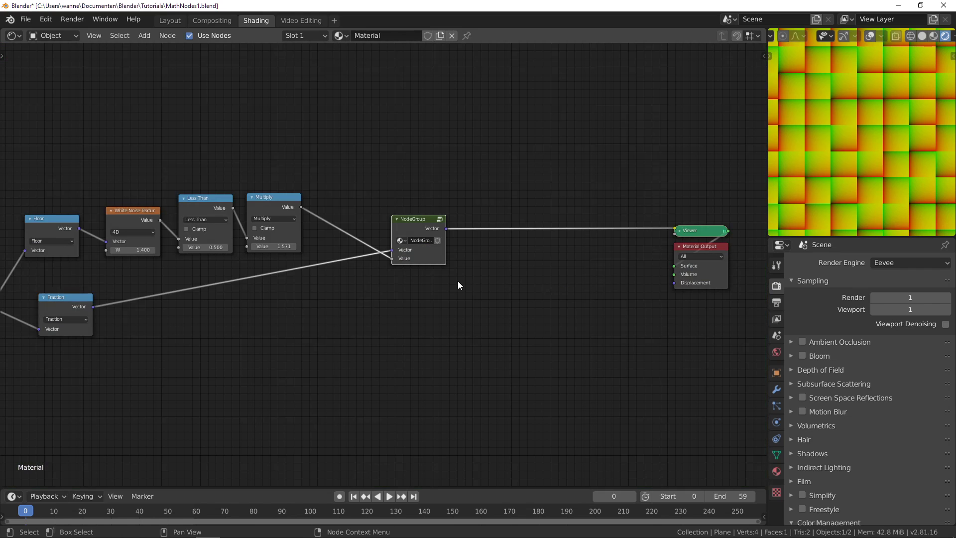
# Reposition the NodeGroup and change the White Noise W value to vary the pattern
pyautogui.scroll(2, 626, 277)
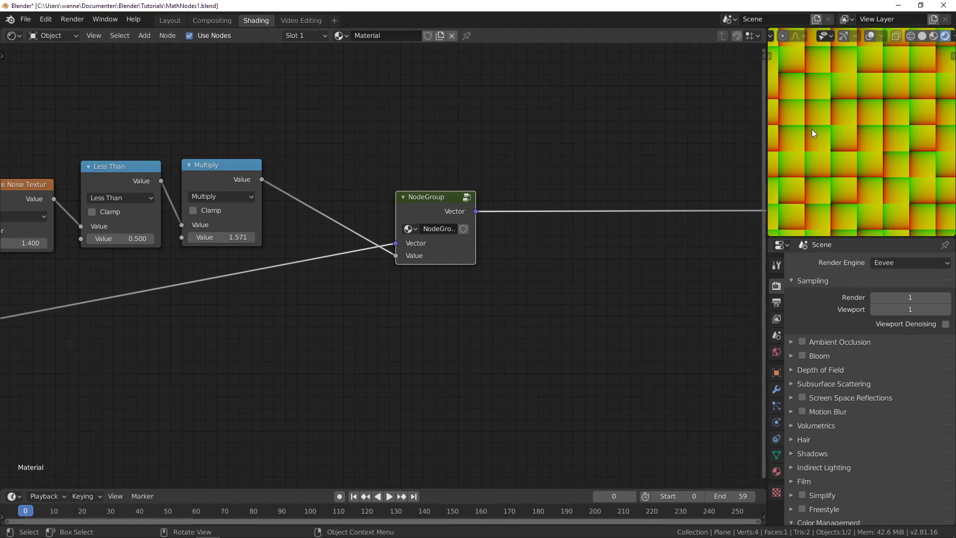
pyautogui.scroll(-3, 847, 119)
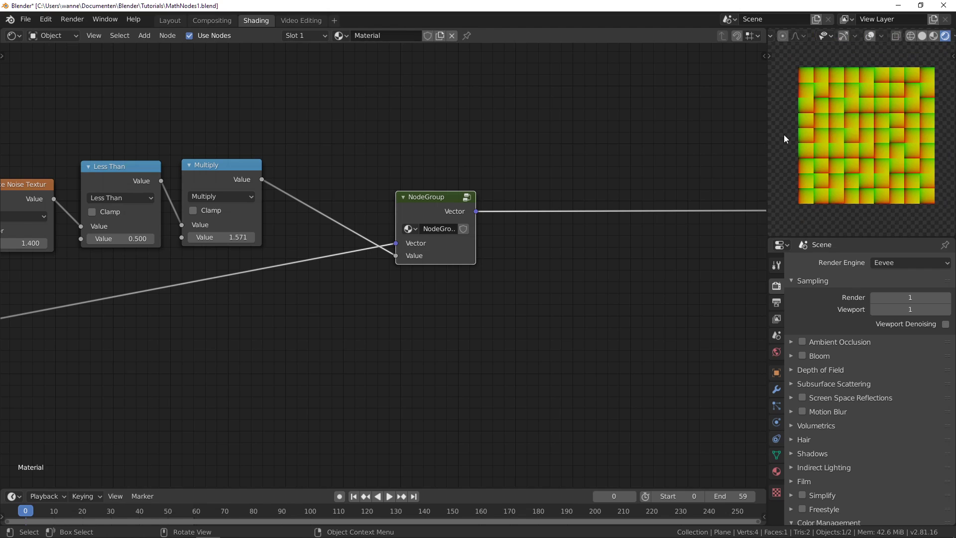
pyautogui.moveTo(452, 222); pyautogui.dragTo(374, 236)
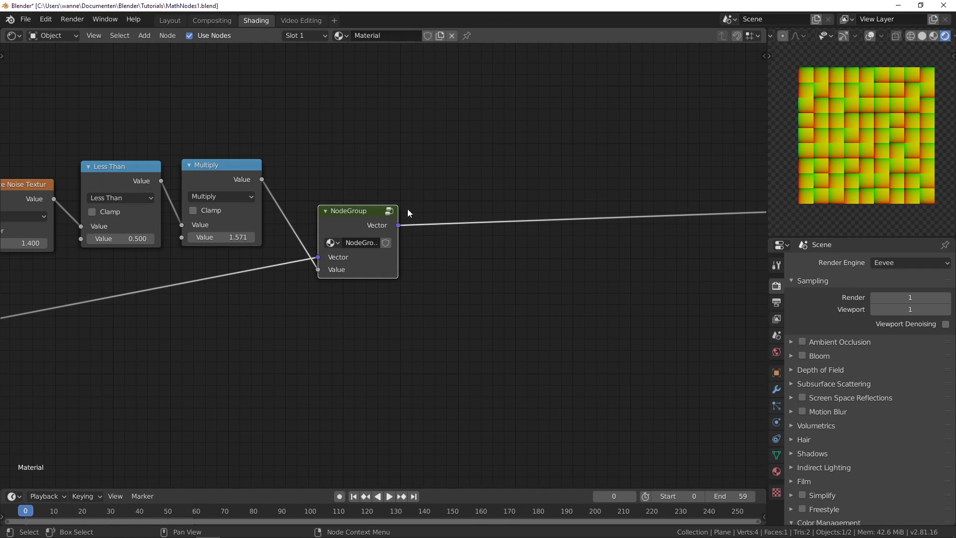
pyautogui.moveTo(530, 264); pyautogui.dragTo(445, 291, button='middle')
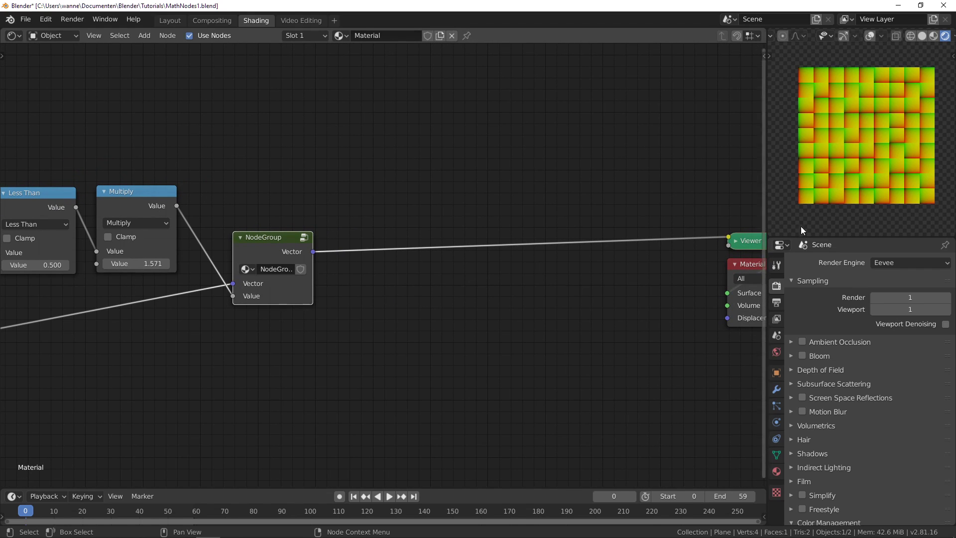
pyautogui.moveTo(130, 367); pyautogui.dragTo(490, 356, button='middle')
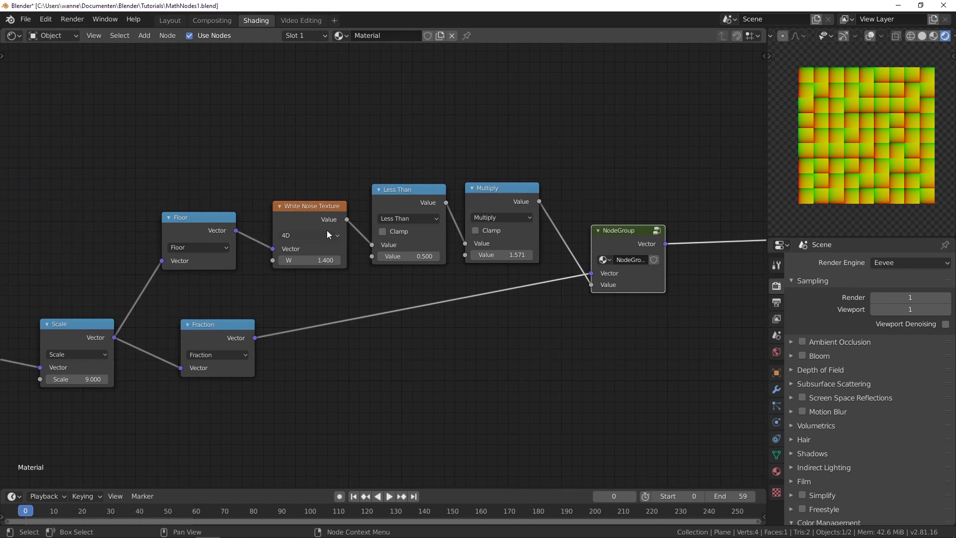
pyautogui.moveTo(299, 260); pyautogui.dragTo(272, 260)
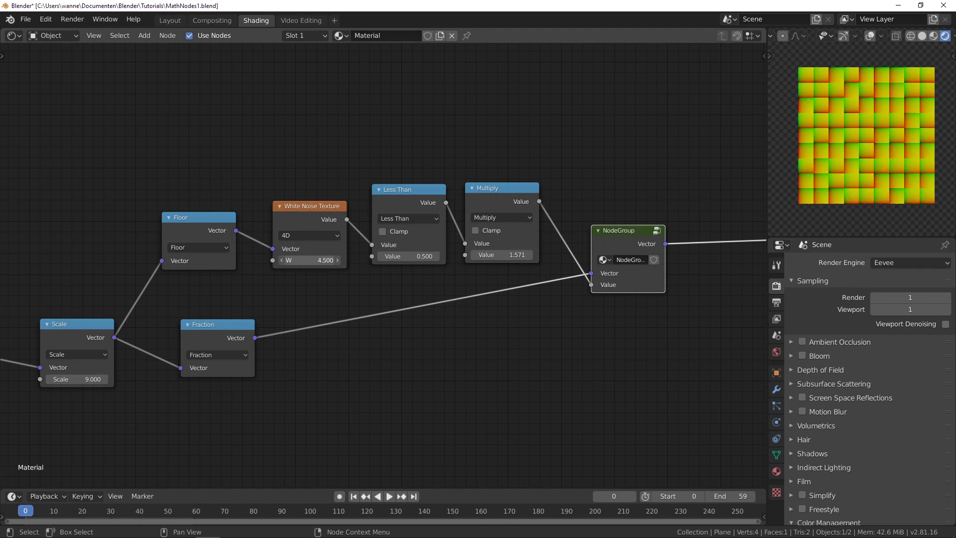
pyautogui.moveTo(534, 338); pyautogui.dragTo(199, 329, button='middle')
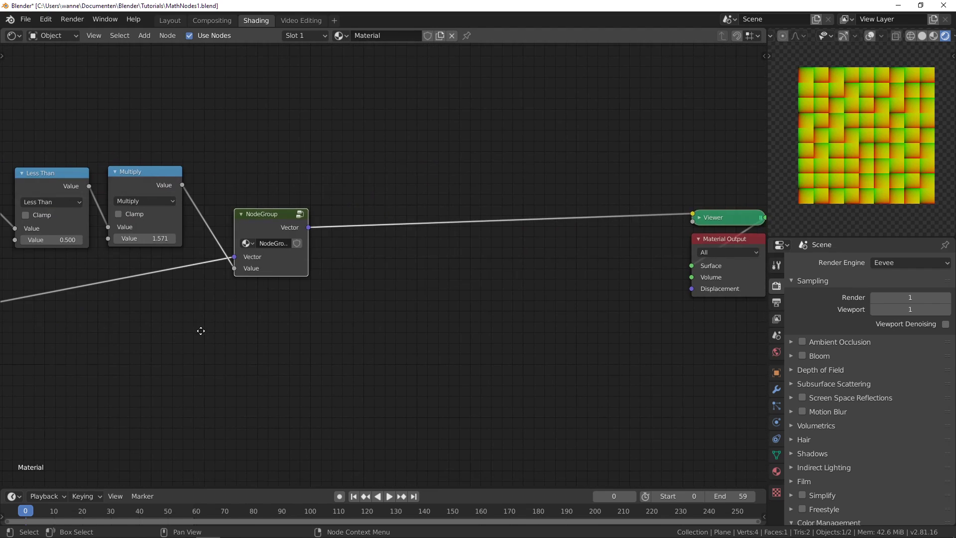
# Close the Rotation matrix article in the browser, leaving the Truchet tiles article
pyautogui.hotkey('alt', 'Tab')
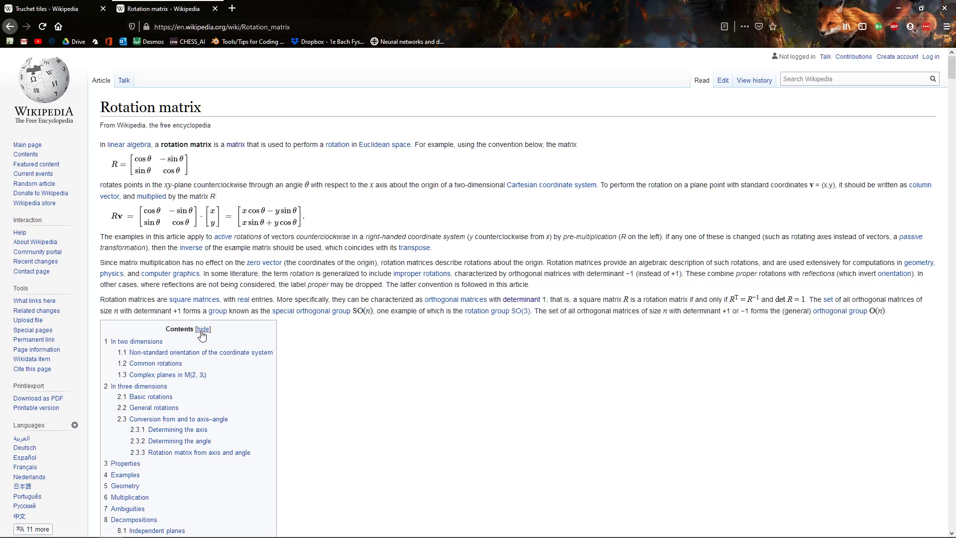
pyautogui.click(215, 8)
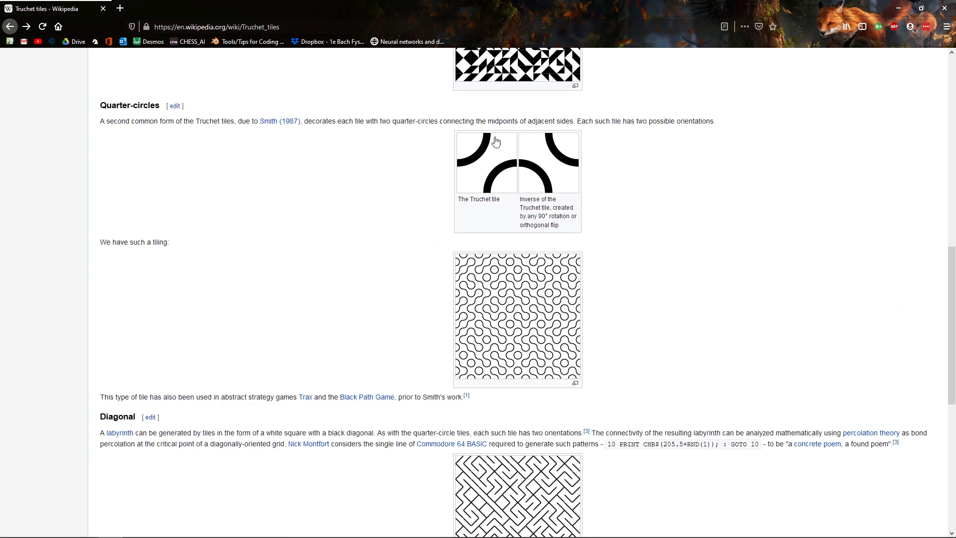
pyautogui.scroll(2, 559, 210)
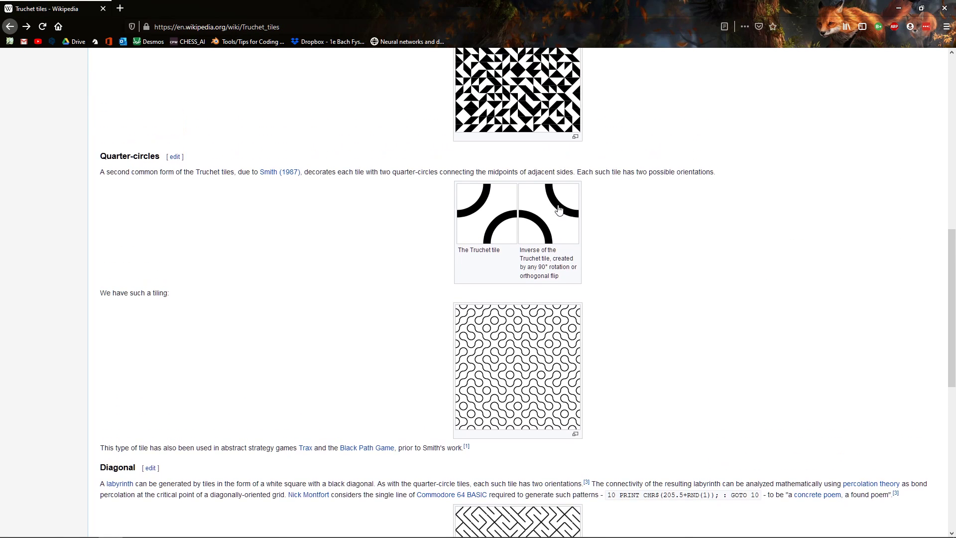
# Peek inside the NodeGroup, then box-select Viewer and Material Output and move them right
pyautogui.hotkey('alt', 'Tab')
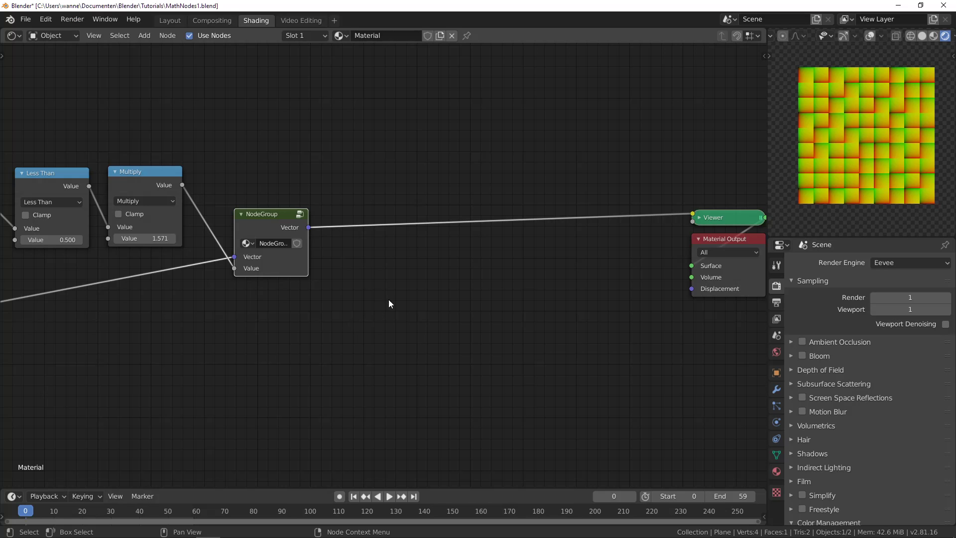
pyautogui.moveTo(440, 286); pyautogui.dragTo(352, 296, button='middle')
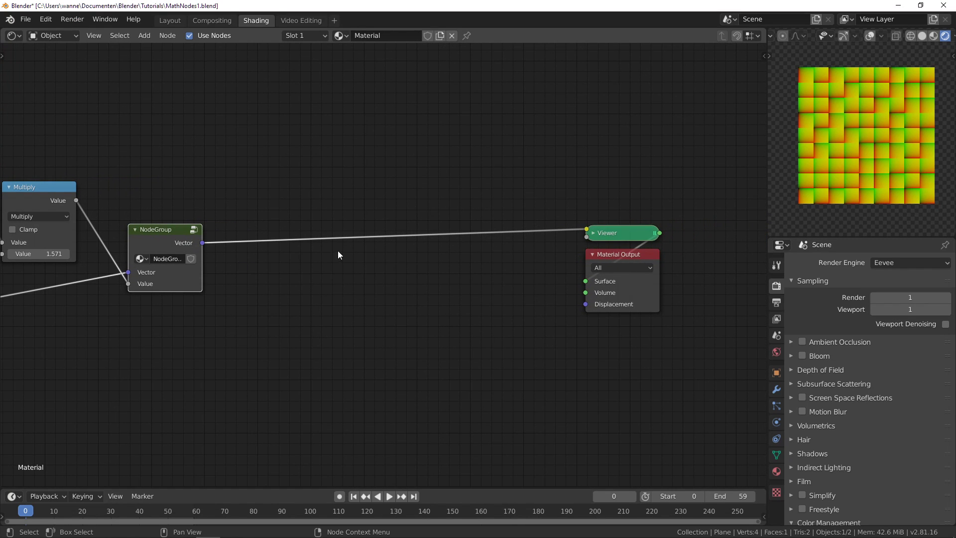
pyautogui.press('Tab')
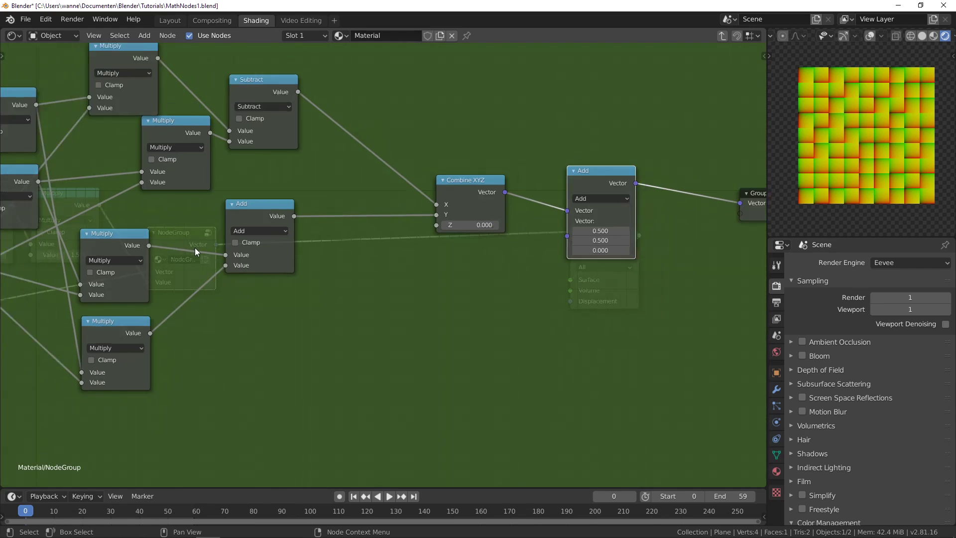
pyautogui.press('Tab')
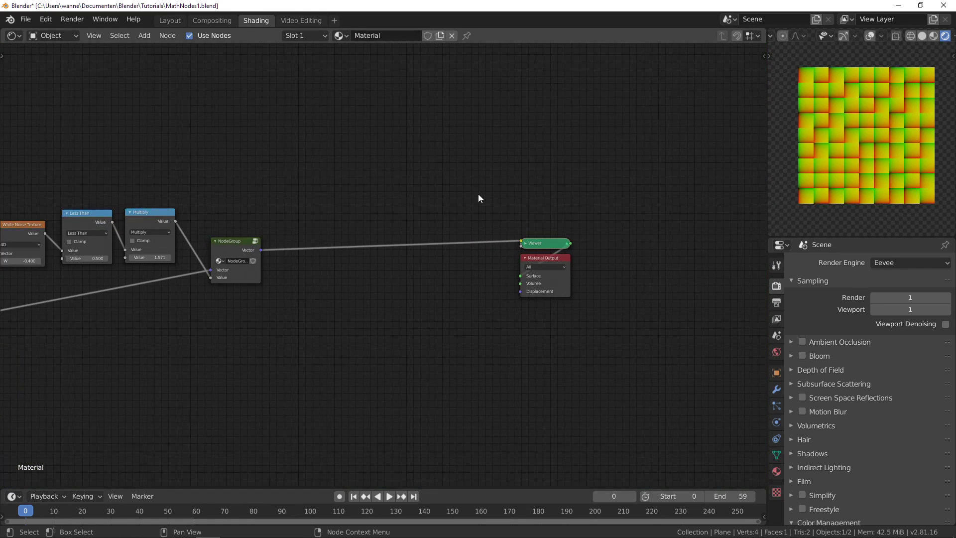
pyautogui.press('b')
pyautogui.moveTo(498, 225); pyautogui.dragTo(612, 366)
pyautogui.press('g')
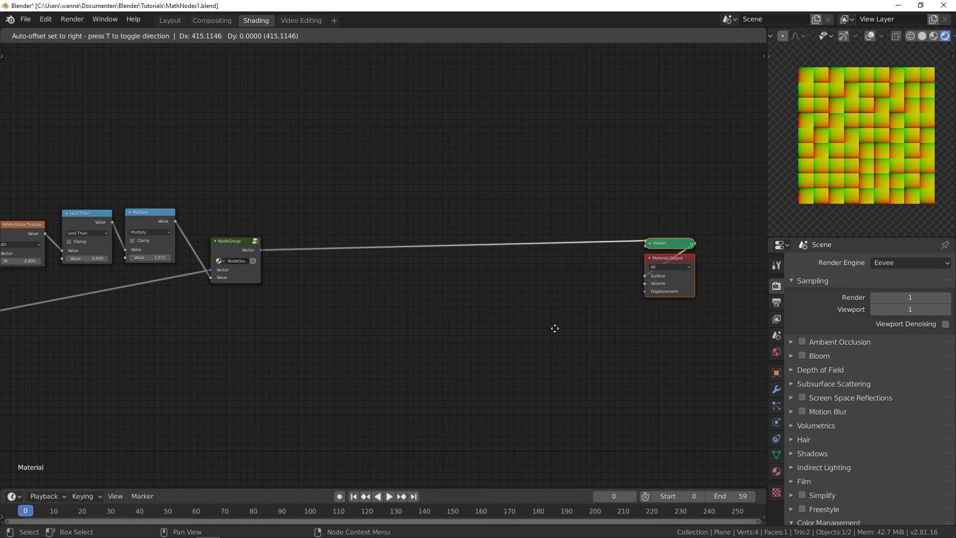
pyautogui.click(553, 327)
pyautogui.scroll(1, 347, 325)
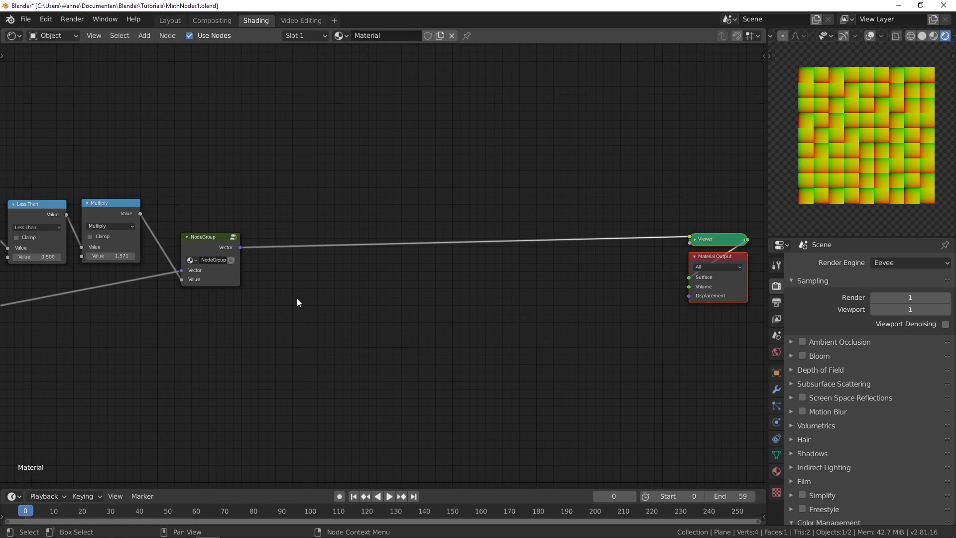
# Check the Truchet tiles article in the browser and return to Blender
pyautogui.hotkey('alt', 'Tab')
pyautogui.scroll(-3, 419, 305)
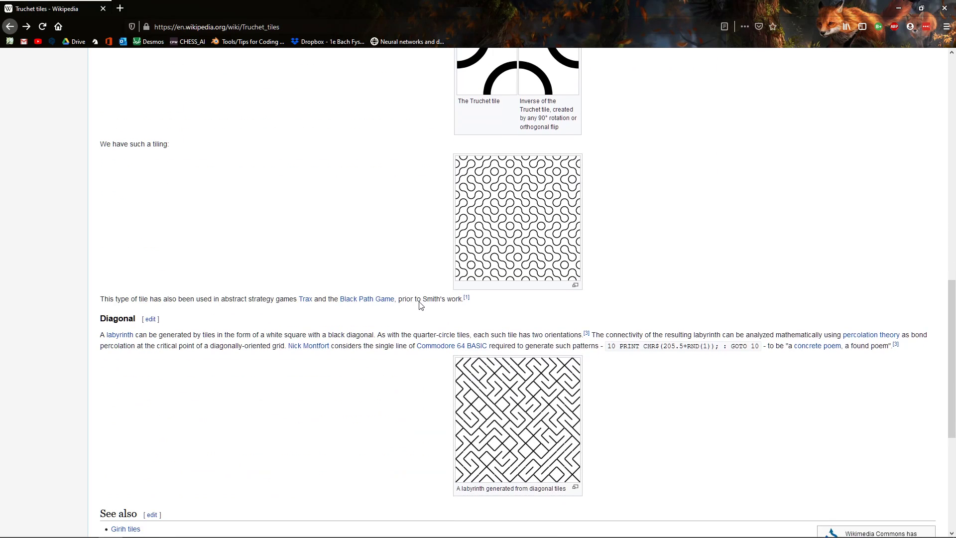
pyautogui.scroll(1, 420, 305)
pyautogui.hotkey('alt', 'Tab')
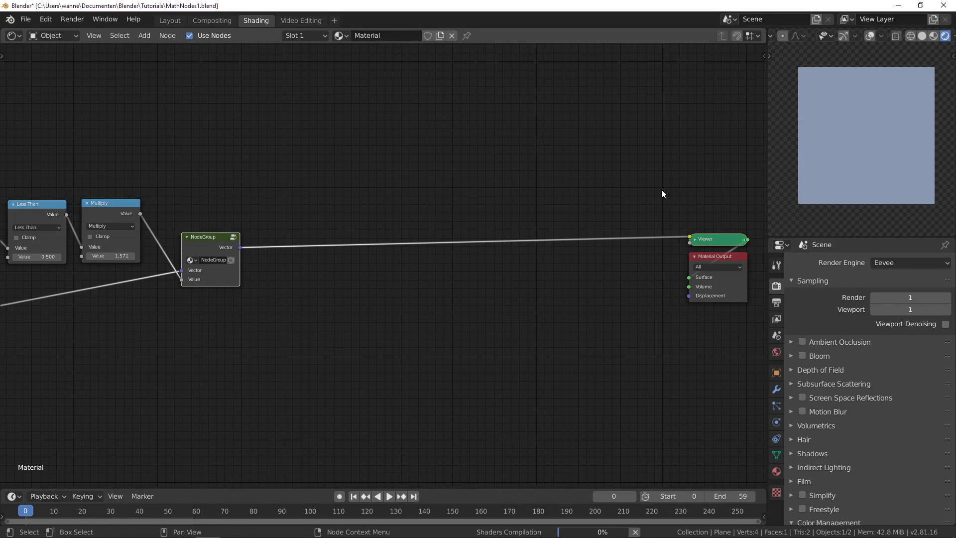
# Set the Scale node's value to 1 for a single smooth gradient
pyautogui.moveTo(108, 357); pyautogui.dragTo(656, 280, button='middle')
pyautogui.click(311, 277)
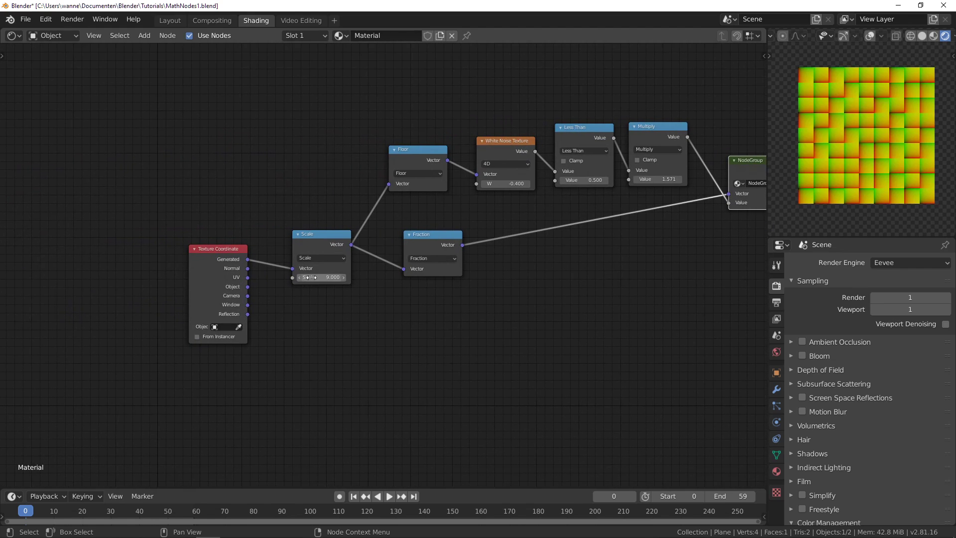
pyautogui.write('1')
pyautogui.press('Return')
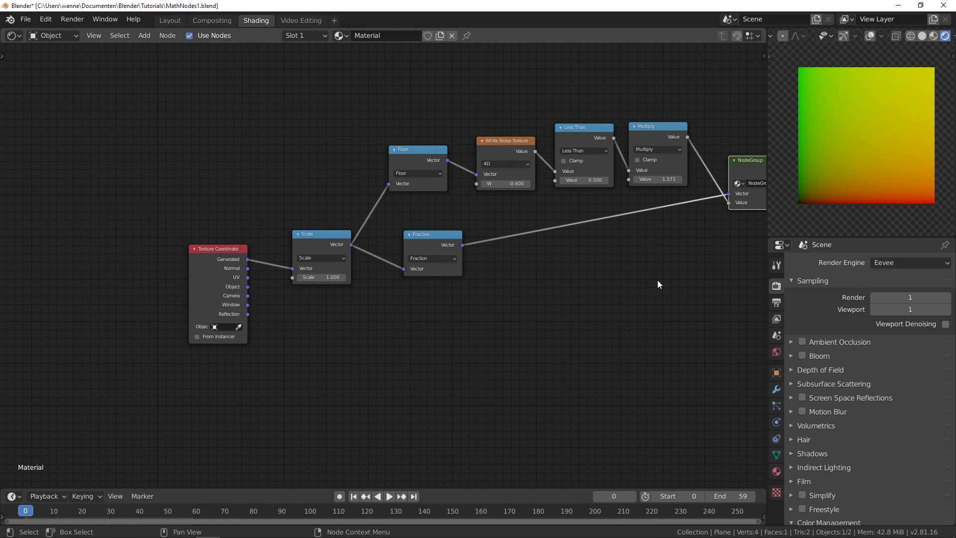
# Nudge the White Noise Texture W value to 0.300 and bring up the Add menu's Converter list
pyautogui.moveTo(657, 282); pyautogui.dragTo(511, 304, button='middle')
pyautogui.moveTo(387, 200)
pyautogui.mouseDown()
pyautogui.moveTo(377, 200)
pyautogui.moveTo(399, 197)
pyautogui.moveTo(379, 197)
pyautogui.mouseUp()
pyautogui.moveTo(435, 236); pyautogui.dragTo(125, 325, button='middle')
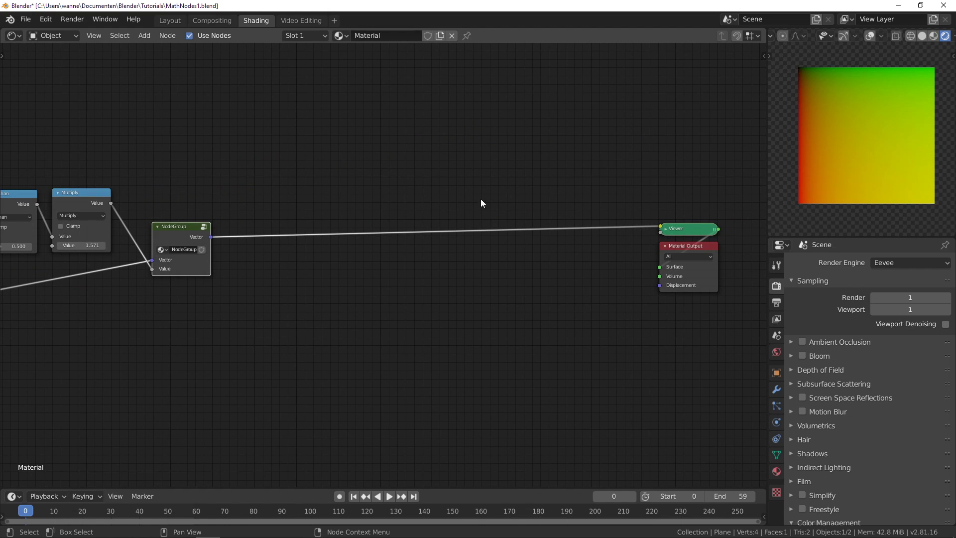
pyautogui.scroll(1, 309, 254)
pyautogui.hotkey('shift', 'a')
pyautogui.moveTo(281, 222)
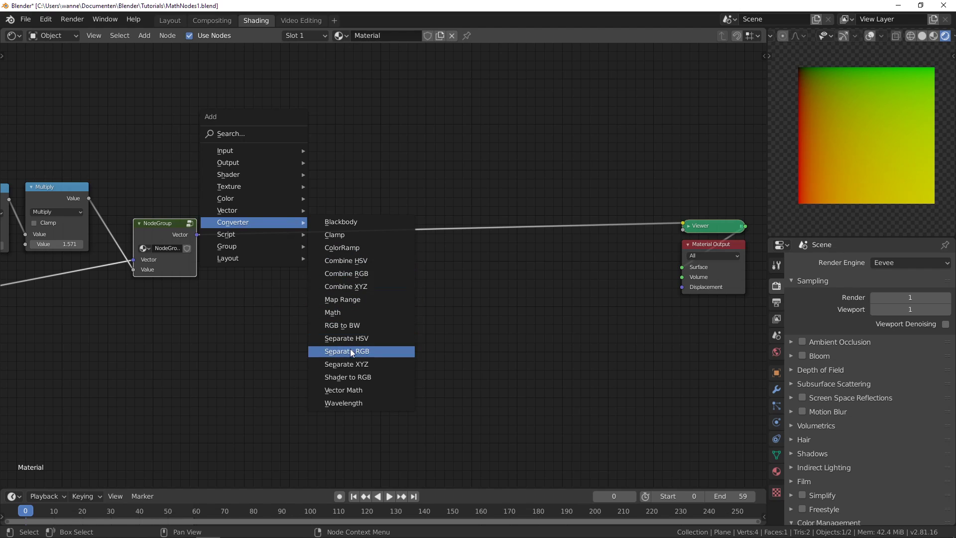
# Insert a Separate XYZ node and a Math Power node with exponent 2 on X
pyautogui.click(351, 364)
pyautogui.click(255, 202)
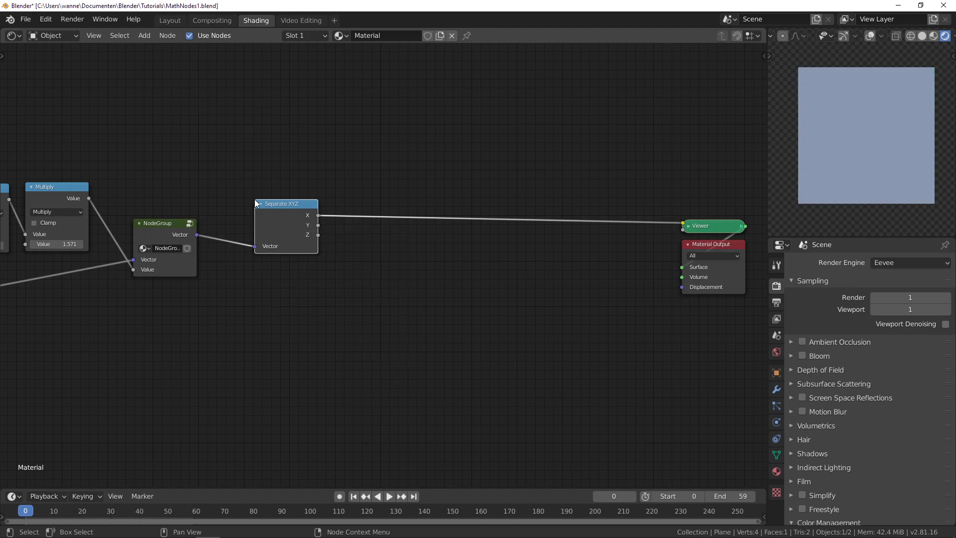
pyautogui.hotkey('shift', 'a')
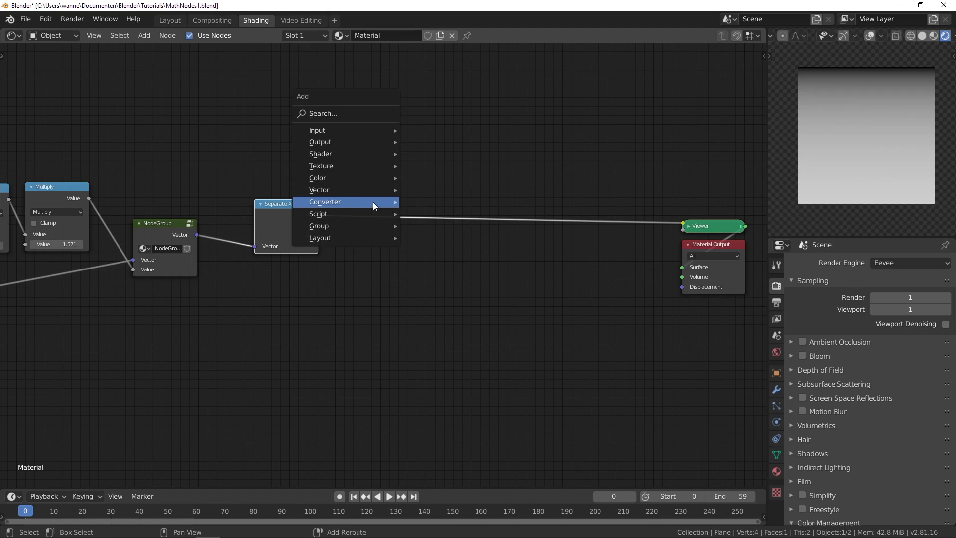
pyautogui.moveTo(372, 202)
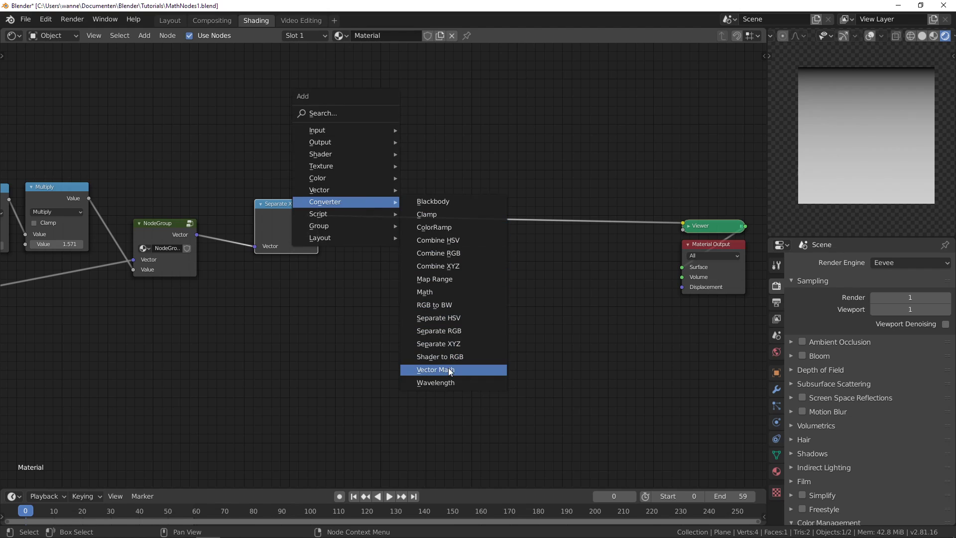
pyautogui.click(431, 292)
pyautogui.click(371, 198)
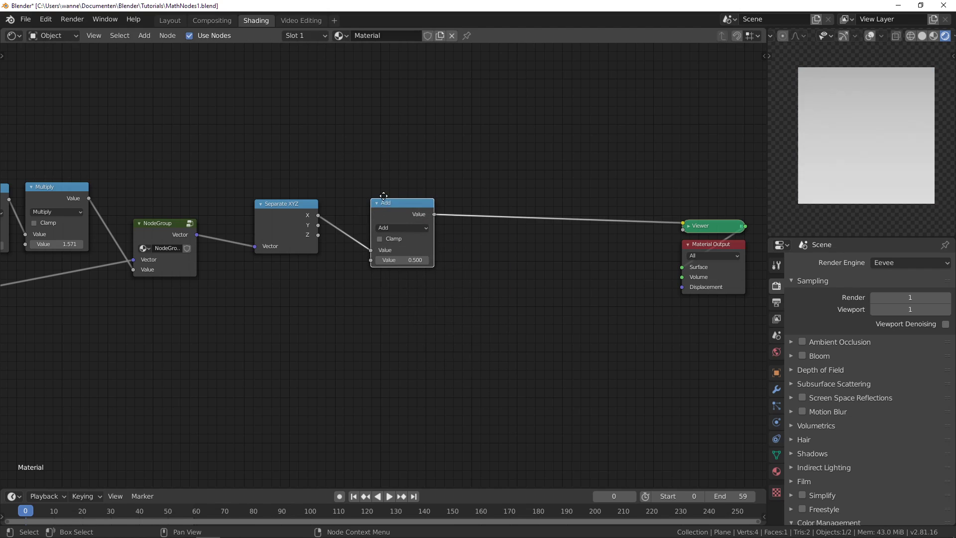
pyautogui.moveTo(388, 220); pyautogui.dragTo(387, 183)
pyautogui.click(388, 185)
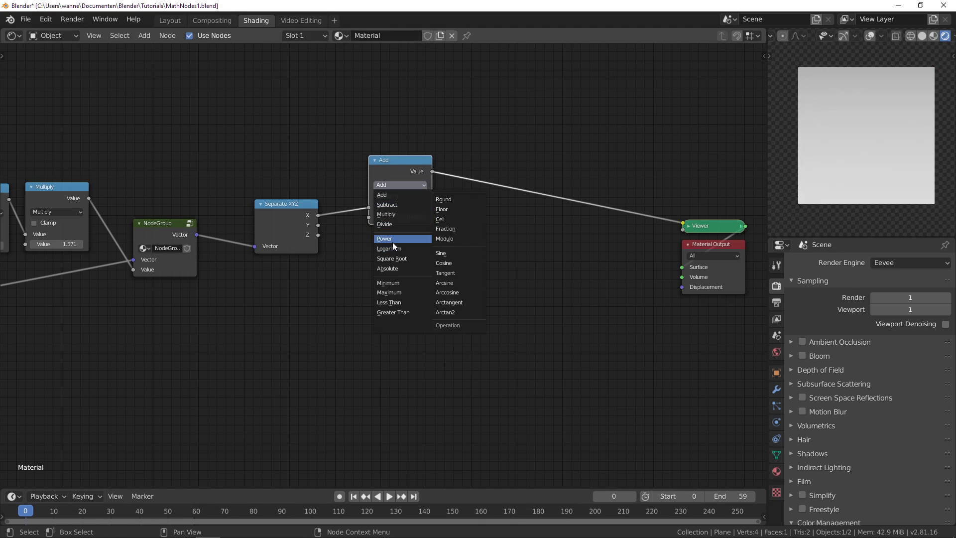
pyautogui.click(392, 240)
pyautogui.click(397, 218)
pyautogui.write('2')
pyautogui.press('Return')
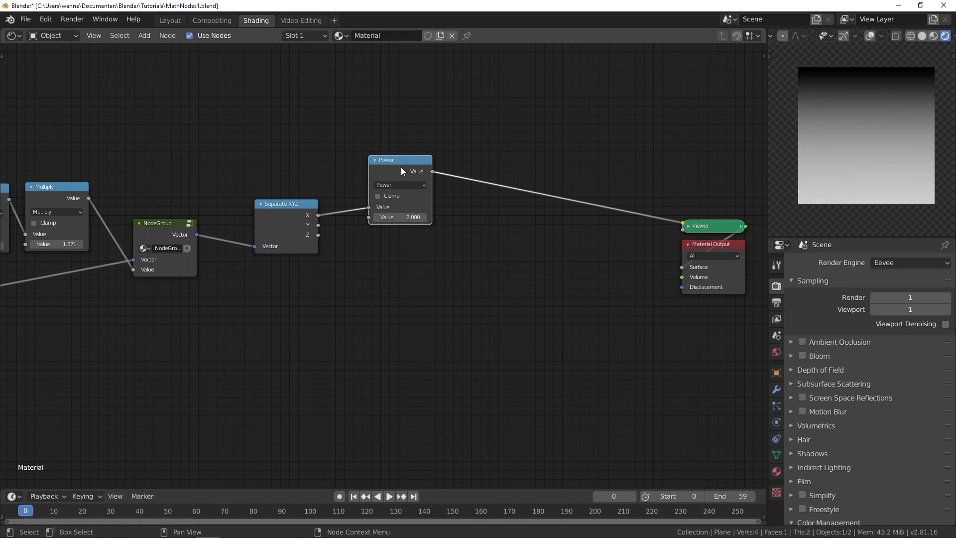
pyautogui.moveTo(401, 167); pyautogui.dragTo(384, 136)
# Duplicate the Power node for Y and sum both squares with an Add node
pyautogui.hotkey('shift', 'd')
pyautogui.click(343, 208)
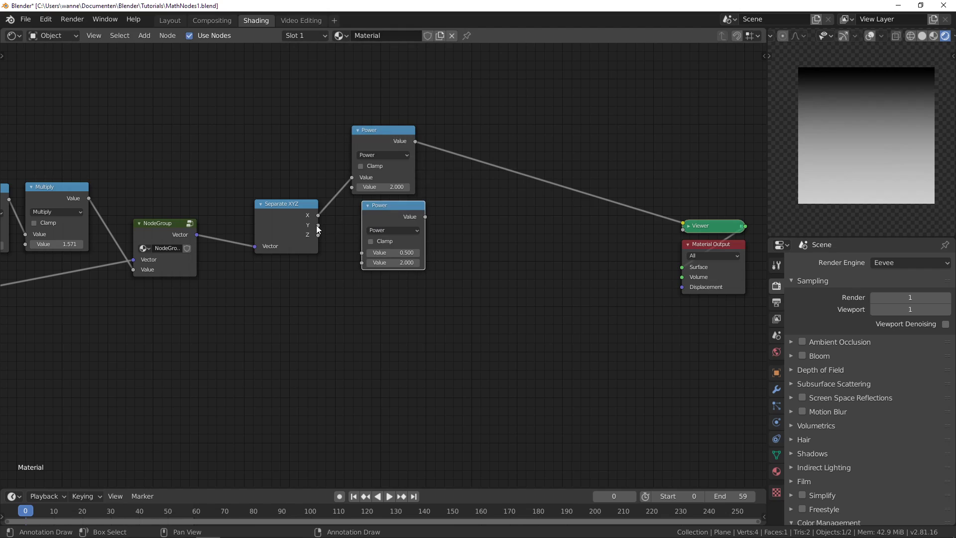
pyautogui.moveTo(318, 225); pyautogui.dragTo(359, 253)
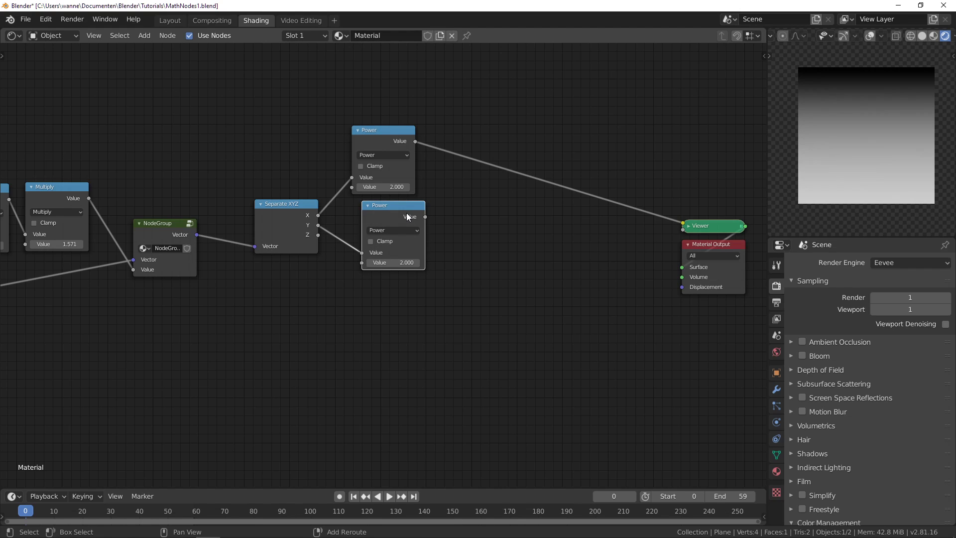
pyautogui.hotkey('shift', 'd')
pyautogui.click(525, 139)
pyautogui.click(504, 153)
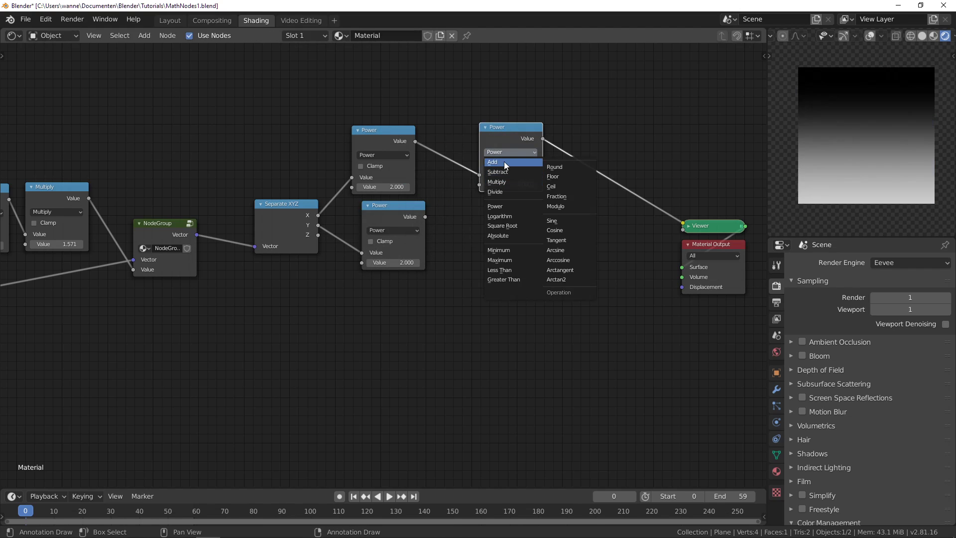
pyautogui.click(504, 161)
pyautogui.moveTo(424, 217); pyautogui.dragTo(486, 187)
pyautogui.click(521, 130)
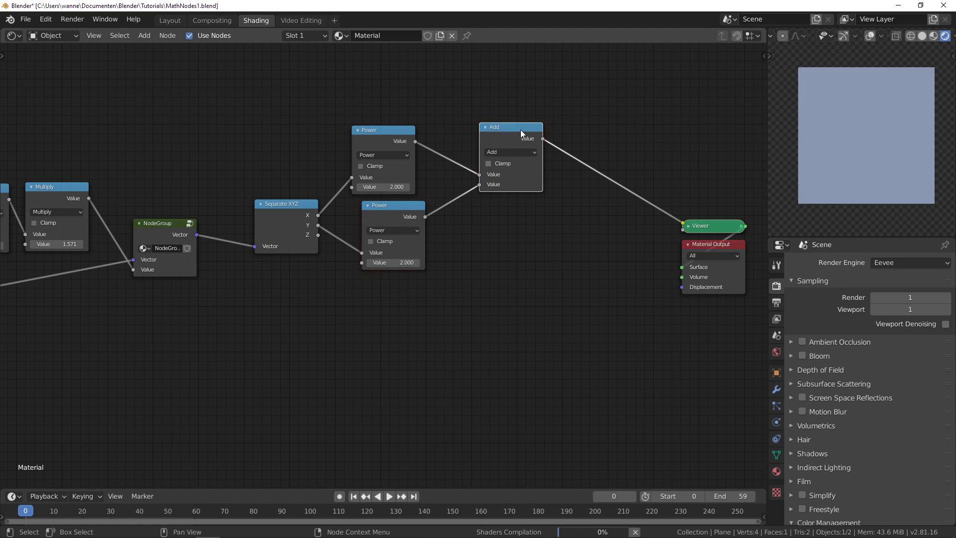
pyautogui.moveTo(521, 130); pyautogui.dragTo(471, 153)
# Insert a Square Root node between the Add node and the Viewer
pyautogui.hotkey('shift', 'd')
pyautogui.click(540, 163)
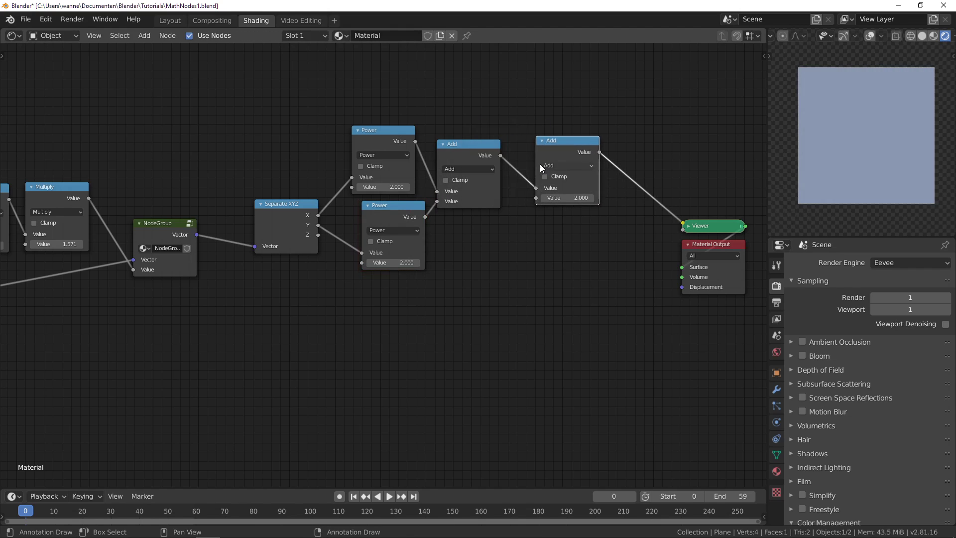
pyautogui.click(541, 166)
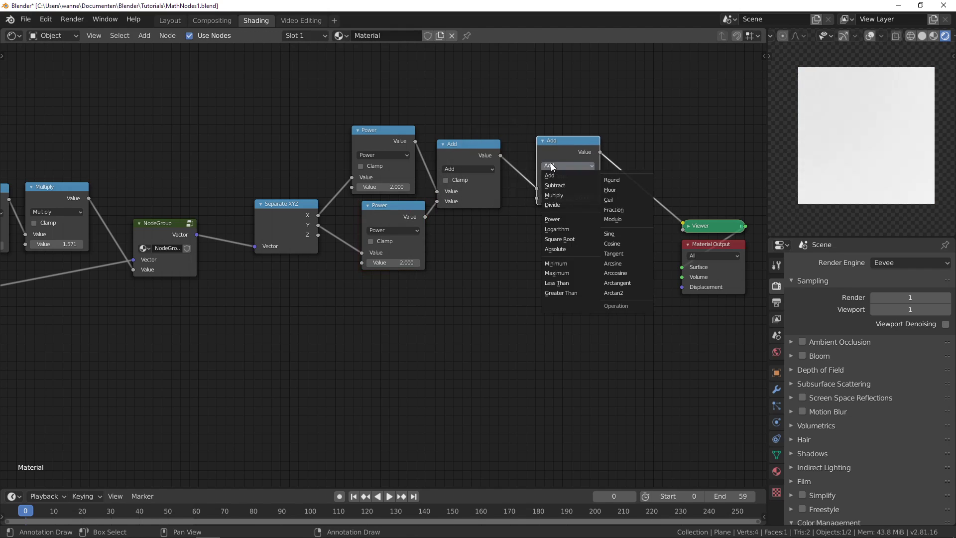
pyautogui.click(567, 240)
pyautogui.moveTo(585, 255); pyautogui.dragTo(317, 302, button='middle')
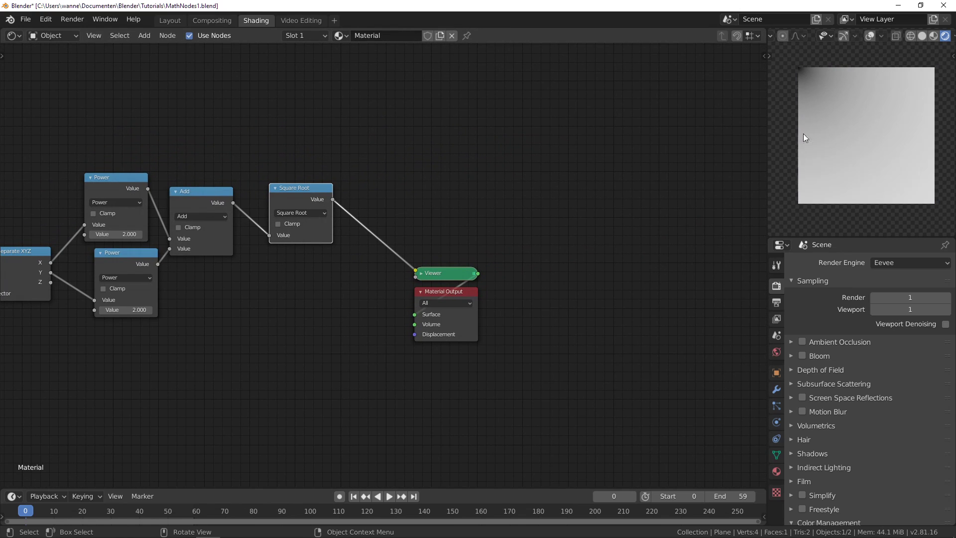
pyautogui.click(442, 210)
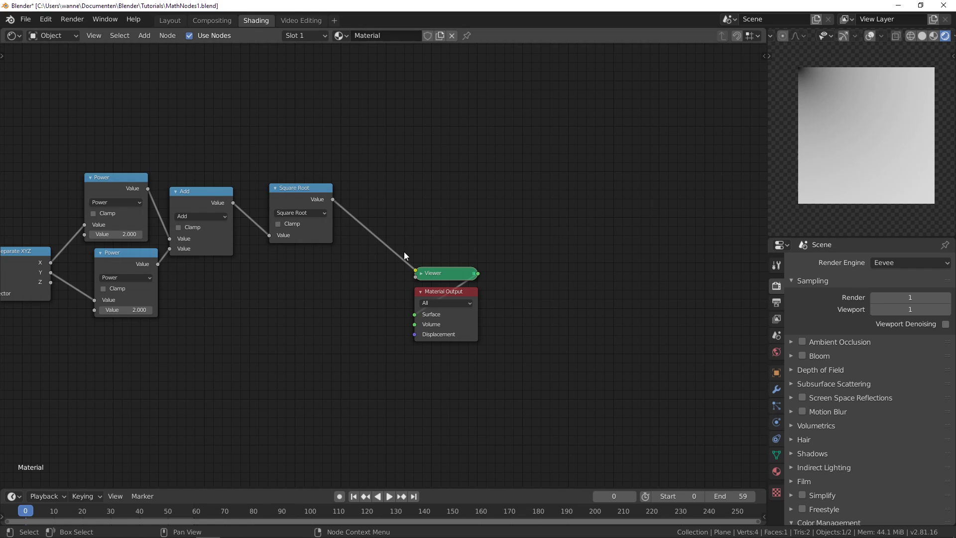
# Move the Viewer and Material Output nodes right and tidy the node layout
pyautogui.press('b')
pyautogui.moveTo(403, 226); pyautogui.dragTo(495, 372)
pyautogui.press('g')
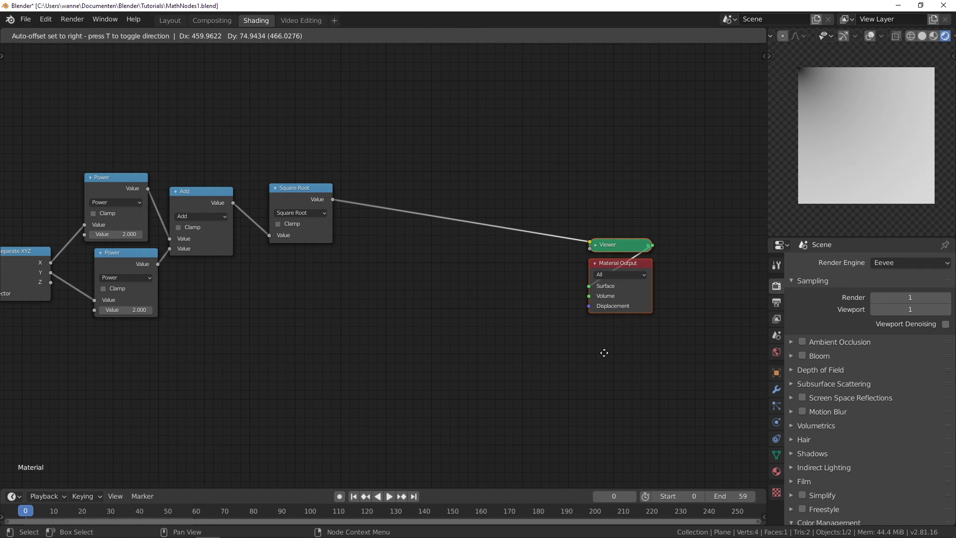
pyautogui.click(604, 353)
pyautogui.scroll(-3, 387, 314)
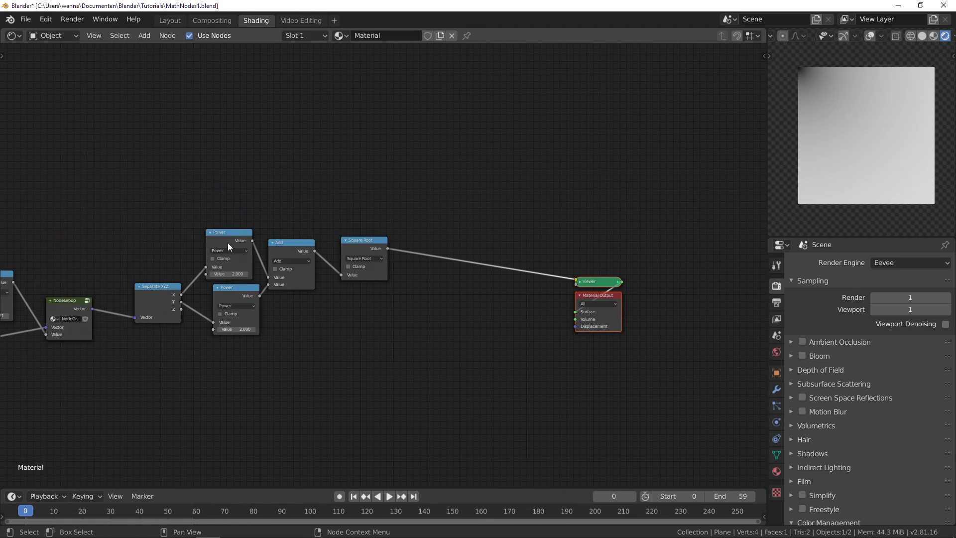
pyautogui.moveTo(228, 245); pyautogui.dragTo(234, 239)
pyautogui.moveTo(255, 229); pyautogui.dragTo(275, 263, button='middle')
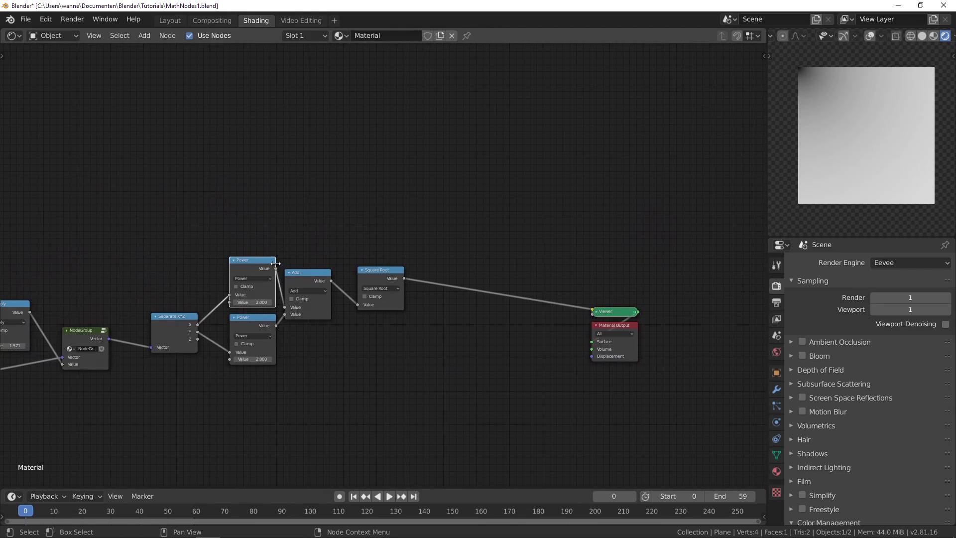
pyautogui.scroll(2, 313, 235)
pyautogui.moveTo(356, 281); pyautogui.dragTo(336, 290)
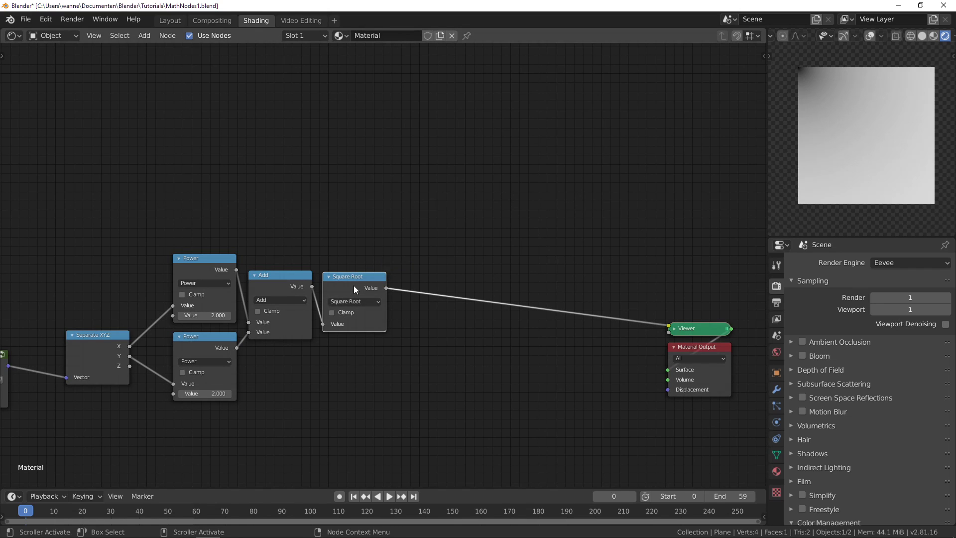
# Add a Value input node feeding a Divide math node placed beside it
pyautogui.hotkey('shift', 'a')
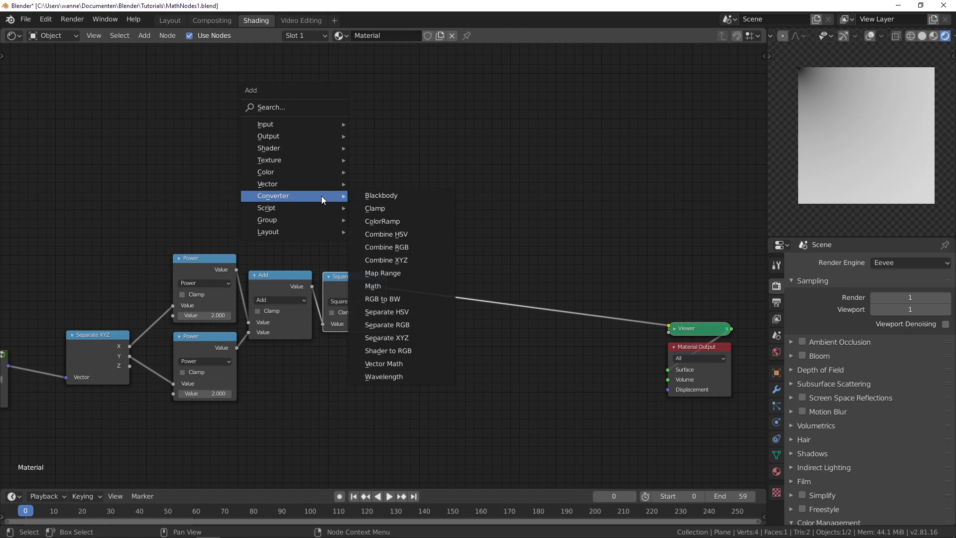
pyautogui.moveTo(305, 127)
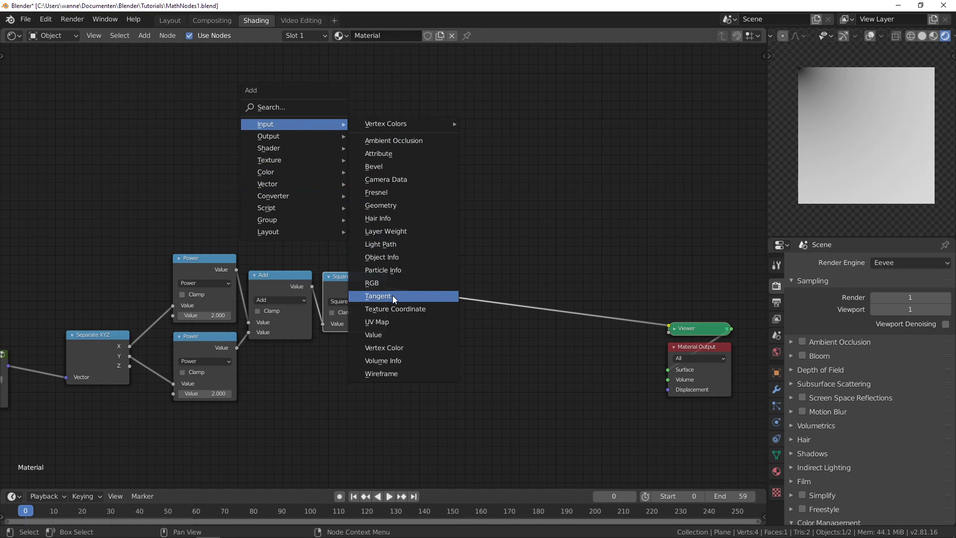
pyautogui.click(388, 335)
pyautogui.click(261, 167)
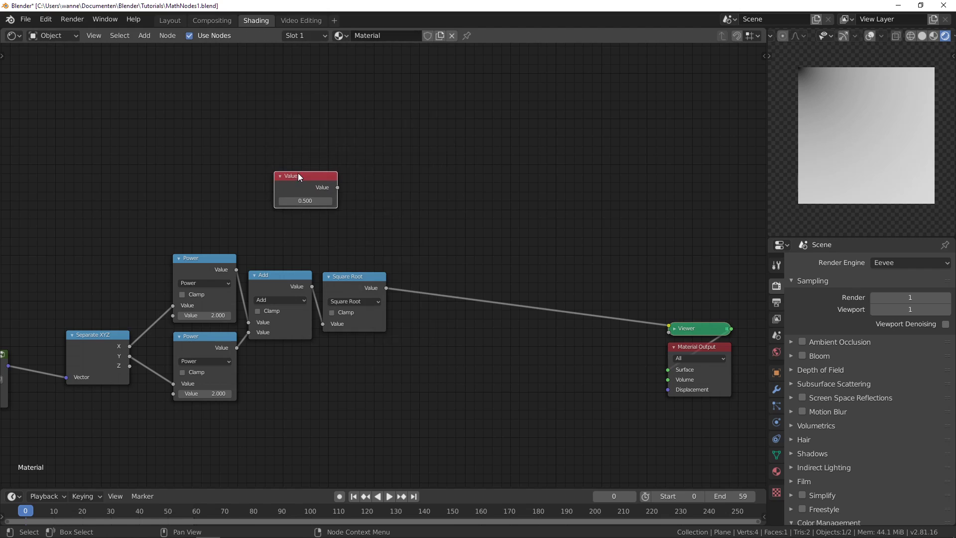
pyautogui.hotkey('shift', 'd')
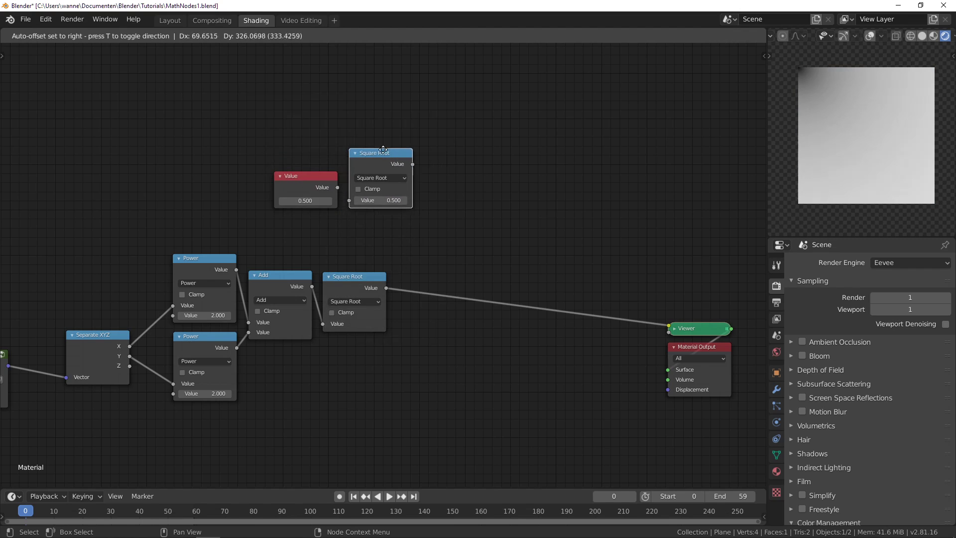
pyautogui.click(390, 140)
pyautogui.click(387, 156)
pyautogui.click(391, 195)
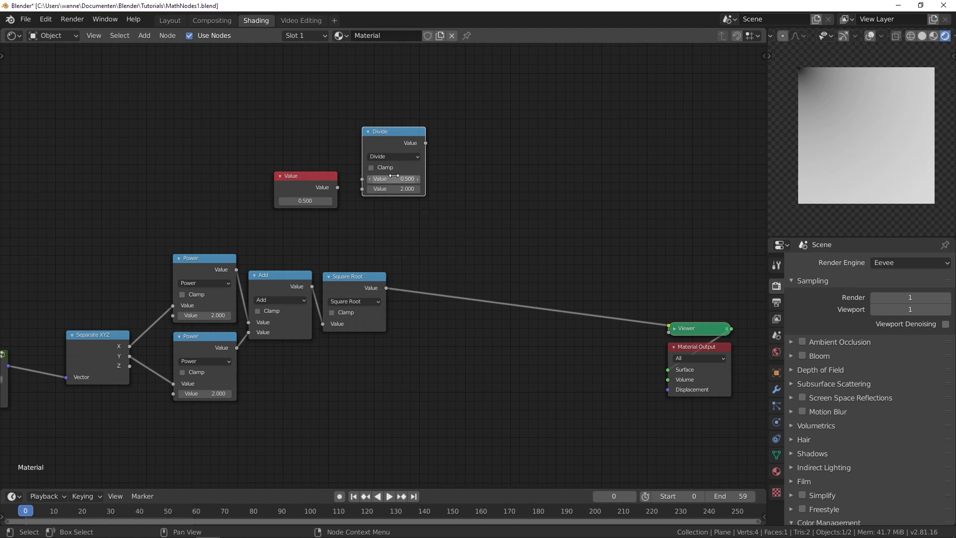
pyautogui.moveTo(337, 187); pyautogui.dragTo(360, 181)
pyautogui.press('g')
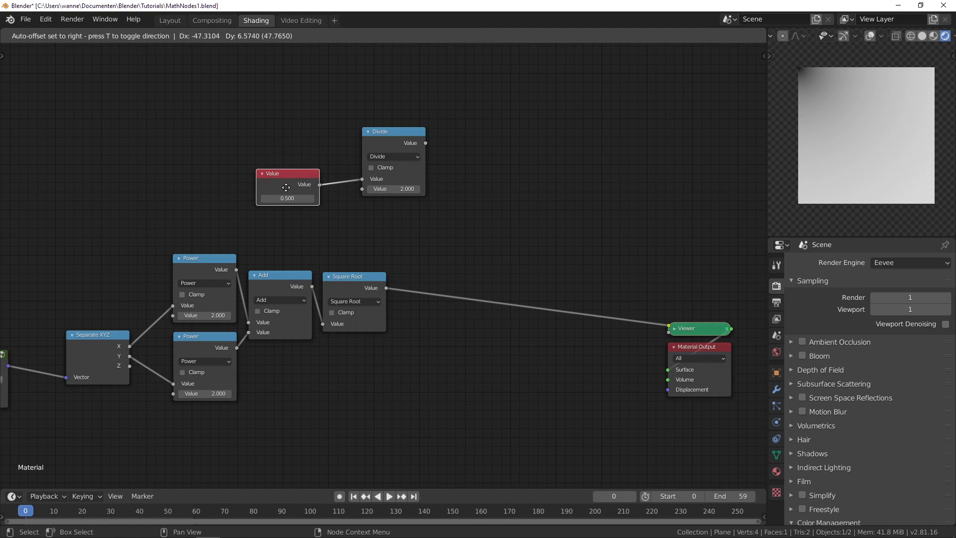
pyautogui.click(282, 171)
pyautogui.moveTo(392, 140); pyautogui.dragTo(368, 153)
pyautogui.click(366, 153)
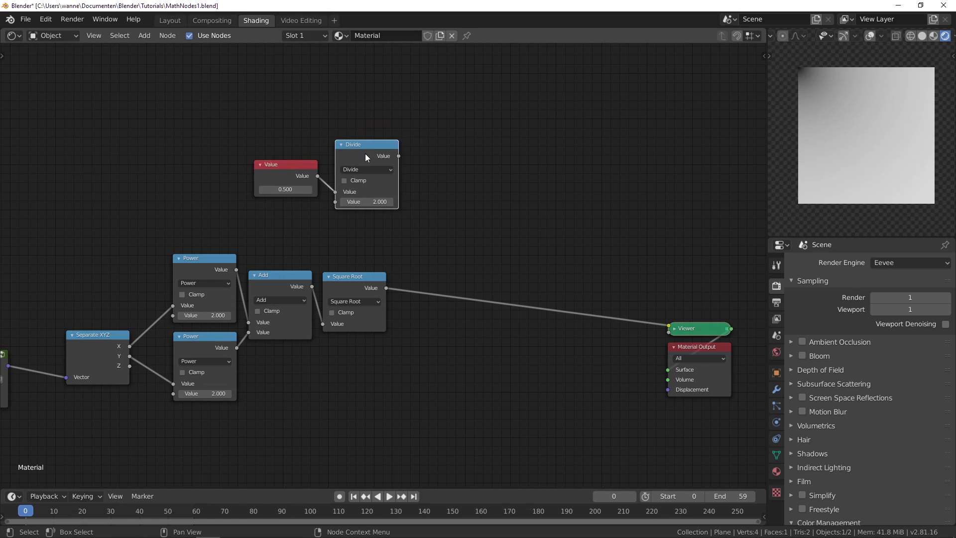
# Create Add and Subtract math nodes, both taking the Divide output
pyautogui.hotkey('shift', 'd')
pyautogui.click(483, 151)
pyautogui.click(483, 155)
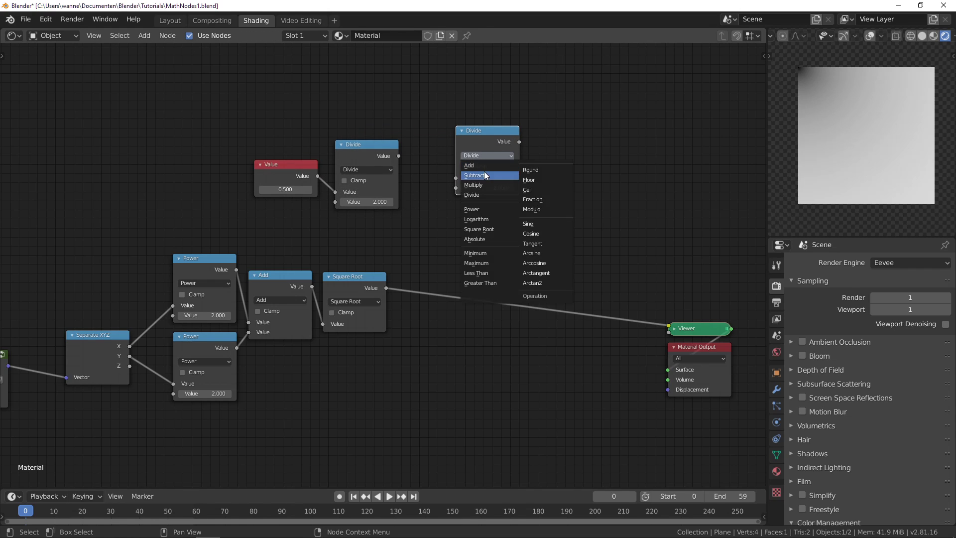
pyautogui.click(481, 143)
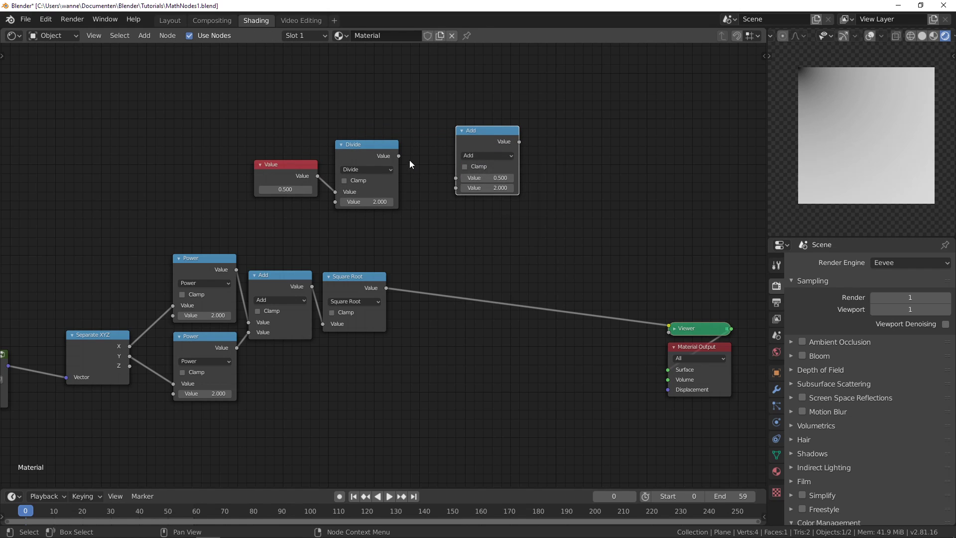
pyautogui.moveTo(398, 156); pyautogui.dragTo(455, 182)
pyautogui.moveTo(474, 138); pyautogui.dragTo(456, 114)
pyautogui.hotkey('shift', 'd')
pyautogui.click(450, 182)
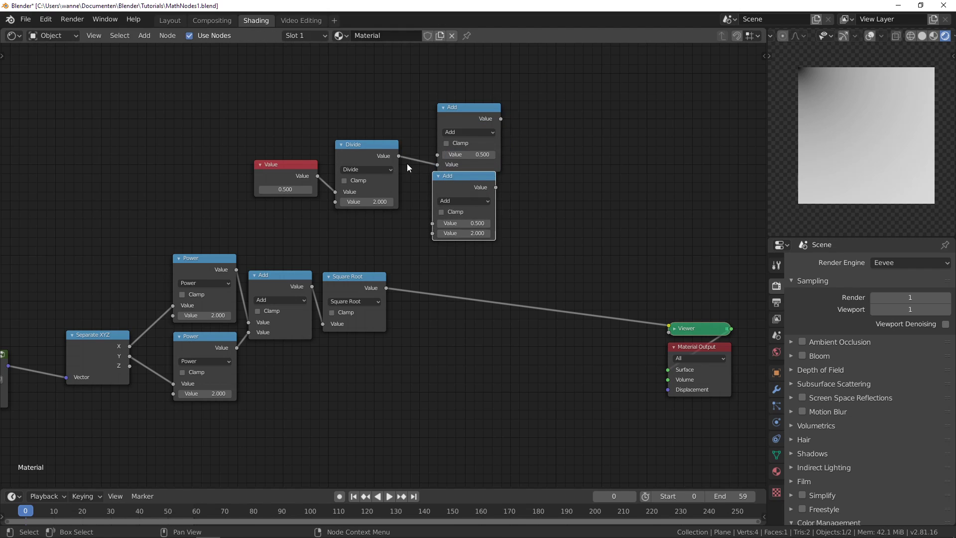
pyautogui.moveTo(396, 157)
pyautogui.mouseDown()
pyautogui.moveTo(431, 229)
pyautogui.moveTo(389, 181)
pyautogui.moveTo(393, 156)
pyautogui.mouseUp()
pyautogui.click(458, 202)
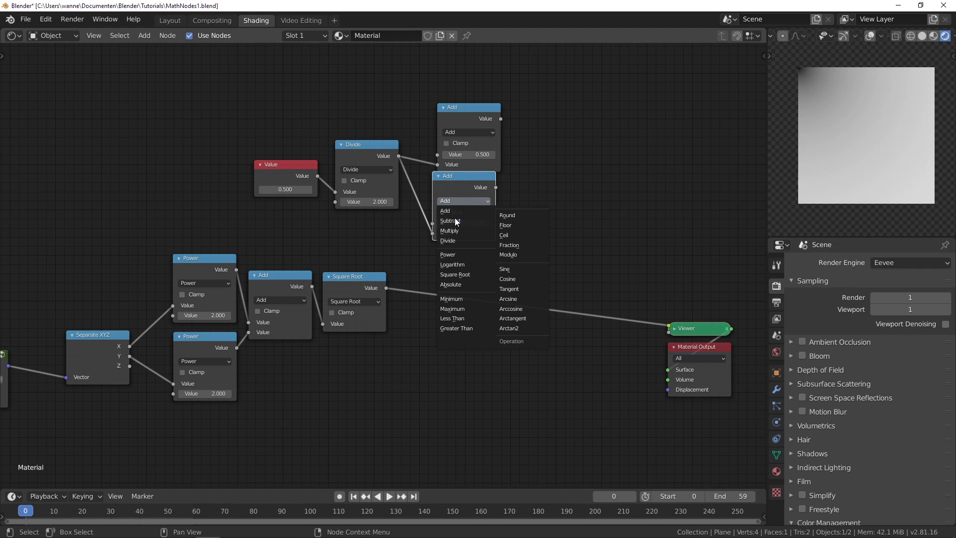
pyautogui.click(450, 220)
pyautogui.moveTo(473, 198); pyautogui.dragTo(476, 205)
# Compare the radial distance against the Add result with a Less Than node and preview it
pyautogui.click(474, 112)
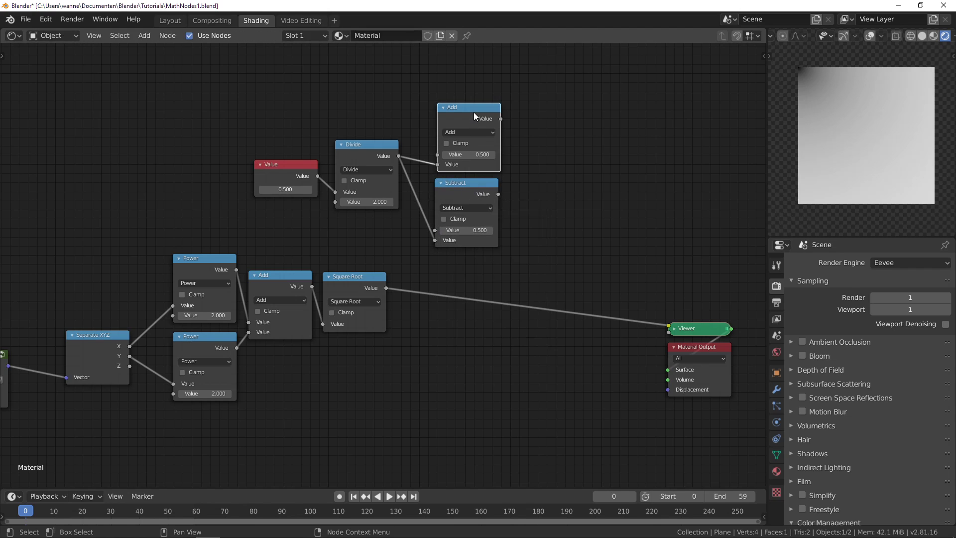
pyautogui.hotkey('shift', 'd')
pyautogui.click(580, 124)
pyautogui.click(577, 132)
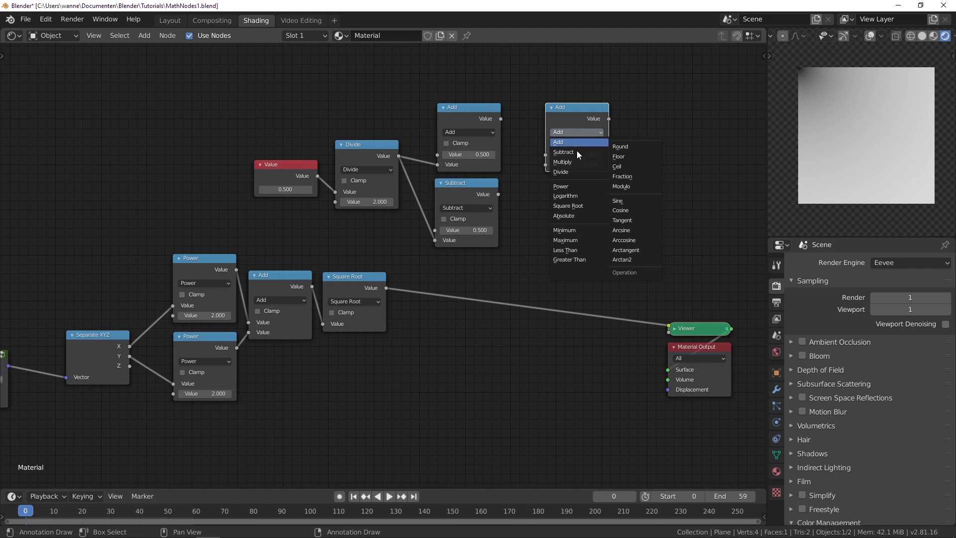
pyautogui.click(571, 253)
pyautogui.moveTo(497, 119); pyautogui.dragTo(546, 164)
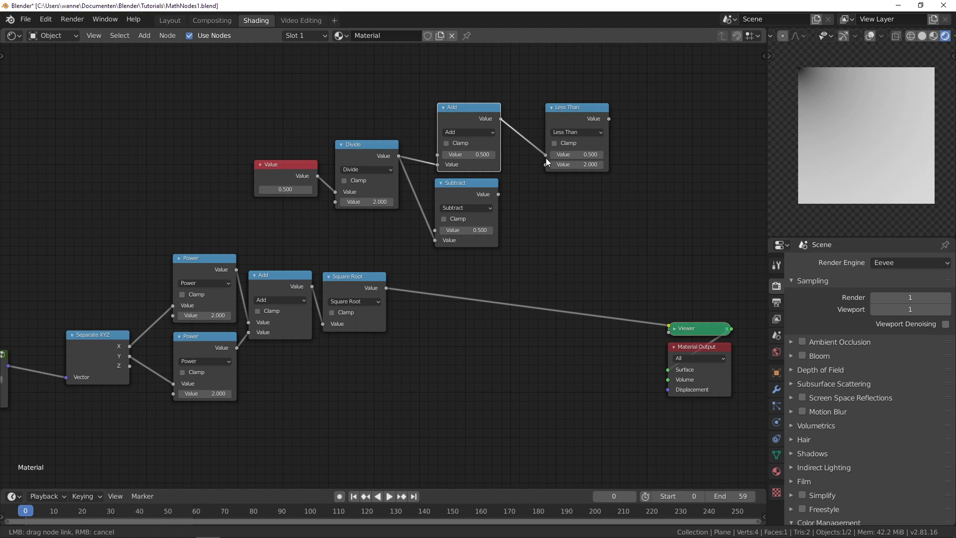
pyautogui.moveTo(545, 157); pyautogui.dragTo(386, 289)
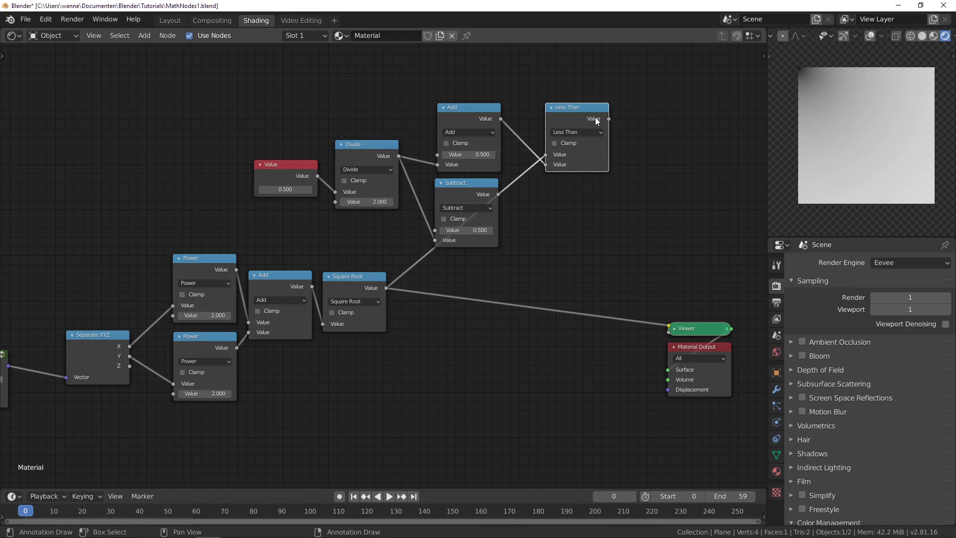
pyautogui.keyDown('ctrl'); pyautogui.keyDown('shift'); pyautogui.click(575, 115); pyautogui.keyUp('shift'); pyautogui.keyUp('ctrl')
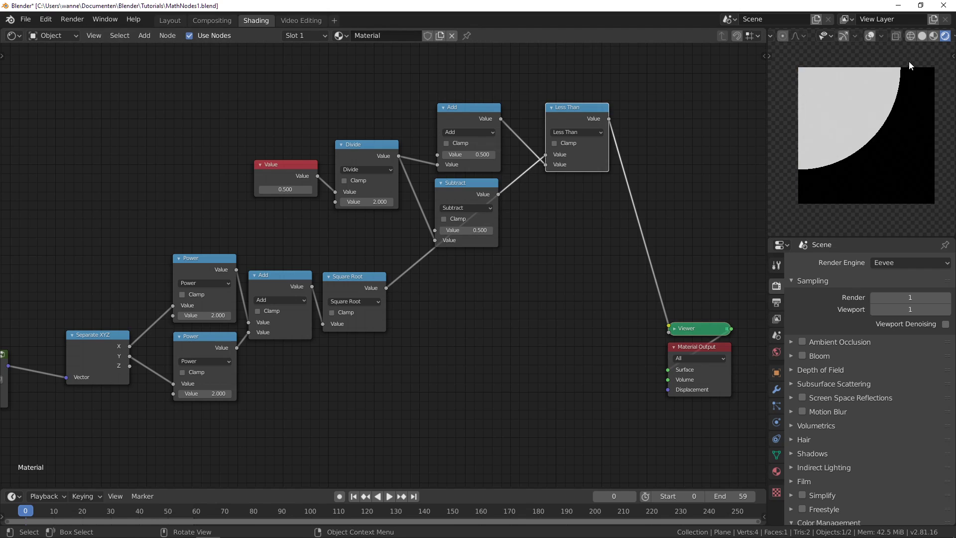
# Duplicate the Less Than node, feed it the distance and Subtract result, and preview it
pyautogui.hotkey('shift', 'd')
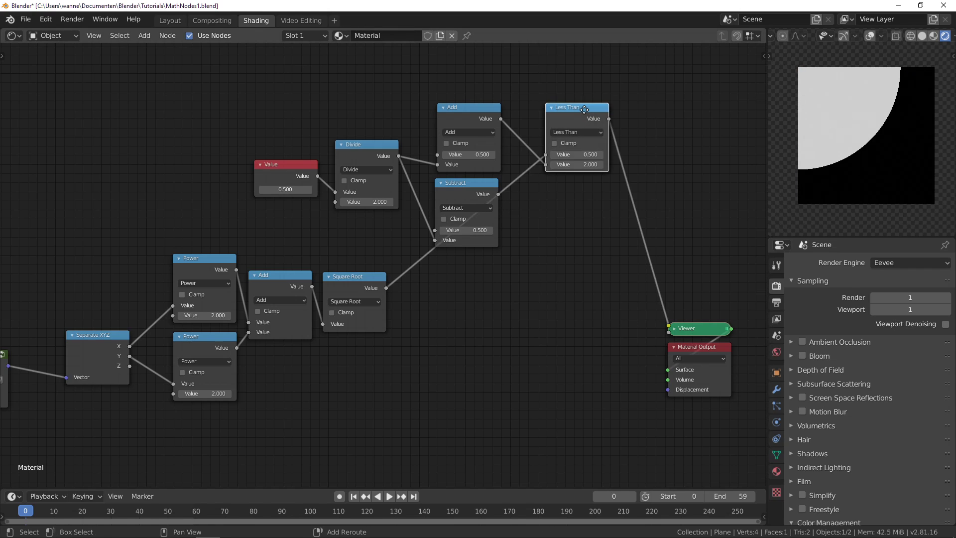
pyautogui.click(567, 194)
pyautogui.click(496, 197)
pyautogui.moveTo(497, 195); pyautogui.dragTo(528, 248)
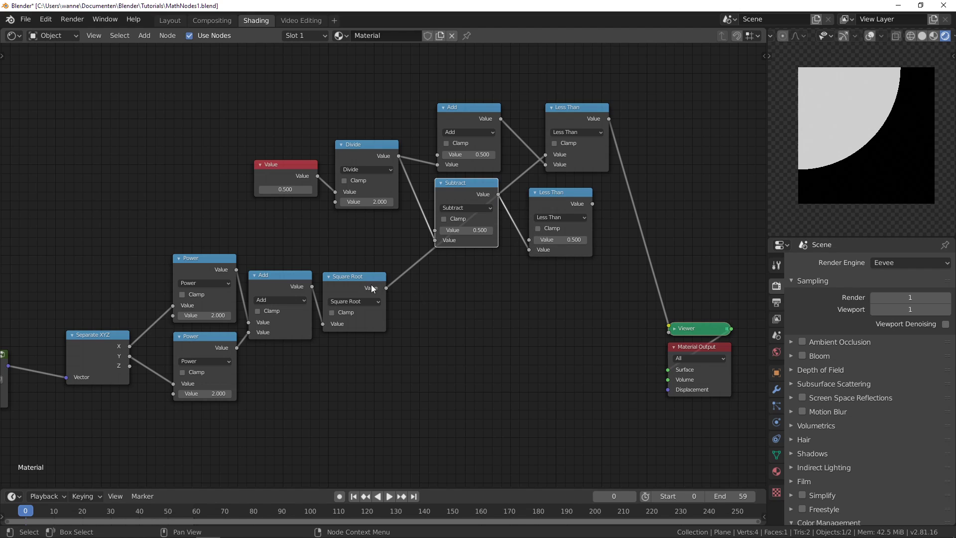
pyautogui.moveTo(386, 288); pyautogui.dragTo(529, 239)
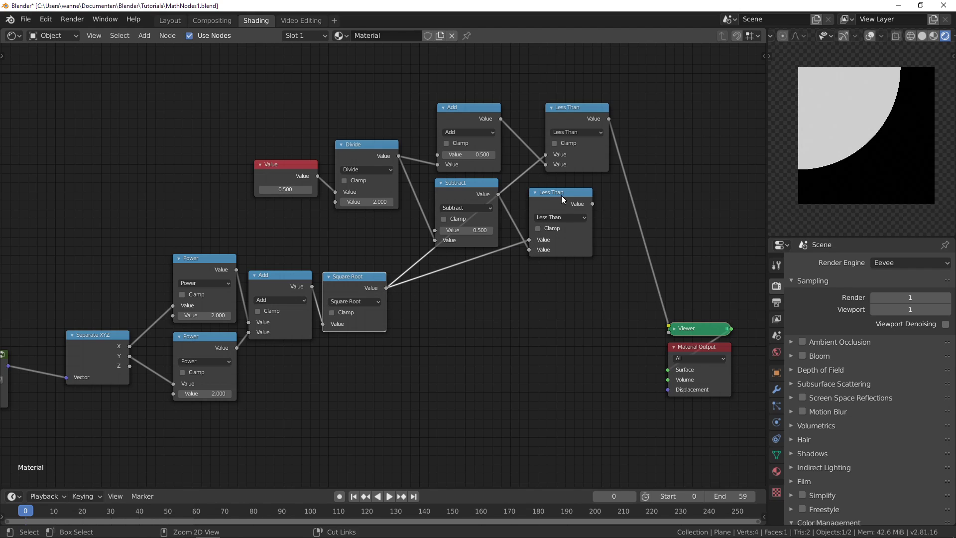
pyautogui.keyDown('ctrl'); pyautogui.keyDown('shift'); pyautogui.click(562, 195); pyautogui.keyUp('shift'); pyautogui.keyUp('ctrl')
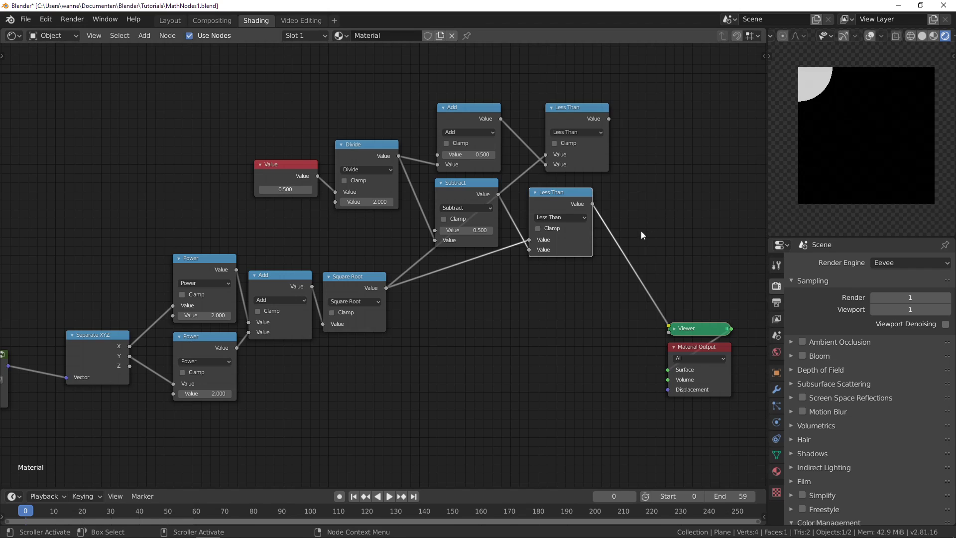
pyautogui.keyDown('ctrl'); pyautogui.hscroll(10, 498, 319); pyautogui.keyUp('ctrl')
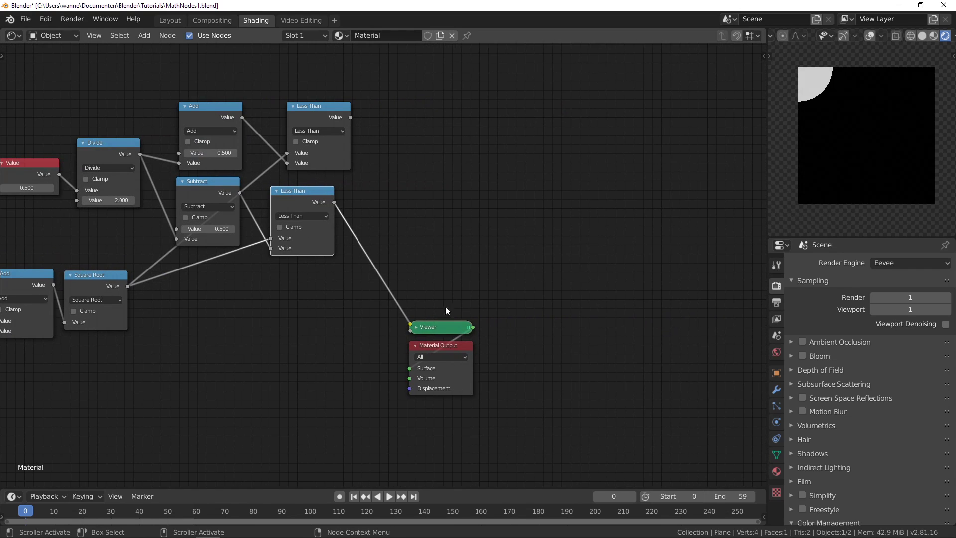
pyautogui.moveTo(417, 269); pyautogui.dragTo(471, 411)
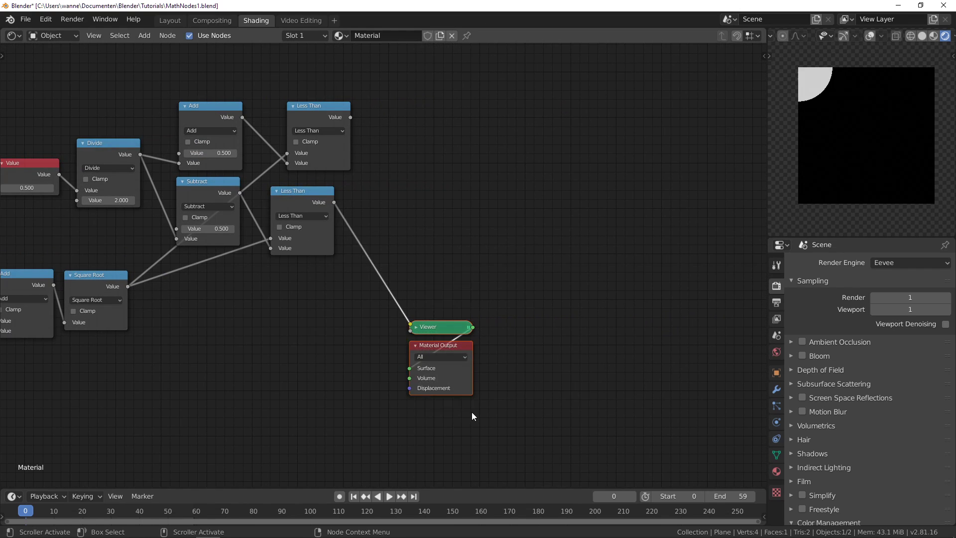
pyautogui.press('g')
pyautogui.click(637, 362)
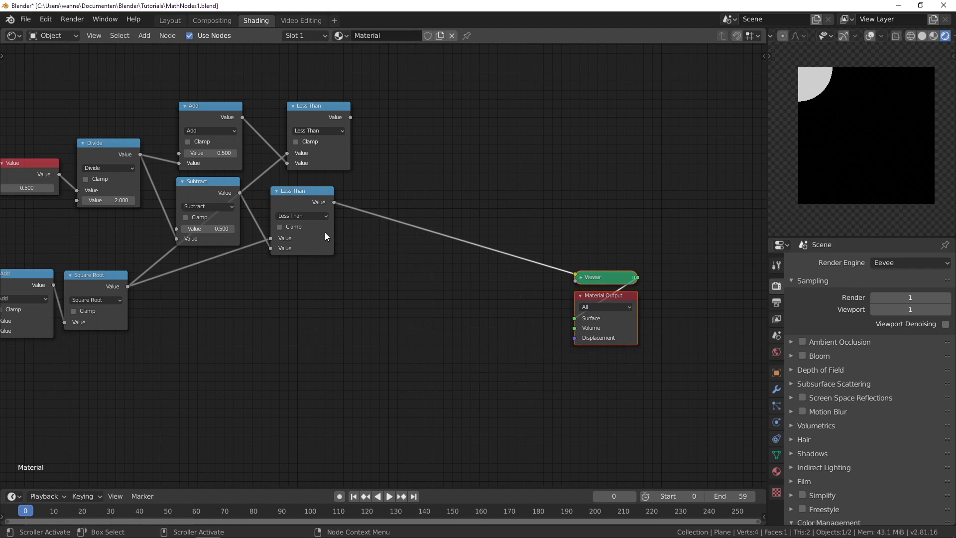
# Combine both Less Than results in a Multiply node
pyautogui.click(305, 200)
pyautogui.hotkey('shift', 'd')
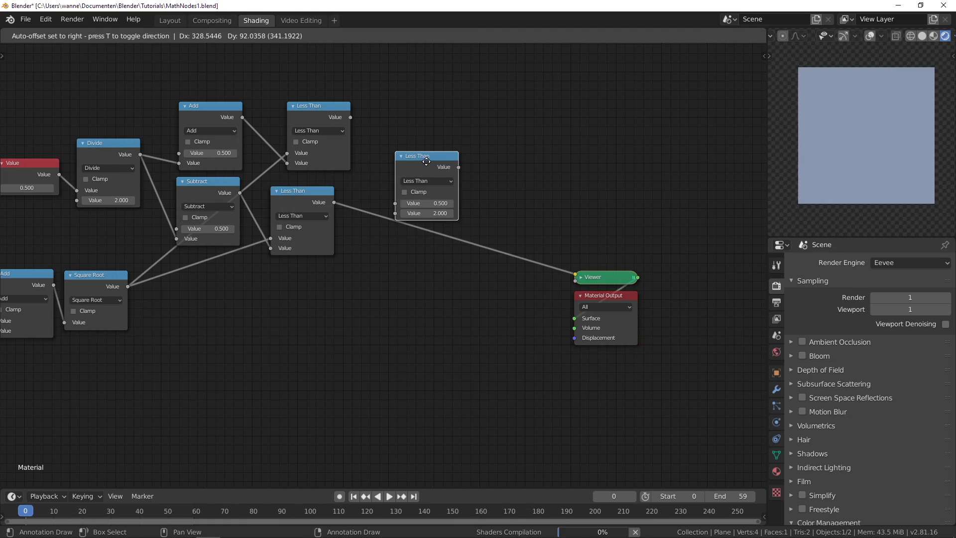
pyautogui.click(427, 162)
pyautogui.moveTo(314, 202); pyautogui.dragTo(335, 203)
pyautogui.click(410, 158)
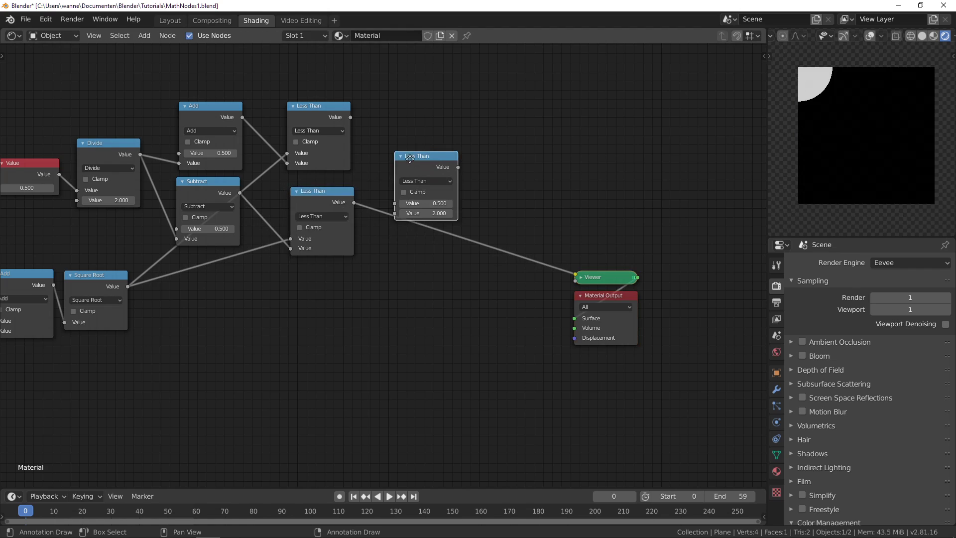
pyautogui.moveTo(410, 158); pyautogui.dragTo(418, 136)
pyautogui.moveTo(350, 117); pyautogui.dragTo(403, 181)
pyautogui.moveTo(356, 200); pyautogui.dragTo(403, 191)
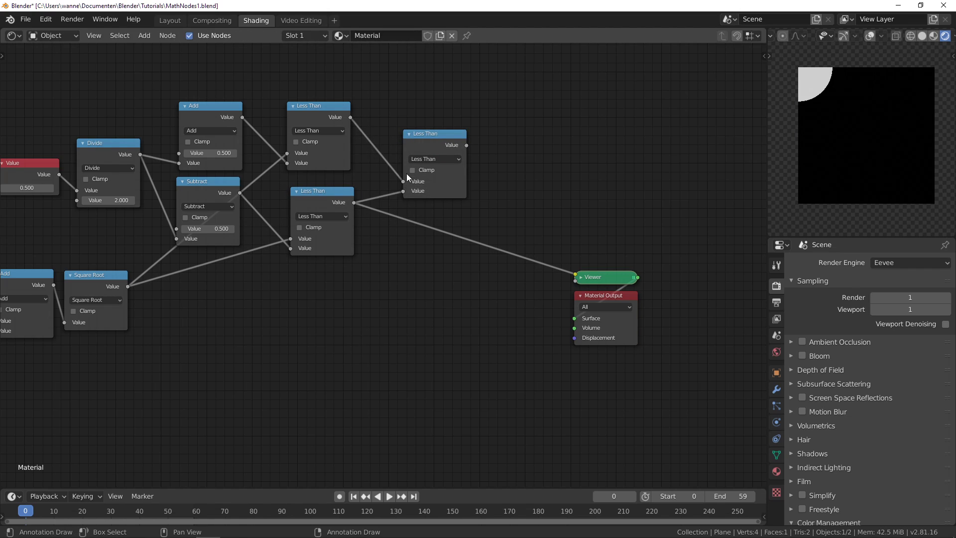
pyautogui.click(429, 159)
pyautogui.click(425, 187)
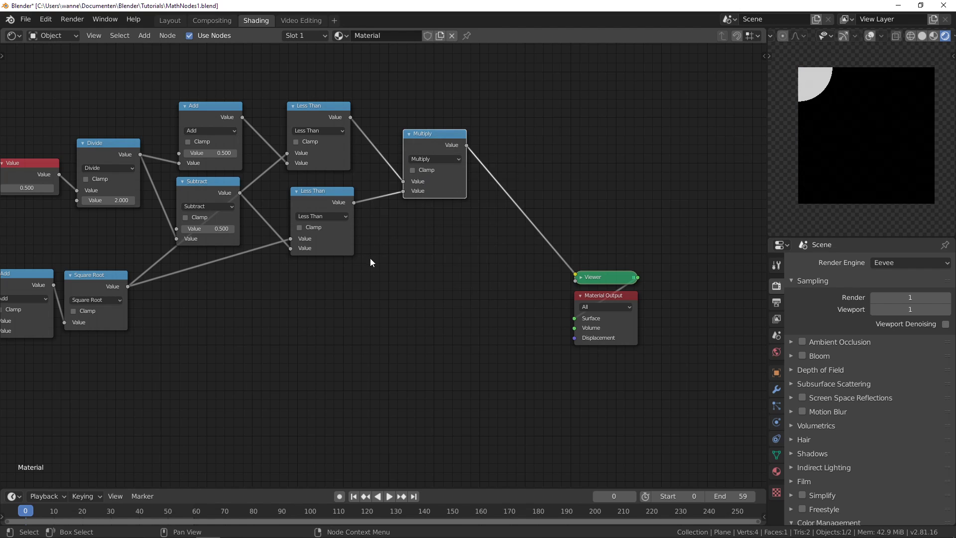
# Switch the lower test to Greater Than and adjust the Value to set the ring width
pyautogui.moveTo(370, 258); pyautogui.dragTo(405, 271, button='middle')
pyautogui.moveTo(357, 219); pyautogui.dragTo(371, 224)
pyautogui.click(364, 243)
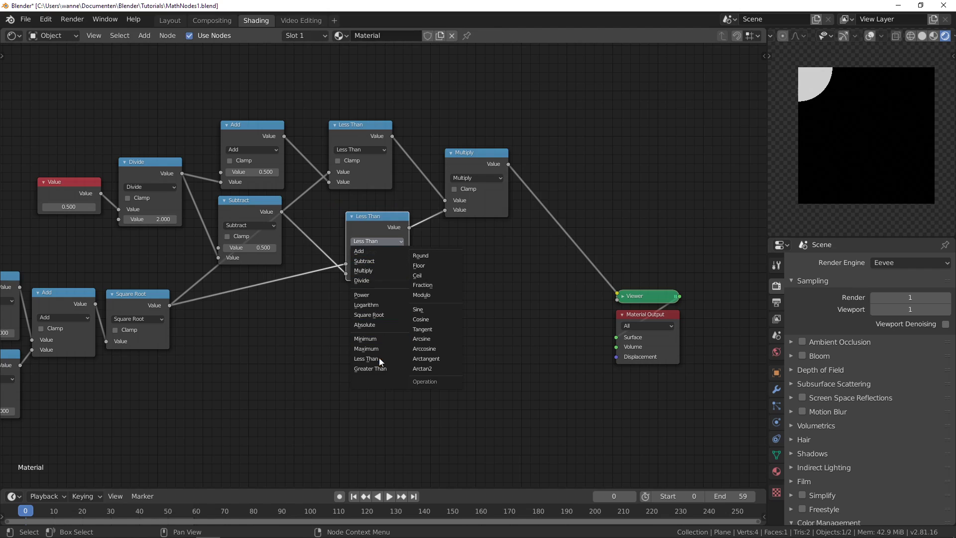
pyautogui.click(376, 369)
pyautogui.moveTo(389, 330); pyautogui.dragTo(406, 358, button='middle')
pyautogui.moveTo(86, 236); pyautogui.dragTo(98, 236)
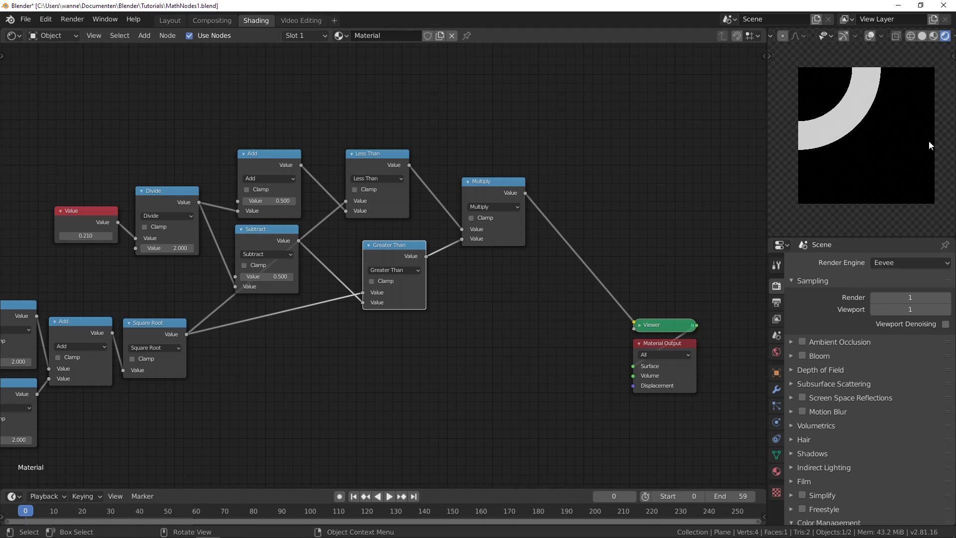
pyautogui.keyDown('ctrl'); pyautogui.hscroll(-5, 375, 417); pyautogui.keyUp('ctrl')
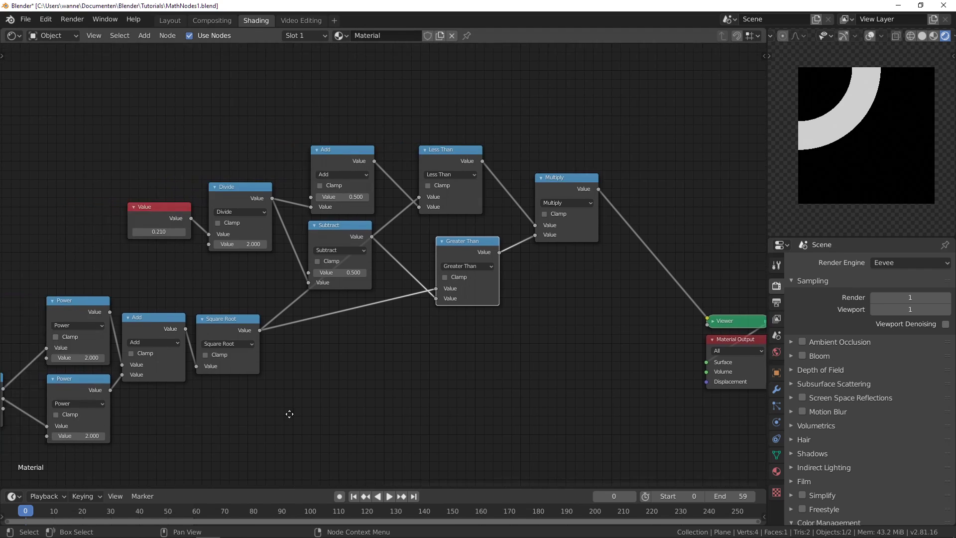
# Lower the Value to 0.060 to thin the quarter-circle ring
pyautogui.moveTo(212, 204); pyautogui.dragTo(192, 204)
pyautogui.scroll(-1, 433, 330)
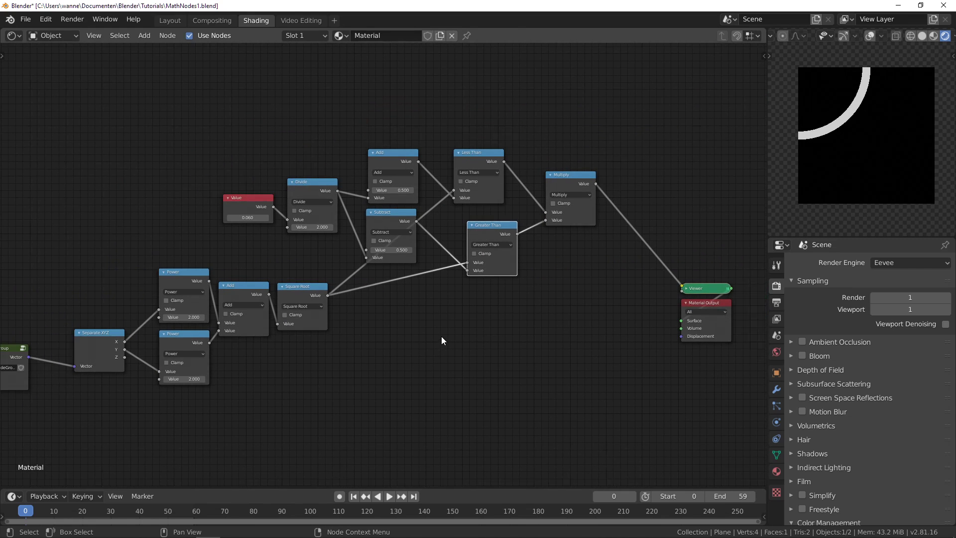
pyautogui.moveTo(418, 368); pyautogui.dragTo(444, 338, button='middle')
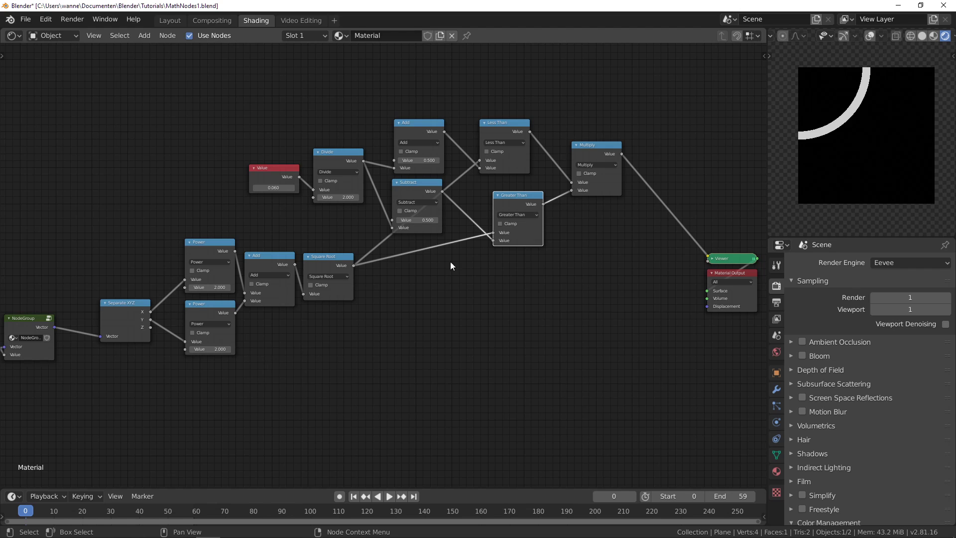
pyautogui.click(153, 210)
pyautogui.click(34, 322)
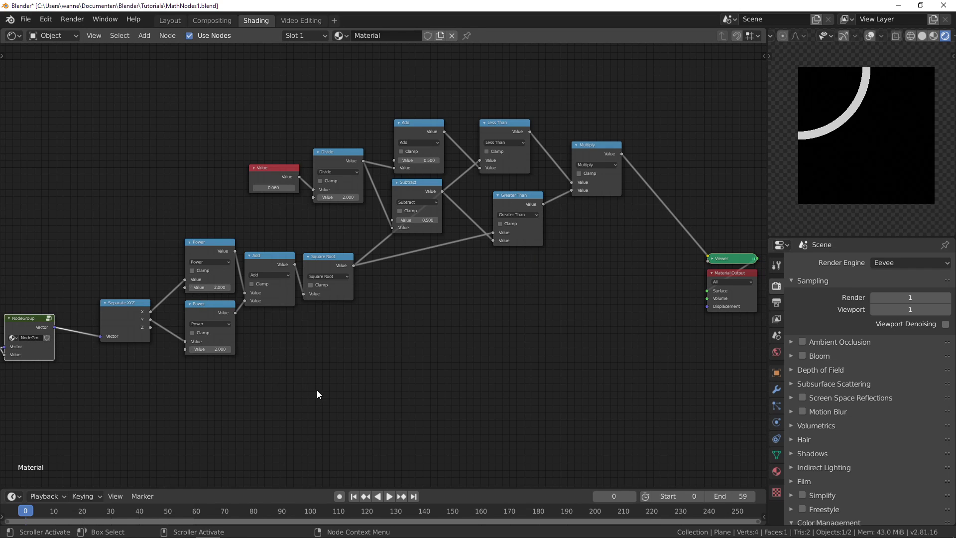
pyautogui.moveTo(42, 252); pyautogui.dragTo(56, 236, button='middle')
# Duplicate the arc node chain, delete the copied Value and feed the original Value into the copy
pyautogui.moveTo(123, 147); pyautogui.dragTo(622, 398)
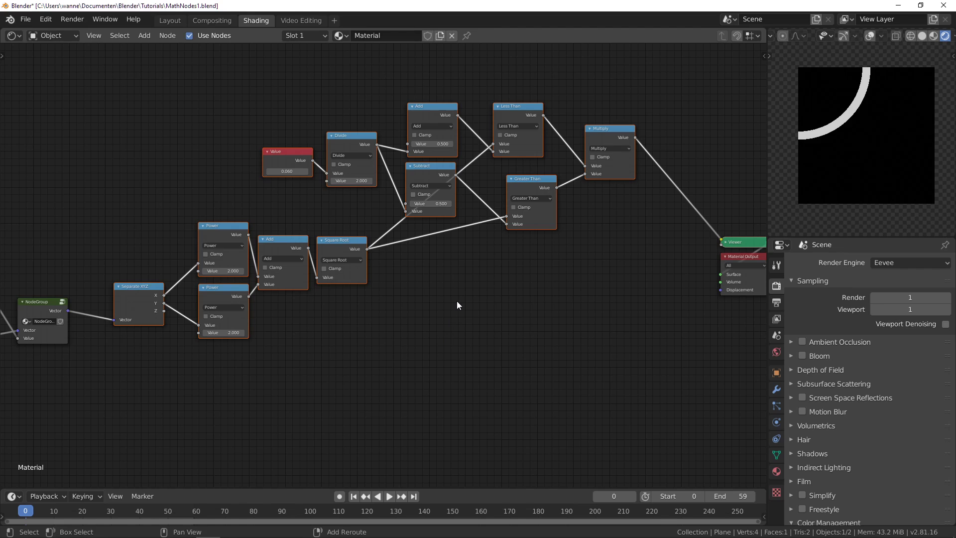
pyautogui.hotkey('shift', 'd')
pyautogui.click(504, 446)
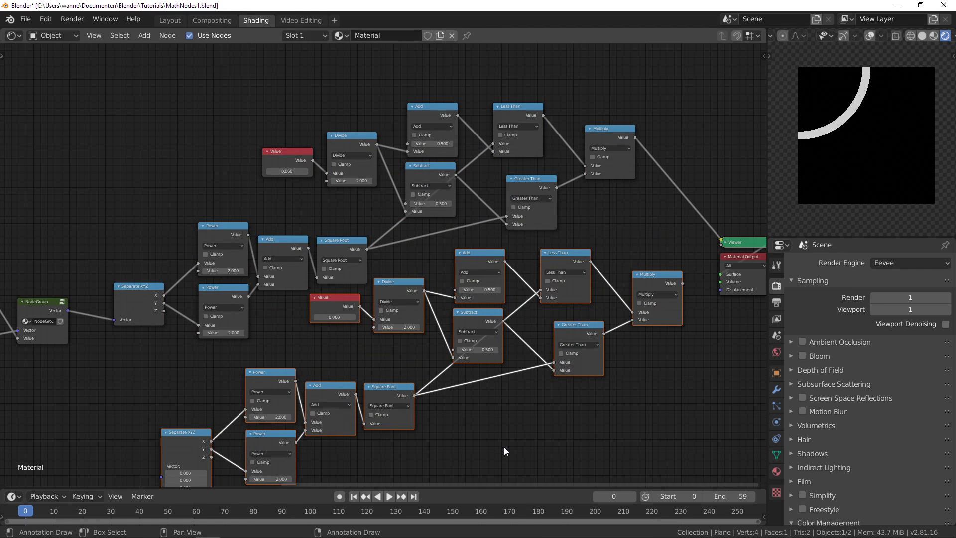
pyautogui.click(340, 298)
pyautogui.press('x')
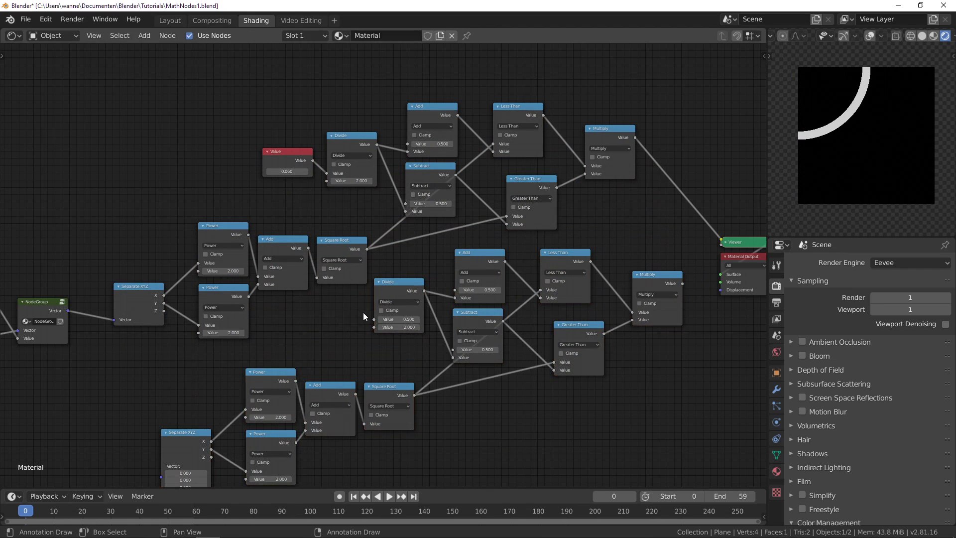
pyautogui.moveTo(373, 319); pyautogui.dragTo(260, 162)
# Move the output nodes right and merge both arcs through a Maximum node into the Viewer
pyautogui.moveTo(276, 324); pyautogui.dragTo(22, 268, button='middle')
pyautogui.moveTo(439, 149); pyautogui.dragTo(524, 259)
pyautogui.press('g')
pyautogui.click(660, 252)
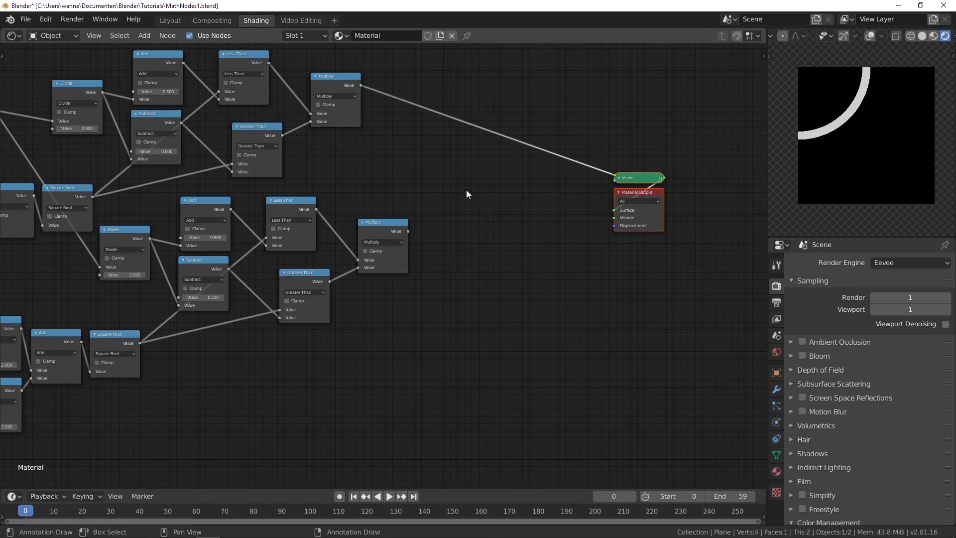
pyautogui.click(376, 229)
pyautogui.hotkey('shift', 'd')
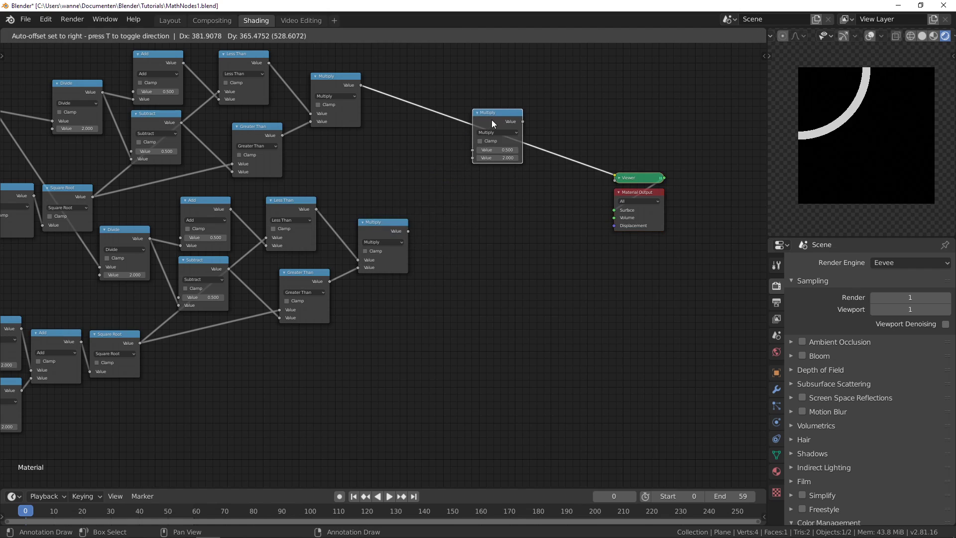
pyautogui.click(491, 120)
pyautogui.click(497, 133)
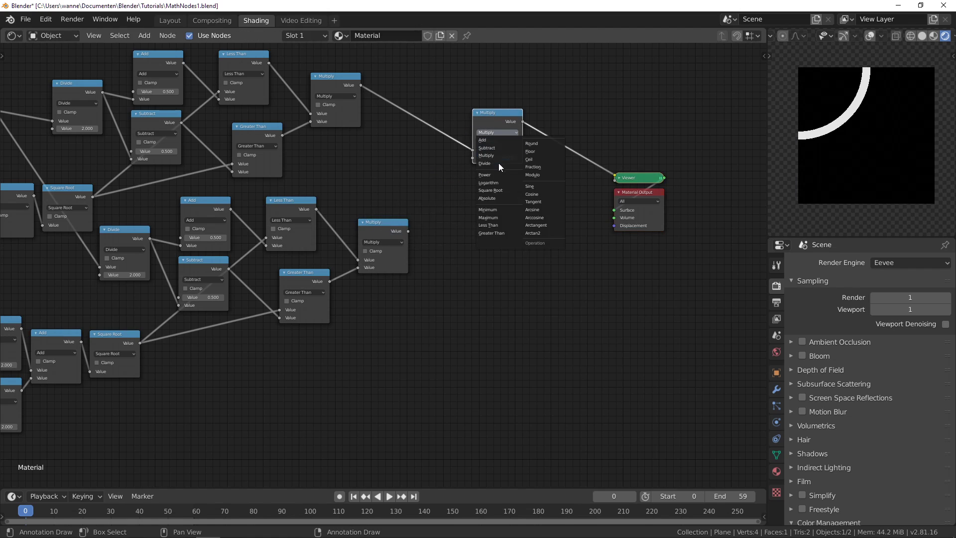
pyautogui.click(497, 217)
pyautogui.moveTo(408, 232); pyautogui.dragTo(476, 158)
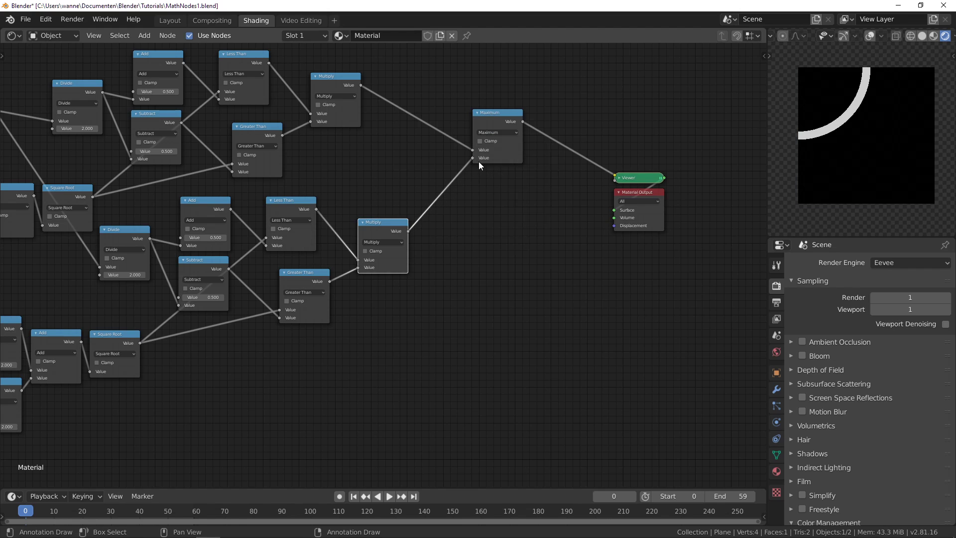
# Duplicate the NodeGroup node and place the copy beside the lower Separate XYZ
pyautogui.moveTo(264, 366); pyautogui.dragTo(438, 387, button='middle')
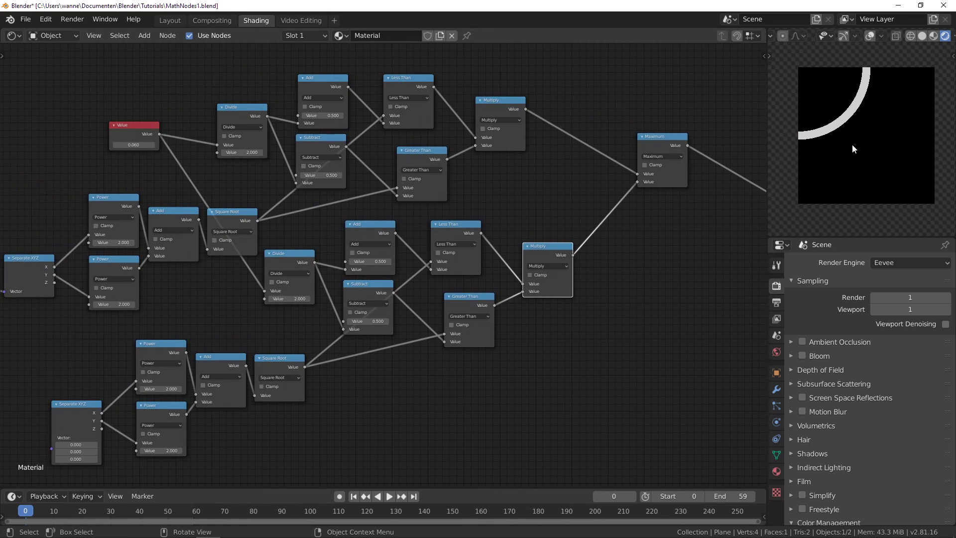
pyautogui.moveTo(265, 414); pyautogui.dragTo(527, 329, button='middle')
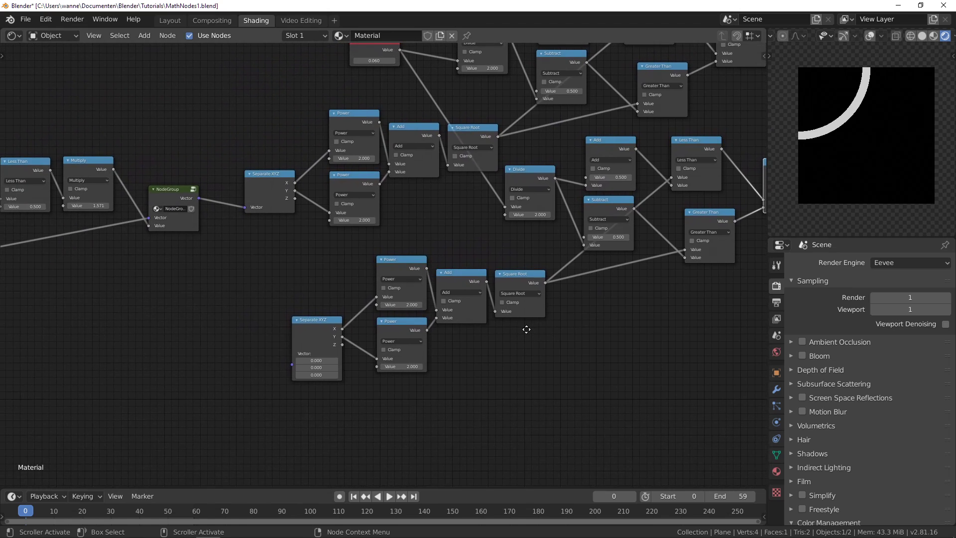
pyautogui.moveTo(310, 334); pyautogui.dragTo(232, 331)
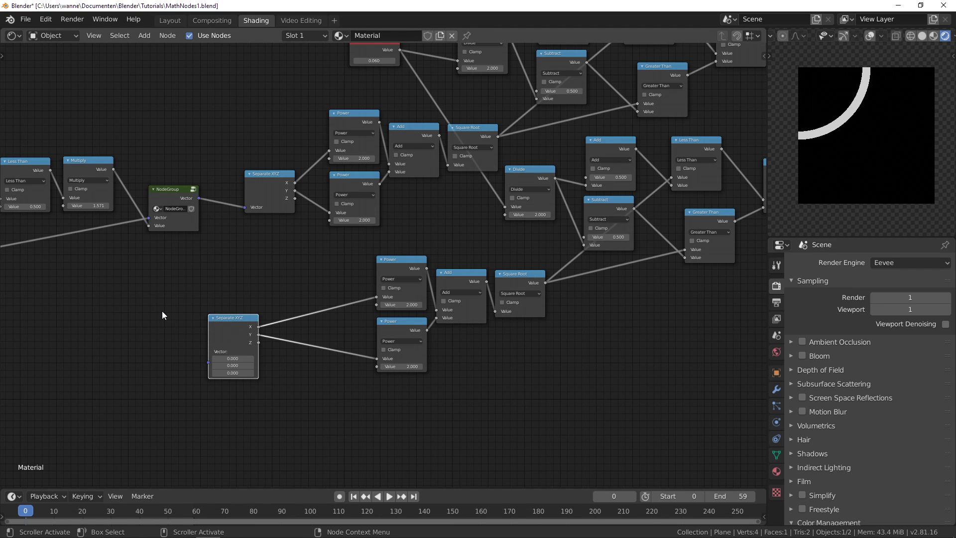
pyautogui.moveTo(162, 315)
pyautogui.mouseDown(button='middle')
pyautogui.moveTo(307, 281)
pyautogui.moveTo(152, 305)
pyautogui.mouseUp(button='middle')
pyautogui.scroll(3, 356, 286)
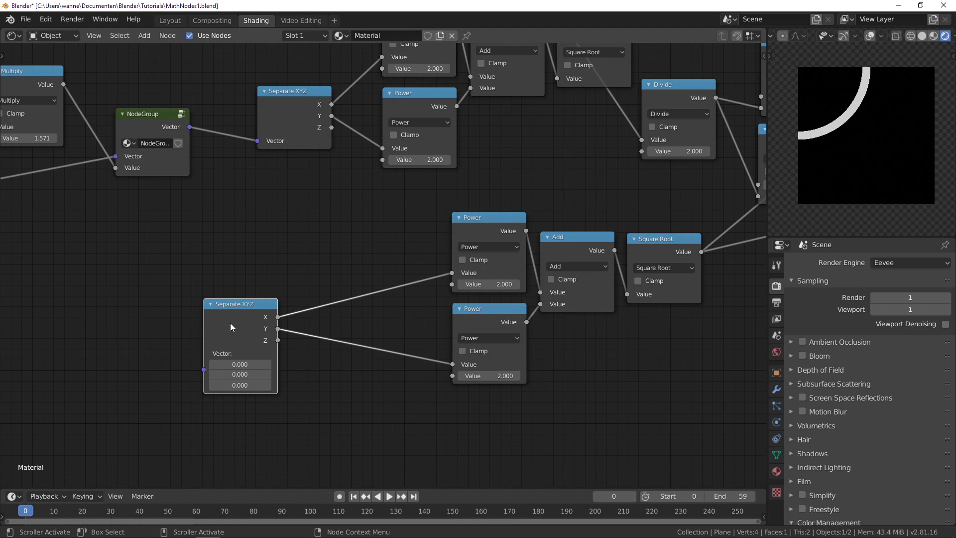
pyautogui.moveTo(180, 298); pyautogui.dragTo(360, 363, button='middle')
pyautogui.click(331, 180)
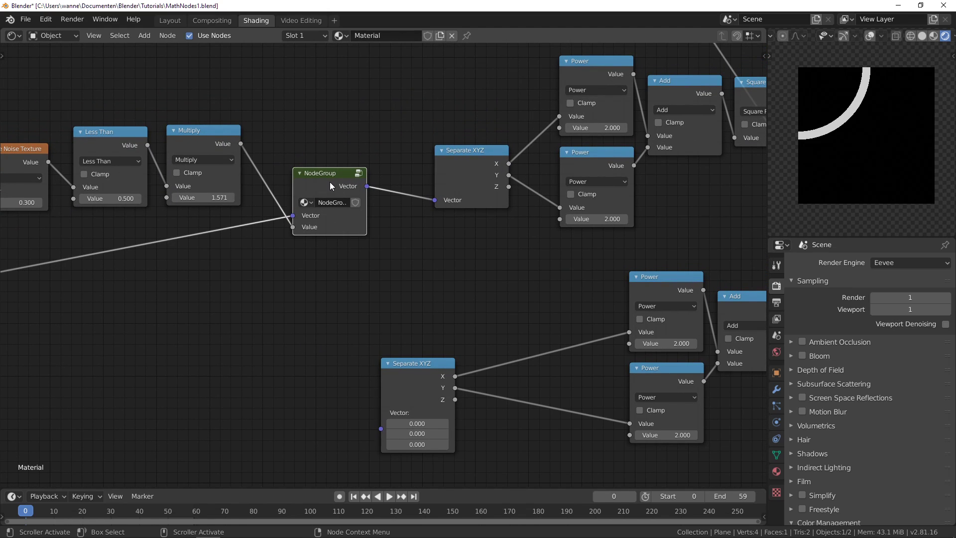
pyautogui.hotkey('shift', 'd')
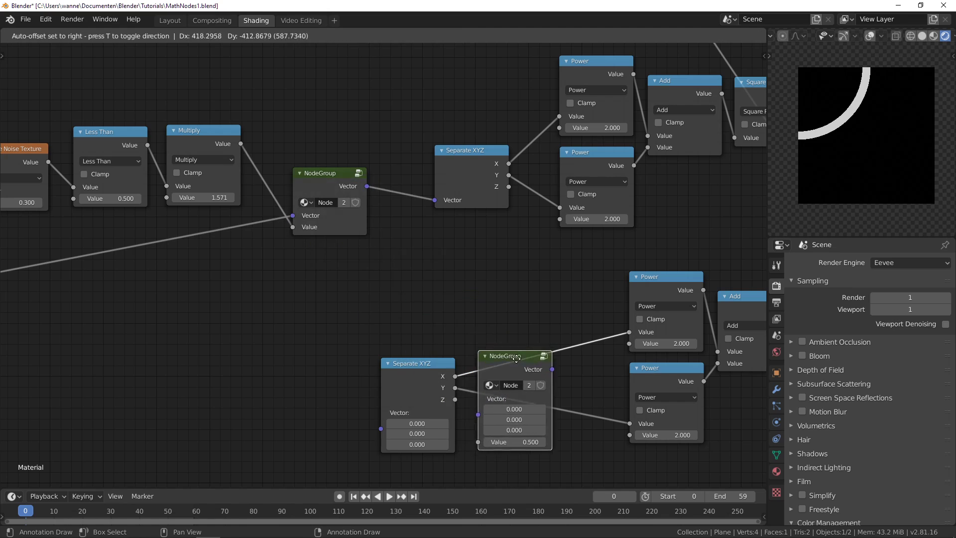
pyautogui.click(321, 355)
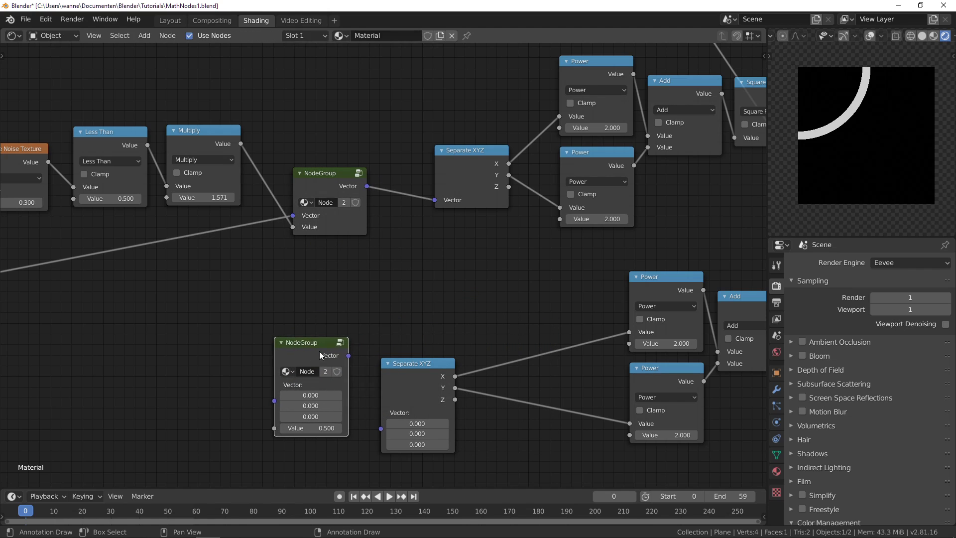
# Wire the copy into the lower Separate XYZ, feed it the upper NodeGroup's Vector, and set Value to pi (3.142)
pyautogui.moveTo(397, 369); pyautogui.dragTo(438, 313)
pyautogui.moveTo(349, 355); pyautogui.dragTo(429, 372)
pyautogui.moveTo(308, 343); pyautogui.dragTo(380, 263)
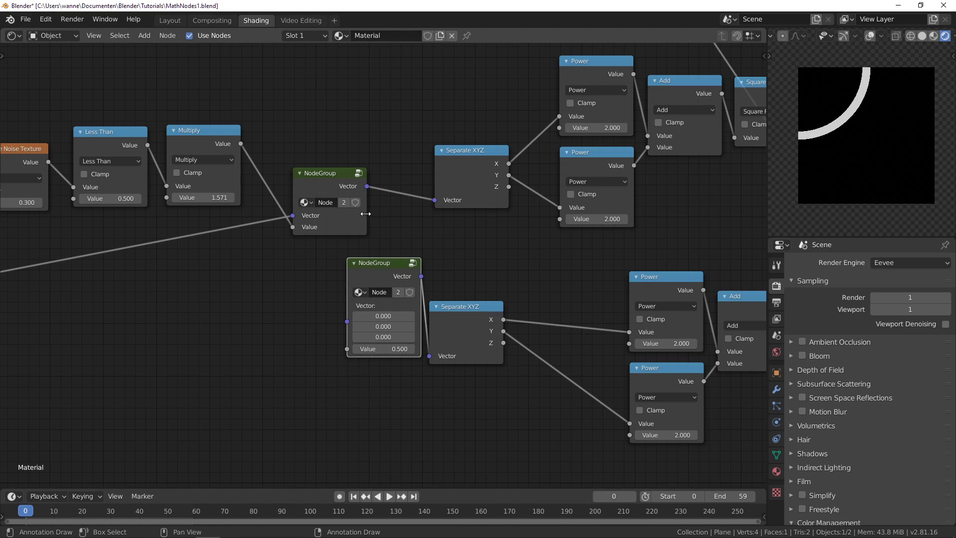
pyautogui.moveTo(367, 186); pyautogui.dragTo(348, 321)
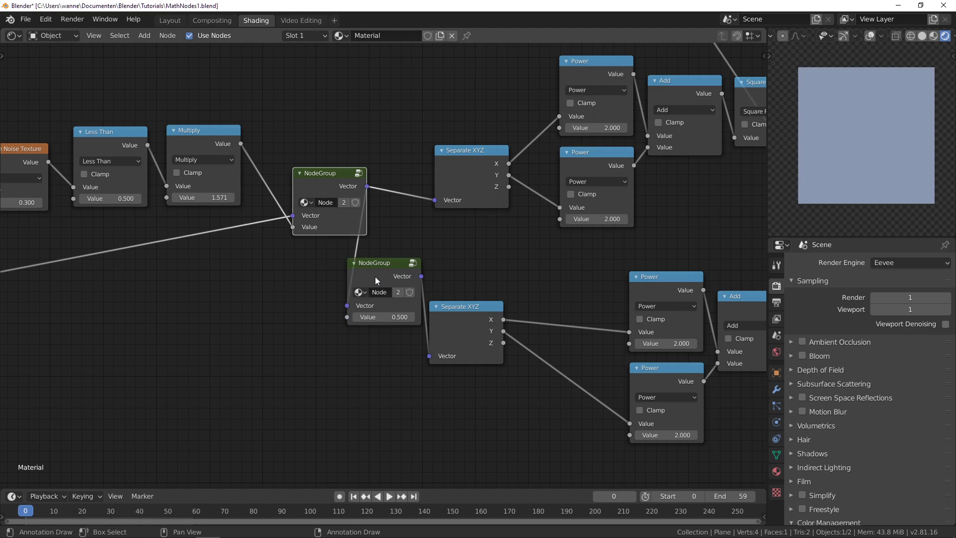
pyautogui.click(377, 318)
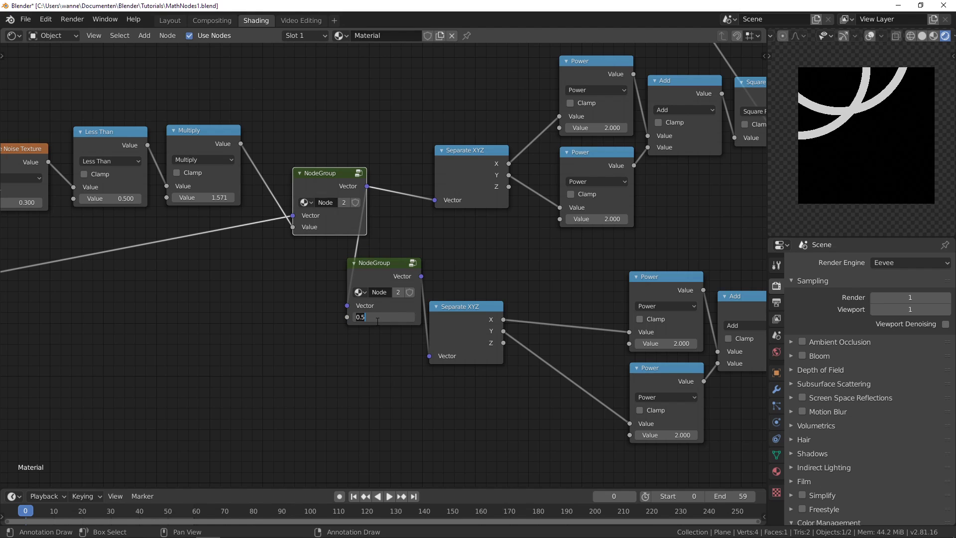
pyautogui.write('pi')
pyautogui.press('Return')
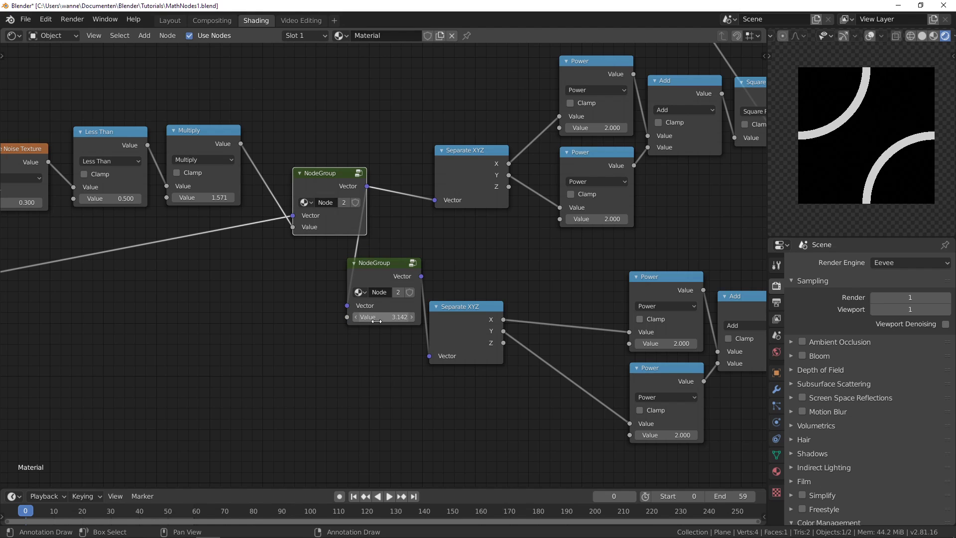
pyautogui.scroll(-4, 880, 135)
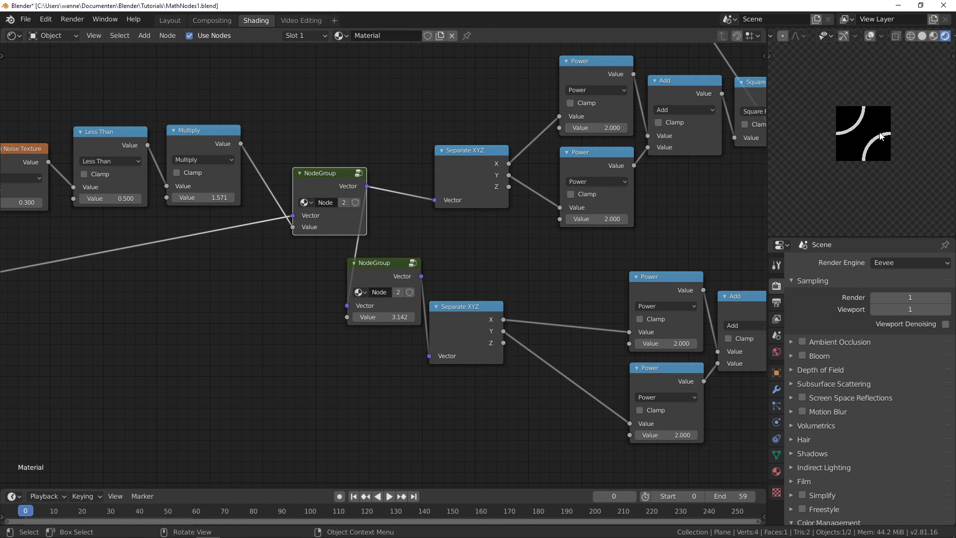
# Select the upper Separate XYZ, the upper arc's math nodes and the 0.060 Value node
pyautogui.scroll(-1, 546, 273)
pyautogui.moveTo(546, 272); pyautogui.dragTo(205, 265, button='middle')
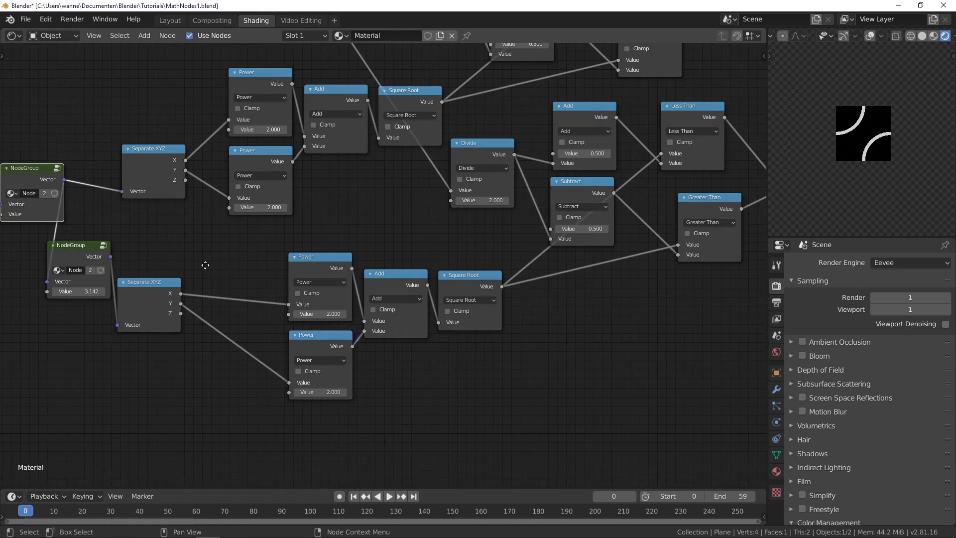
pyautogui.scroll(-3, 205, 265)
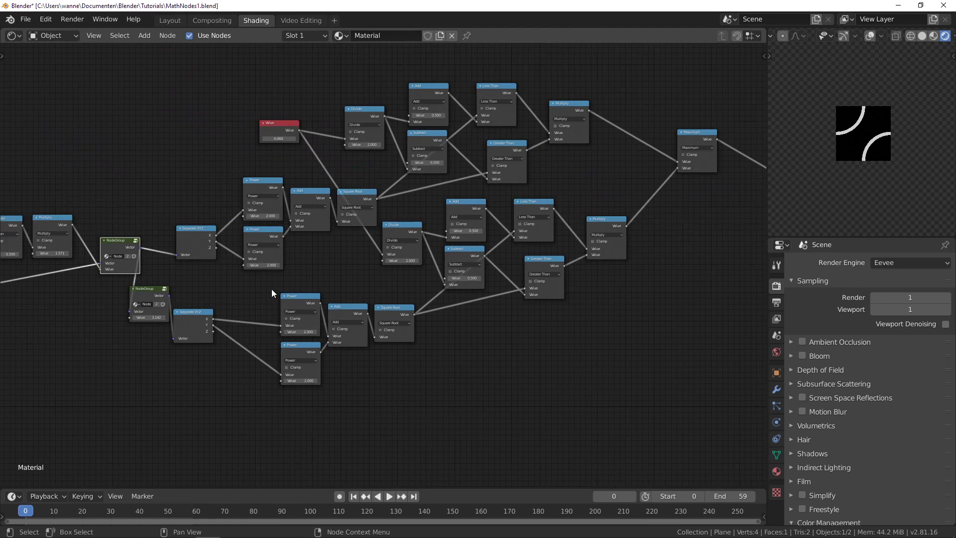
pyautogui.click(203, 243)
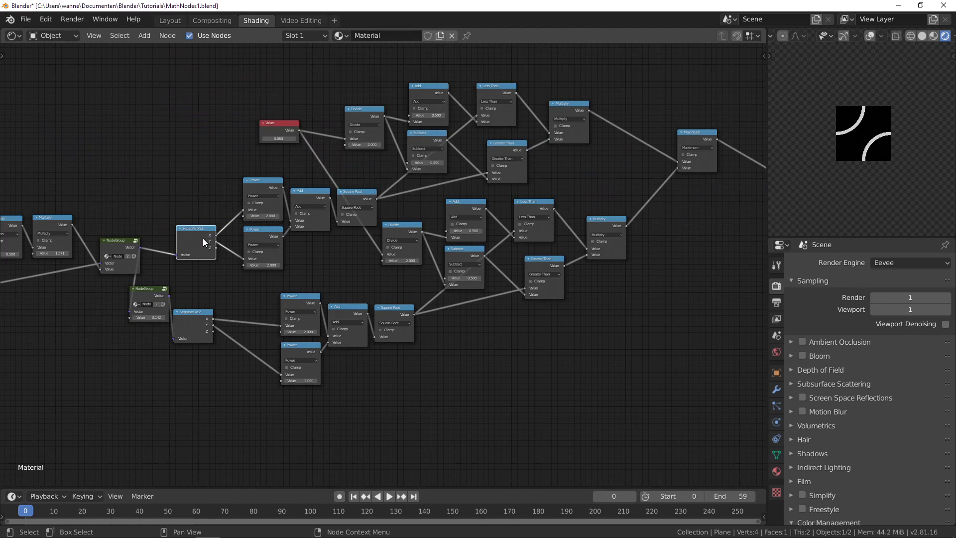
pyautogui.press('c')
pyautogui.moveTo(206, 238)
pyautogui.mouseDown()
pyautogui.moveTo(350, 191)
pyautogui.moveTo(389, 125)
pyautogui.moveTo(671, 119)
pyautogui.mouseUp()
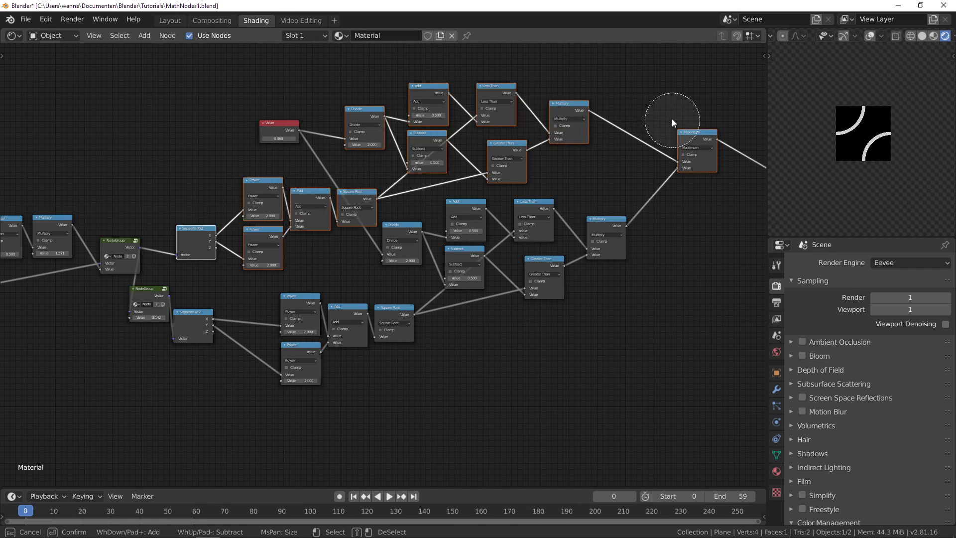
pyautogui.moveTo(330, 126); pyautogui.dragTo(288, 124)
pyautogui.press('Escape')
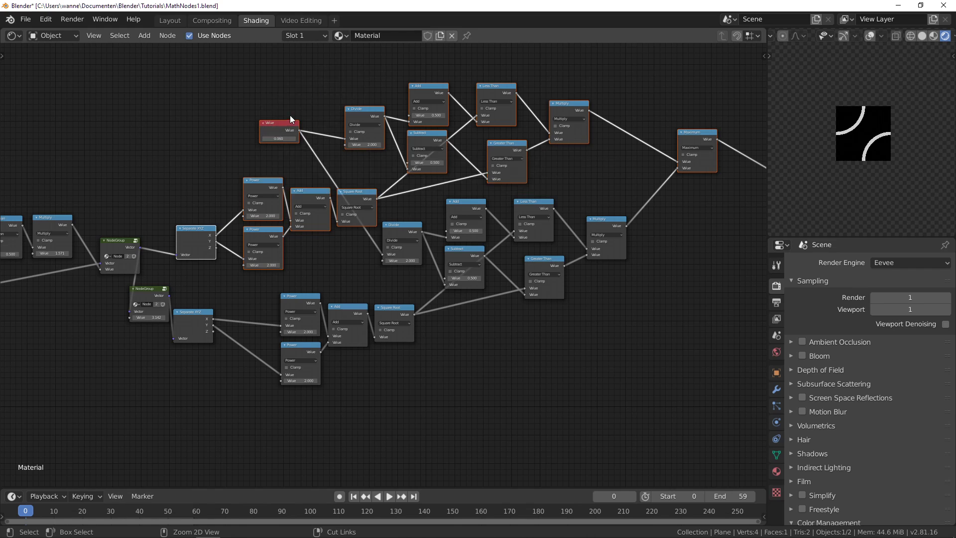
# Group the selection with Ctrl+G, delete the 0.060 Value node and wire Group Input Value in its place
pyautogui.hotkey('ctrl', 'g')
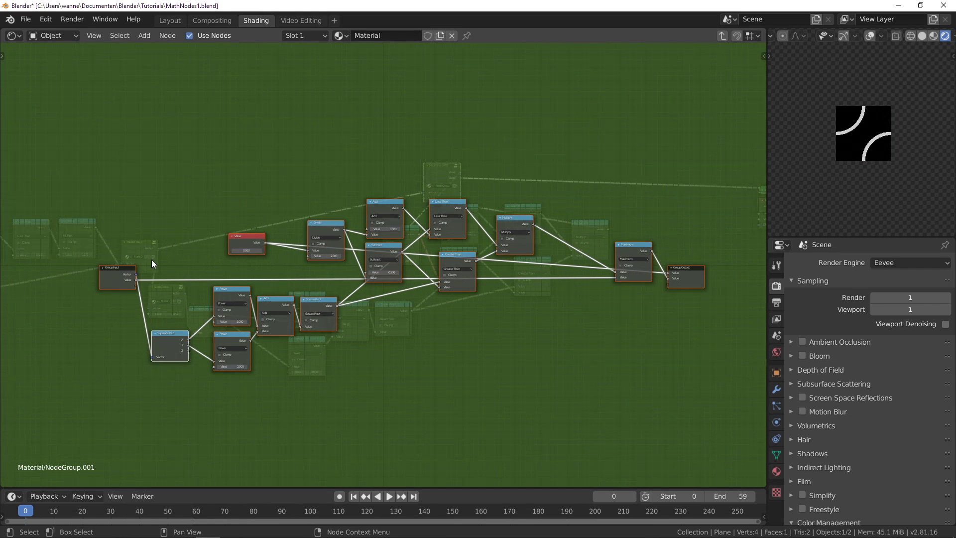
pyautogui.scroll(2, 115, 250)
pyautogui.moveTo(115, 250); pyautogui.dragTo(244, 235, button='middle')
pyautogui.scroll(2, 243, 234)
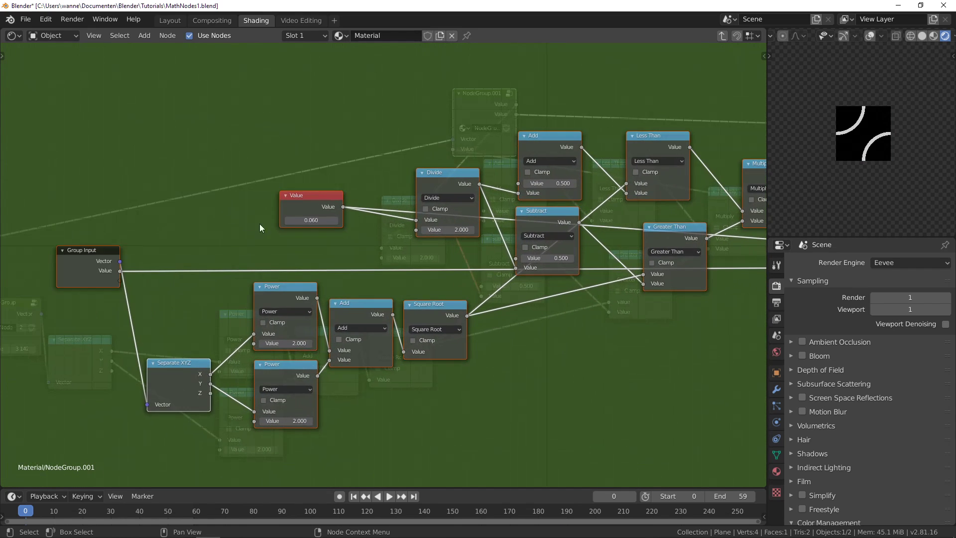
pyautogui.moveTo(290, 204); pyautogui.dragTo(262, 198)
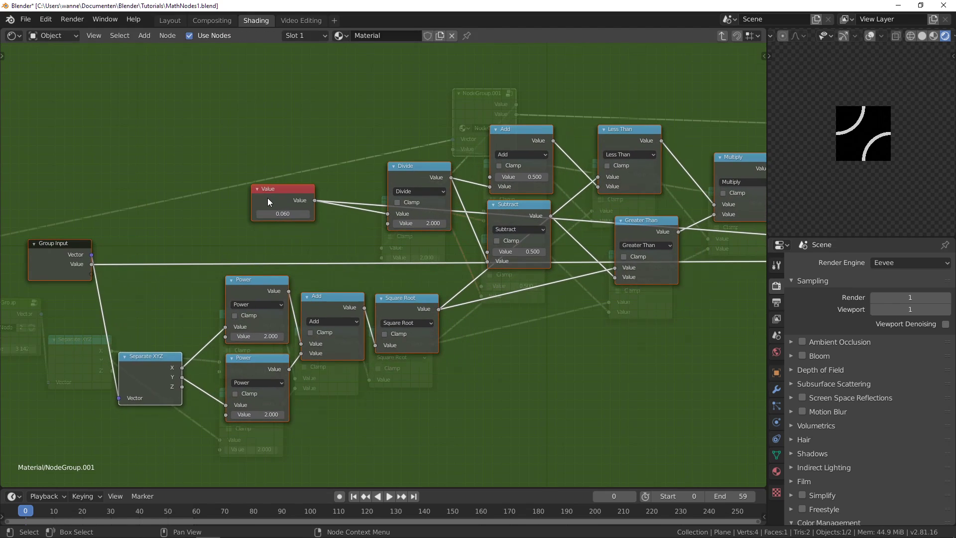
pyautogui.click(267, 198)
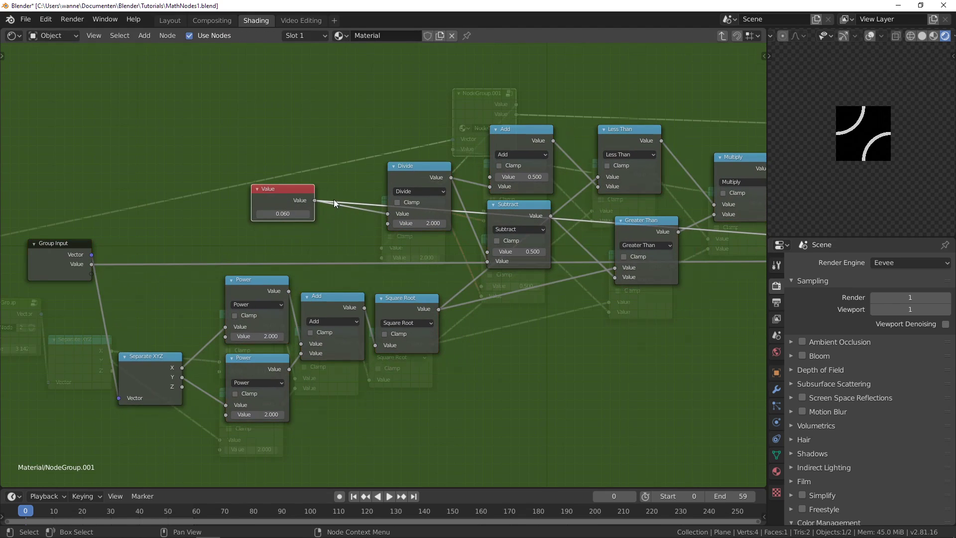
pyautogui.press('x')
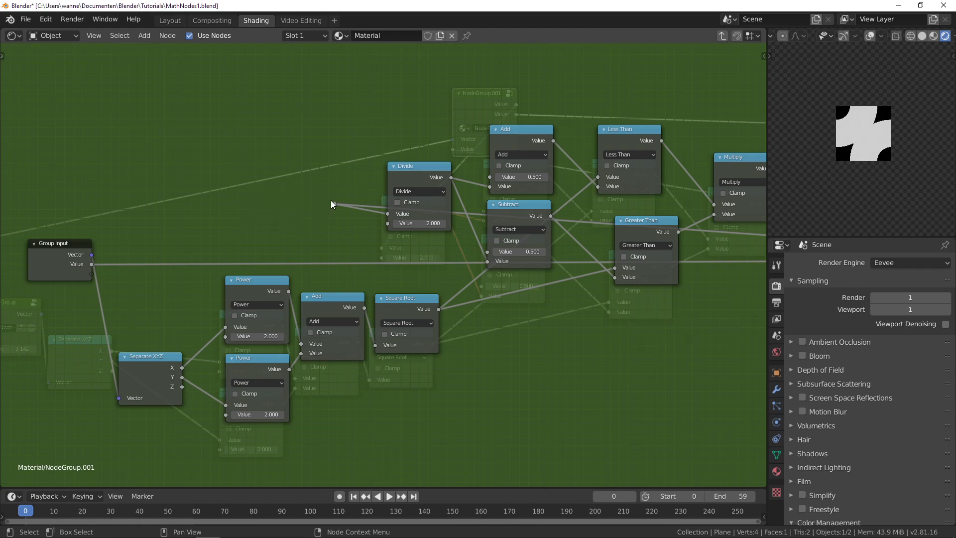
pyautogui.moveTo(335, 203)
pyautogui.mouseDown()
pyautogui.moveTo(130, 270)
pyautogui.moveTo(96, 270)
pyautogui.moveTo(142, 266)
pyautogui.moveTo(88, 267)
pyautogui.moveTo(335, 216)
pyautogui.moveTo(337, 204)
pyautogui.mouseUp()
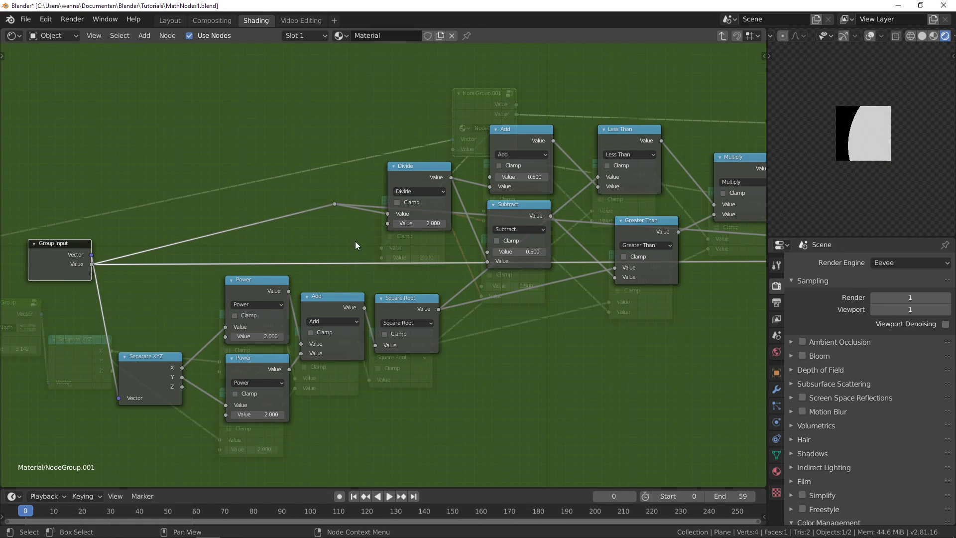
pyautogui.moveTo(354, 241); pyautogui.dragTo(841, 243, button='middle')
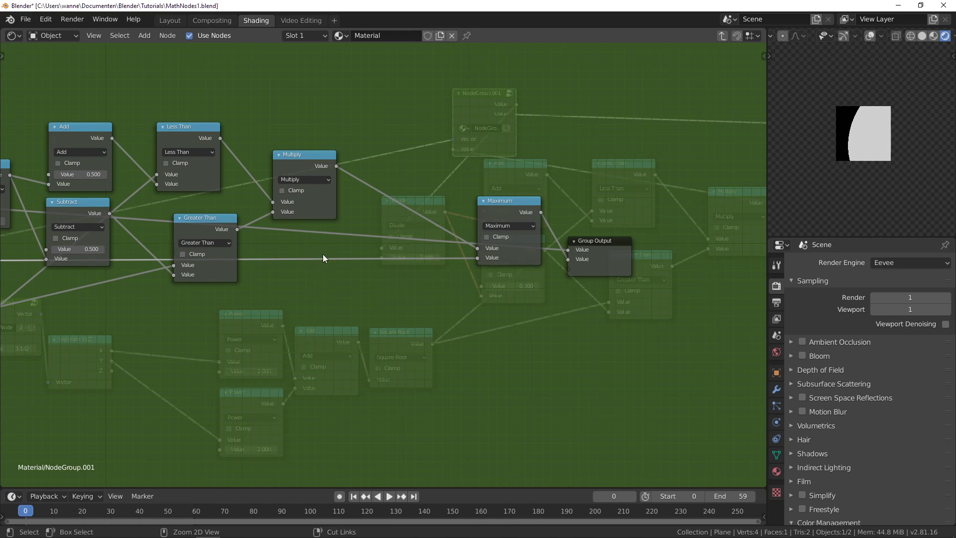
# Dissolve the Maximum node, disconnect the Greater Than output, and remove the Group Input link's reroute
pyautogui.keyDown('ctrl'); pyautogui.moveTo(323, 274); pyautogui.dragTo(323, 276, button='right'); pyautogui.keyUp('ctrl')
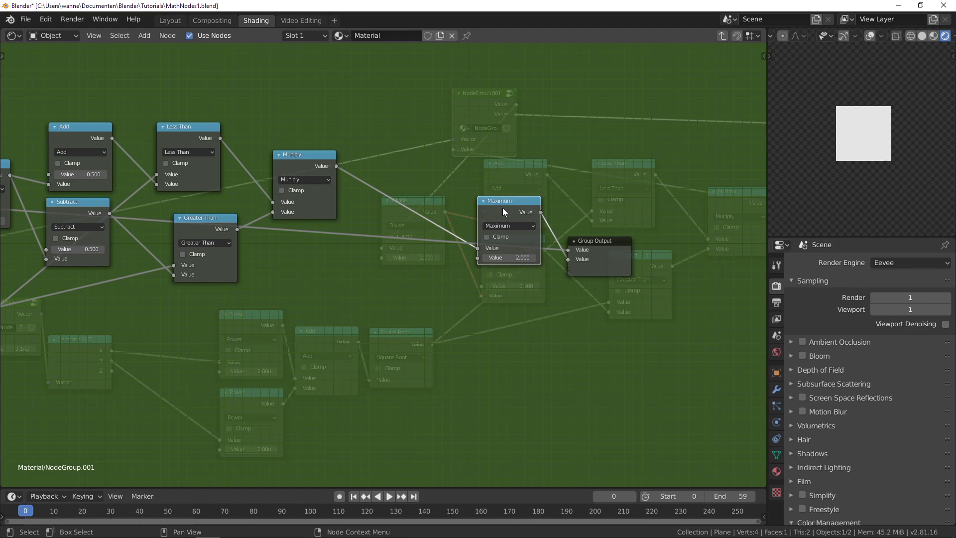
pyautogui.hotkey('ctrl', 'x')
pyautogui.moveTo(412, 279); pyautogui.dragTo(615, 291, button='middle')
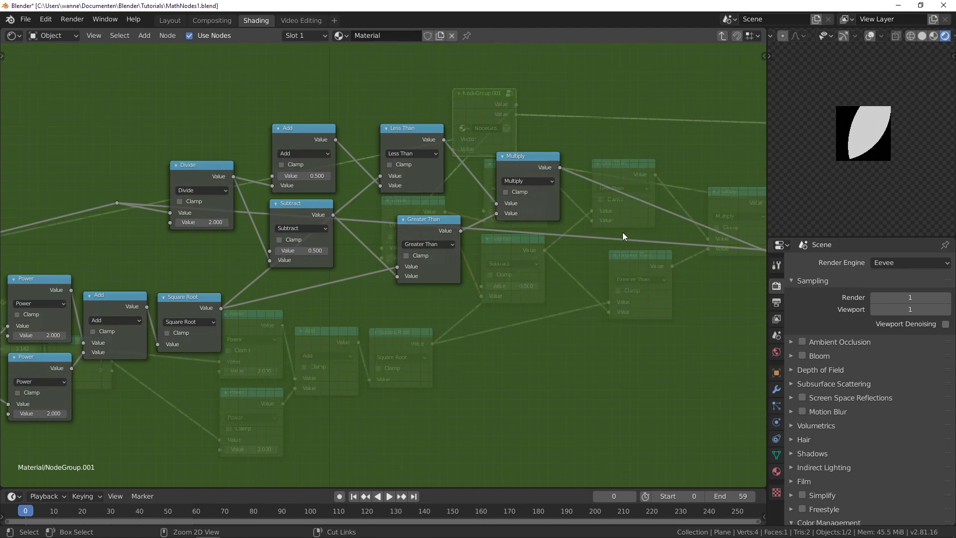
pyautogui.keyDown('ctrl'); pyautogui.moveTo(615, 262); pyautogui.dragTo(613, 265, button='right'); pyautogui.keyUp('ctrl')
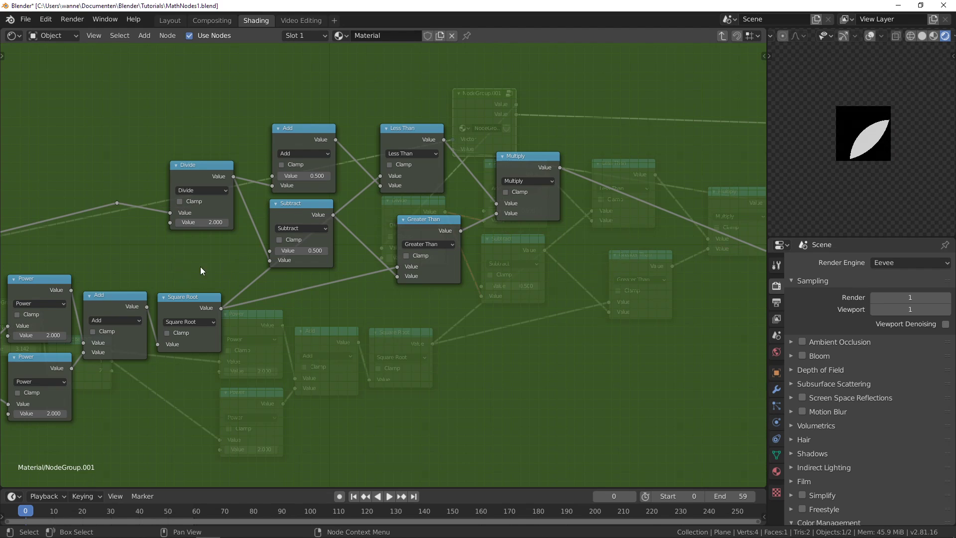
pyautogui.moveTo(200, 267); pyautogui.dragTo(521, 250, button='middle')
pyautogui.click(438, 187)
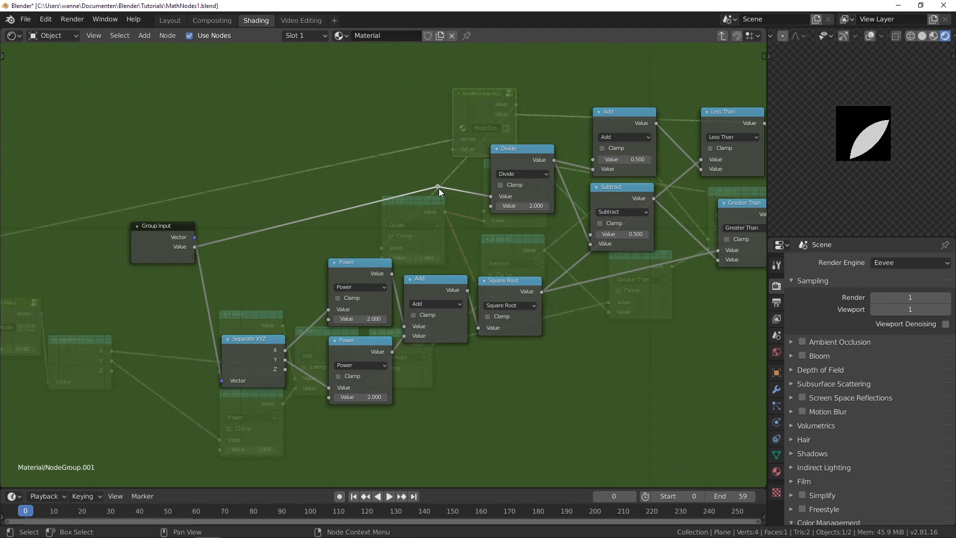
pyautogui.hotkey('ctrl', 'x')
pyautogui.moveTo(212, 266); pyautogui.dragTo(136, 266, button='middle')
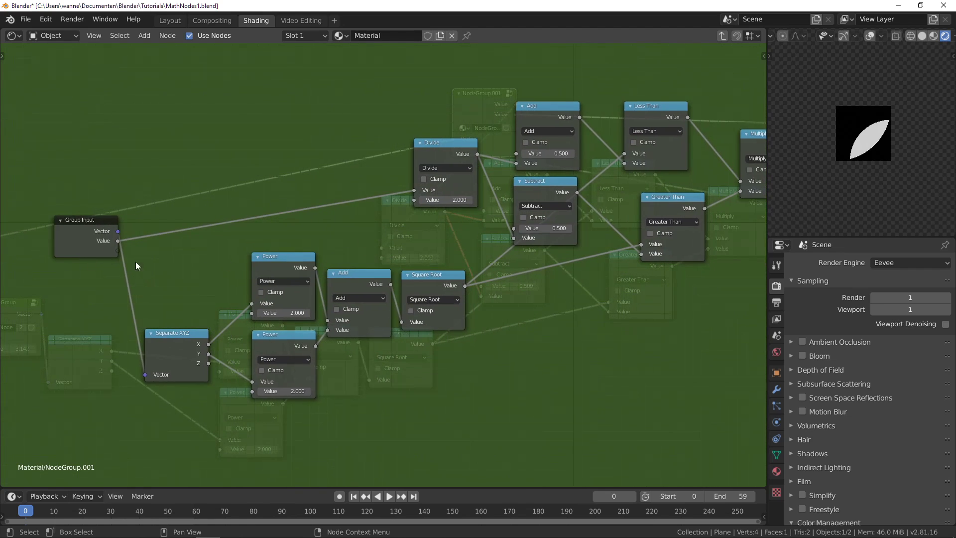
# Back in the material, delete the lower math chain plus the Divide, Add, Less Than and Multiply nodes
pyautogui.press('Tab')
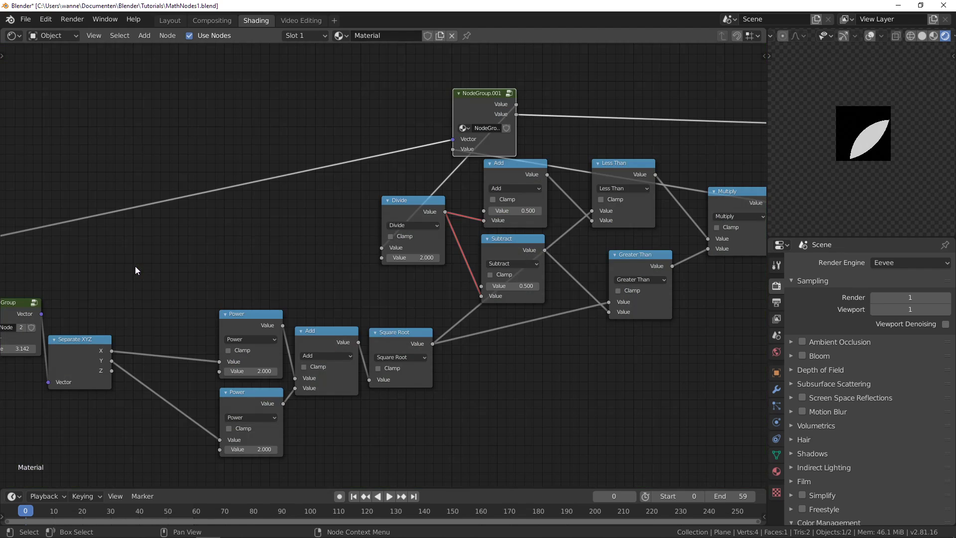
pyautogui.scroll(-1, 381, 269)
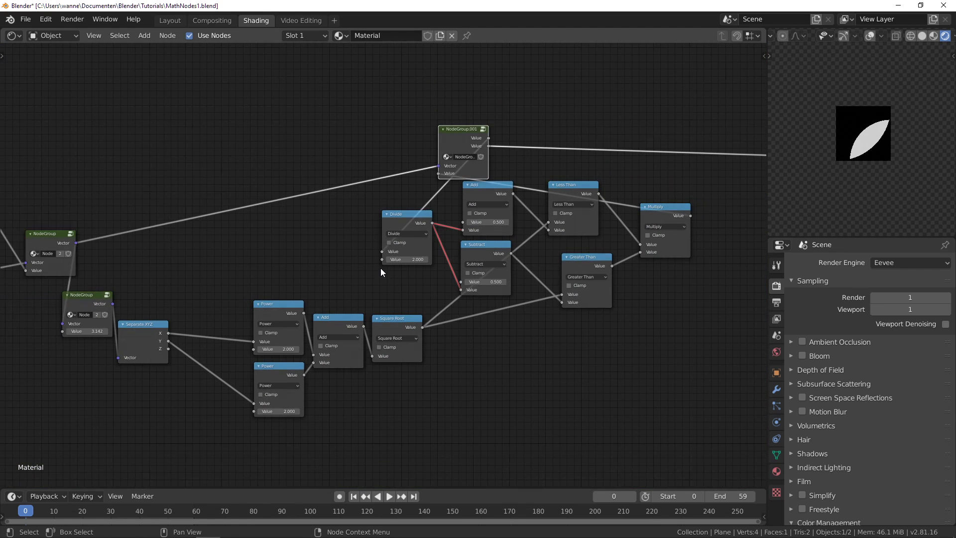
pyautogui.click(411, 220)
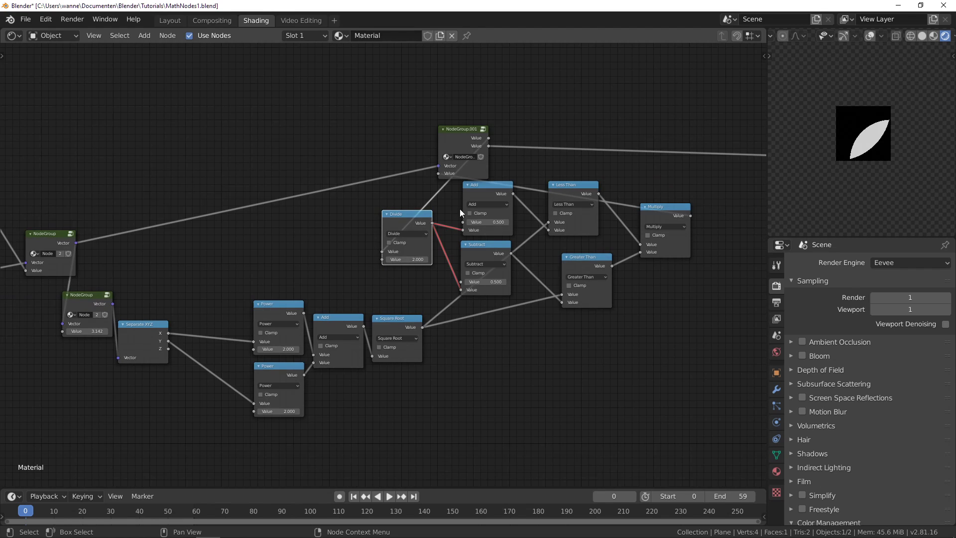
pyautogui.click(200, 298)
pyautogui.moveTo(141, 281); pyautogui.dragTo(574, 394)
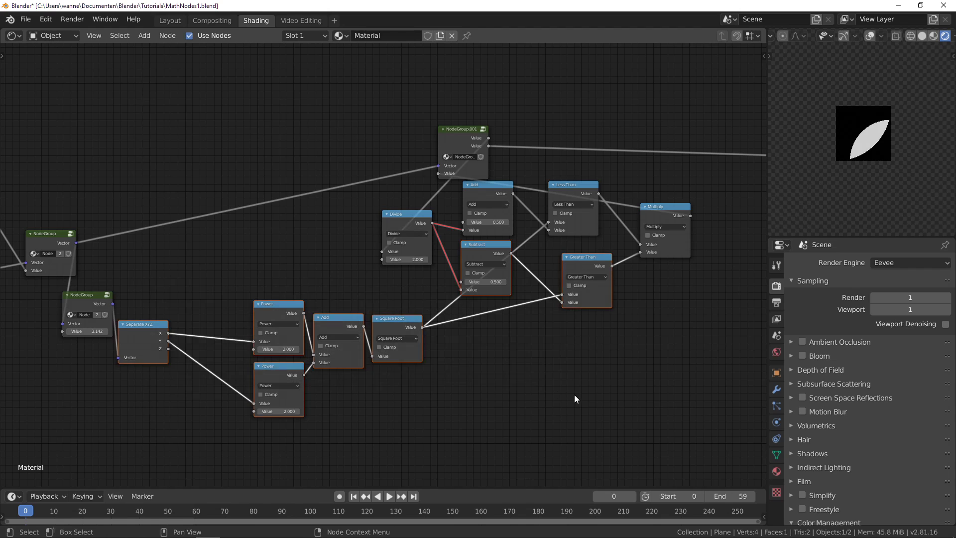
pyautogui.press('x')
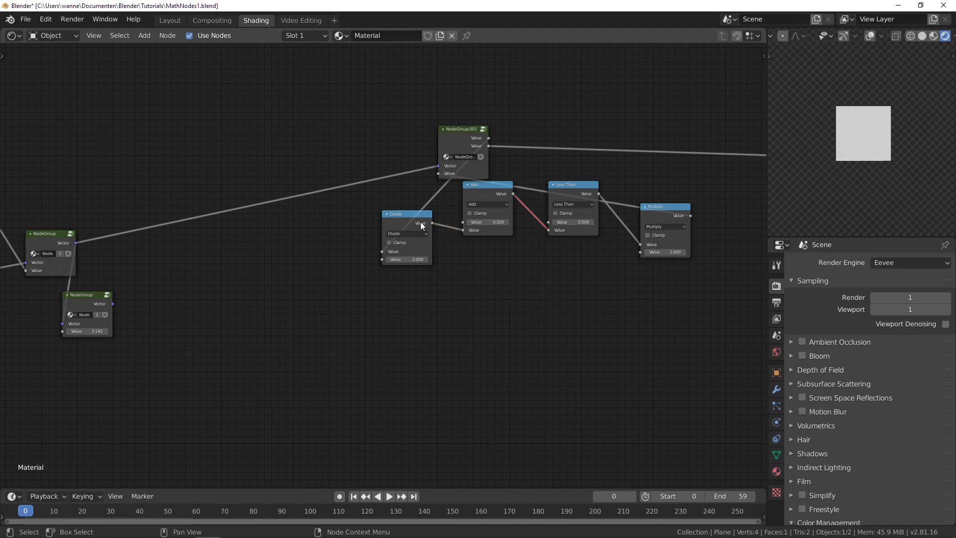
pyautogui.click(420, 222)
pyautogui.press('b')
pyautogui.moveTo(282, 262); pyautogui.dragTo(690, 227)
pyautogui.press('x')
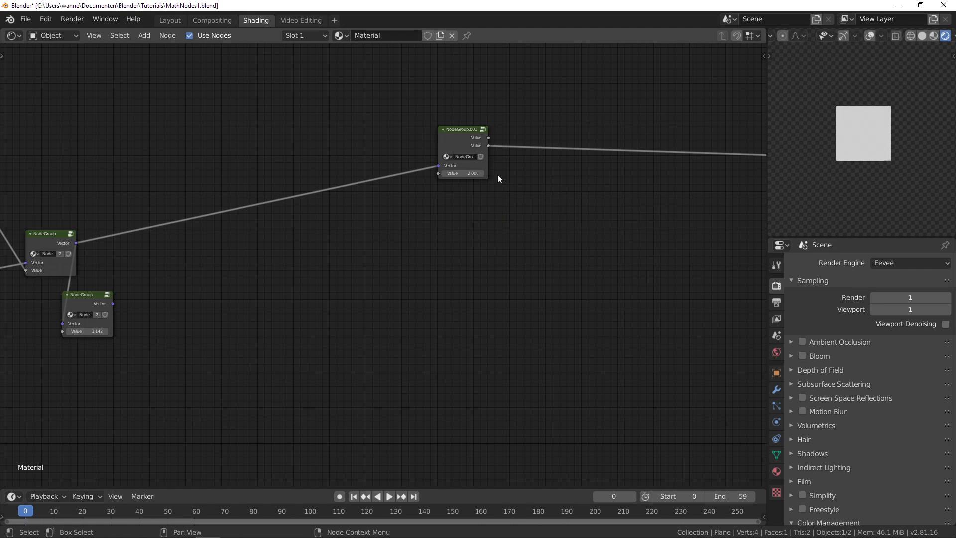
# Duplicate NodeGroup.001 below the original and link the lower NodeGroup's Vector into the copy
pyautogui.moveTo(443, 150); pyautogui.dragTo(297, 226)
pyautogui.hotkey('shift', 'd')
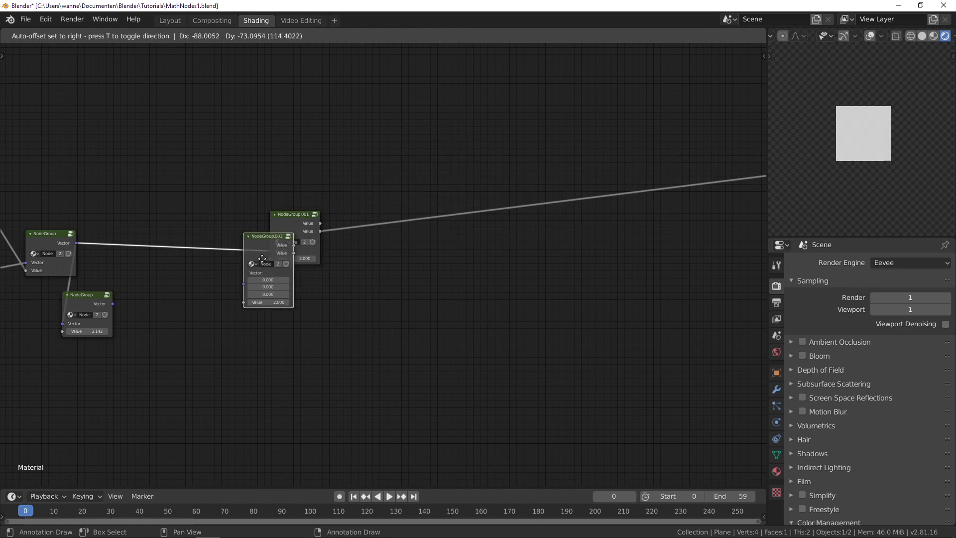
pyautogui.click(231, 293)
pyautogui.moveTo(55, 344); pyautogui.dragTo(273, 314, button='middle')
pyautogui.moveTo(205, 306); pyautogui.dragTo(342, 346)
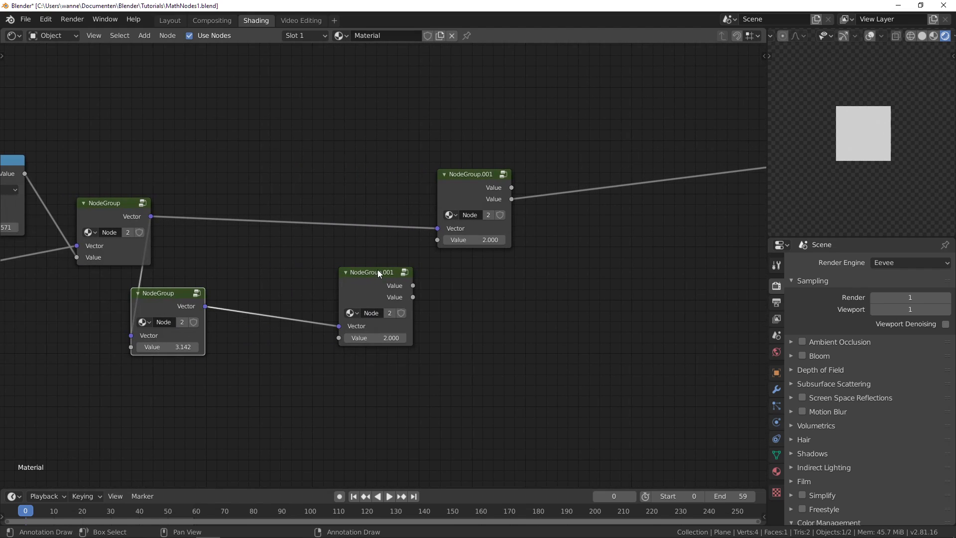
pyautogui.moveTo(377, 270); pyautogui.dragTo(494, 264)
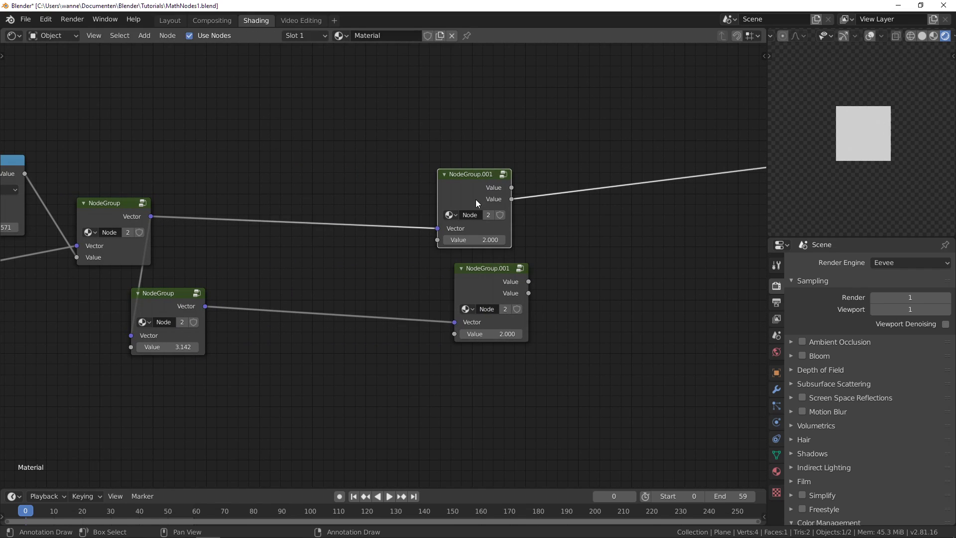
# Inside NodeGroup.001, remove the extra Value output and rename the Value input to Width
pyautogui.press('Tab')
pyautogui.moveTo(160, 438); pyautogui.dragTo(747, 380, button='middle')
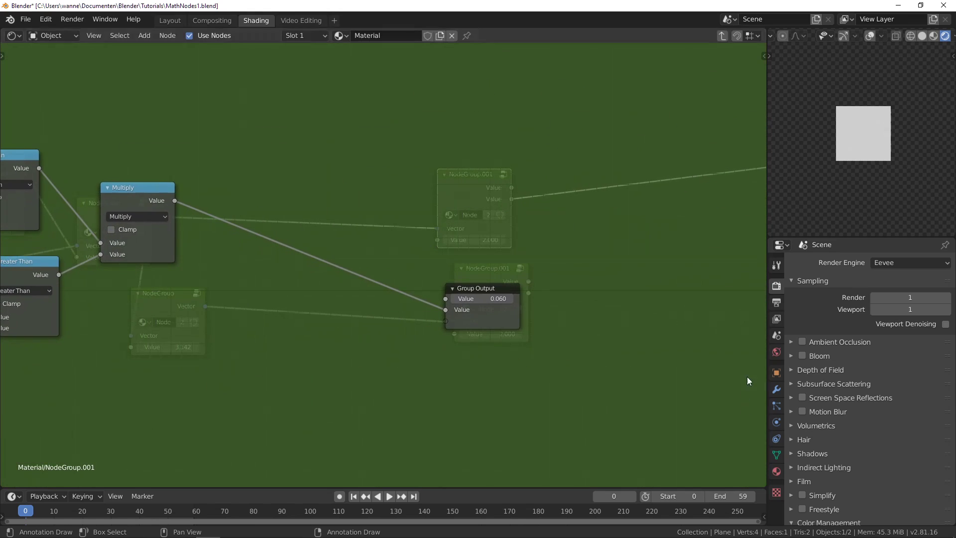
pyautogui.click(494, 318)
pyautogui.press('n')
pyautogui.click(679, 81)
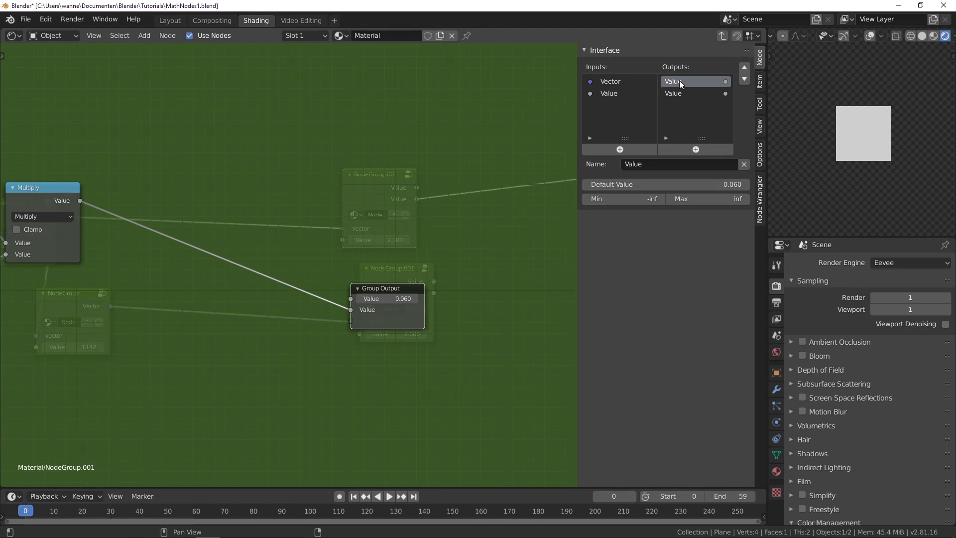
pyautogui.click(744, 163)
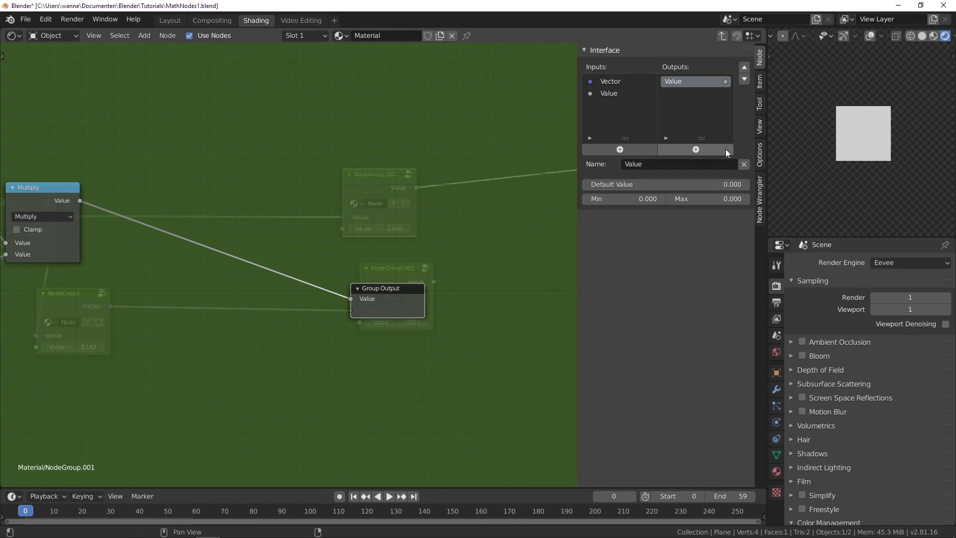
pyautogui.doubleClick(602, 93)
pyautogui.write('Width')
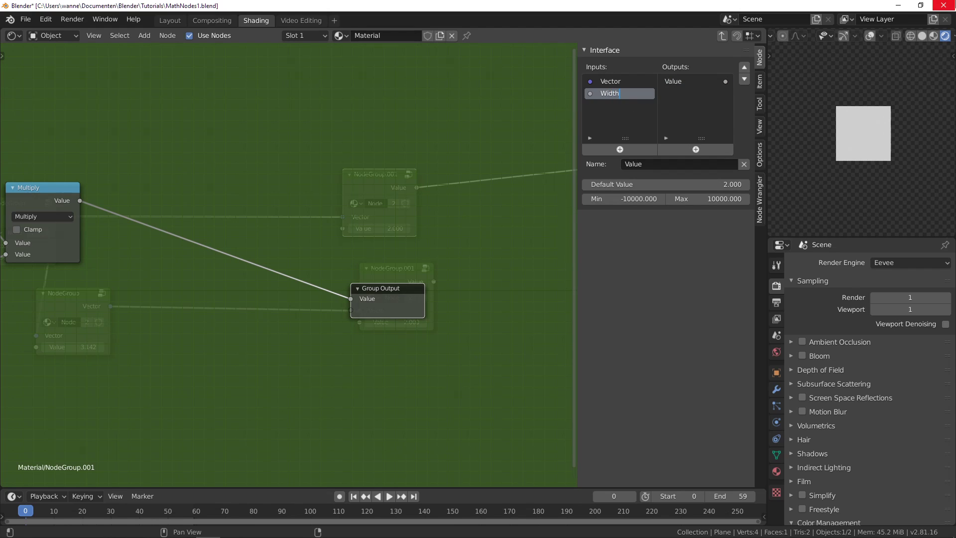
pyautogui.press('Return')
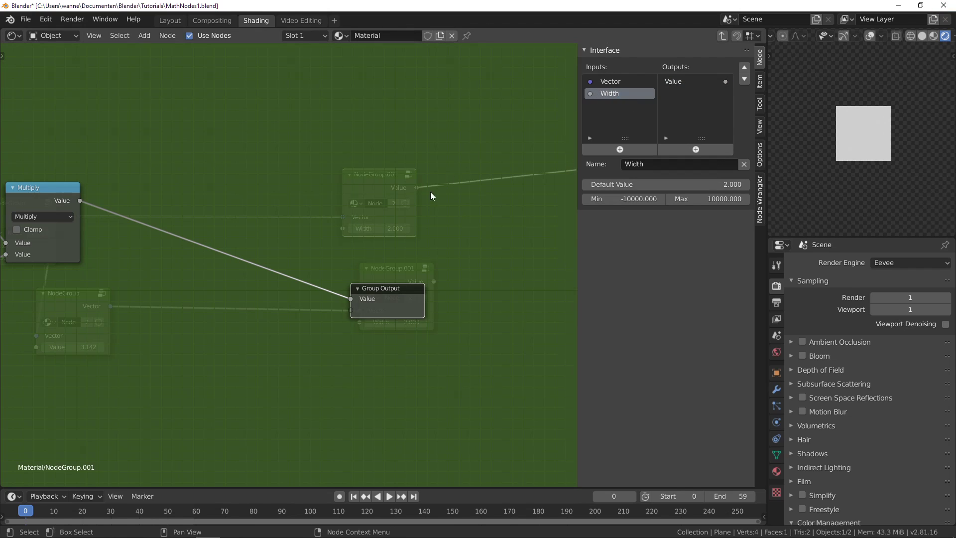
pyautogui.press('Tab')
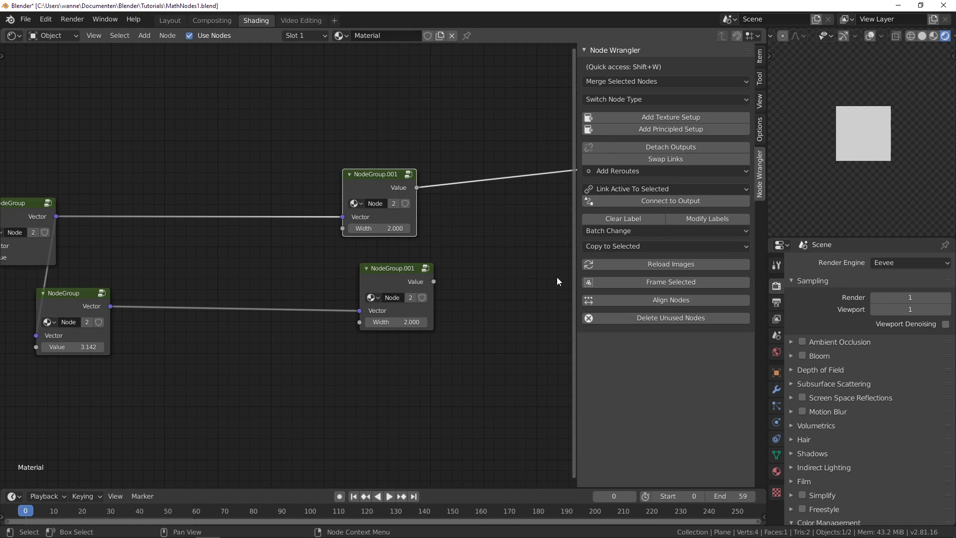
# Insert a Maximum Math node on the output link and connect the lower NodeGroup.001 Value to it
pyautogui.press('n')
pyautogui.moveTo(573, 292); pyautogui.dragTo(312, 306, button='middle')
pyautogui.hotkey('shift', 'a')
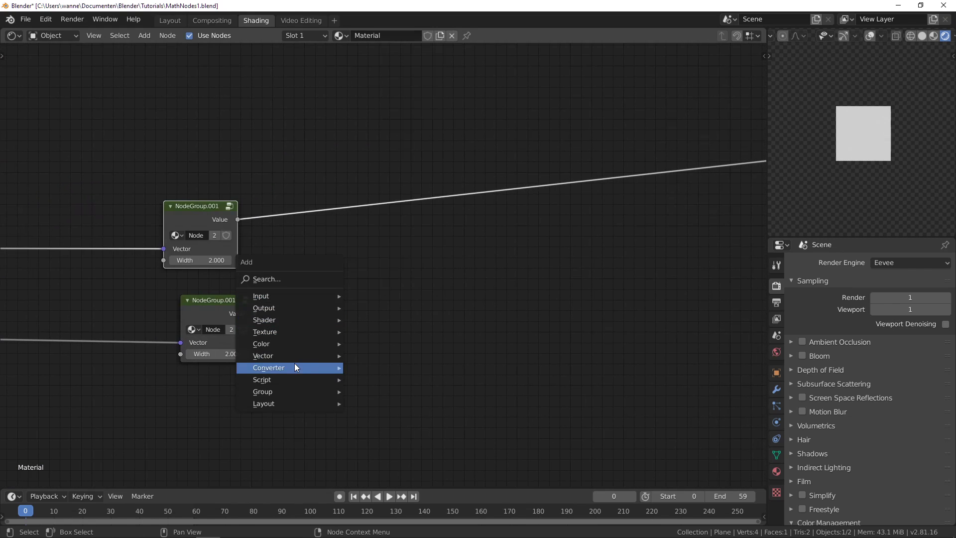
pyautogui.moveTo(299, 364)
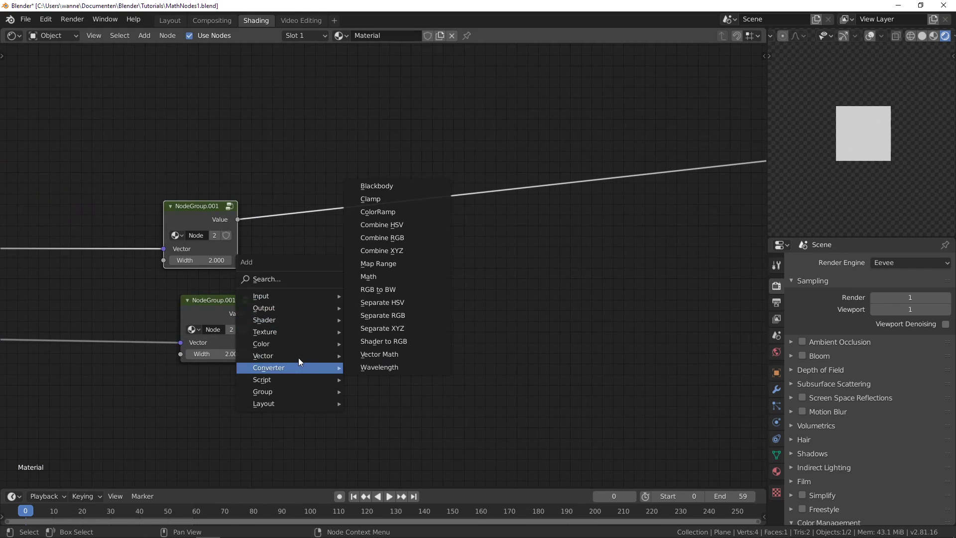
pyautogui.click(378, 278)
pyautogui.click(352, 198)
pyautogui.click(360, 210)
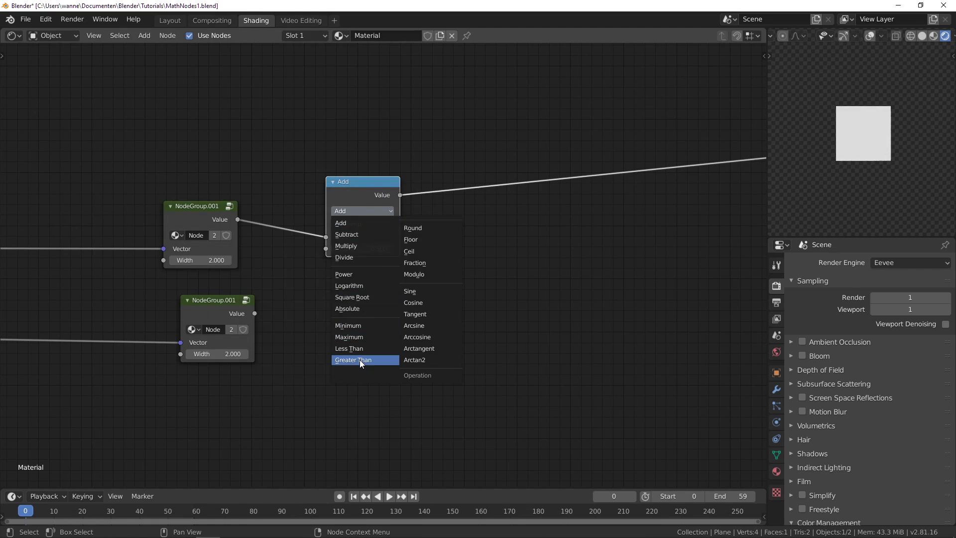
pyautogui.click(360, 342)
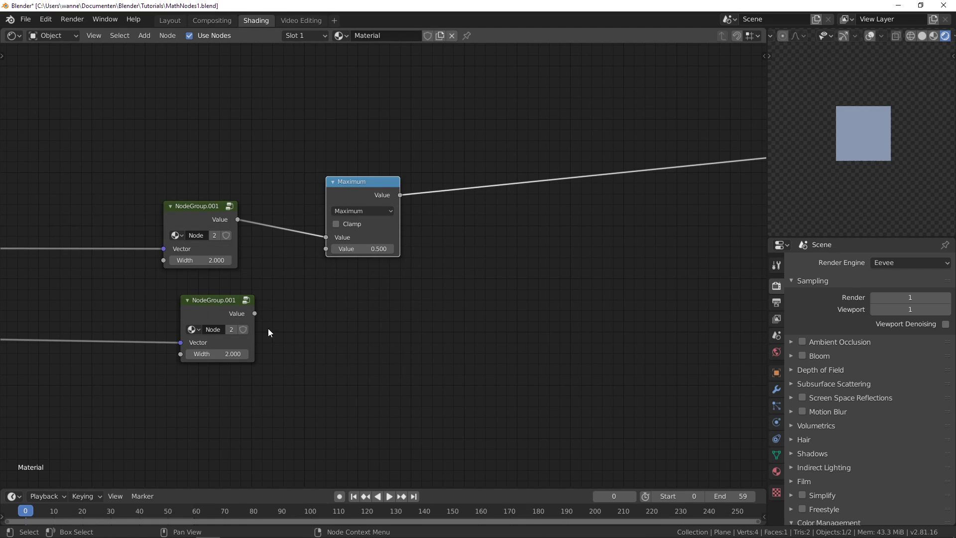
pyautogui.moveTo(254, 313); pyautogui.dragTo(325, 249)
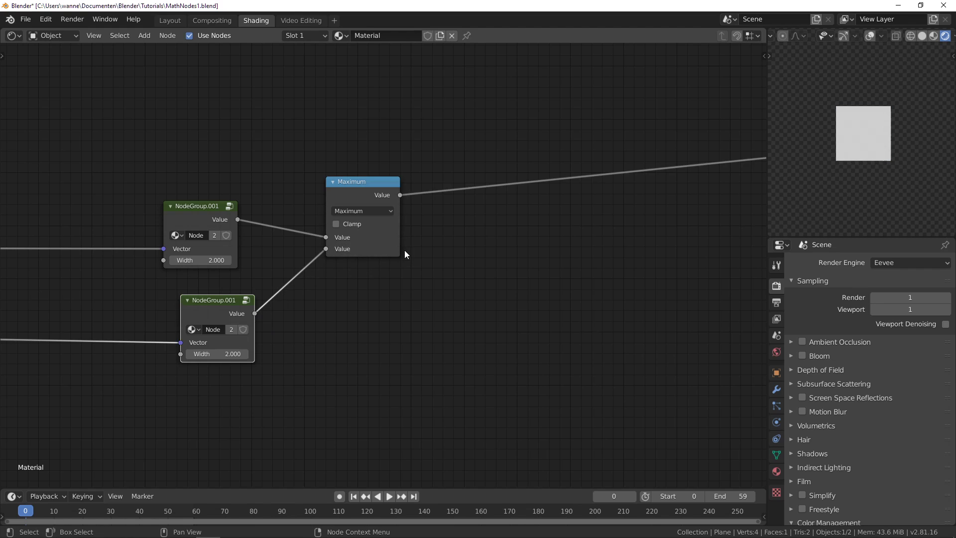
# Move the lower NodeGroup between the others and select both NodeGroup.001 nodes
pyautogui.moveTo(337, 376); pyautogui.dragTo(629, 353, button='middle')
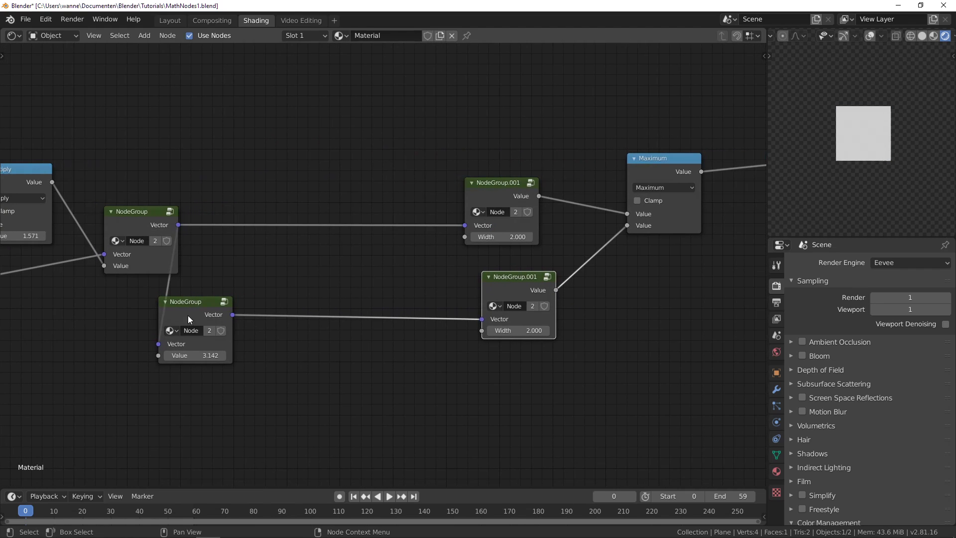
pyautogui.moveTo(195, 311); pyautogui.dragTo(316, 285)
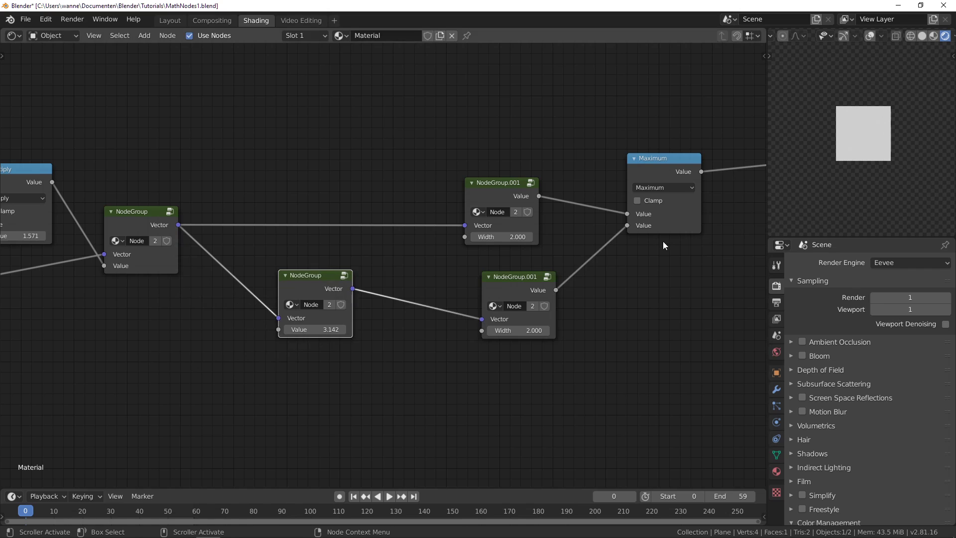
pyautogui.moveTo(650, 262); pyautogui.dragTo(553, 270, button='middle')
pyautogui.click(427, 303)
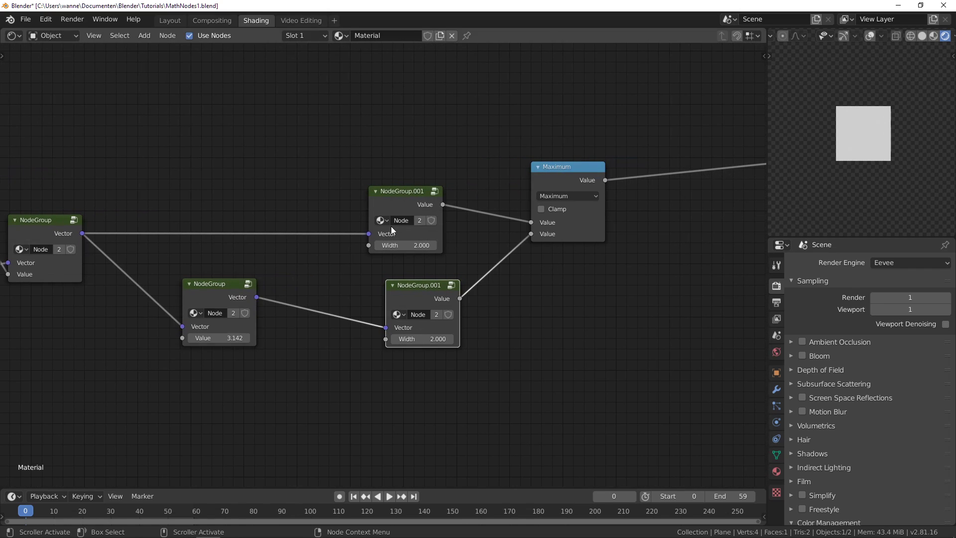
pyautogui.click(388, 204)
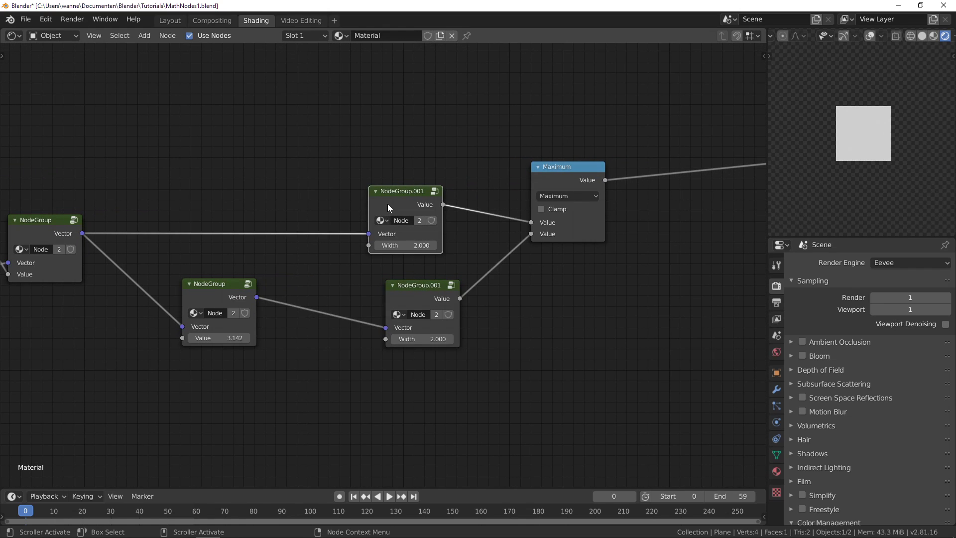
# Set Width to 0.1 on both the upper and lower NodeGroup.001 nodes
pyautogui.click(411, 245)
pyautogui.write('0.1')
pyautogui.press('Return')
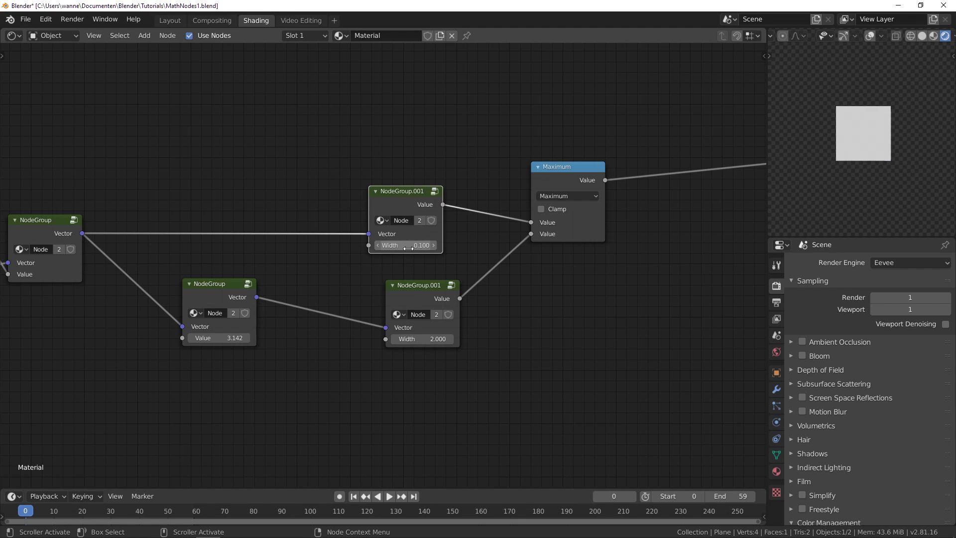
pyautogui.click(425, 339)
pyautogui.write('0.1')
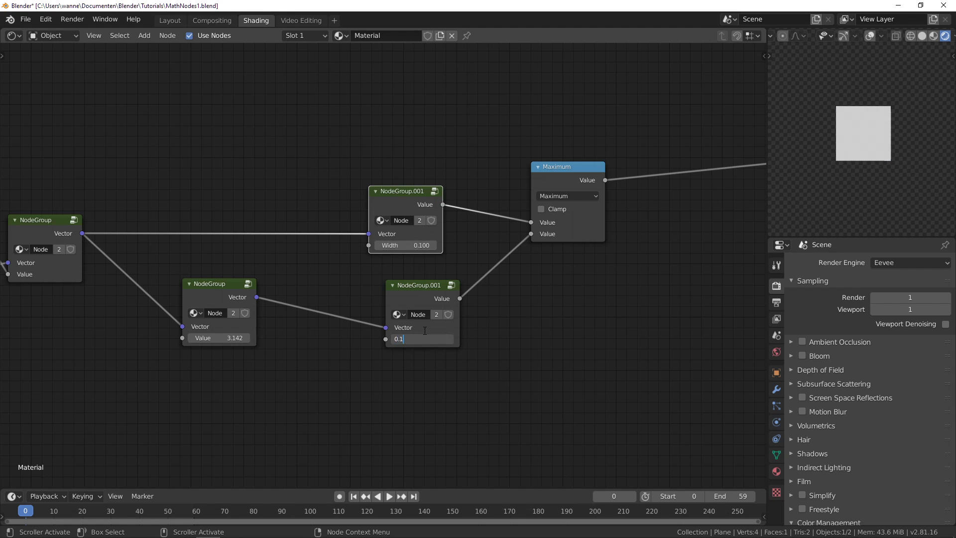
pyautogui.press('Return')
# Reframe the node view, clear the selection, and cut the link into the lower NodeGroup
pyautogui.scroll(4, 872, 107)
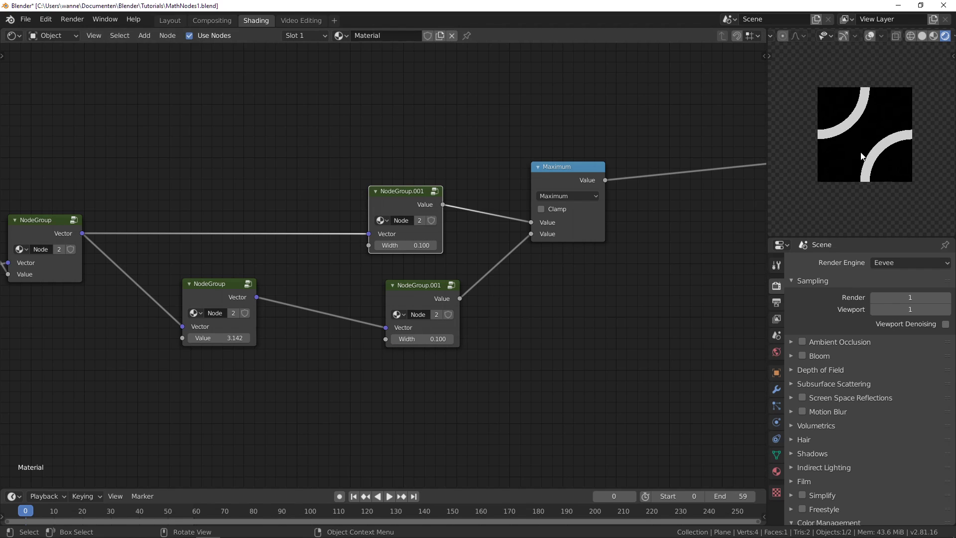
pyautogui.moveTo(307, 160); pyautogui.dragTo(358, 199, button='middle')
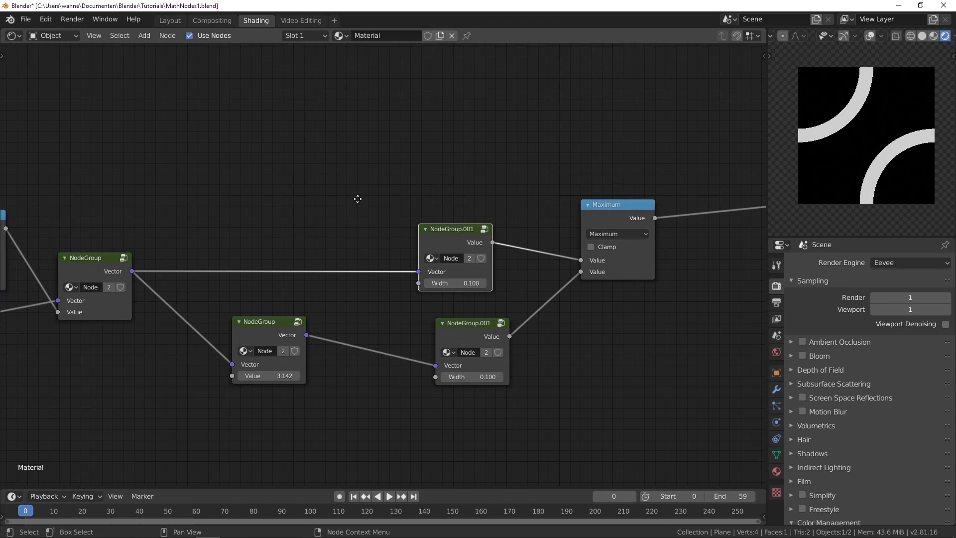
pyautogui.scroll(-2, 285, 215)
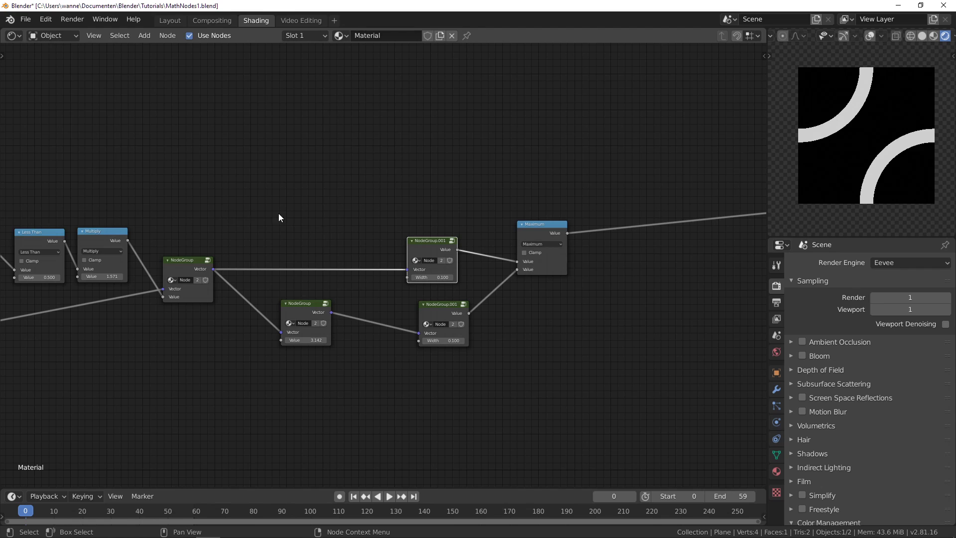
pyautogui.click(265, 210)
pyautogui.keyDown('ctrl'); pyautogui.moveTo(246, 232); pyautogui.dragTo(239, 305, button='right'); pyautogui.keyUp('ctrl')
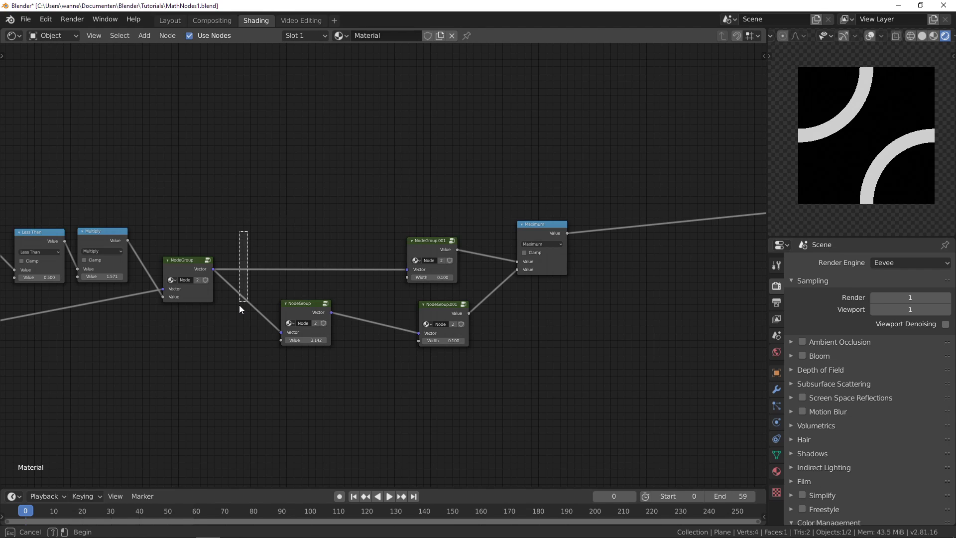
# Feed the first NodeGroup's Vector into both NodeGroup.001 arc nodes through a shared reroute
pyautogui.keyDown('ctrl'); pyautogui.moveTo(250, 254); pyautogui.dragTo(242, 305, button='right'); pyautogui.keyUp('ctrl')
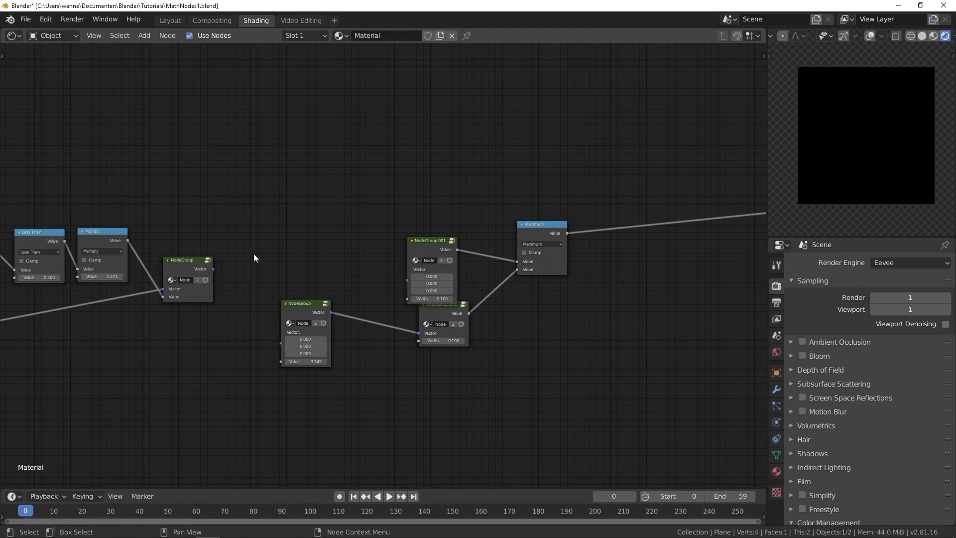
pyautogui.moveTo(214, 270); pyautogui.dragTo(281, 342)
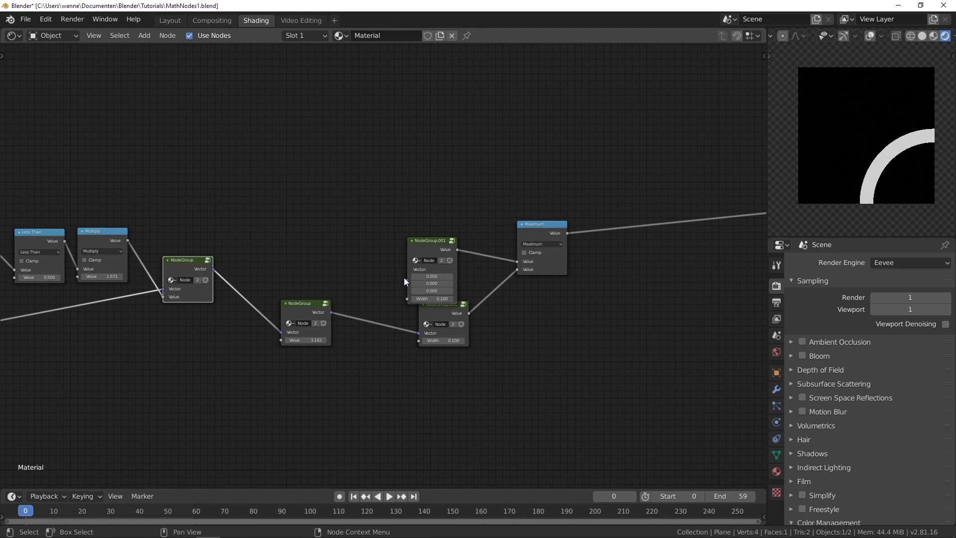
pyautogui.moveTo(407, 280); pyautogui.dragTo(213, 270)
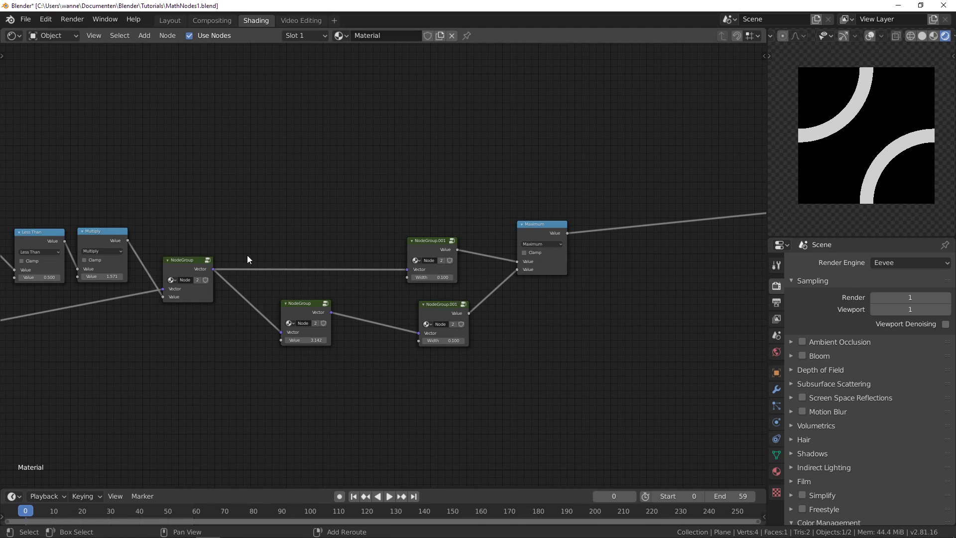
pyautogui.keyDown('ctrl'); pyautogui.moveTo(247, 255); pyautogui.dragTo(234, 296, button='right'); pyautogui.keyUp('ctrl')
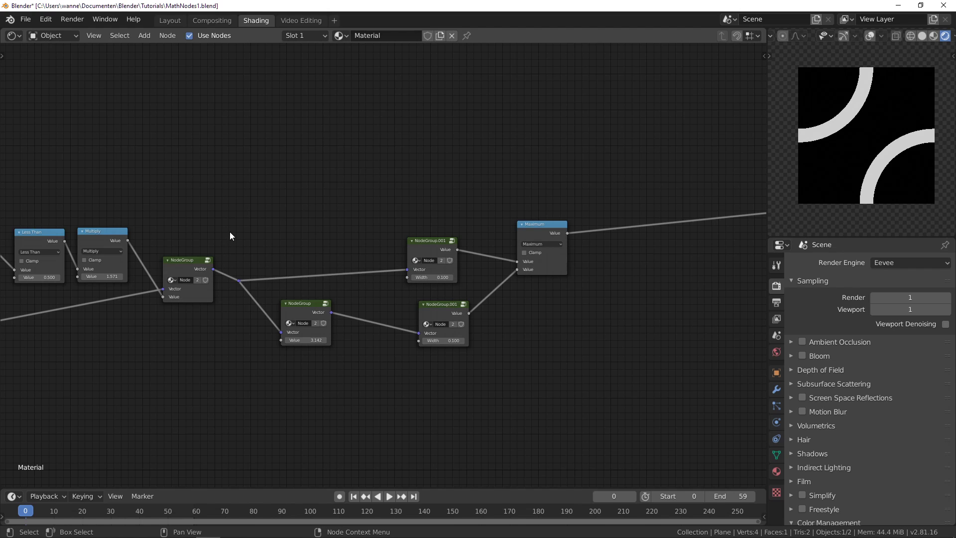
# Box-select the arc-building nodes and group them into NodeGroup.002
pyautogui.press('b')
pyautogui.moveTo(231, 231); pyautogui.dragTo(682, 377)
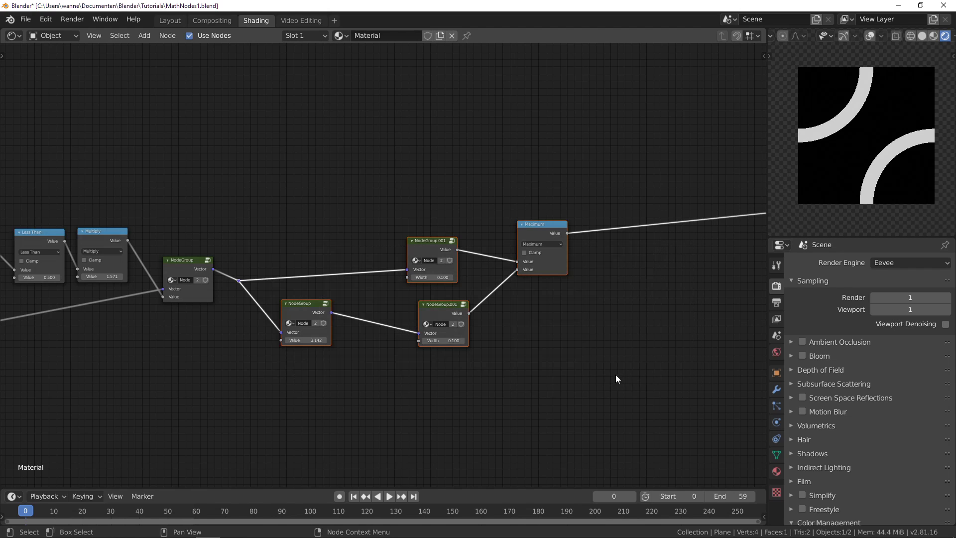
pyautogui.hotkey('ctrl', 'g')
# Connect the group input Value to both NodeGroup.001 Width sockets
pyautogui.scroll(2, 239, 324)
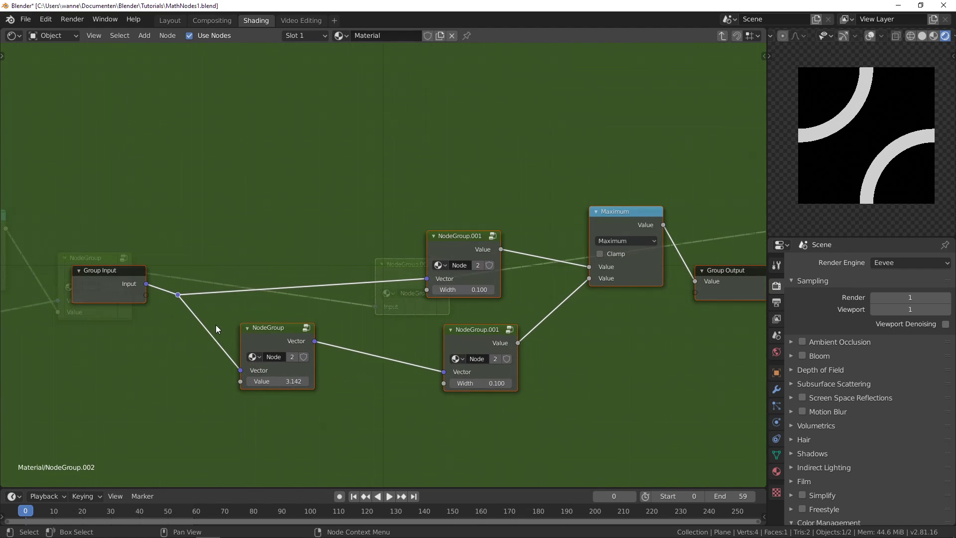
pyautogui.moveTo(241, 381); pyautogui.dragTo(146, 294)
pyautogui.moveTo(427, 290); pyautogui.dragTo(208, 319)
pyautogui.keyDown('ctrl'); pyautogui.moveTo(190, 323); pyautogui.dragTo(176, 337, button='right'); pyautogui.keyUp('ctrl')
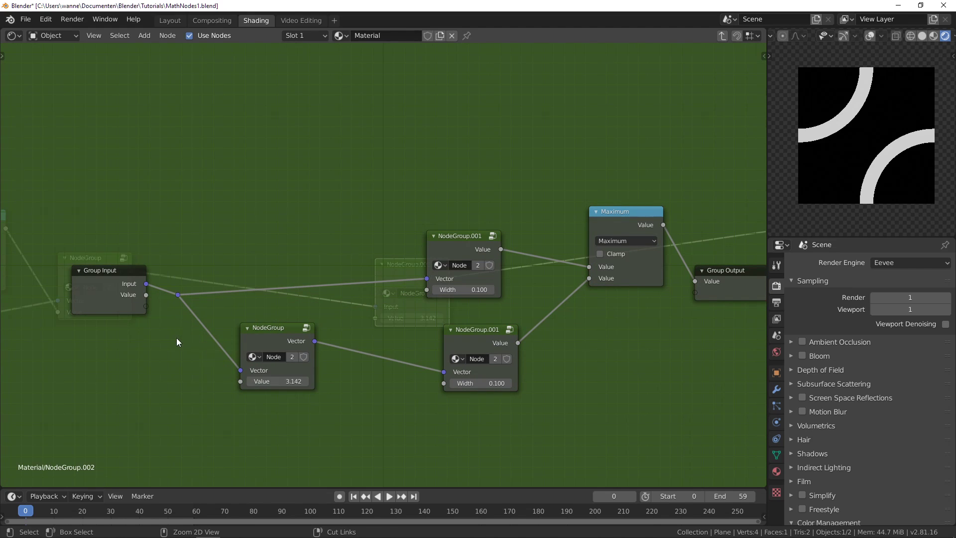
pyautogui.moveTo(445, 383); pyautogui.dragTo(145, 296)
pyautogui.moveTo(426, 290); pyautogui.dragTo(145, 295)
# Rename the group's Value input to 'width' and return to the top-level material tree
pyautogui.press('n')
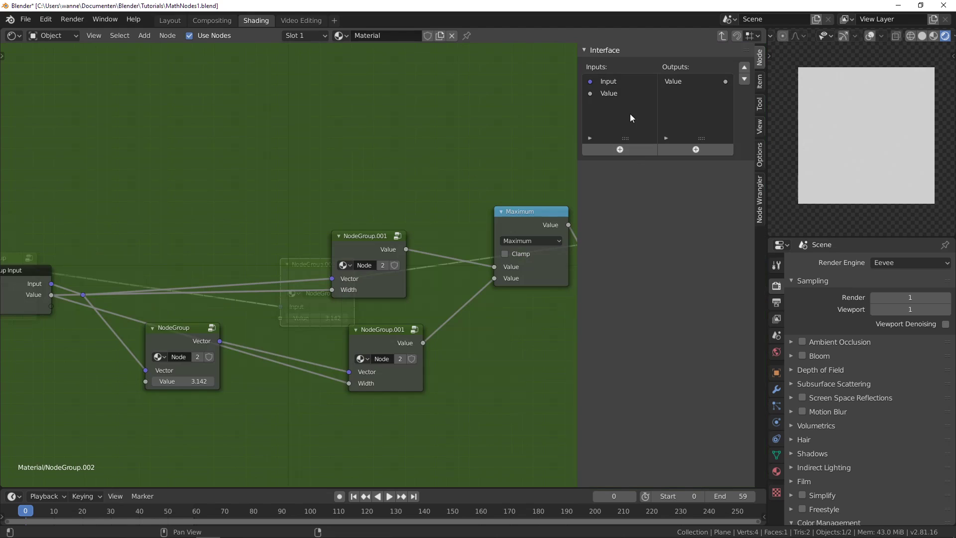
pyautogui.doubleClick(617, 94)
pyautogui.write('width')
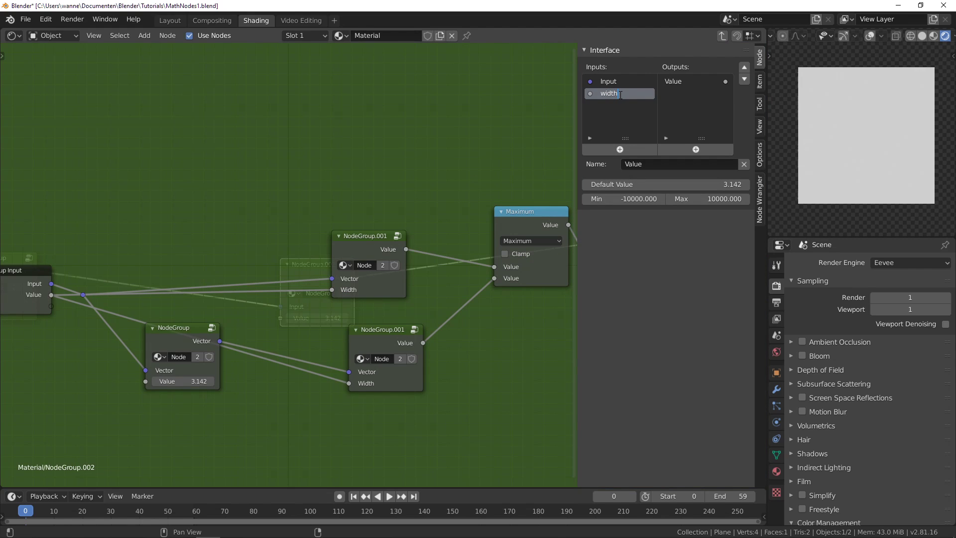
pyautogui.press('Return')
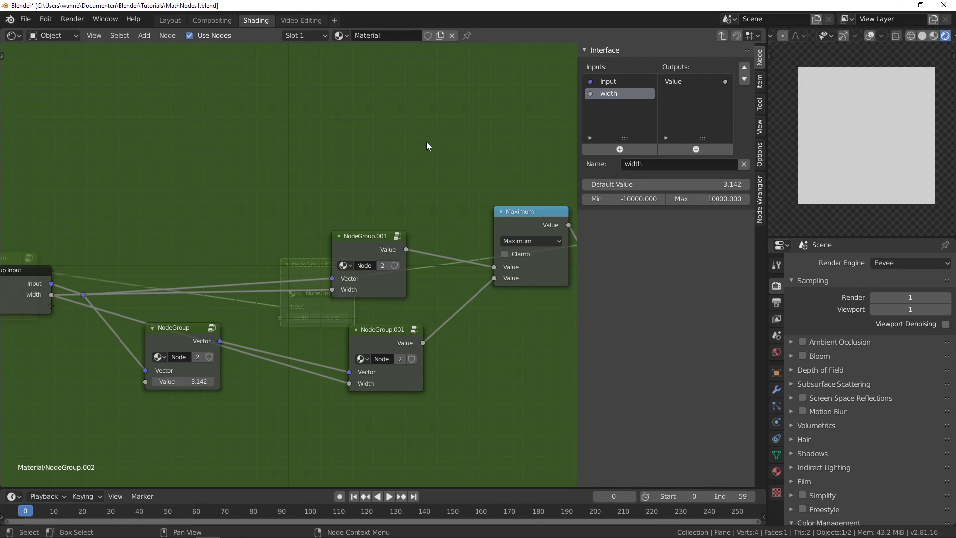
pyautogui.press('Tab')
pyautogui.press('n')
pyautogui.scroll(-4, 249, 333)
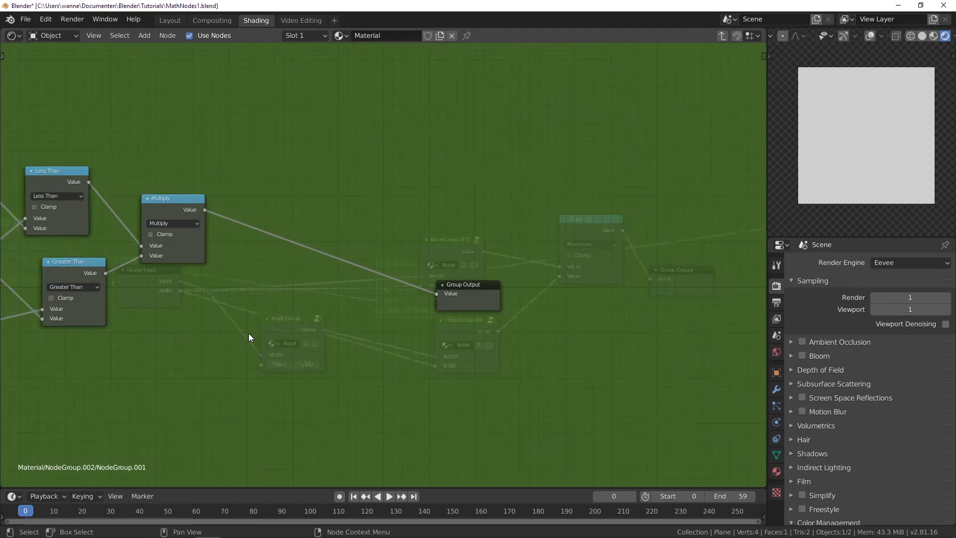
pyautogui.press('Tab')
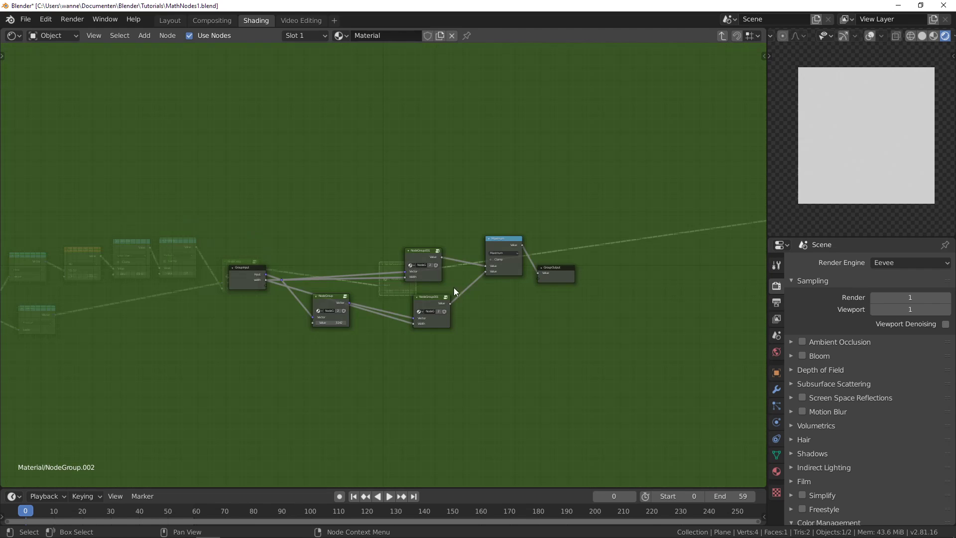
pyautogui.press('Tab')
# Lower NodeGroup.002's width to 0.132 and raise the Scale to 9.200
pyautogui.moveTo(349, 330); pyautogui.dragTo(399, 342, button='middle')
pyautogui.scroll(3, 416, 326)
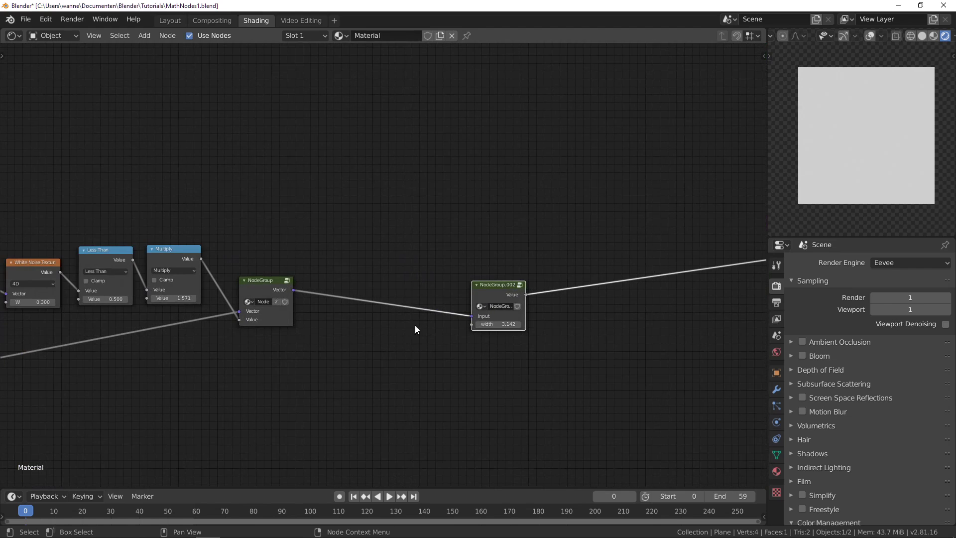
pyautogui.moveTo(534, 344); pyautogui.dragTo(508, 340)
pyautogui.scroll(-3, 422, 354)
pyautogui.moveTo(235, 384); pyautogui.dragTo(432, 309, button='middle')
pyautogui.moveTo(272, 294); pyautogui.dragTo(323, 295)
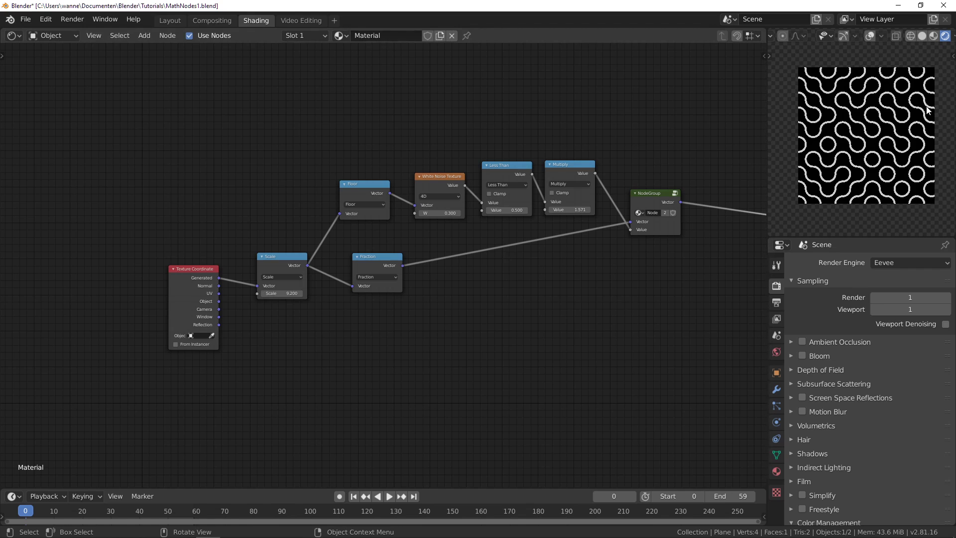
# Move the Material Output node next to NodeGroup.002
pyautogui.moveTo(564, 294); pyautogui.dragTo(285, 274, button='middle')
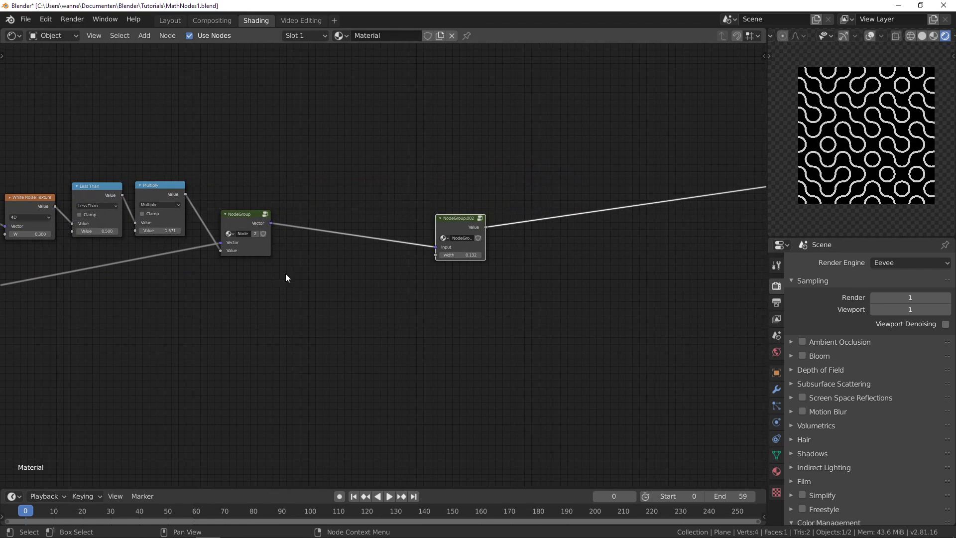
pyautogui.scroll(2, 489, 215)
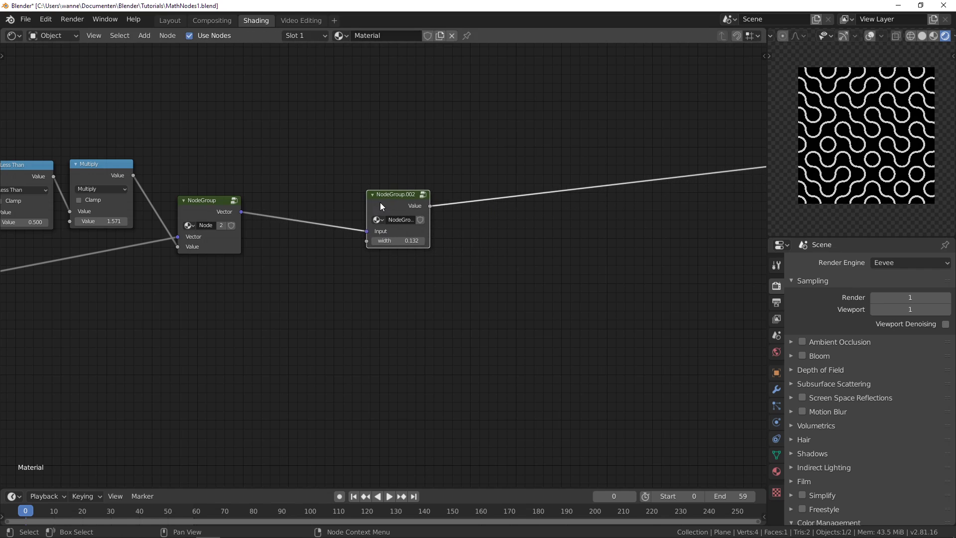
pyautogui.scroll(-6, 650, 236)
pyautogui.hotkey('alt', 'a')
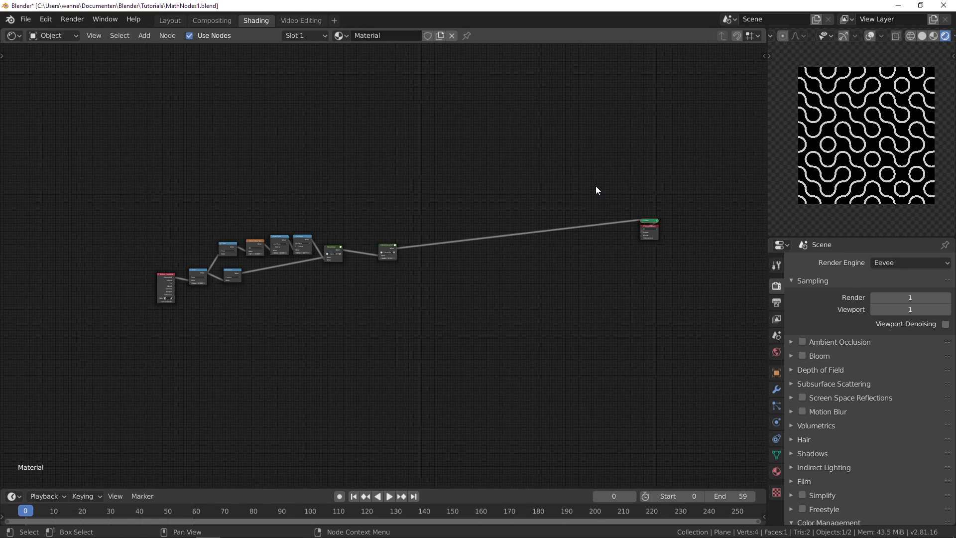
pyautogui.press('b')
pyautogui.moveTo(595, 186); pyautogui.dragTo(684, 301)
pyautogui.press('g')
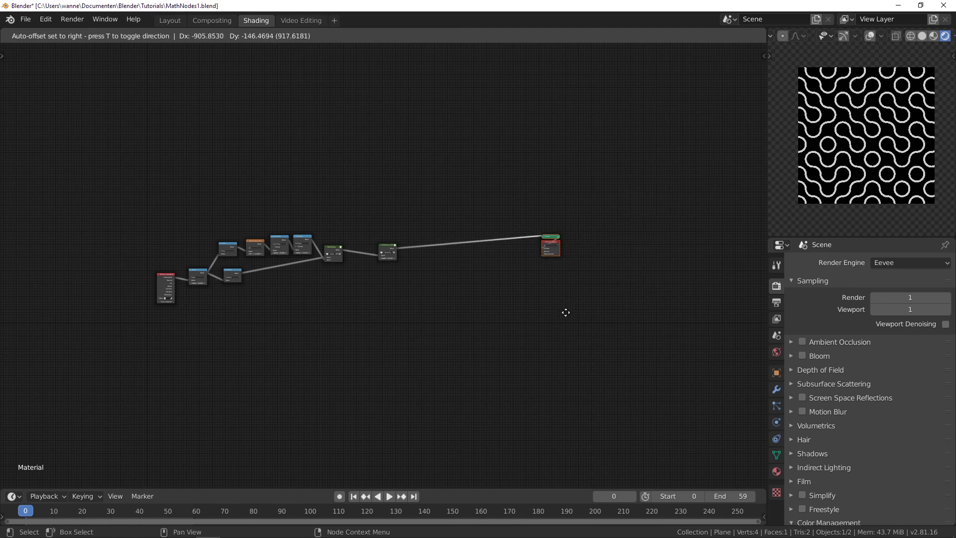
pyautogui.click(470, 316)
# Check the Truchet tiles article in Firefox, then frame the Viewer and Material Output nodes
pyautogui.scroll(5, 297, 323)
pyautogui.moveTo(159, 319); pyautogui.dragTo(331, 384, button='middle')
pyautogui.hotkey('alt', 'Tab')
pyautogui.scroll(-3, 424, 336)
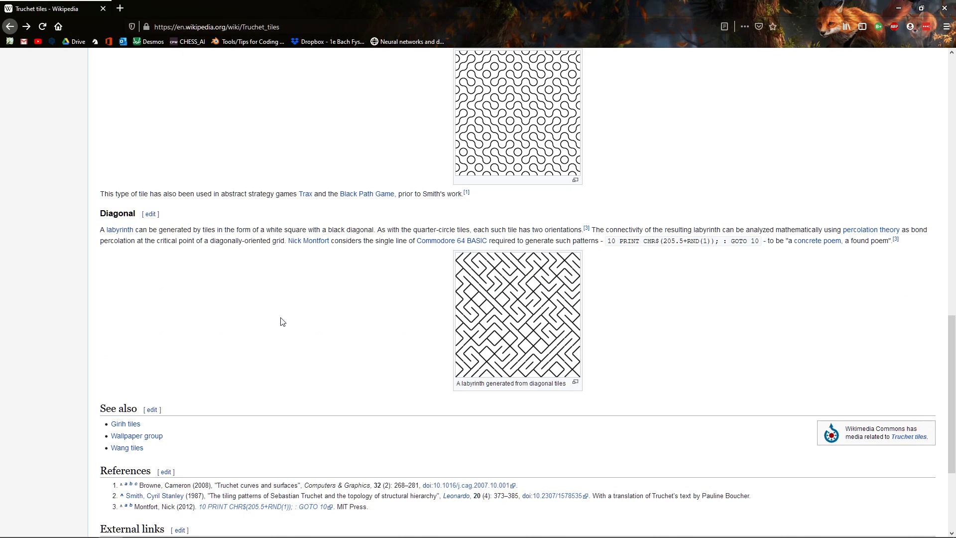
pyautogui.hotkey('alt', 'Tab')
pyautogui.moveTo(571, 403); pyautogui.dragTo(199, 325, button='middle')
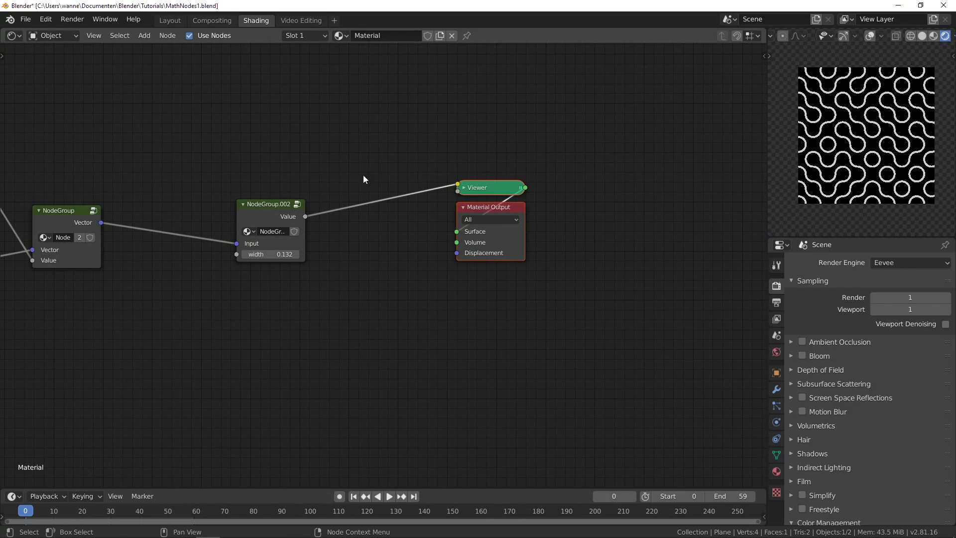
# Try a Combine XYZ node fed by the NodeGroup vector, then delete it
pyautogui.click(268, 204)
pyautogui.moveTo(267, 195); pyautogui.dragTo(299, 203, button='middle')
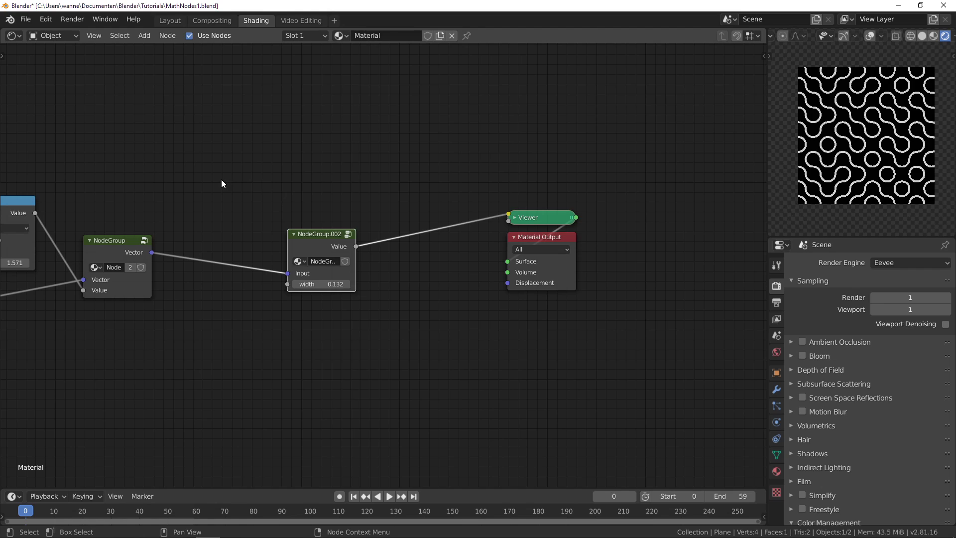
pyautogui.hotkey('shift', 'a')
pyautogui.moveTo(215, 172)
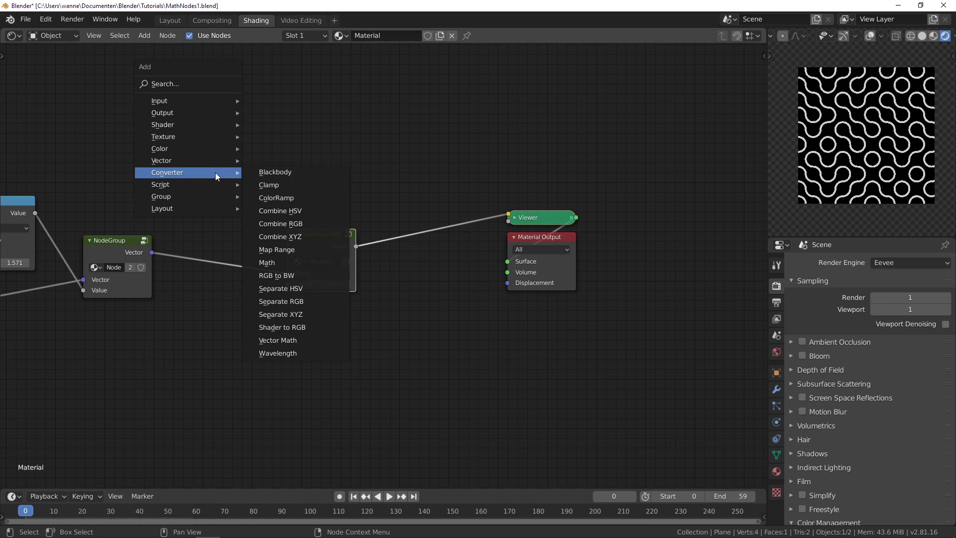
pyautogui.click(281, 237)
pyautogui.click(193, 217)
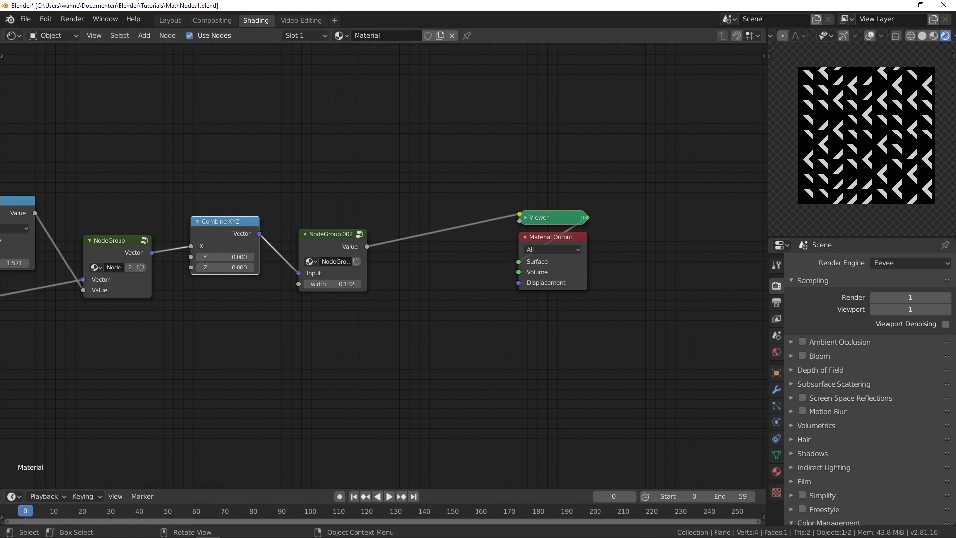
pyautogui.scroll(5, 920, 171)
pyautogui.scroll(-3, 921, 171)
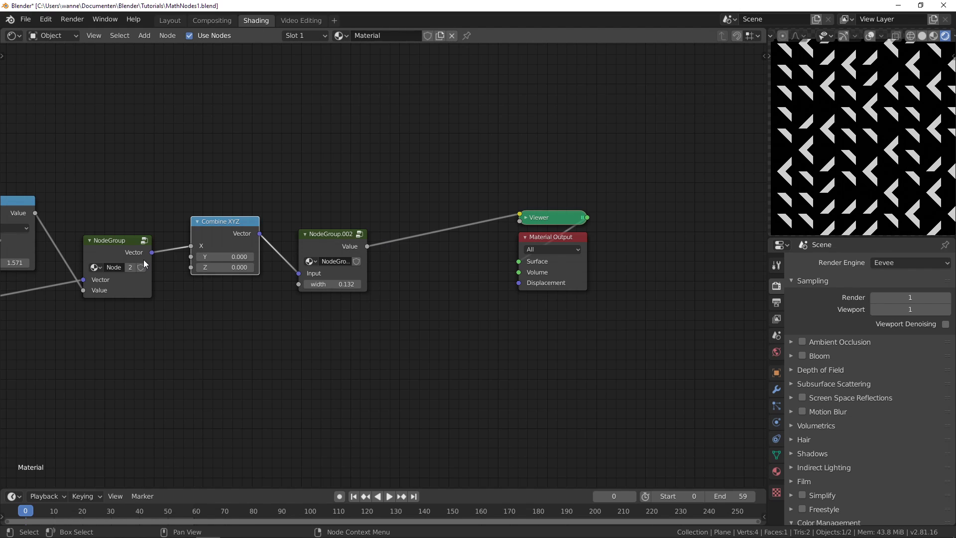
pyautogui.moveTo(151, 253); pyautogui.dragTo(199, 262)
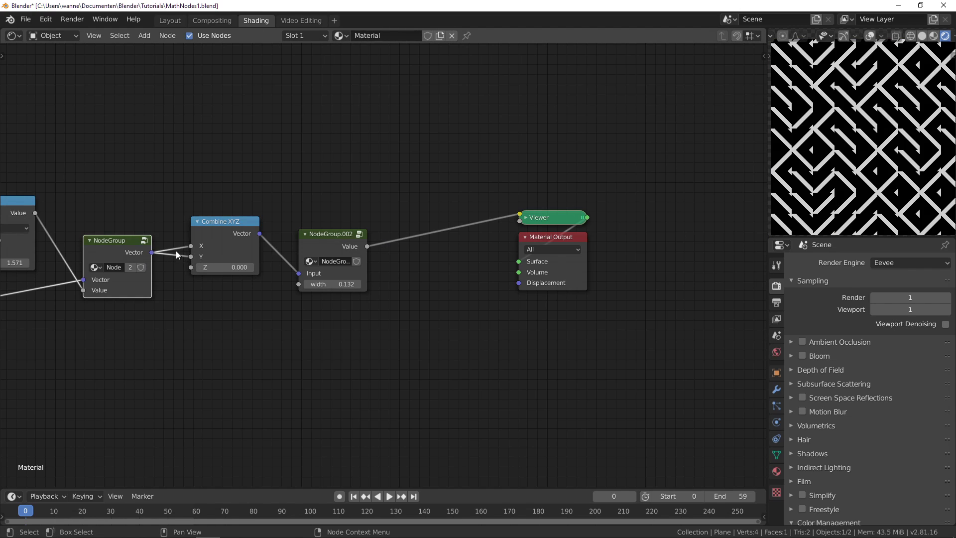
pyautogui.click(237, 236)
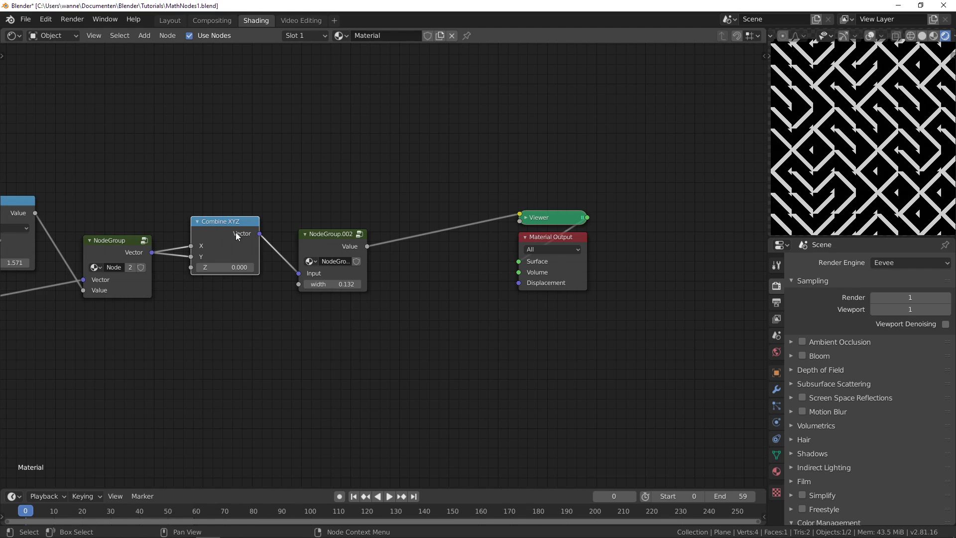
pyautogui.press('x')
# Add a Separate XYZ node on the NodeGroup vector and preview its X output in the Viewer
pyautogui.hotkey('shift', 'a')
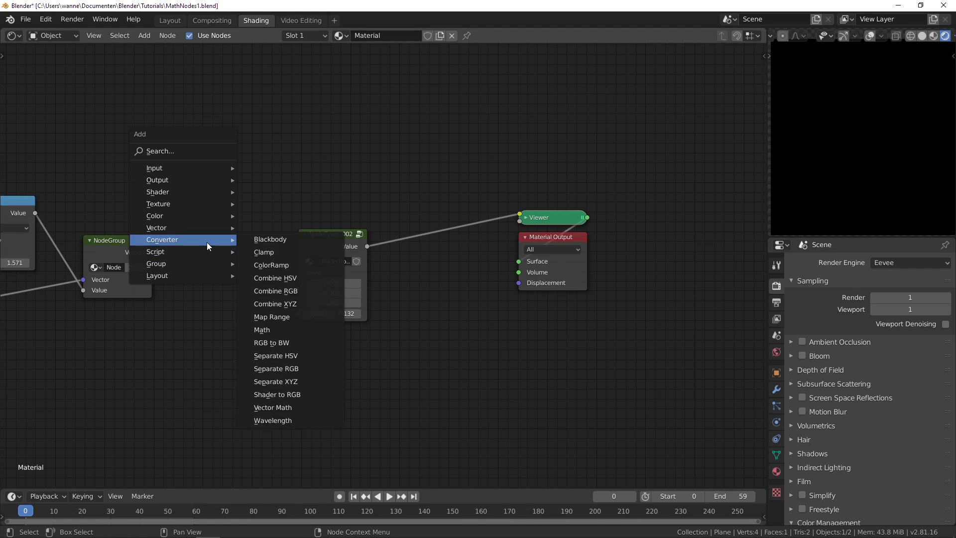
pyautogui.click(296, 382)
pyautogui.click(157, 252)
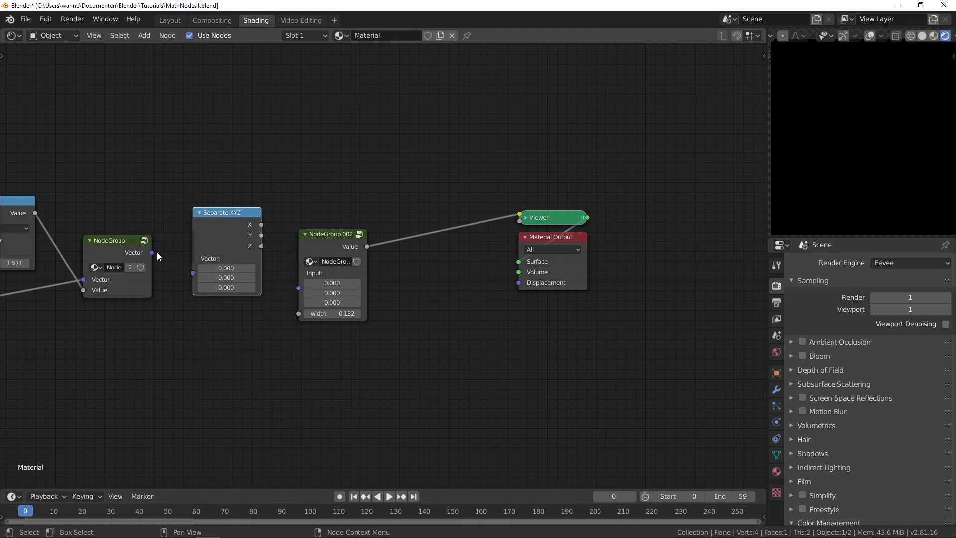
pyautogui.moveTo(152, 253); pyautogui.dragTo(193, 273)
pyautogui.moveTo(216, 228); pyautogui.dragTo(214, 175)
pyautogui.keyDown('ctrl'); pyautogui.keyDown('shift'); pyautogui.click(213, 175); pyautogui.keyUp('shift'); pyautogui.keyUp('ctrl')
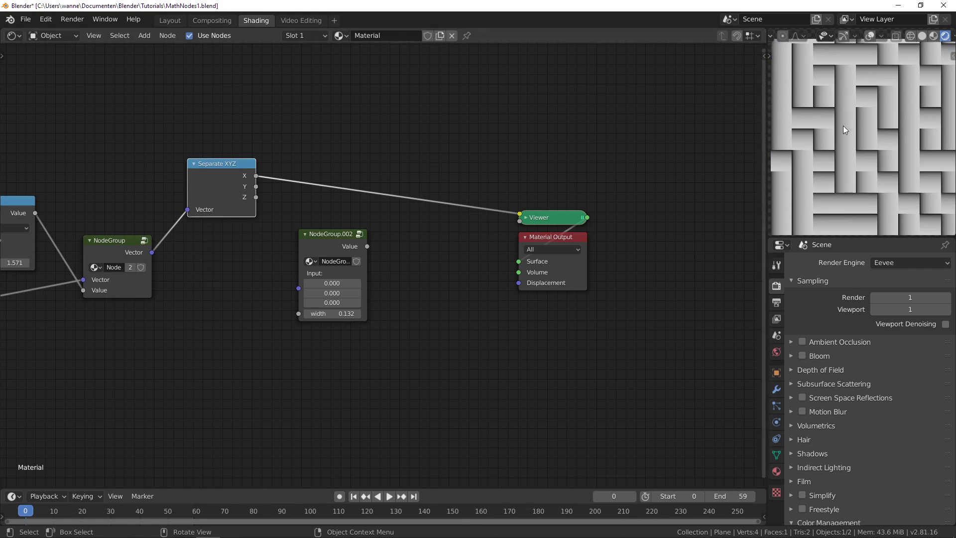
pyautogui.scroll(-6, 845, 130)
pyautogui.scroll(8, 845, 130)
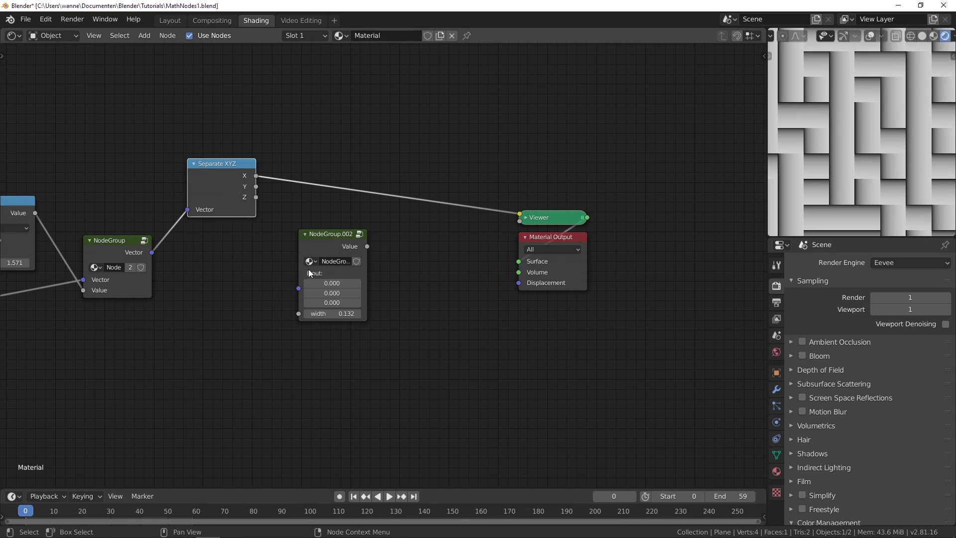
# Give NodeGroup.002 a fake user and delete the node
pyautogui.click(328, 245)
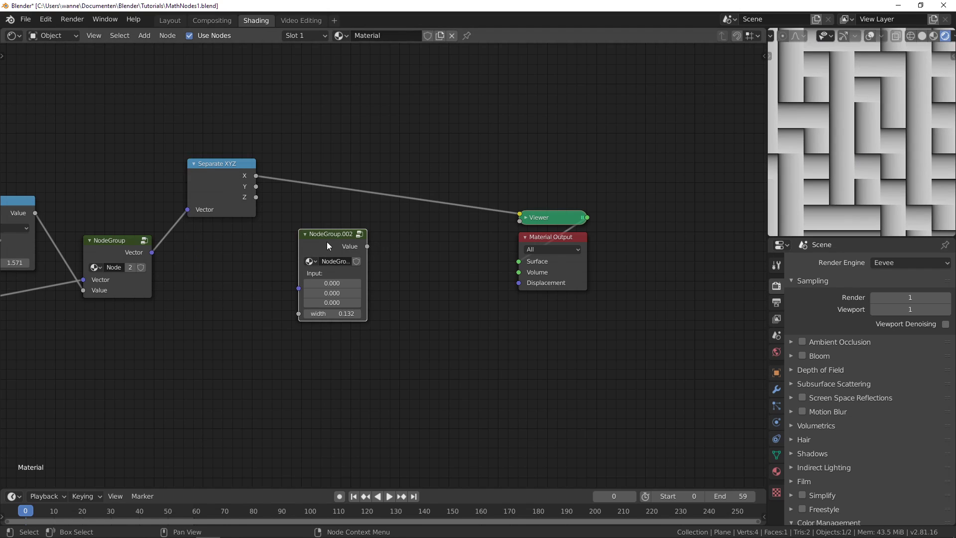
pyautogui.click(356, 261)
pyautogui.moveTo(328, 227); pyautogui.dragTo(336, 247)
pyautogui.press('Delete')
pyautogui.moveTo(334, 233); pyautogui.dragTo(387, 273, button='middle')
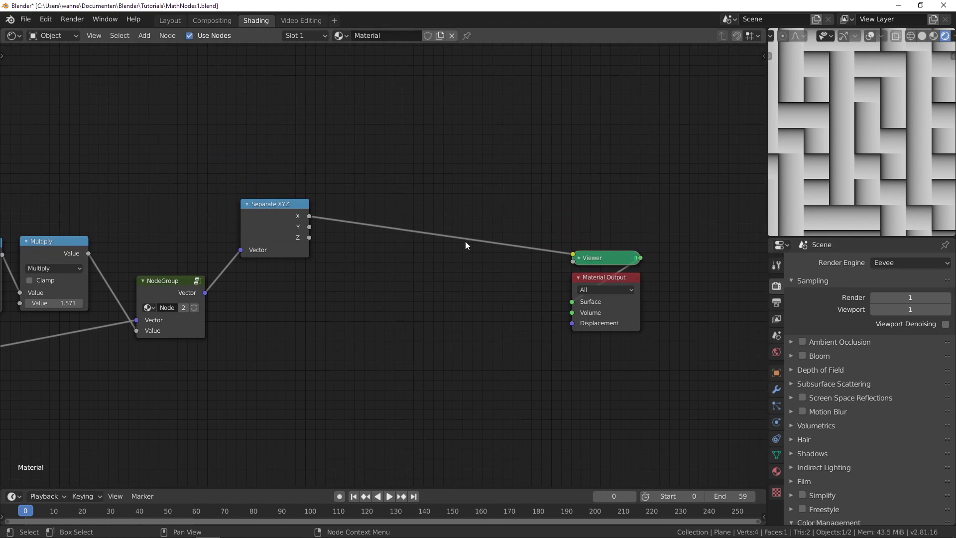
# Add a Math Add node after X and insert an Absolute node before it
pyautogui.hotkey('shift', 'a')
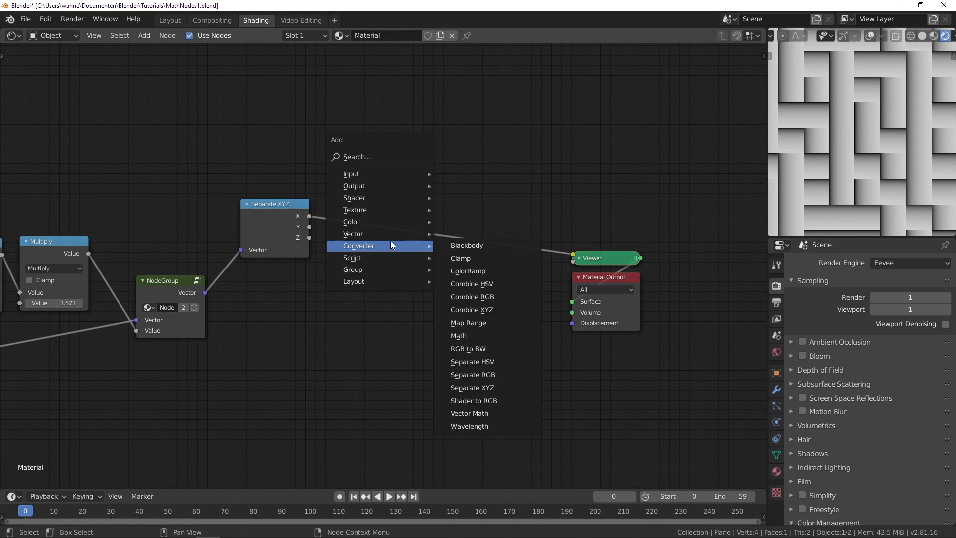
pyautogui.moveTo(398, 233)
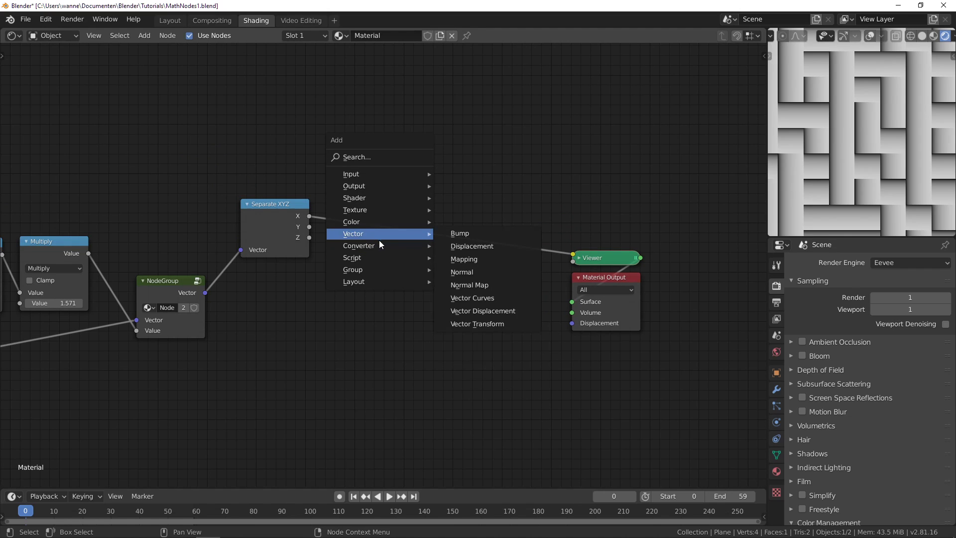
pyautogui.click(489, 333)
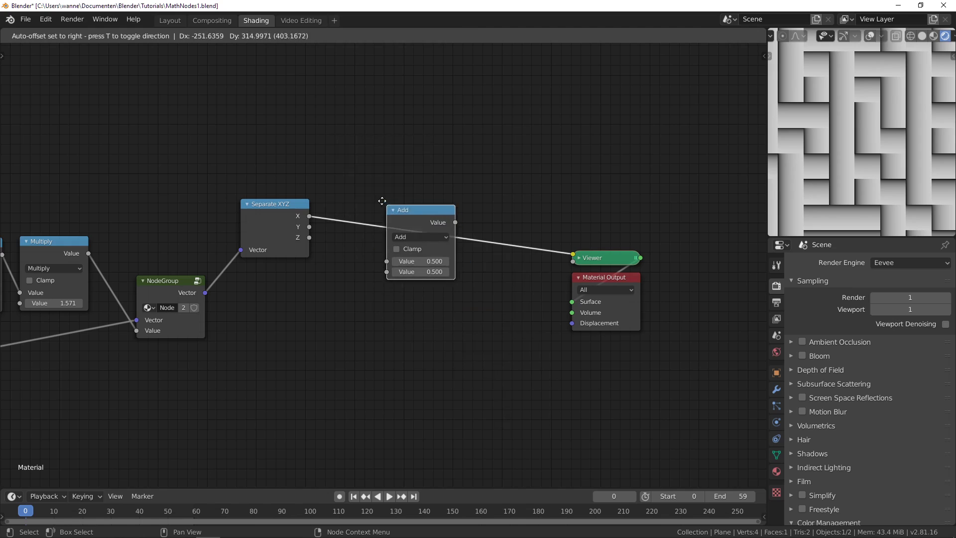
pyautogui.click(393, 130)
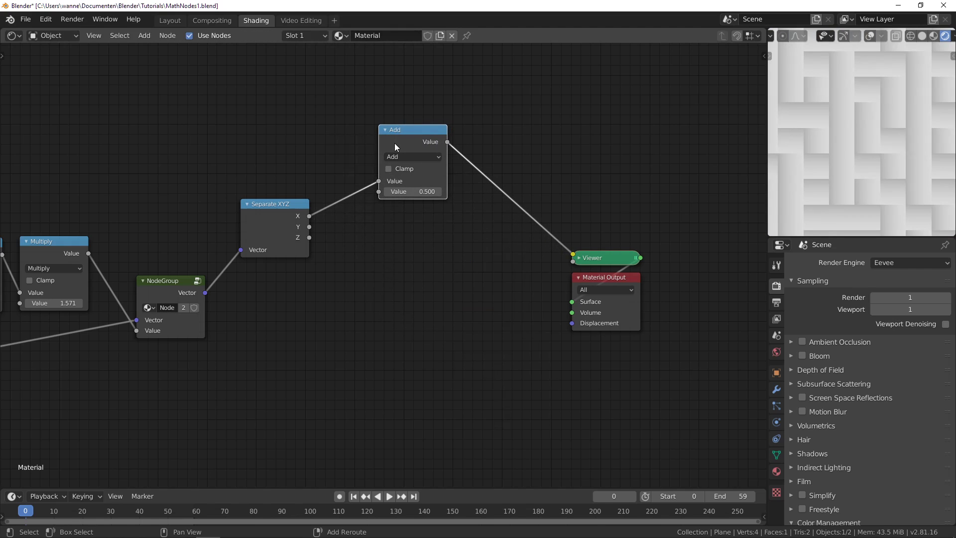
pyautogui.hotkey('shift', 'd')
pyautogui.click(399, 226)
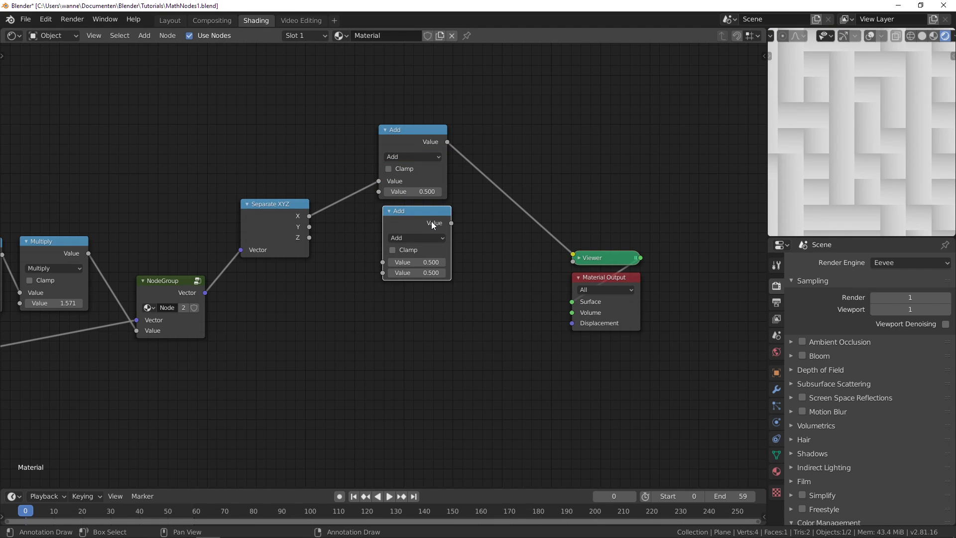
pyautogui.moveTo(431, 221); pyautogui.dragTo(404, 243)
pyautogui.click(392, 259)
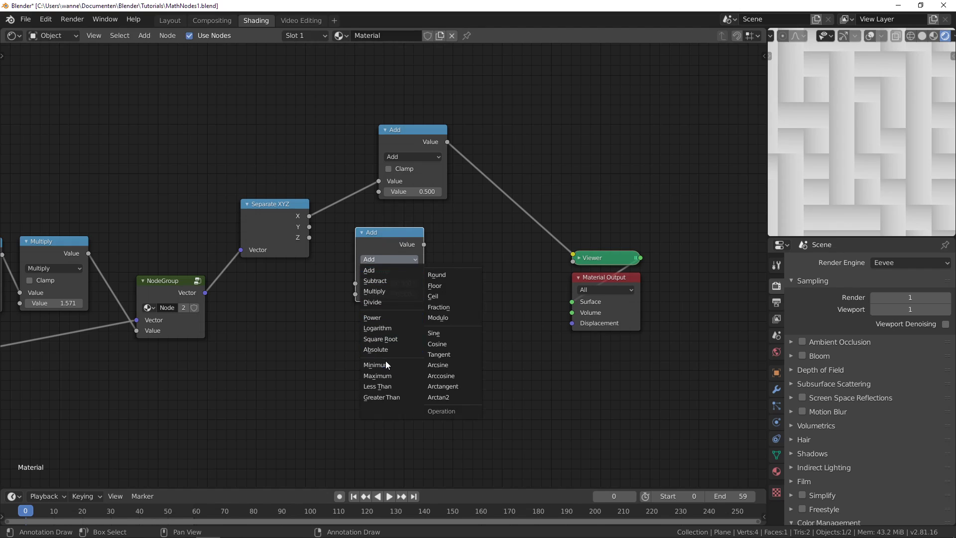
pyautogui.click(377, 350)
pyautogui.moveTo(374, 249); pyautogui.dragTo(366, 148)
# Feed Y through a second Absolute node into Add's second input and move the output nodes right
pyautogui.hotkey('shift', 'd')
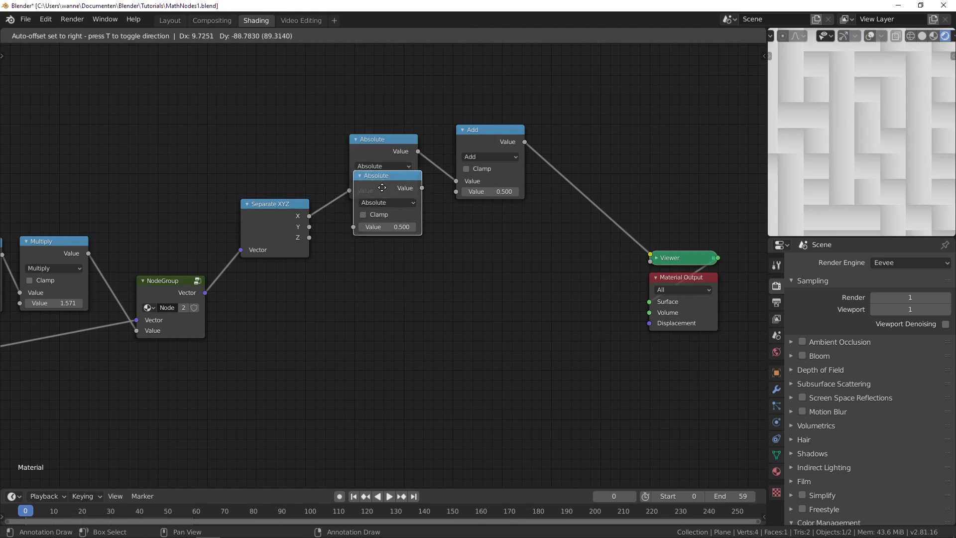
pyautogui.click(380, 213)
pyautogui.moveTo(309, 227); pyautogui.dragTo(350, 254)
pyautogui.moveTo(420, 214); pyautogui.dragTo(456, 191)
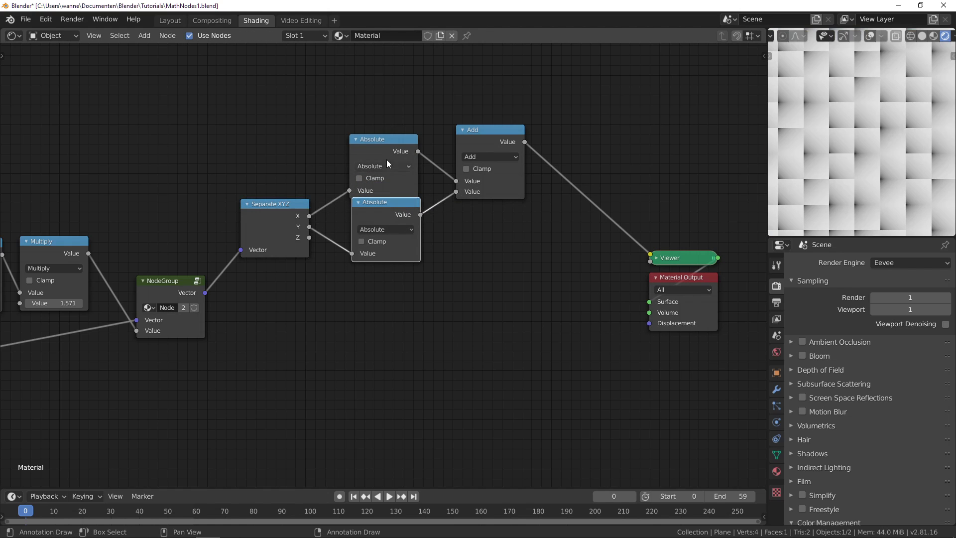
pyautogui.moveTo(384, 151); pyautogui.dragTo(382, 118)
pyautogui.moveTo(374, 202); pyautogui.dragTo(368, 194)
pyautogui.moveTo(542, 222); pyautogui.dragTo(385, 240, button='middle')
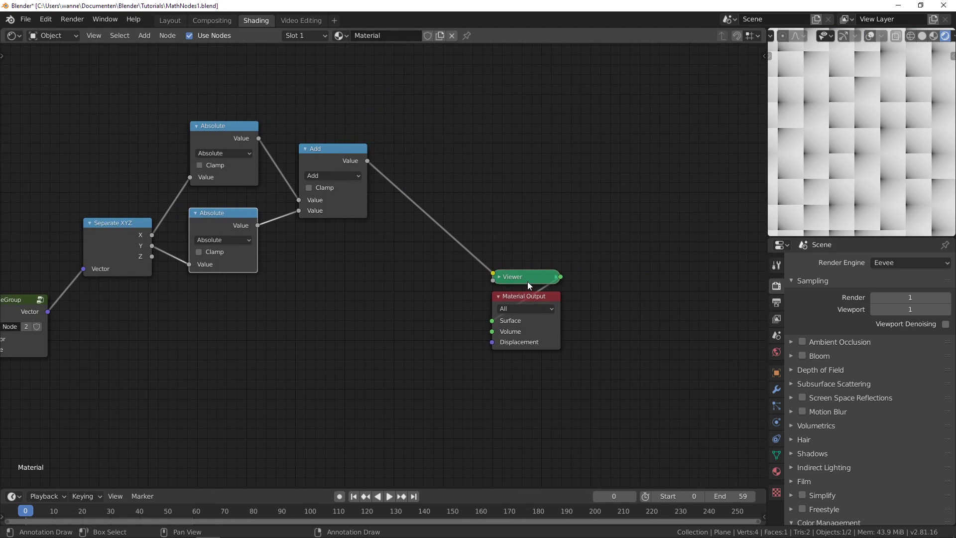
pyautogui.keyDown('shift'); pyautogui.click(531, 294); pyautogui.keyUp('shift')
pyautogui.moveTo(530, 294); pyautogui.dragTo(648, 280)
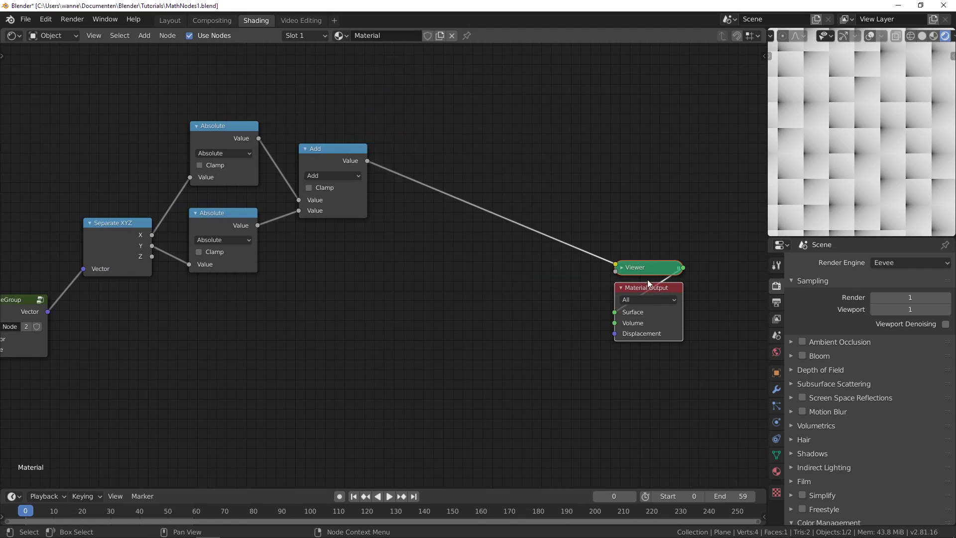
# Insert a Less Than node with threshold 1 between Add and the Viewer
pyautogui.click(327, 157)
pyautogui.hotkey('shift', 'd')
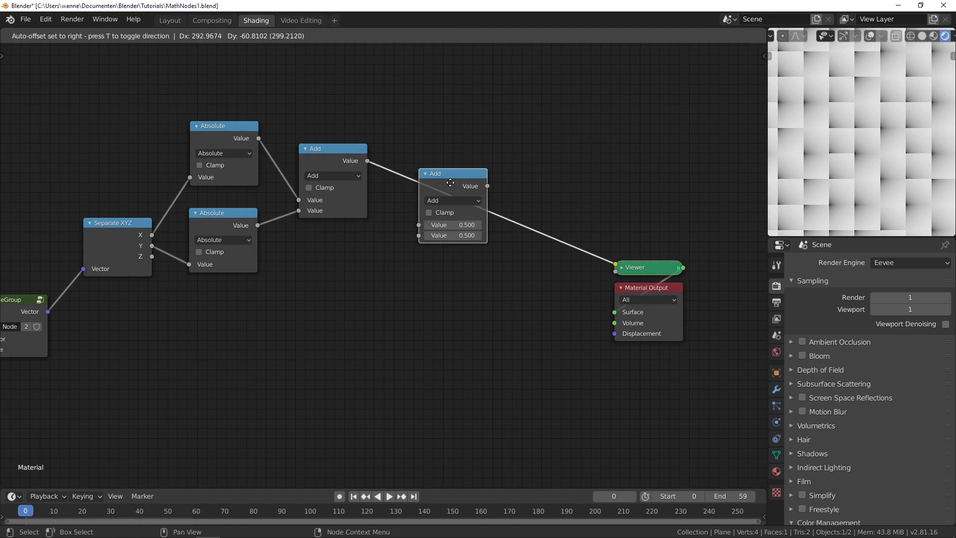
pyautogui.click(460, 205)
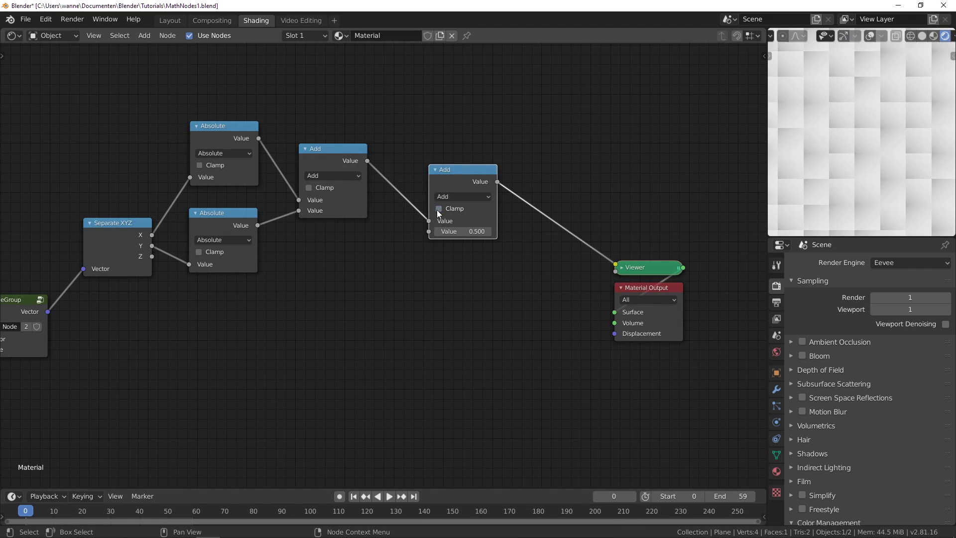
pyautogui.click(461, 196)
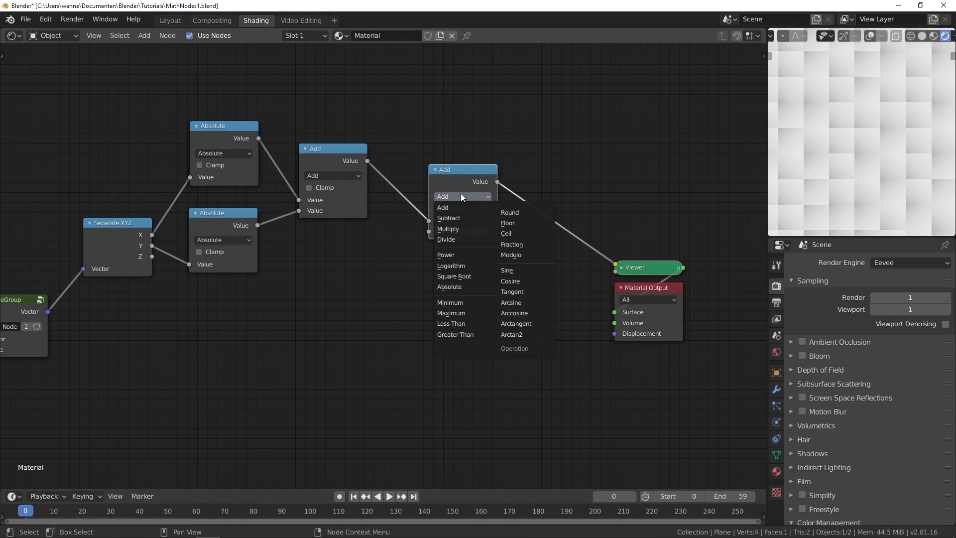
pyautogui.click(456, 324)
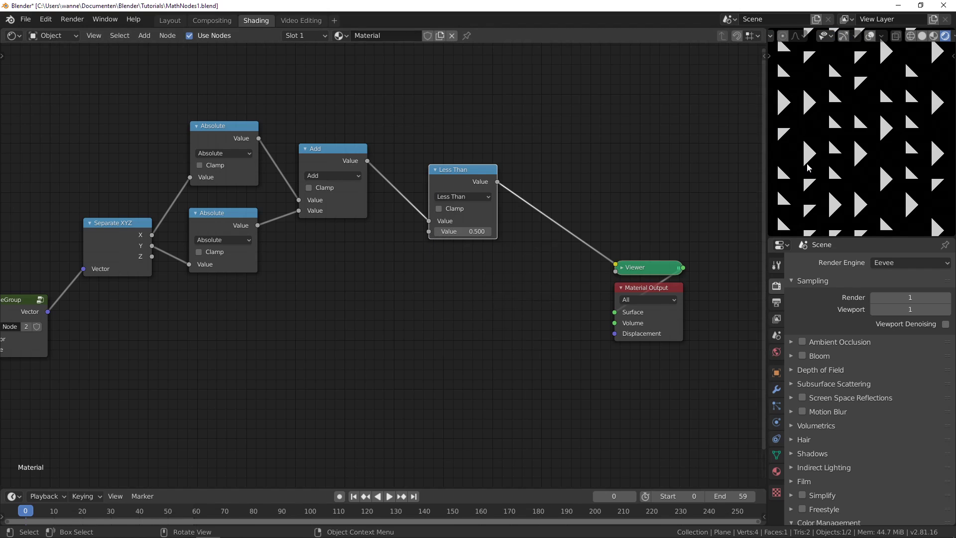
pyautogui.scroll(2, 892, 82)
pyautogui.click(460, 231)
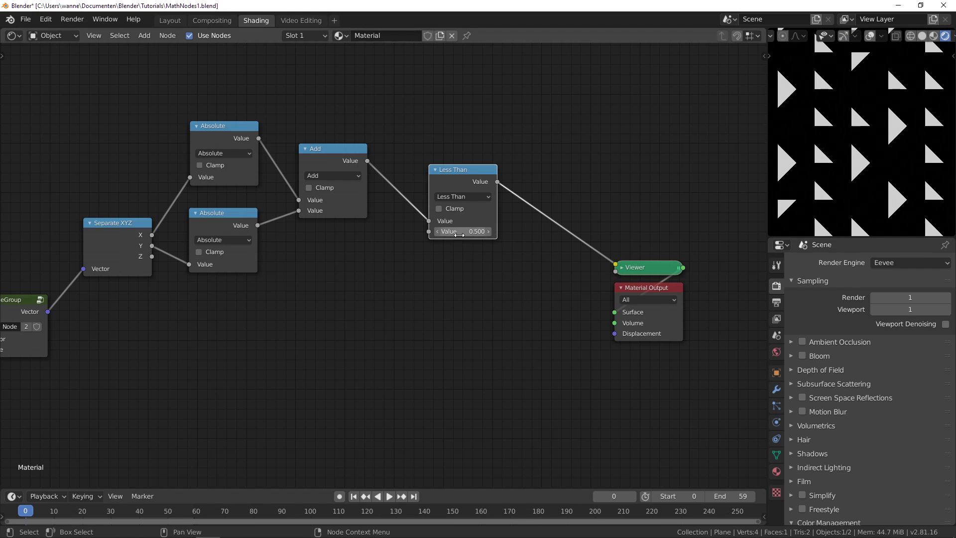
pyautogui.write('1')
pyautogui.press('Return')
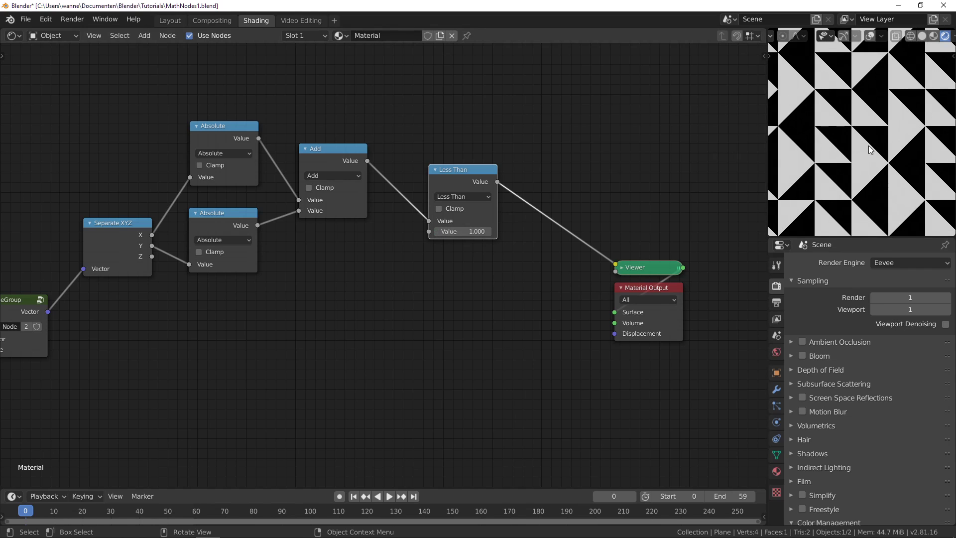
pyautogui.scroll(-2, 877, 162)
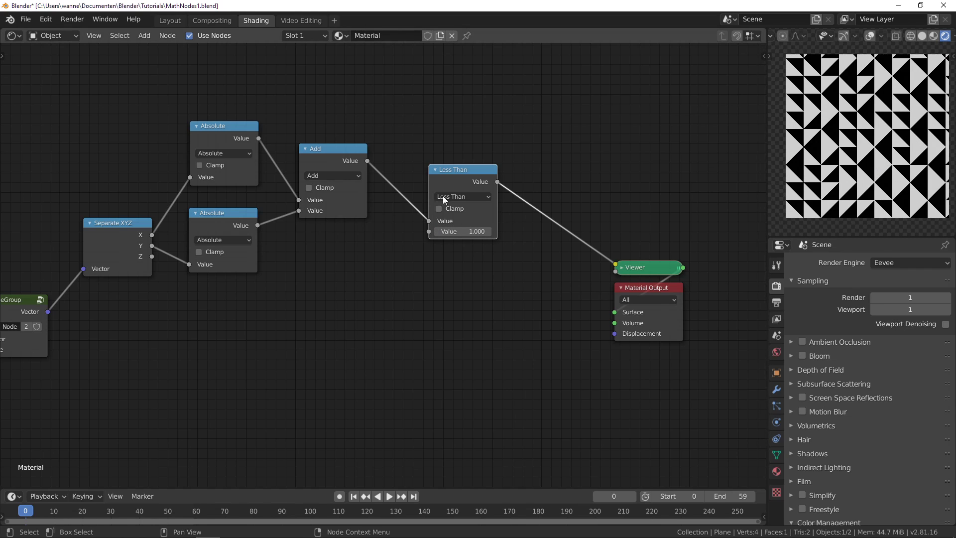
pyautogui.hotkey('alt', 'Tab')
pyautogui.scroll(12, 458, 256)
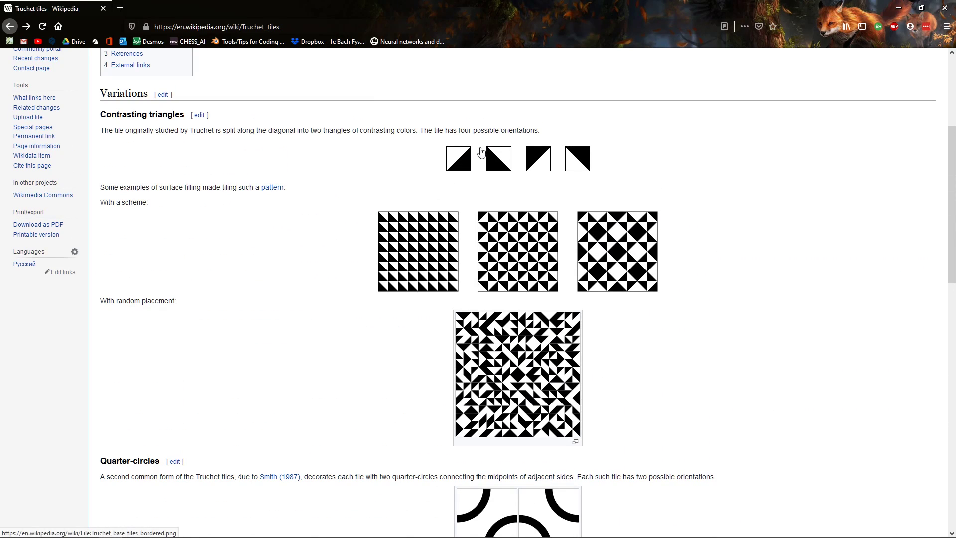
pyautogui.hotkey('alt', 'Tab')
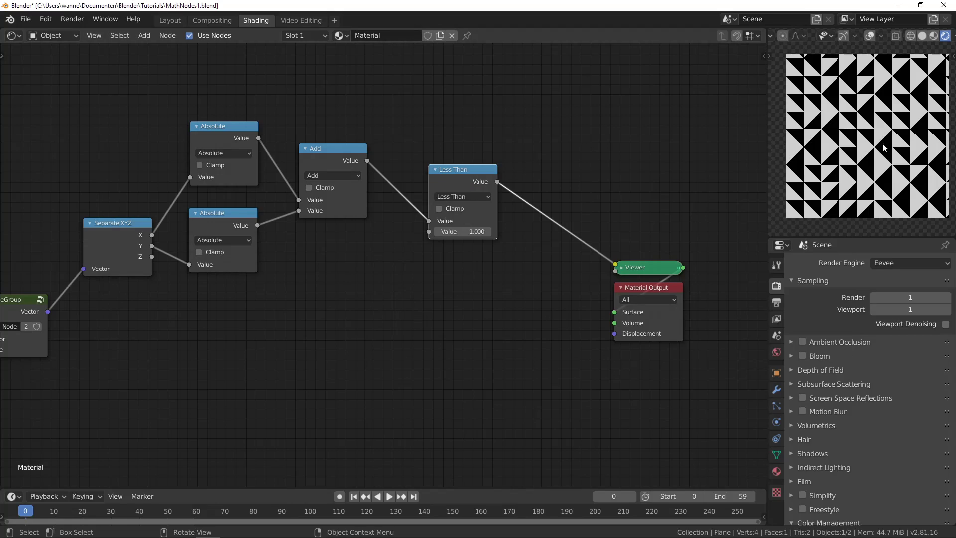
# Change the Less Than node after White Noise to Multiply by 4
pyautogui.moveTo(214, 321); pyautogui.dragTo(665, 290, button='middle')
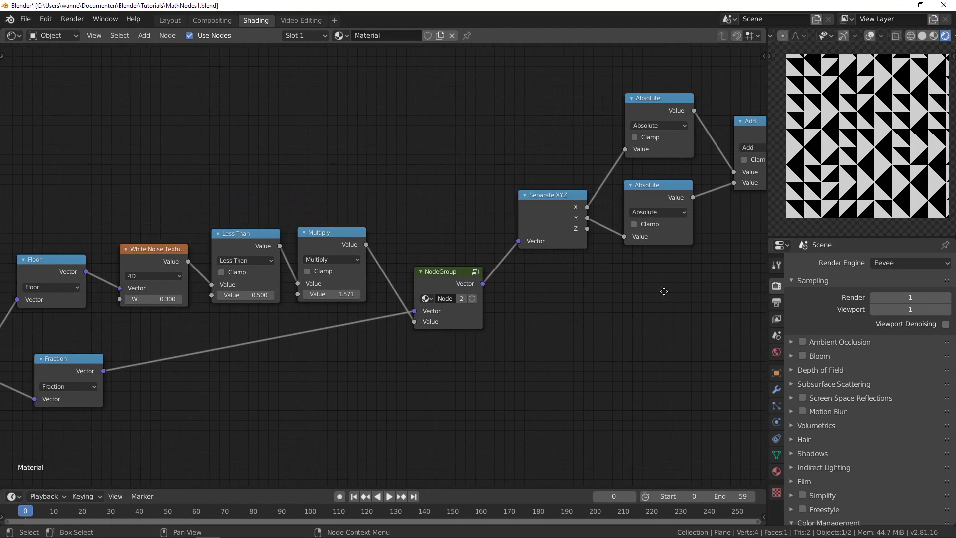
pyautogui.scroll(2, 323, 273)
pyautogui.moveTo(191, 326); pyautogui.dragTo(304, 294, button='middle')
pyautogui.click(346, 198)
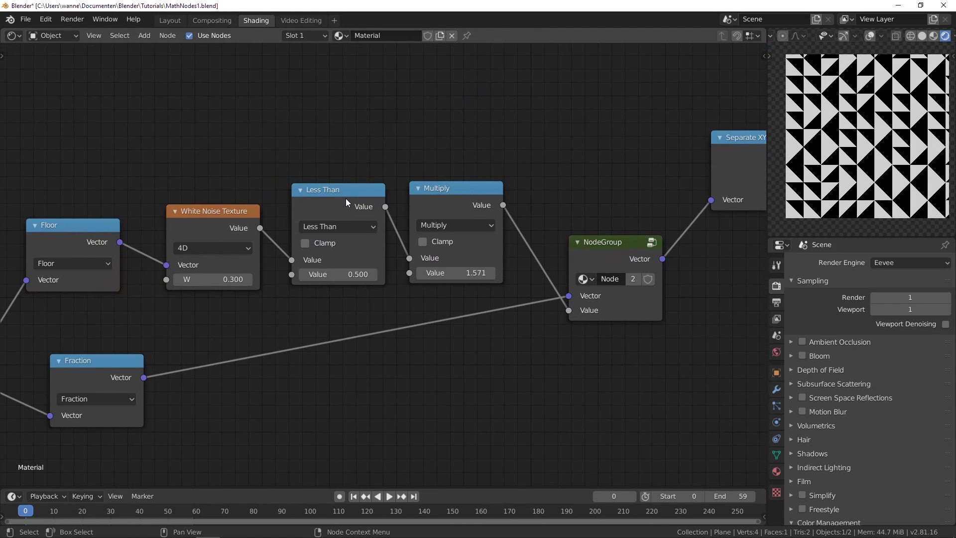
pyautogui.click(337, 229)
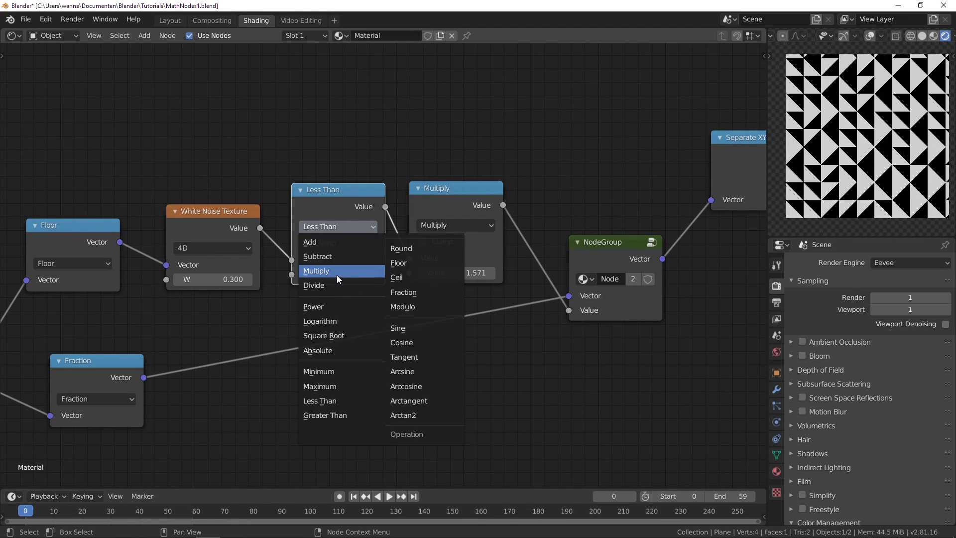
pyautogui.press('Escape')
pyautogui.click(354, 226)
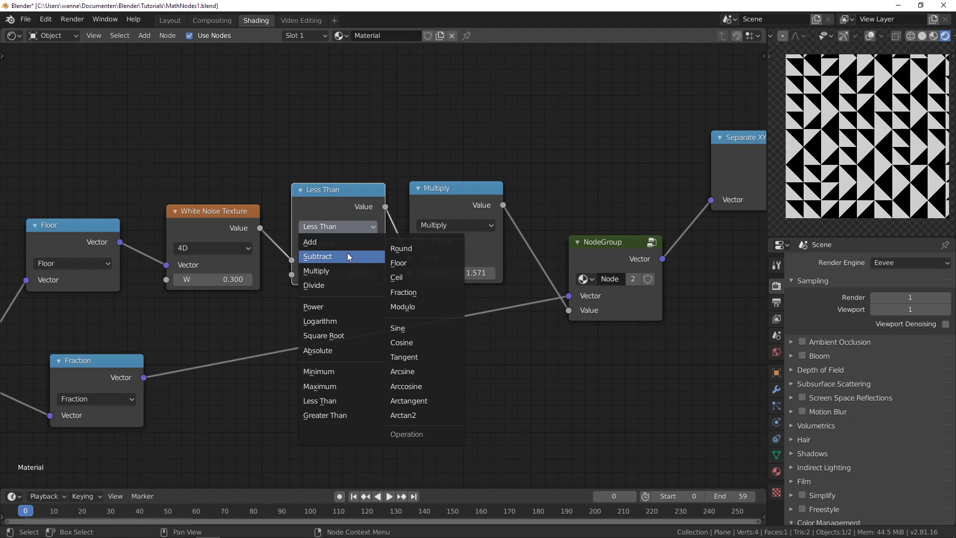
pyautogui.click(348, 270)
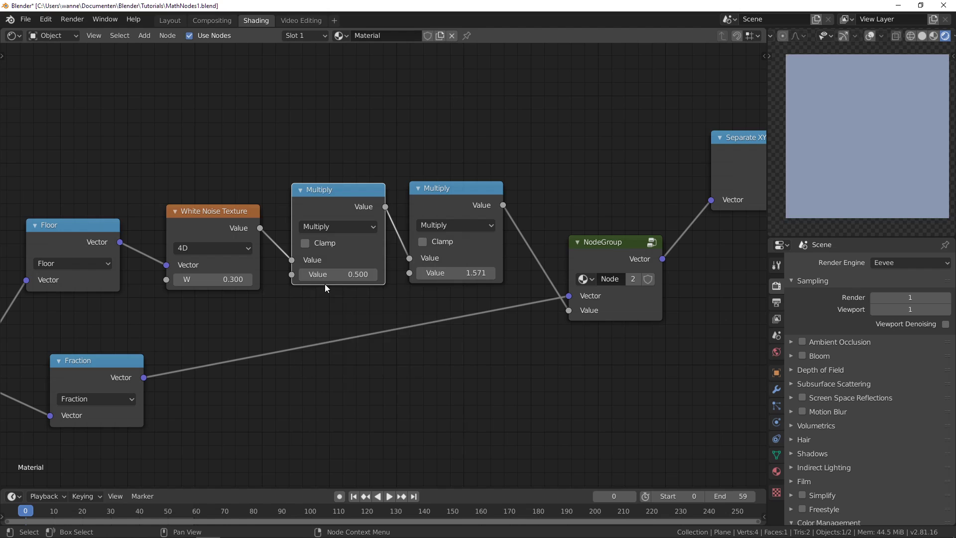
pyautogui.click(335, 274)
pyautogui.write('4')
pyautogui.press('Return')
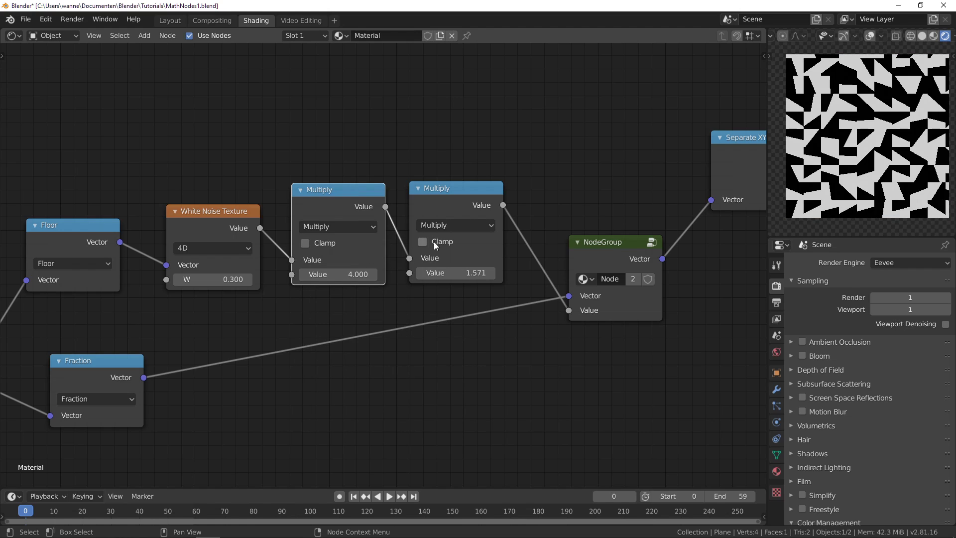
# Insert a Floor node, duplicated from the 1.571 Multiply, before that Multiply
pyautogui.click(448, 226)
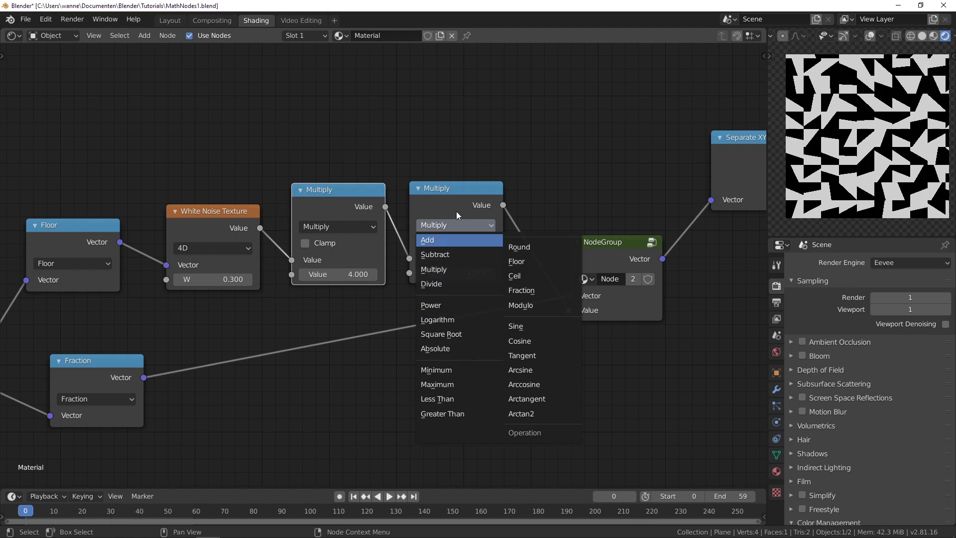
pyautogui.hotkey('shift', 'd')
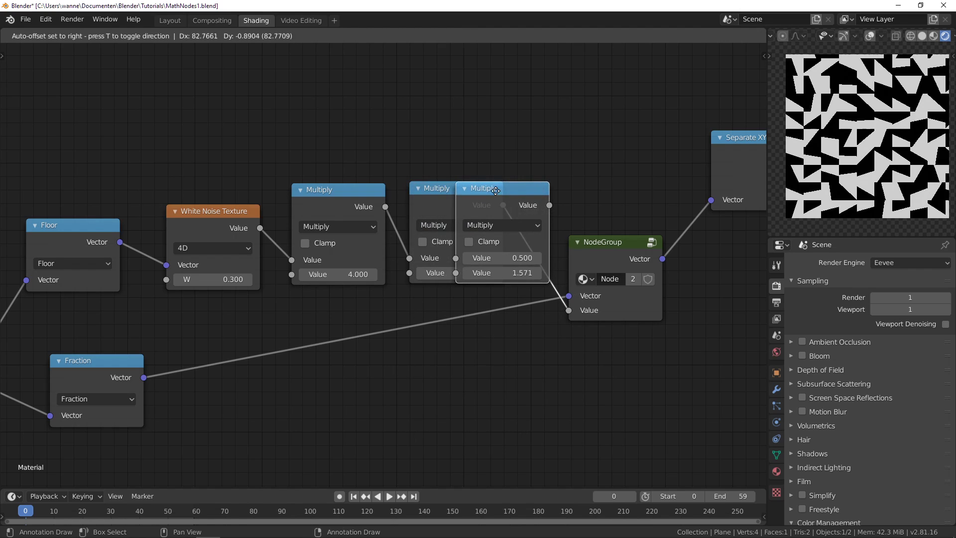
pyautogui.click(479, 193)
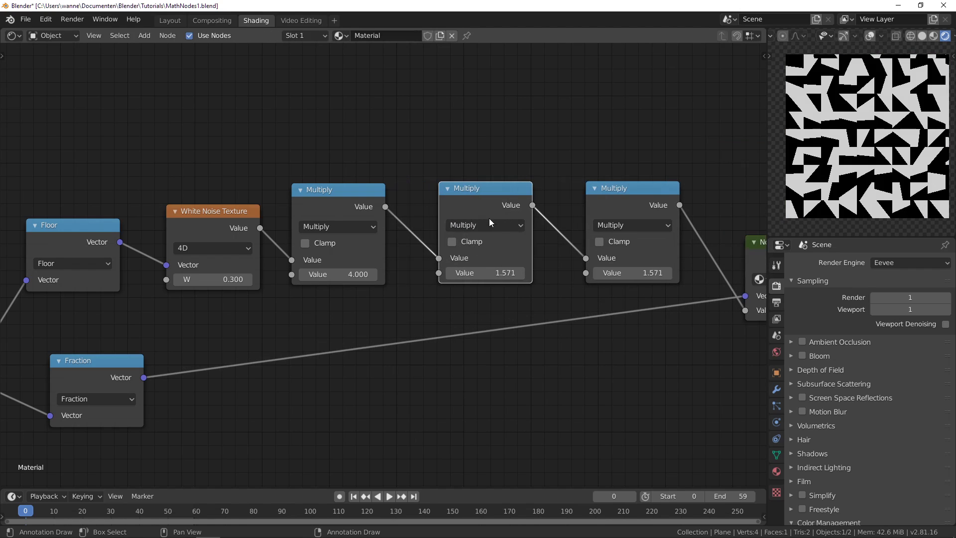
pyautogui.click(486, 224)
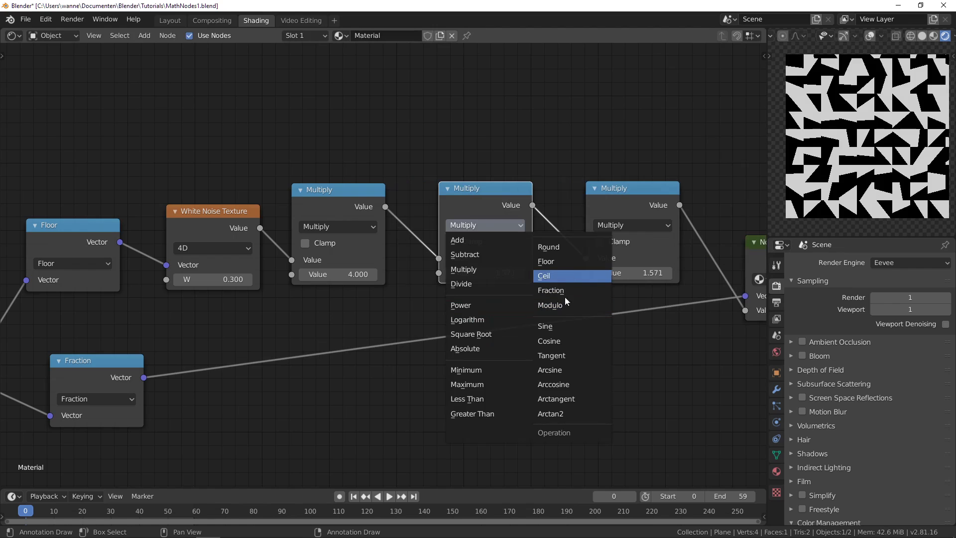
pyautogui.click(567, 256)
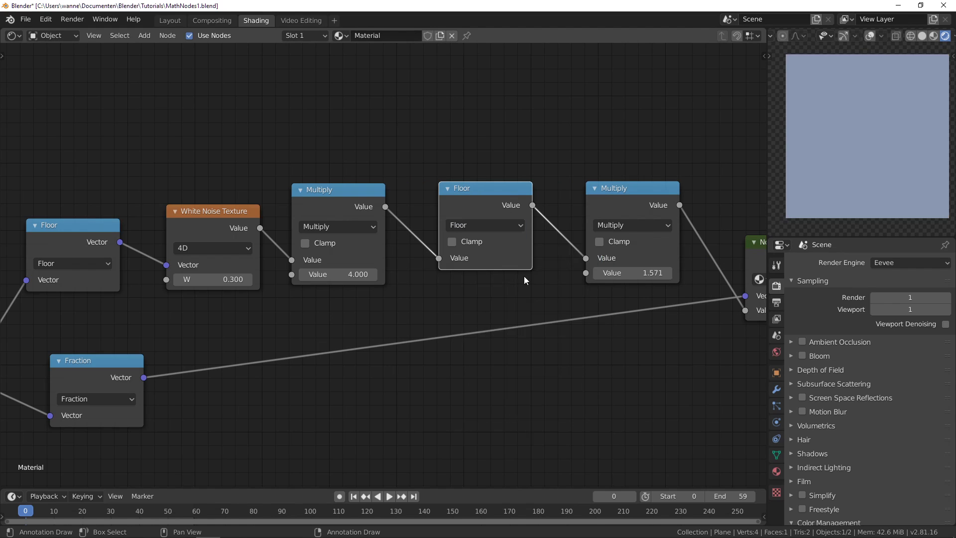
pyautogui.moveTo(524, 276); pyautogui.dragTo(185, 287, button='middle')
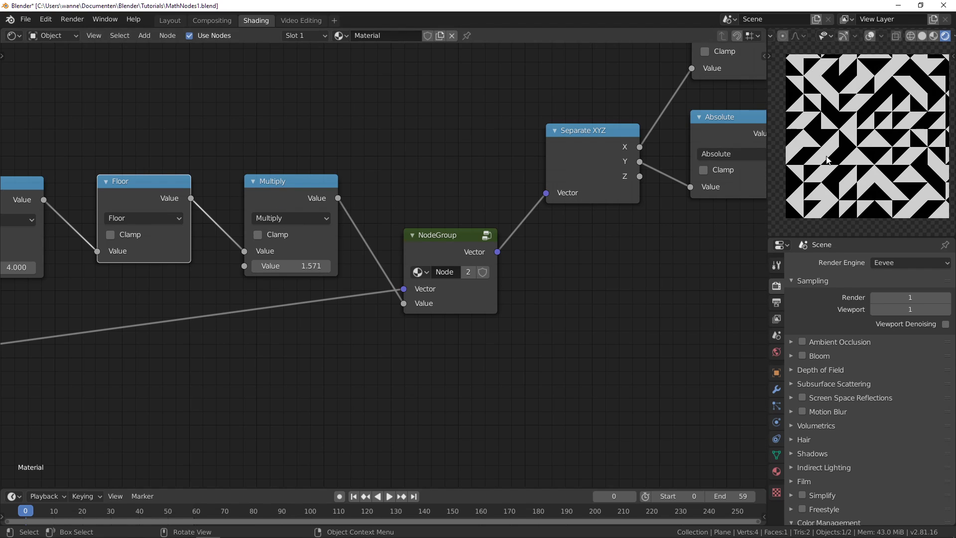
# Try Scale values 6.6 and 1.8, then set Scale to 1 for a single tile
pyautogui.scroll(-5, 305, 336)
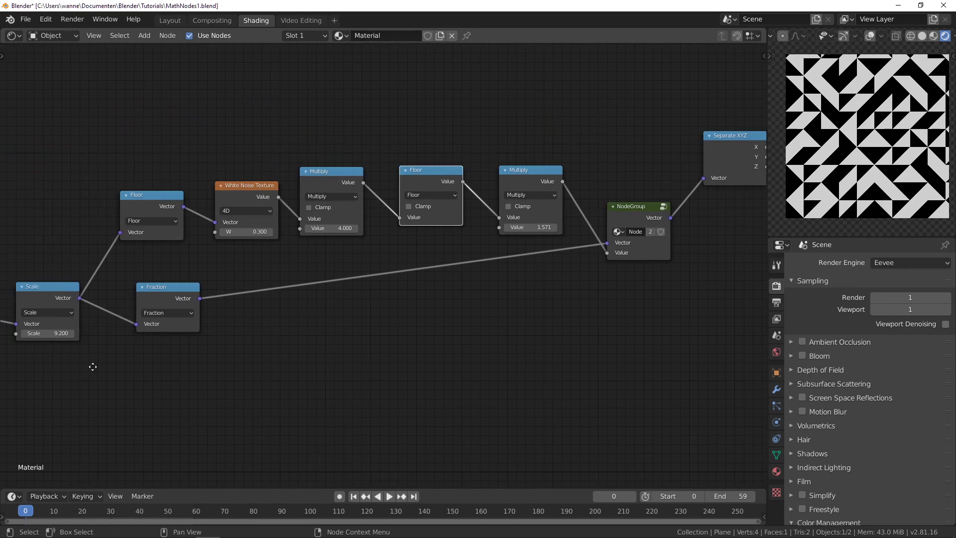
pyautogui.scroll(2, 146, 340)
pyautogui.moveTo(124, 318); pyautogui.dragTo(102, 318)
pyautogui.doubleClick(113, 319)
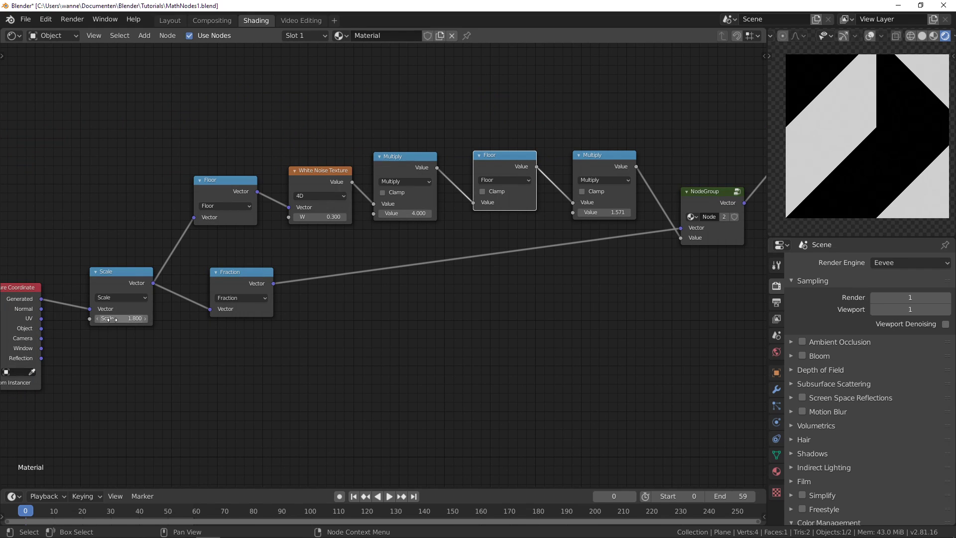
pyautogui.write('1.8')
pyautogui.press('Return')
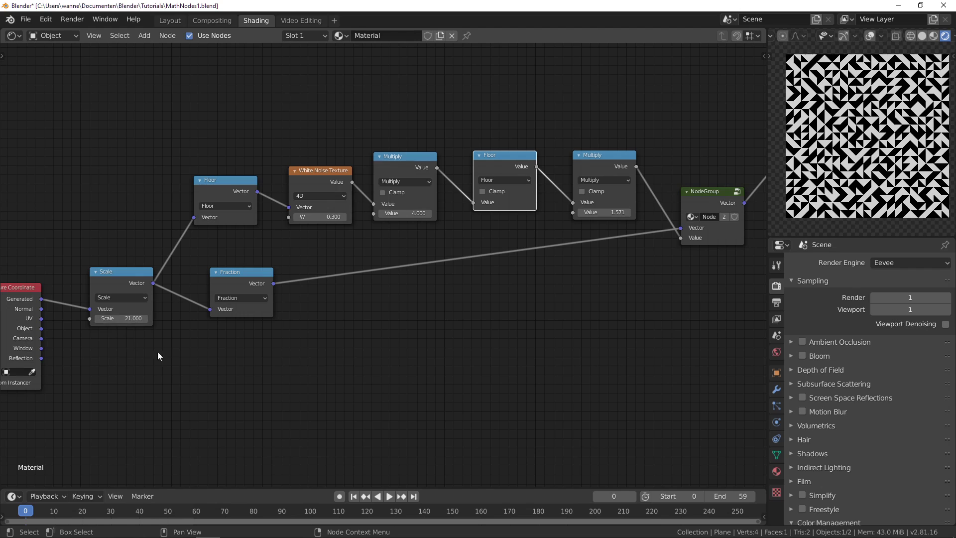
pyautogui.doubleClick(131, 319)
pyautogui.write('1')
pyautogui.press('Return')
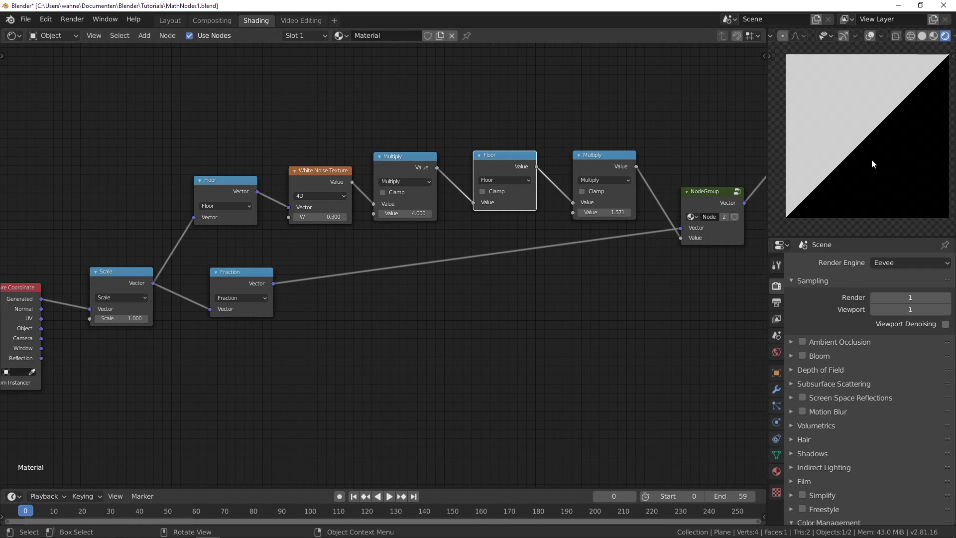
# Set the White Noise W near zero and consult the Truchet tiles article's labyrinth example
pyautogui.moveTo(323, 220)
pyautogui.mouseDown()
pyautogui.moveTo(274, 219)
pyautogui.moveTo(313, 219)
pyautogui.mouseUp()
pyautogui.moveTo(363, 241); pyautogui.dragTo(54, 362, button='middle')
pyautogui.moveTo(516, 258); pyautogui.dragTo(371, 324, button='middle')
pyautogui.hotkey('alt', 'Tab')
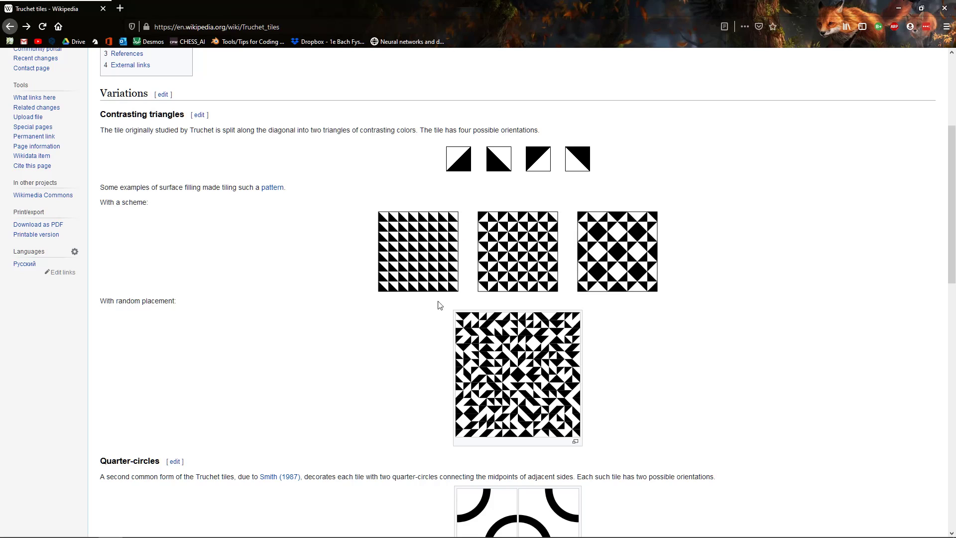
pyautogui.scroll(-5, 514, 355)
pyautogui.scroll(-7, 515, 354)
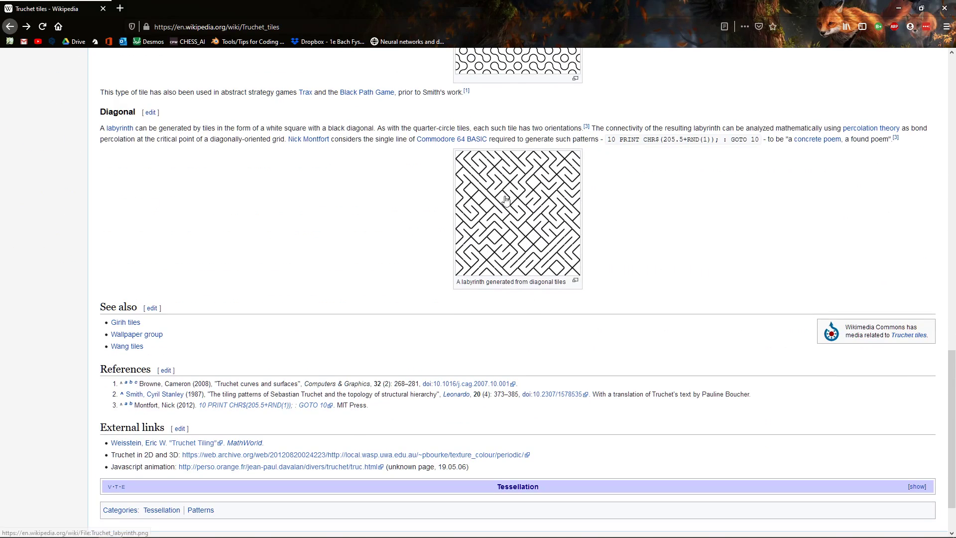
pyautogui.hotkey('alt', 'Tab')
# Set the orientation Multiply factor to 2 for two tile orientations
pyautogui.scroll(2, 297, 310)
pyautogui.moveTo(140, 356); pyautogui.dragTo(625, 355, button='middle')
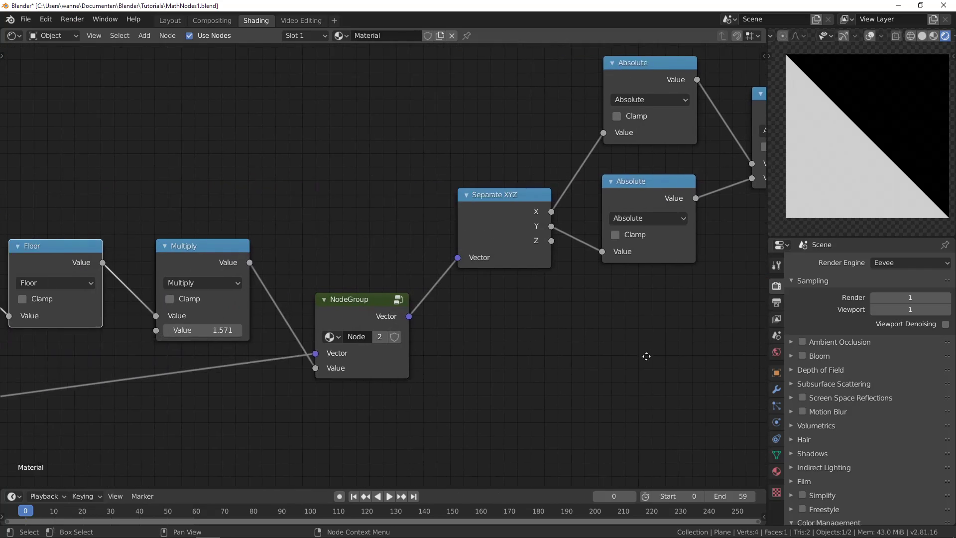
pyautogui.moveTo(75, 338); pyautogui.dragTo(224, 297, button='middle')
pyautogui.click(67, 295)
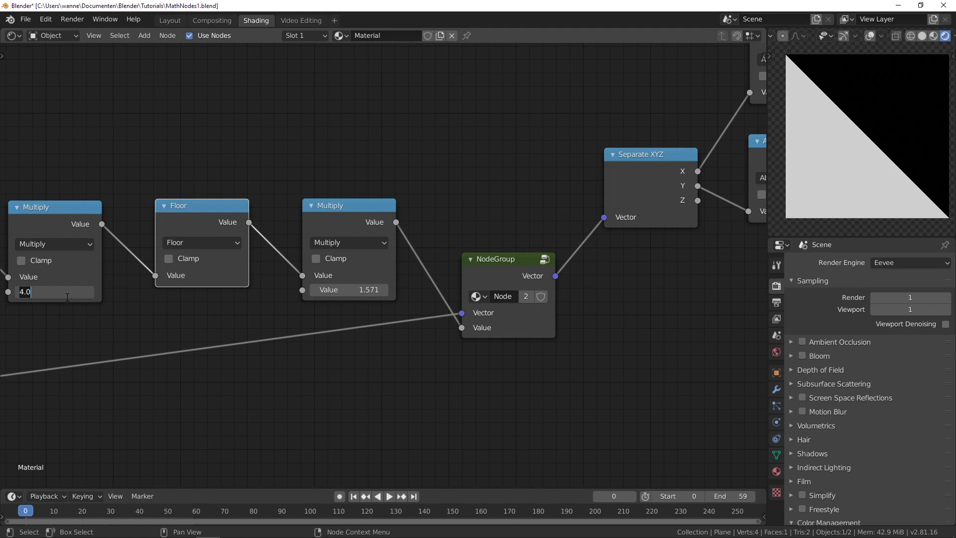
pyautogui.write('2')
pyautogui.press('Return')
# Move the Viewer and Material Output nodes right and set the Less Than threshold to 1.1
pyautogui.moveTo(312, 368); pyautogui.dragTo(300, 267, button='middle')
pyautogui.scroll(-3, 422, 245)
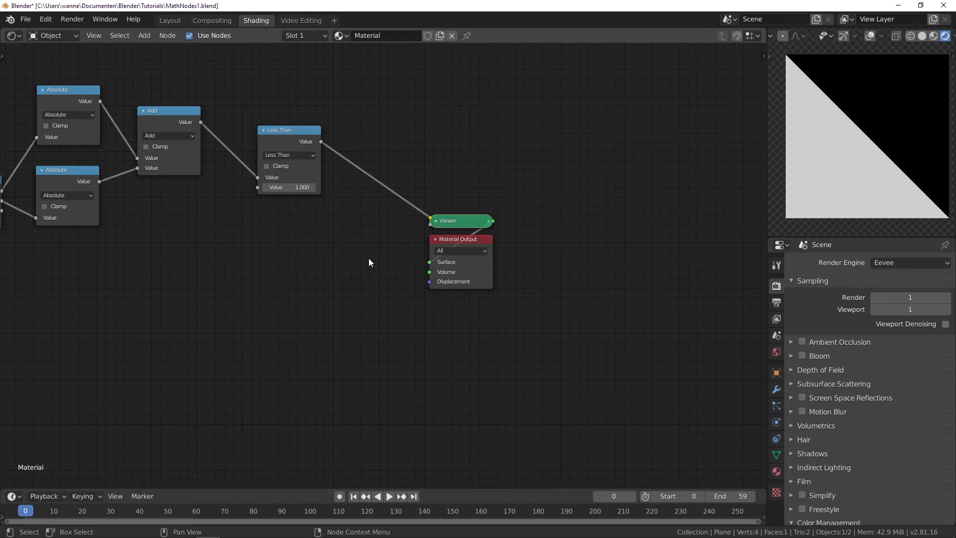
pyautogui.press('b')
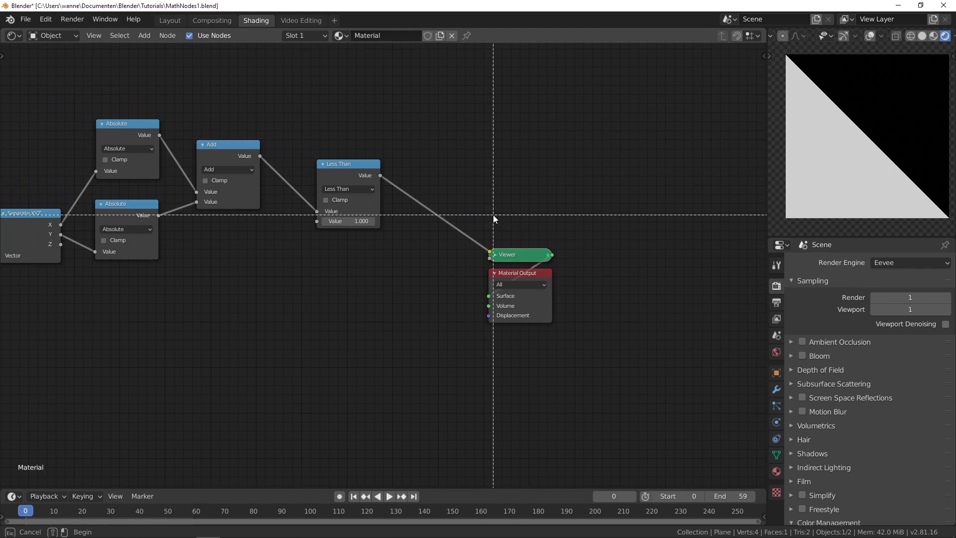
pyautogui.moveTo(494, 215); pyautogui.dragTo(552, 341)
pyautogui.press('g')
pyautogui.click(609, 343)
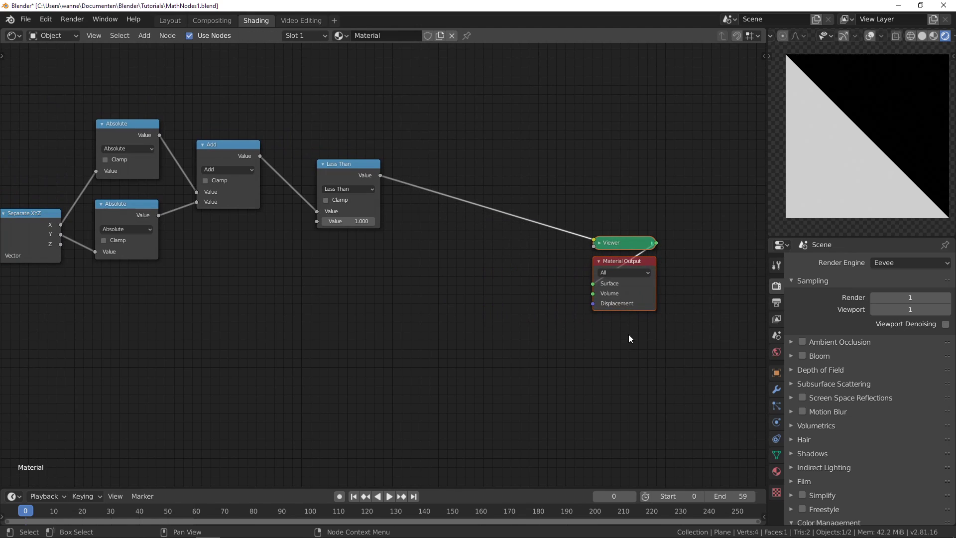
pyautogui.scroll(2, 363, 250)
pyautogui.click(337, 204)
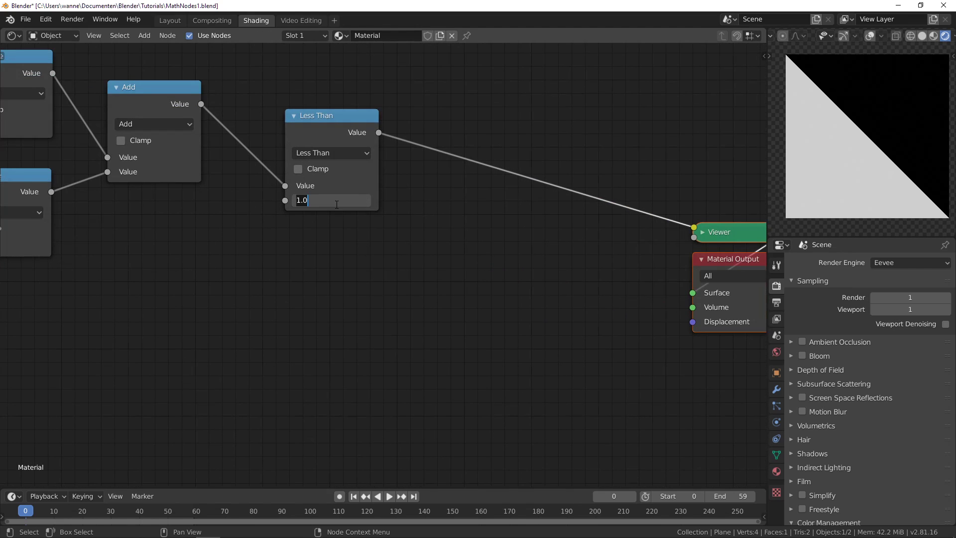
pyautogui.write('1.')
pyautogui.press('Return')
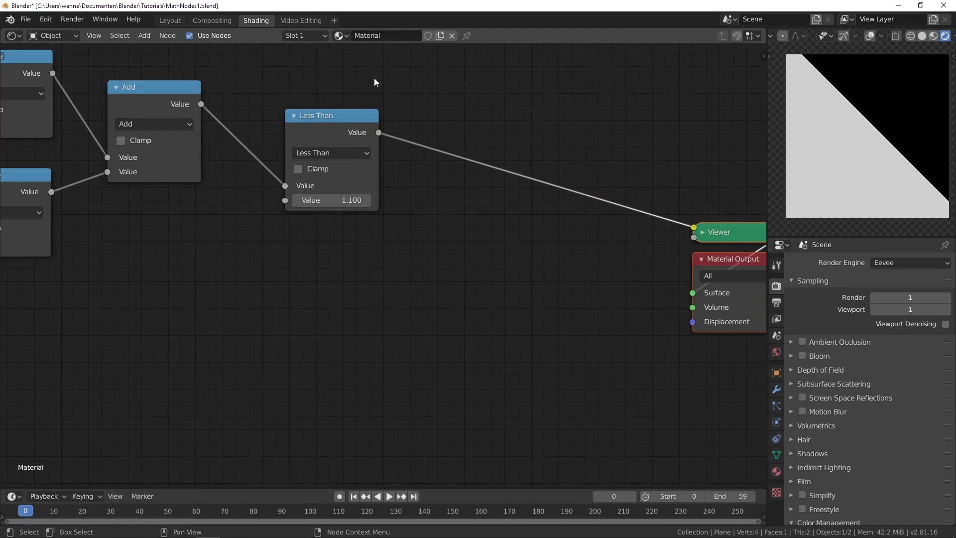
# Add a Greater Than 0.9 node fed by the Add result
pyautogui.hotkey('shift', 'd')
pyautogui.click(324, 270)
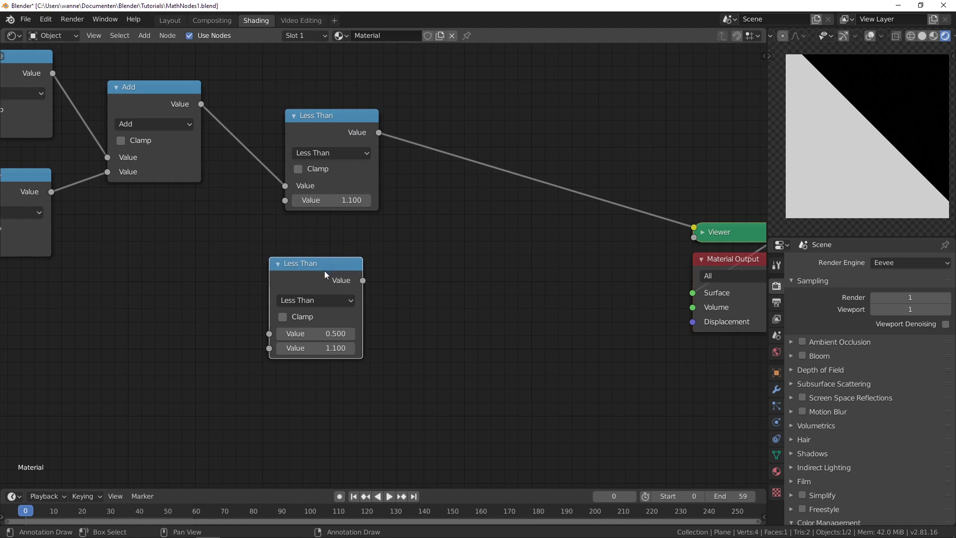
pyautogui.click(319, 301)
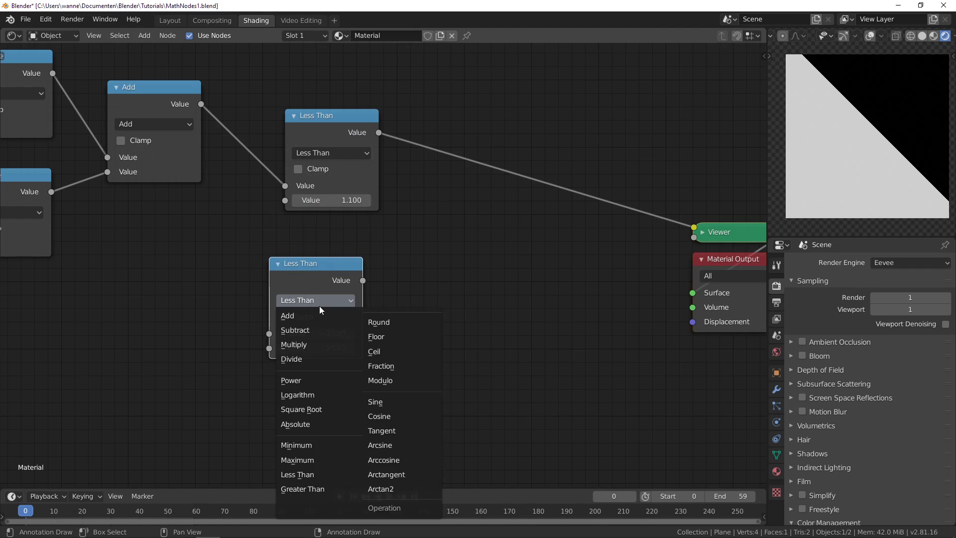
pyautogui.click(302, 489)
pyautogui.moveTo(310, 271); pyautogui.dragTo(338, 235)
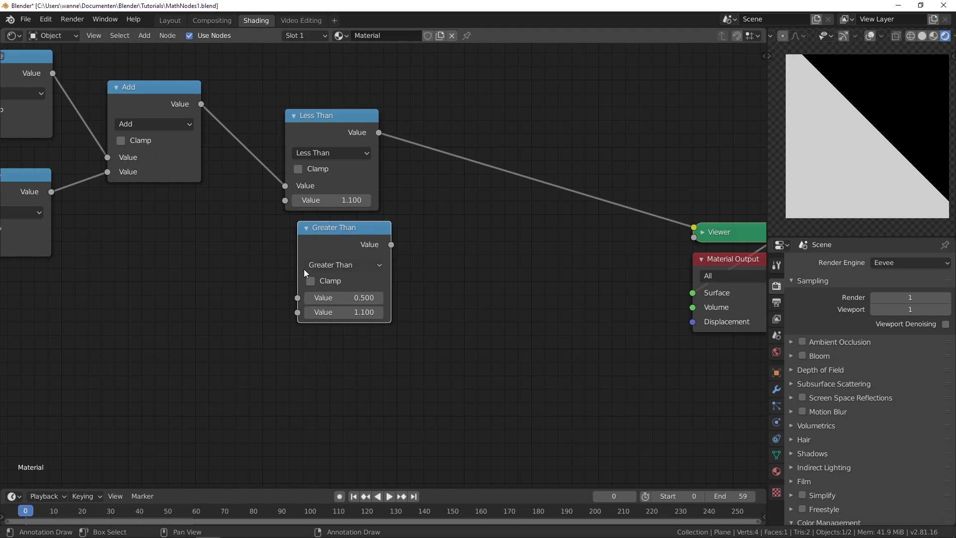
pyautogui.click(330, 312)
pyautogui.write('0.9')
pyautogui.press('Return')
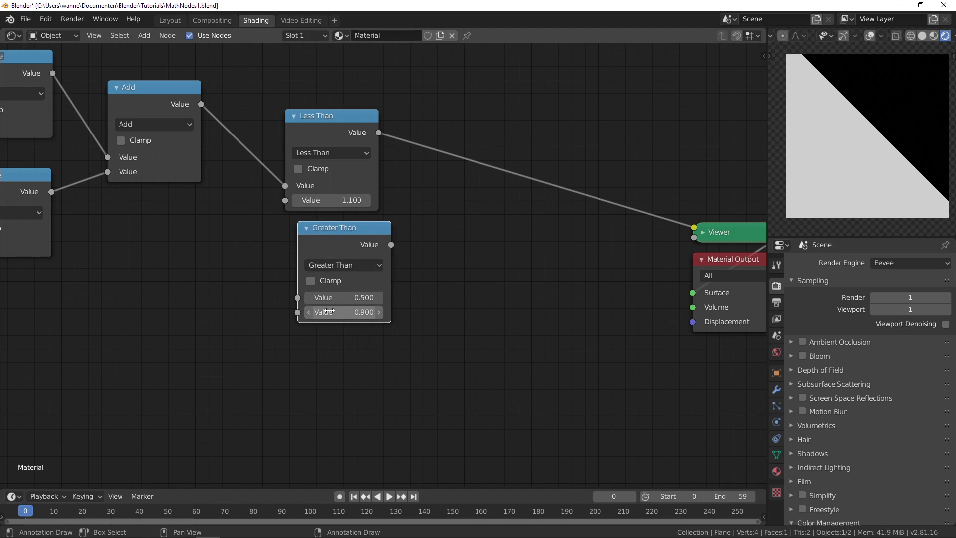
pyautogui.moveTo(297, 297); pyautogui.dragTo(201, 104)
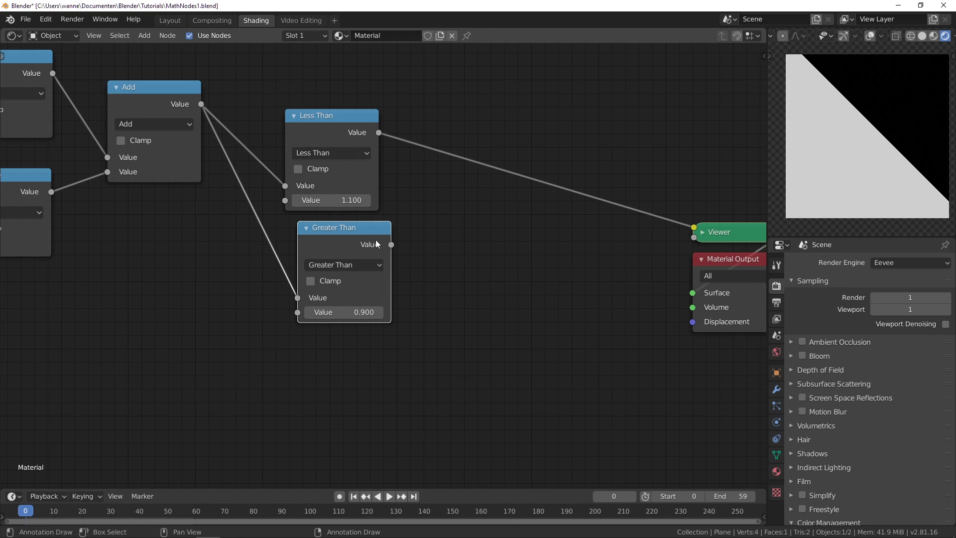
# Multiply the Less Than and Greater Than results before the Viewer
pyautogui.hotkey('shift', 'd')
pyautogui.click(510, 142)
pyautogui.click(489, 167)
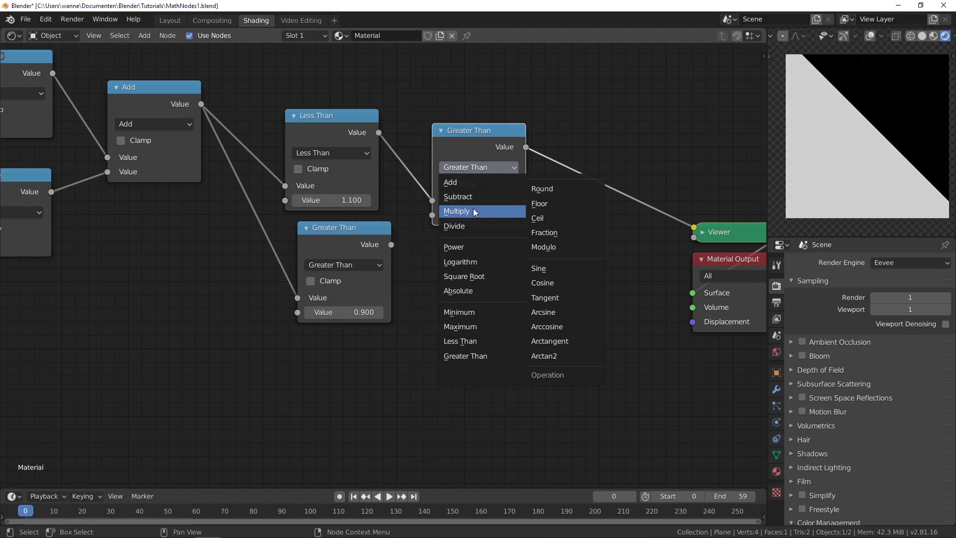
pyautogui.click(473, 211)
pyautogui.moveTo(392, 244); pyautogui.dragTo(432, 215)
# Raise the Scale node's value from 1 to 11.4 for a dense diagonal line maze
pyautogui.scroll(-3, 847, 130)
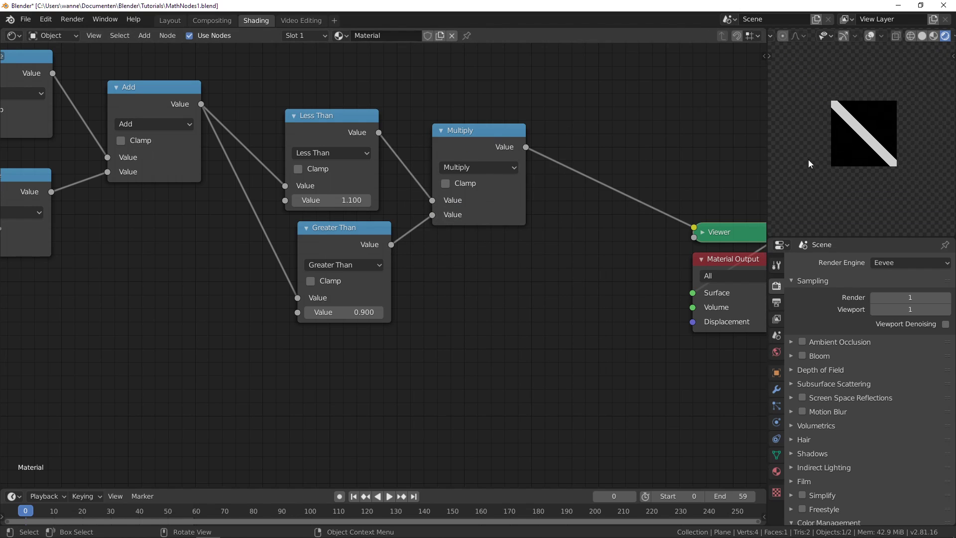
pyautogui.moveTo(338, 373); pyautogui.dragTo(575, 379, button='middle')
pyautogui.scroll(-3, 86, 414)
pyautogui.moveTo(85, 414); pyautogui.dragTo(267, 337, button='middle')
pyautogui.moveTo(189, 352); pyautogui.dragTo(401, 285)
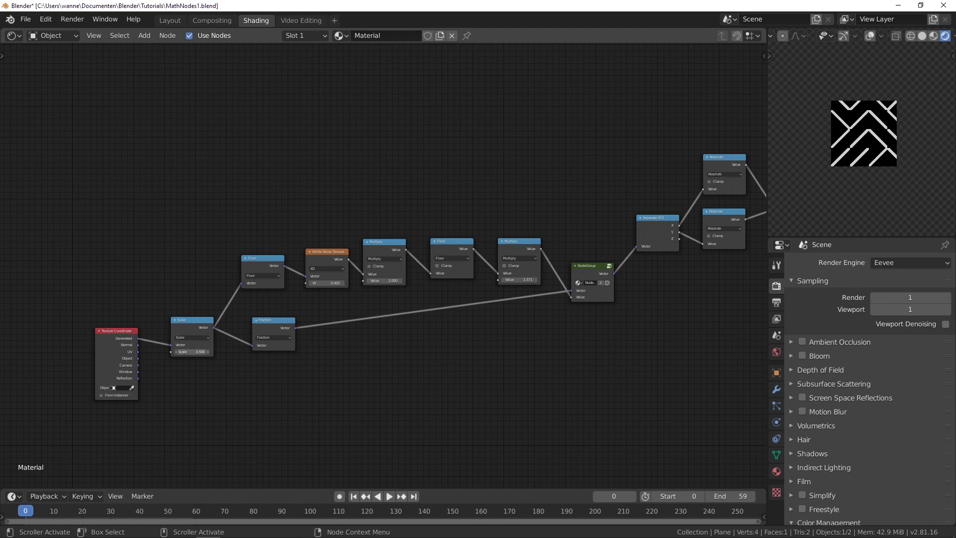
pyautogui.scroll(8, 874, 143)
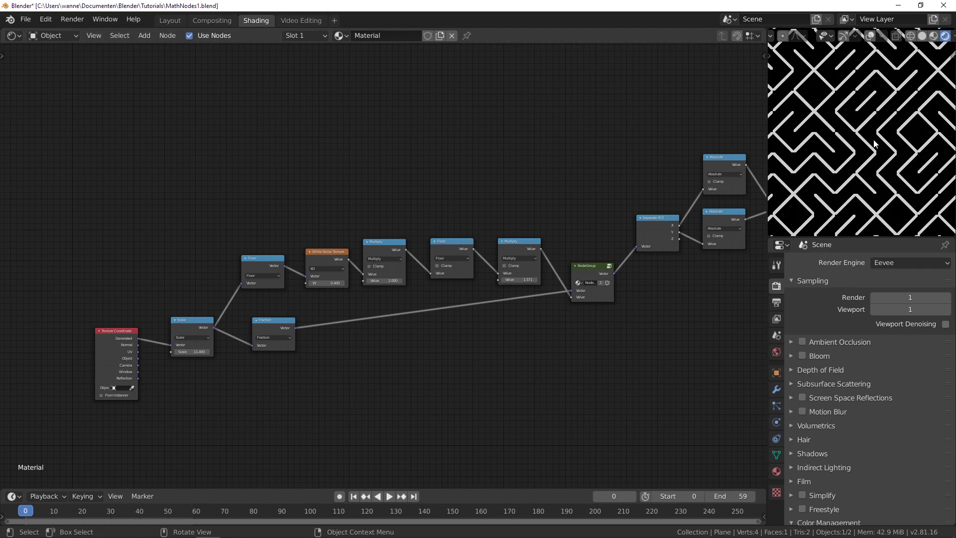
pyautogui.scroll(-4, 900, 130)
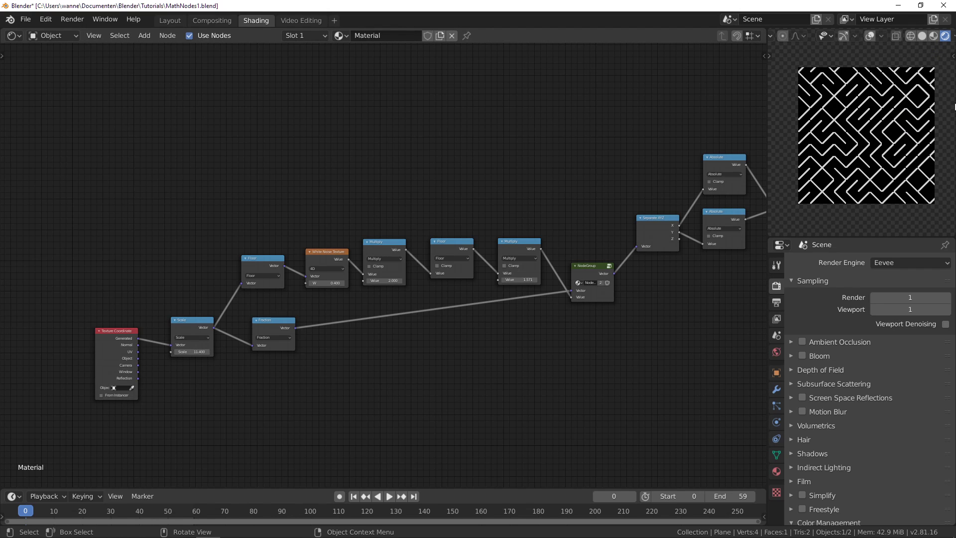
pyautogui.moveTo(500, 401); pyautogui.dragTo(118, 386, button='middle')
pyautogui.scroll(3, 422, 250)
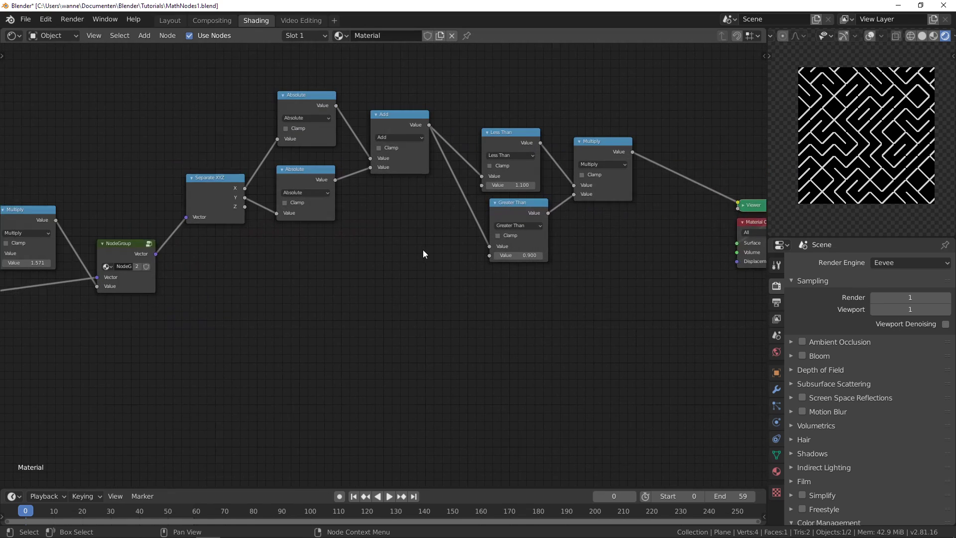
pyautogui.scroll(2, 521, 208)
pyautogui.moveTo(459, 267); pyautogui.dragTo(362, 310, button='middle')
pyautogui.moveTo(463, 199)
pyautogui.mouseDown()
pyautogui.moveTo(503, 199)
pyautogui.moveTo(470, 198)
pyautogui.mouseUp()
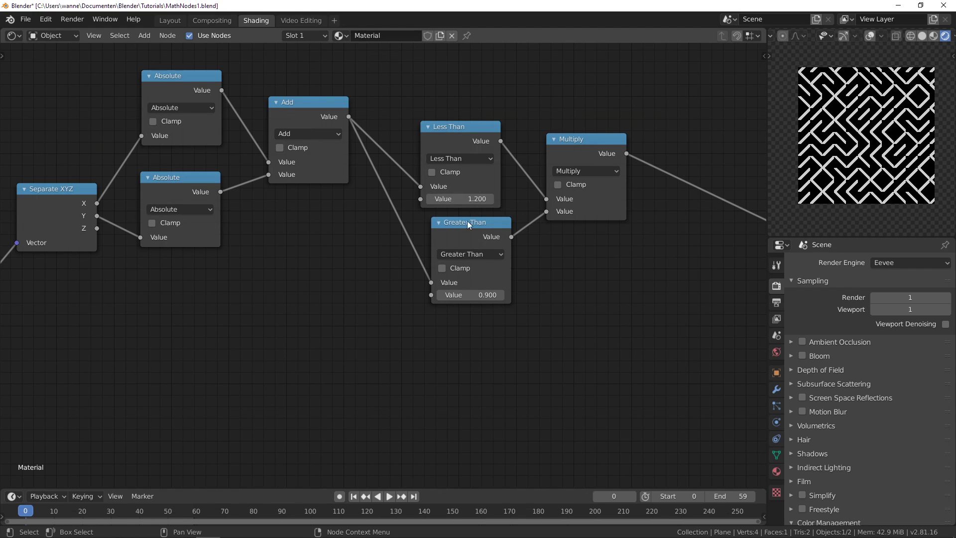
pyautogui.click(474, 295)
pyautogui.write('0.8')
pyautogui.press('Return')
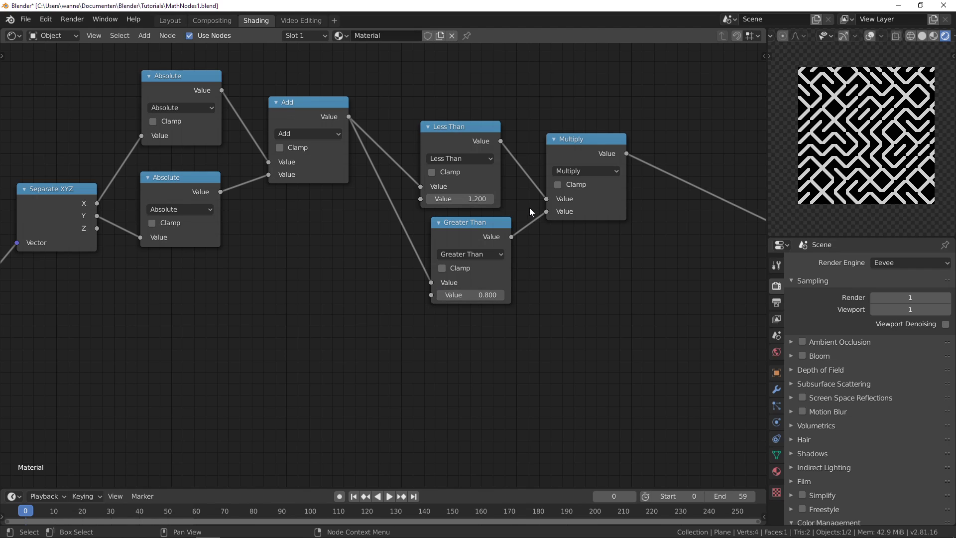
pyautogui.scroll(-2, 240, 129)
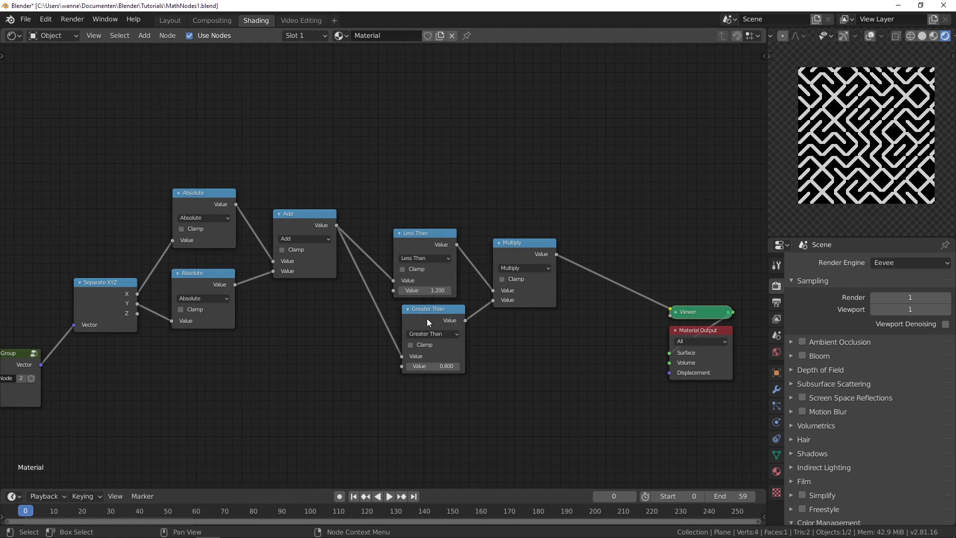
pyautogui.click(427, 293)
pyautogui.press('Return')
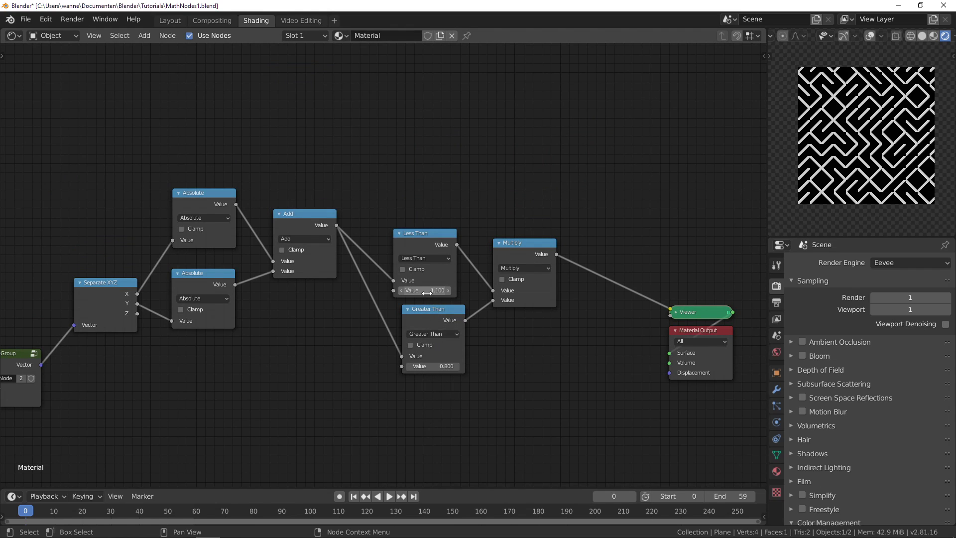
pyautogui.click(427, 367)
pyautogui.write('0.')
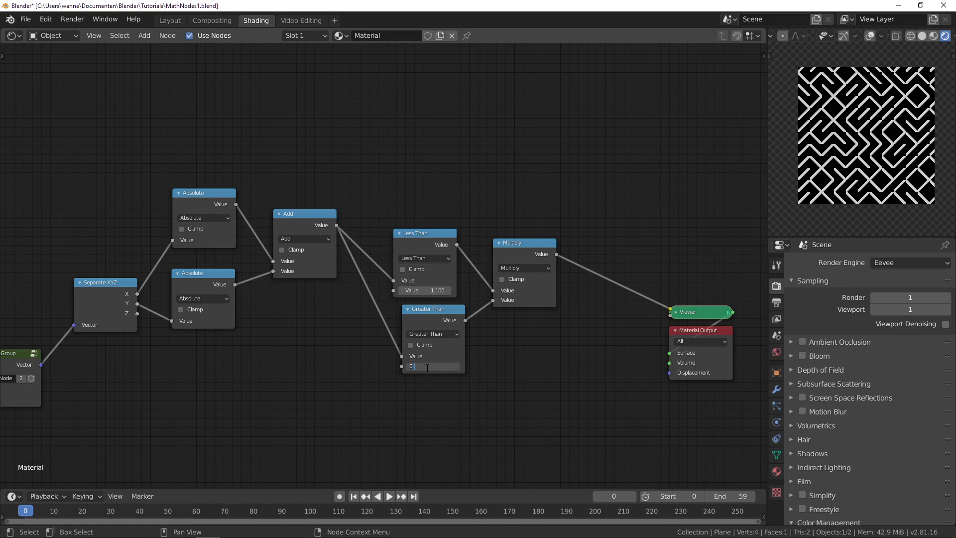
pyautogui.write('9')
pyautogui.press('Return')
pyautogui.scroll(5, 859, 138)
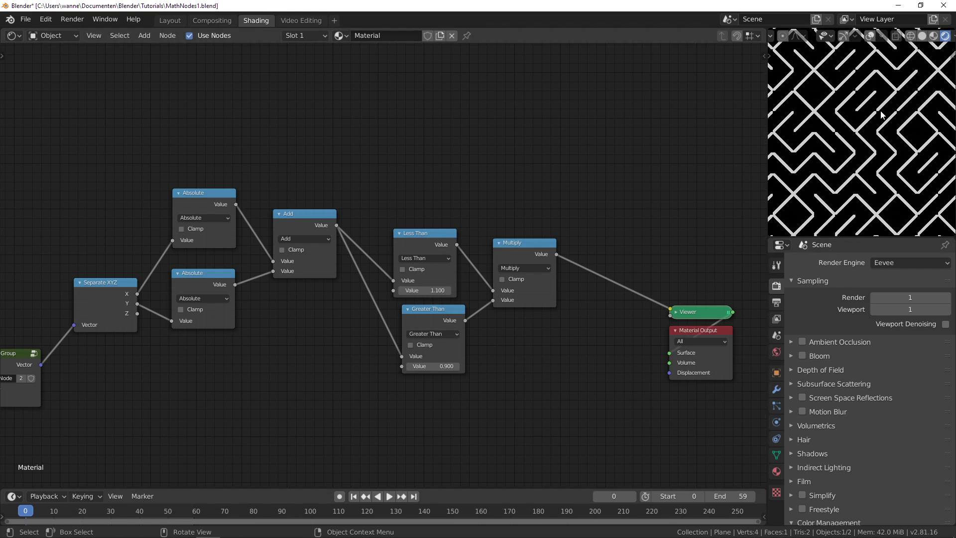
pyautogui.scroll(-2, 860, 140)
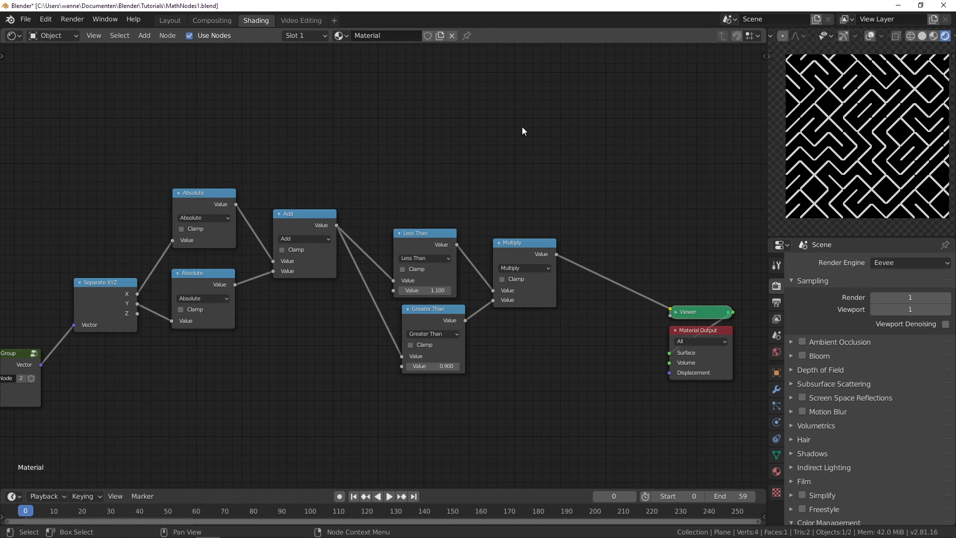
pyautogui.scroll(-4, 522, 131)
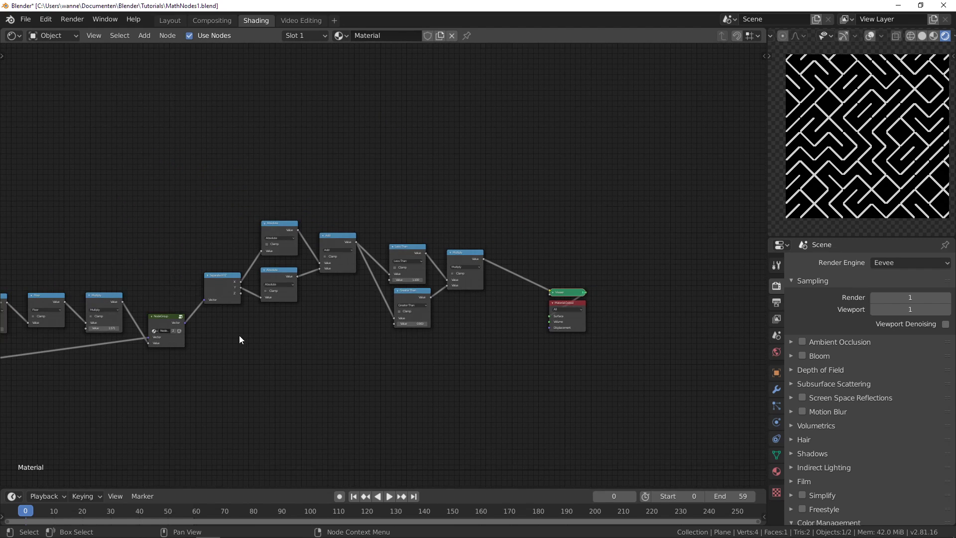